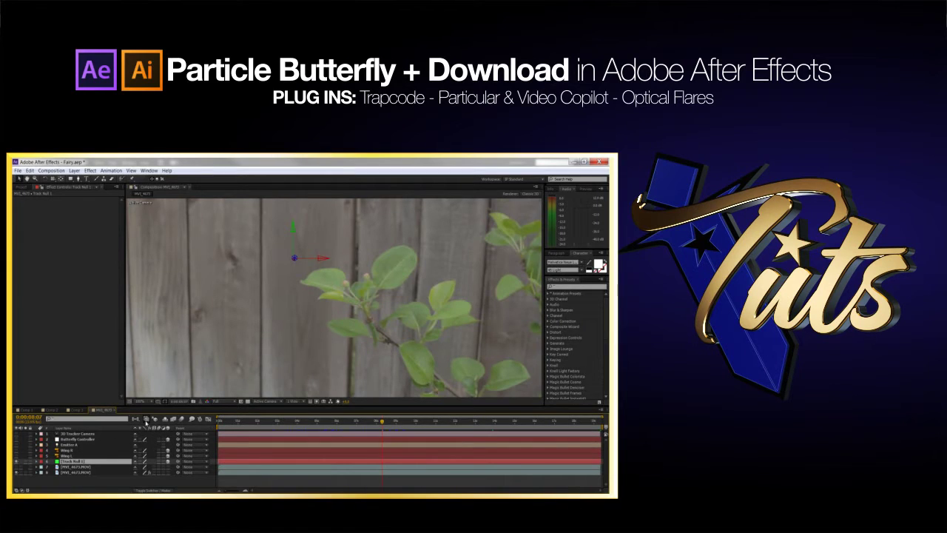
Delete the existing track null and create a new null and camera from the tracked point at the leaf tip
{"action": "key", "text": "Delete"}
{"action": "left_click", "coordinate": [82, 461]}
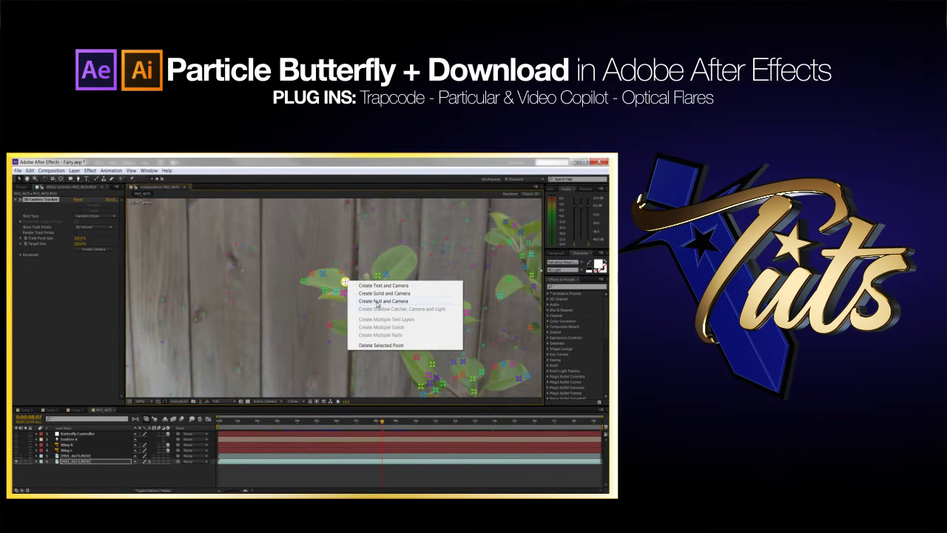
{"action": "left_click", "coordinate": [381, 301]}
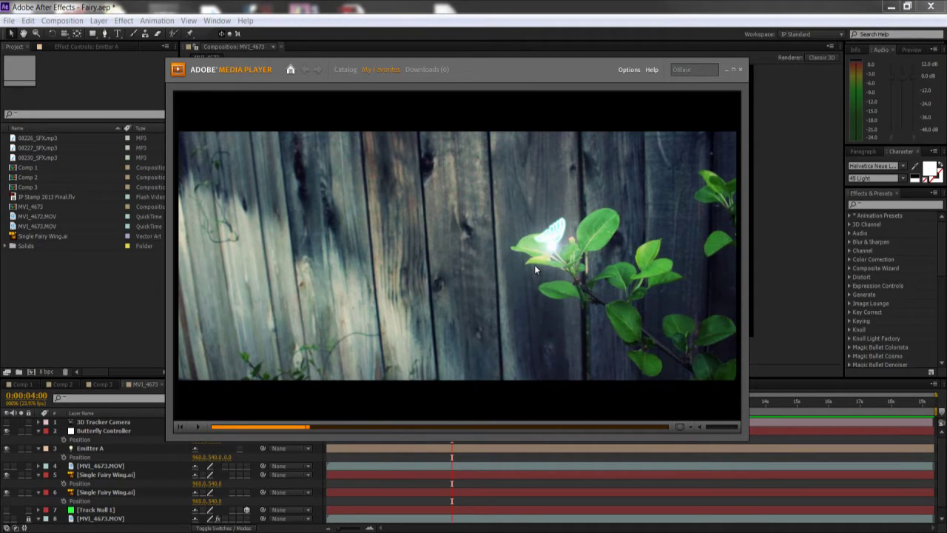
Switch to Adobe Media Player and play through the finished glowing butterfly clip, pausing and rewinding it
{"action": "left_click", "coordinate": [199, 429]}
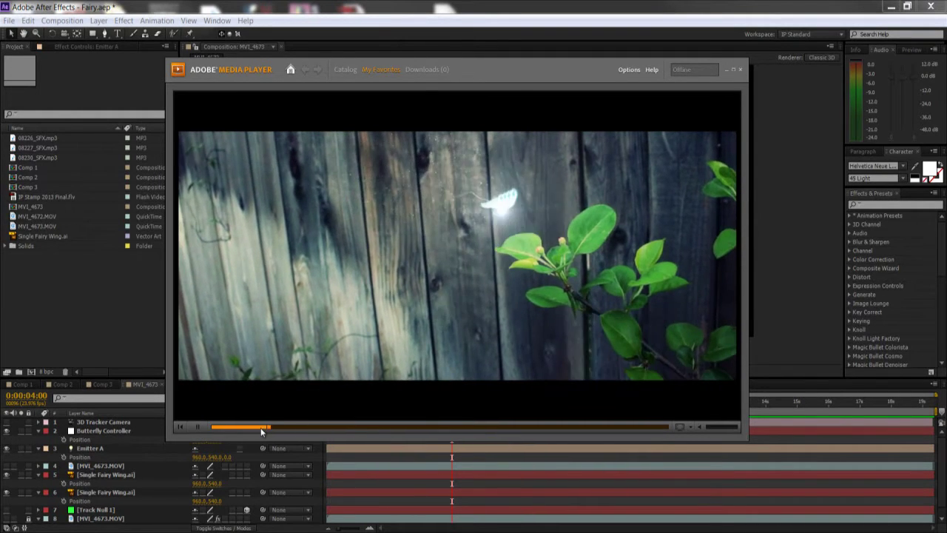
{"action": "left_click", "coordinate": [199, 429]}
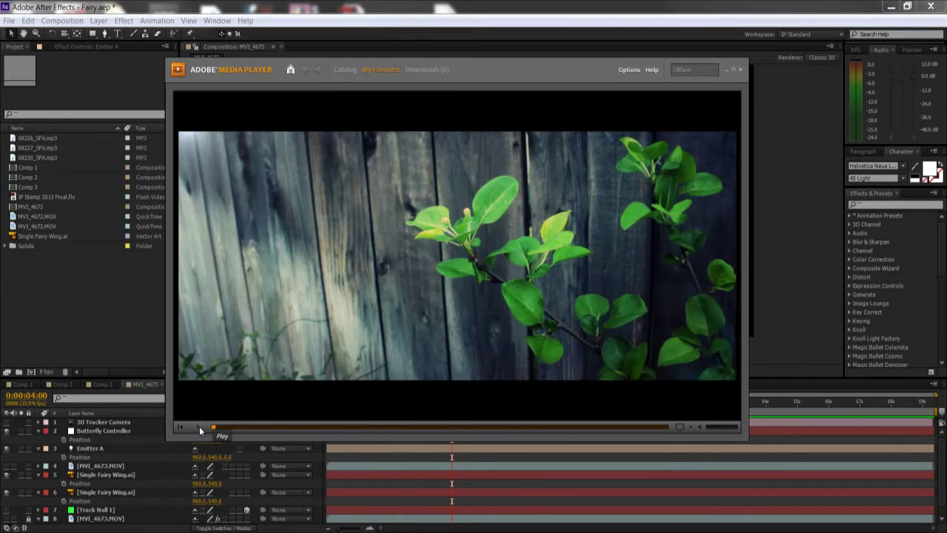
{"action": "left_click", "coordinate": [199, 429]}
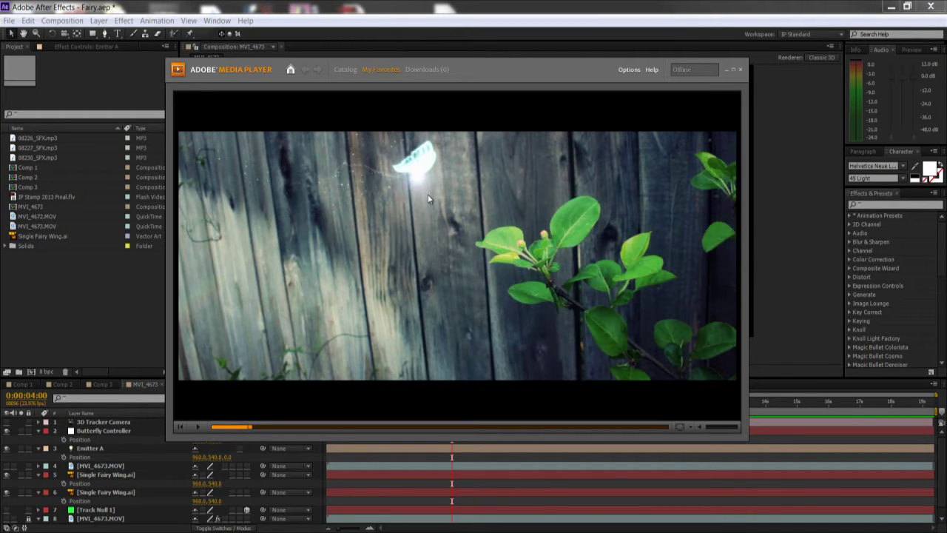
{"action": "left_click", "coordinate": [201, 427]}
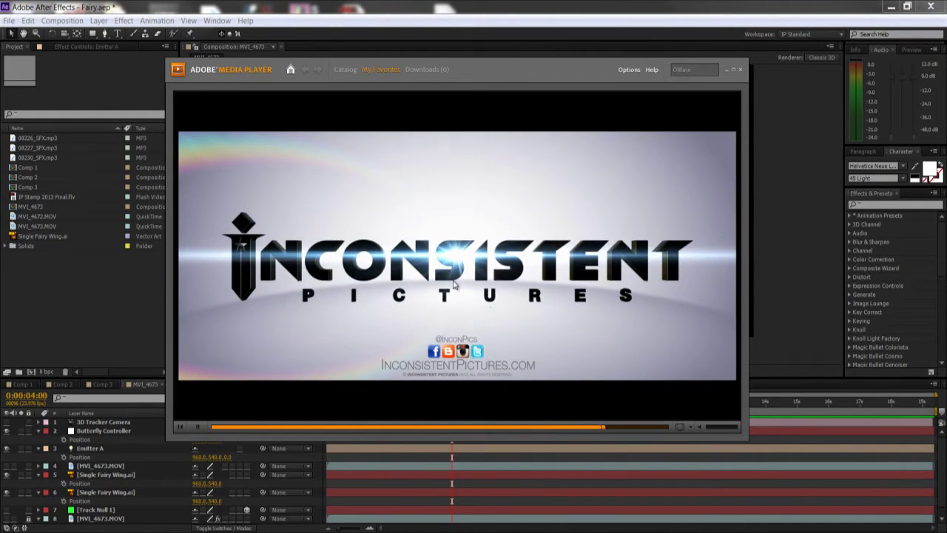
{"action": "left_click", "coordinate": [214, 427]}
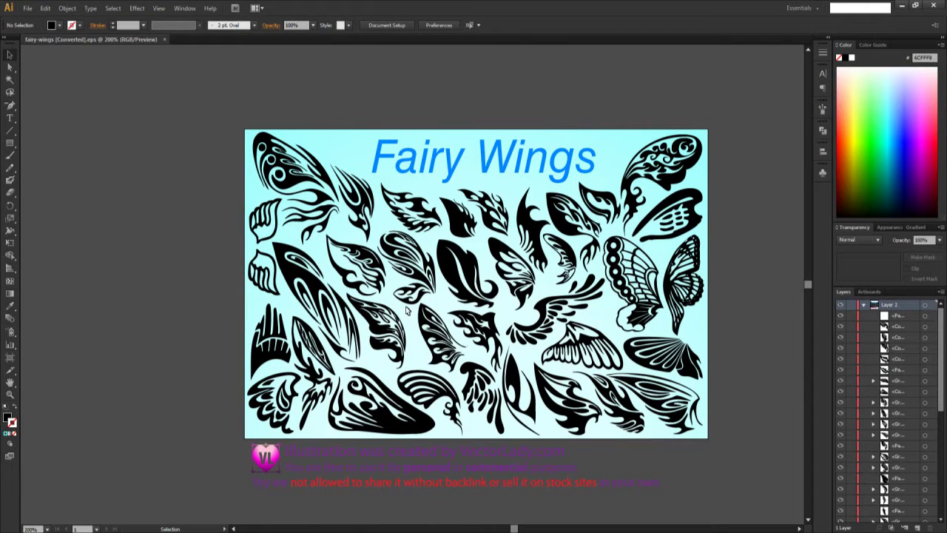
Switch to Illustrator and examine the wing shapes on the Fairy Wings sheet, checking the scalloped wing with long feather cutouts
{"action": "left_click_drag", "start_coordinate": [530, 330], "coordinate": [482, 291]}
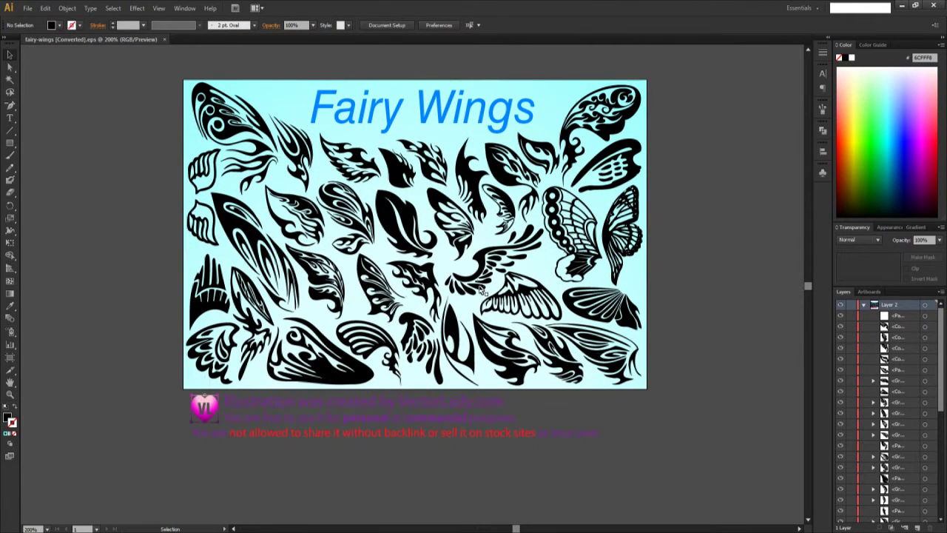
{"action": "left_click", "coordinate": [510, 292]}
{"action": "left_click", "coordinate": [697, 275]}
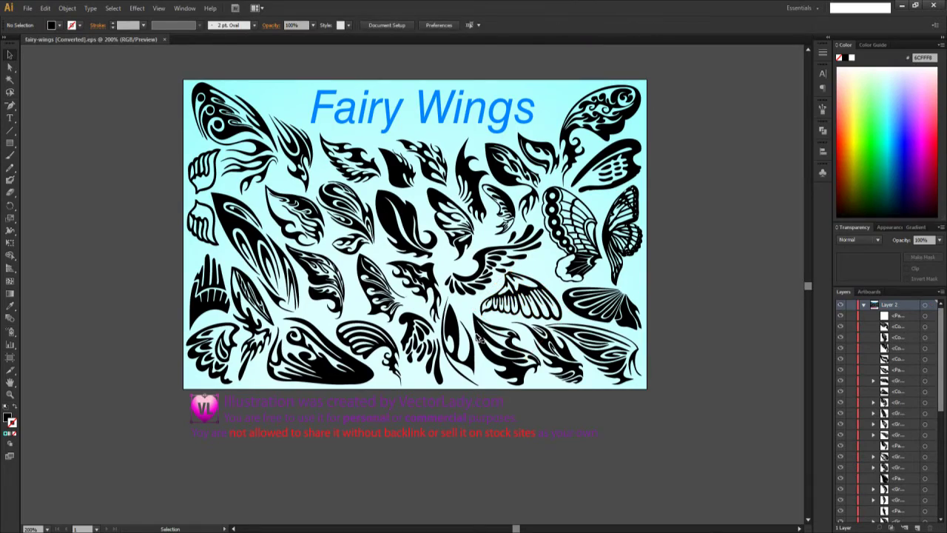
{"action": "scroll", "coordinate": [508, 409], "scroll_direction": "up", "scroll_amount": 1}
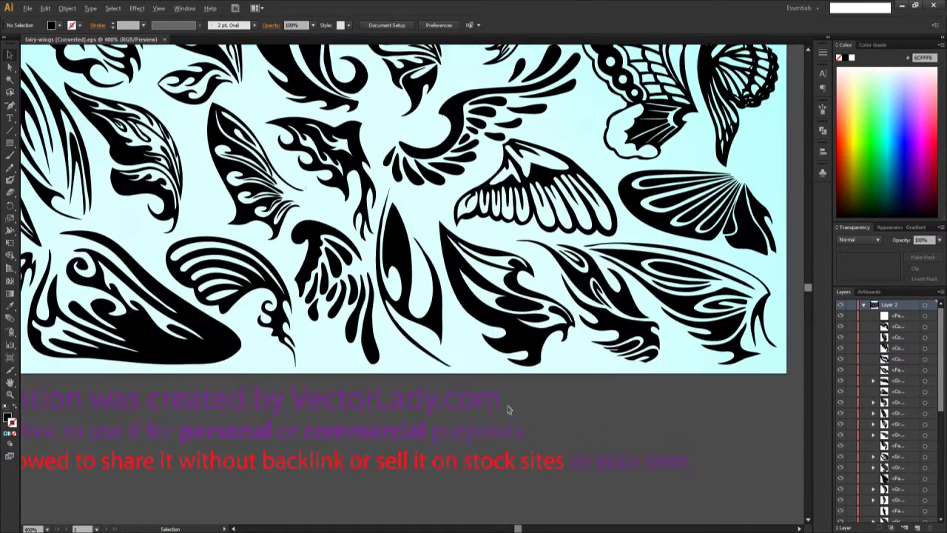
{"action": "left_click_drag", "start_coordinate": [508, 409], "coordinate": [571, 431]}
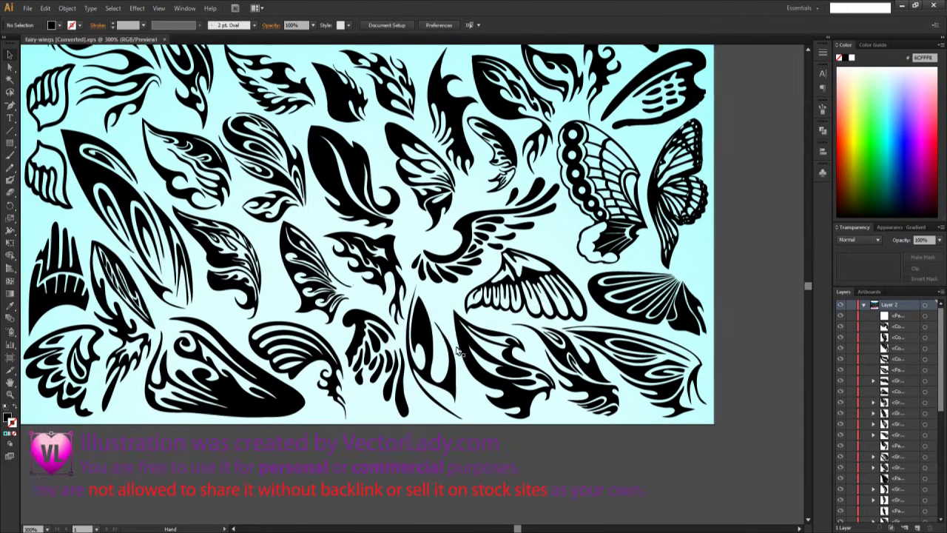
{"action": "left_click_drag", "start_coordinate": [523, 359], "coordinate": [461, 350]}
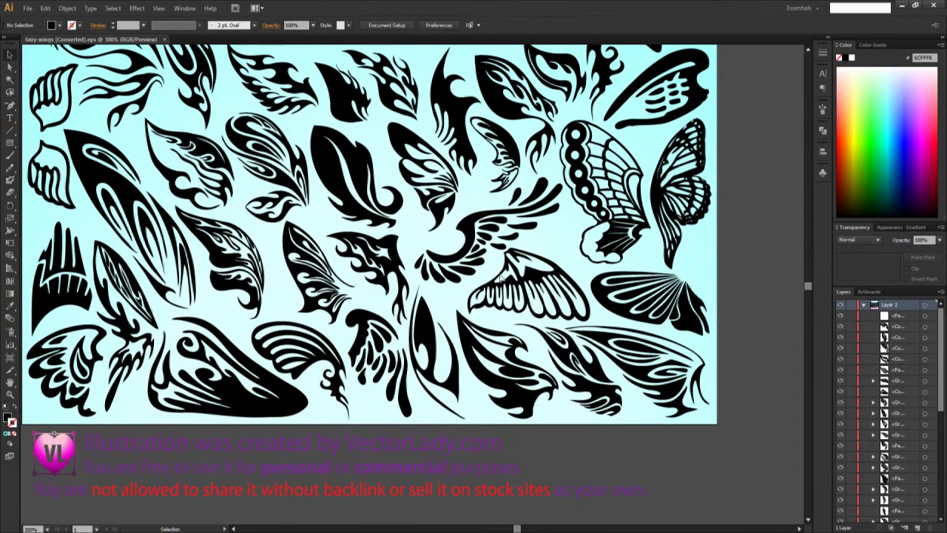
{"action": "left_click", "coordinate": [515, 289]}
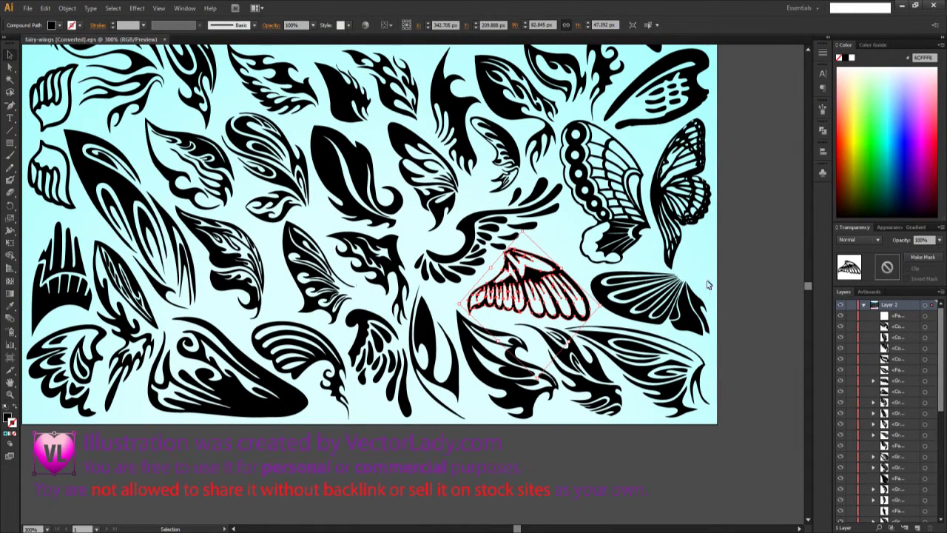
{"action": "left_click", "coordinate": [740, 284]}
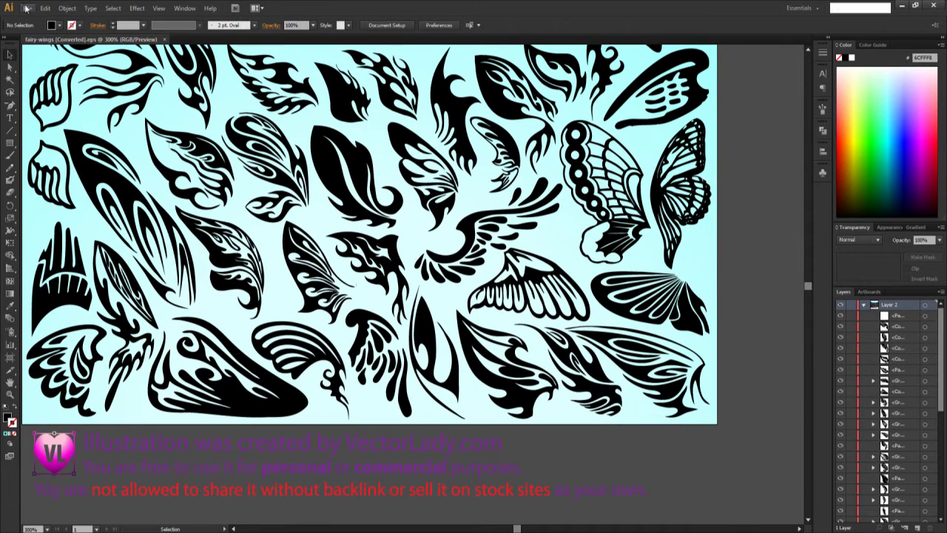
Open the recent file Single Fairy Wing.ai and expand Layer 1 to list its compound paths
{"action": "left_click", "coordinate": [26, 8]}
{"action": "mouse_move", "coordinate": [79, 62]}
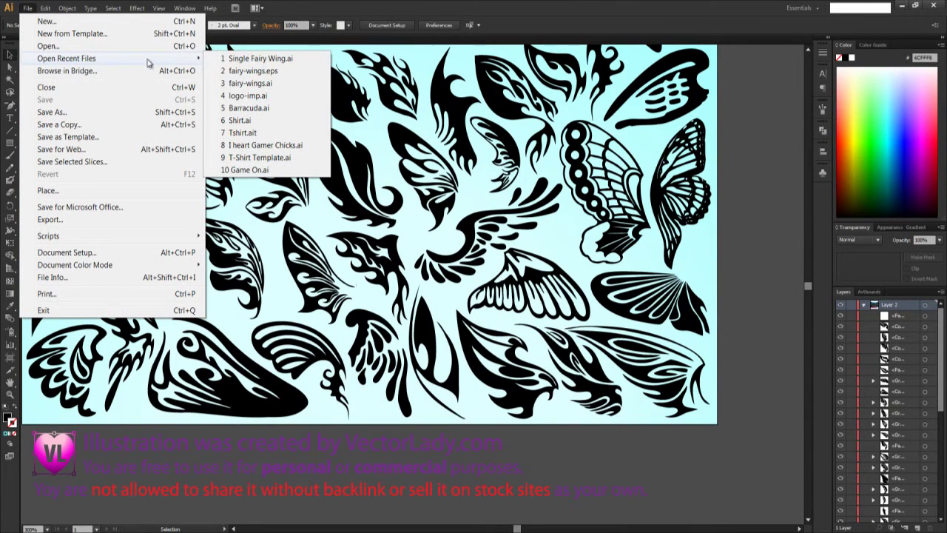
{"action": "left_click", "coordinate": [255, 59]}
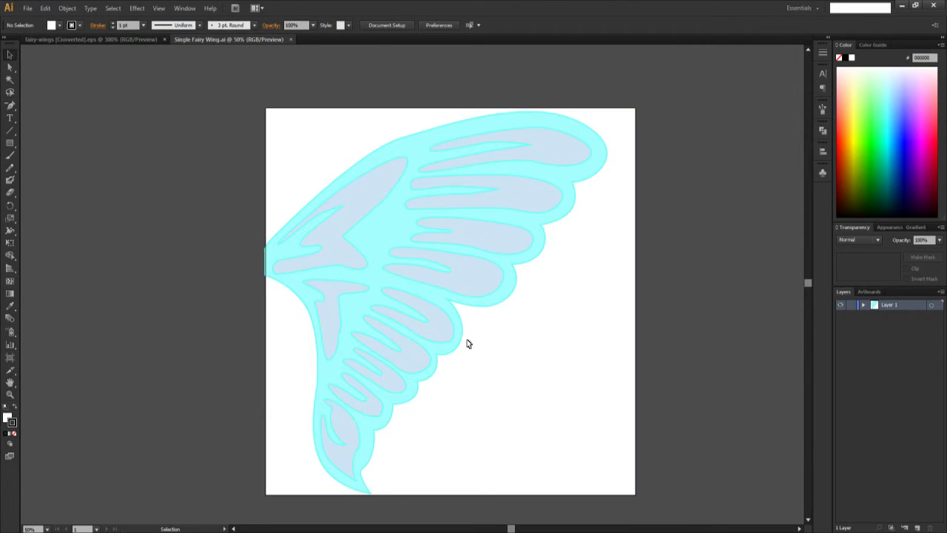
{"action": "left_click", "coordinate": [864, 306]}
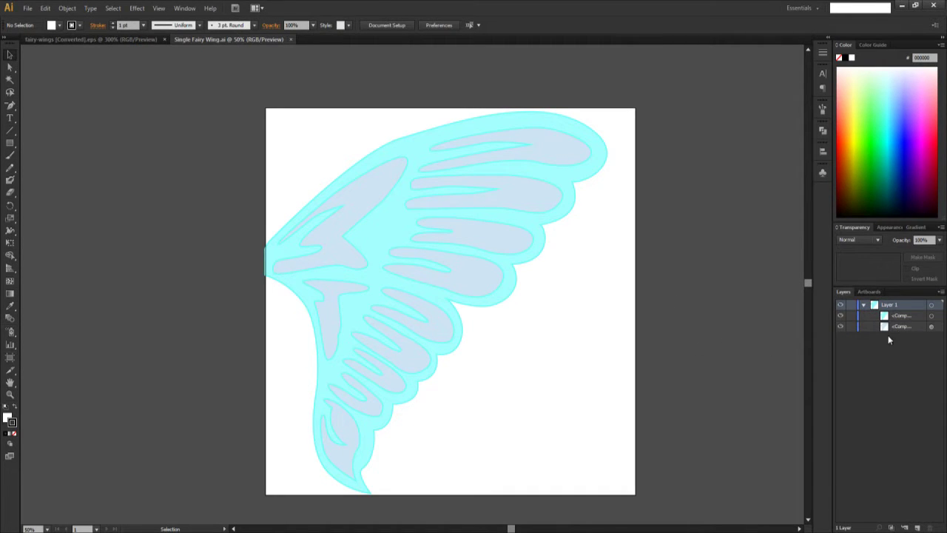
Change the fill of both wing compound paths to black and deselect them
{"action": "left_click", "coordinate": [940, 326]}
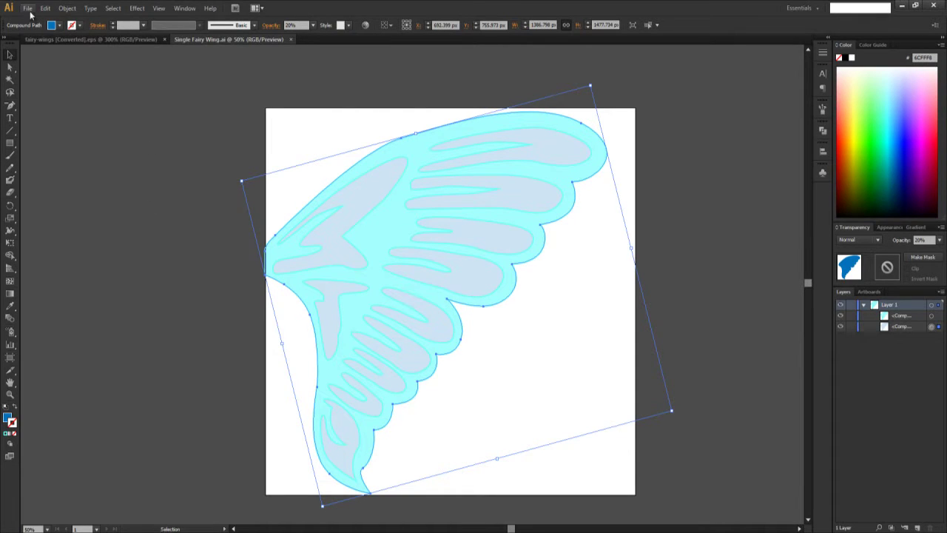
{"action": "left_click", "coordinate": [51, 26]}
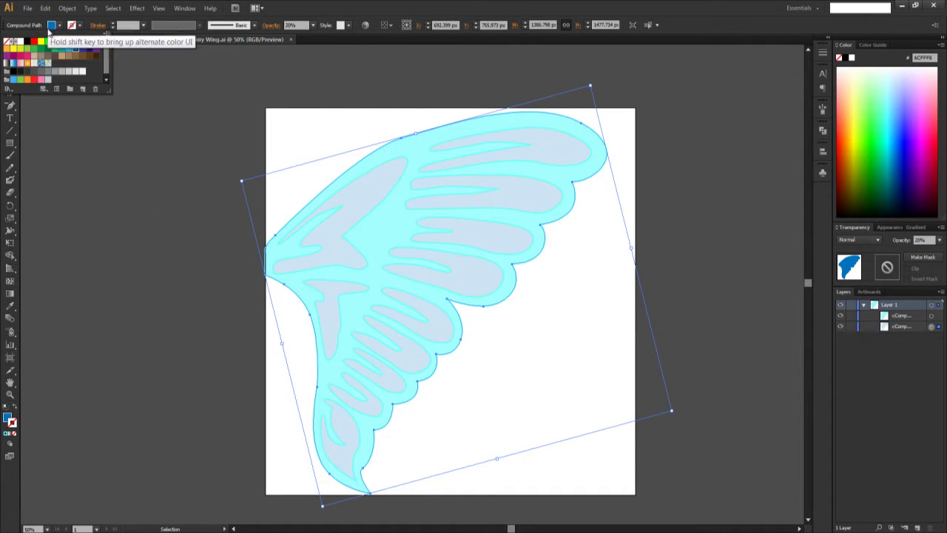
{"action": "key", "text": "Escape"}
{"action": "key", "text": "ctrl+a"}
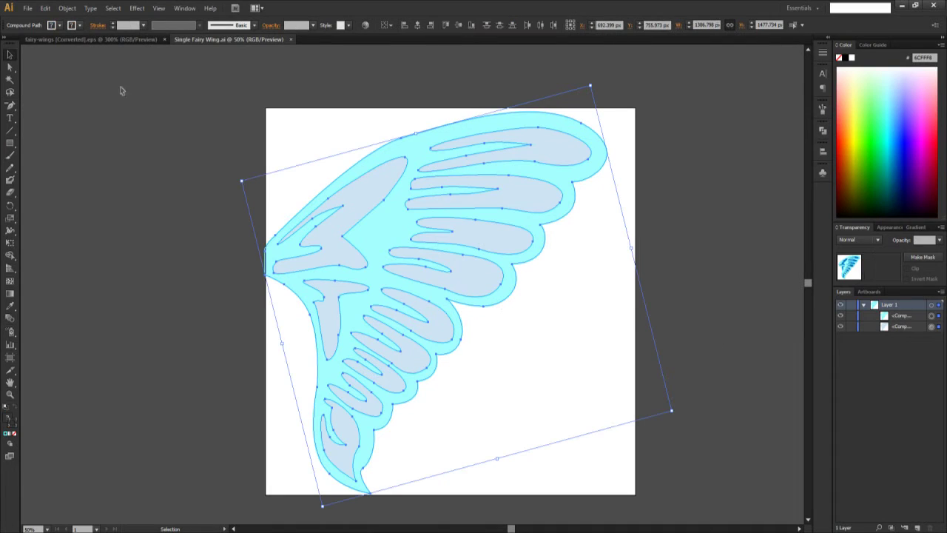
{"action": "left_click", "coordinate": [52, 26]}
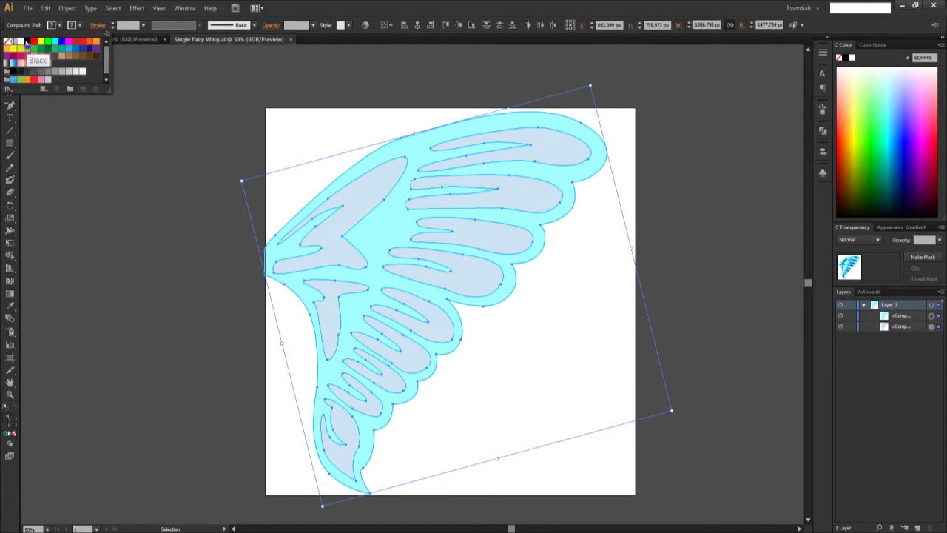
{"action": "left_click", "coordinate": [27, 44]}
{"action": "key", "text": "Escape"}
{"action": "left_click", "coordinate": [200, 272]}
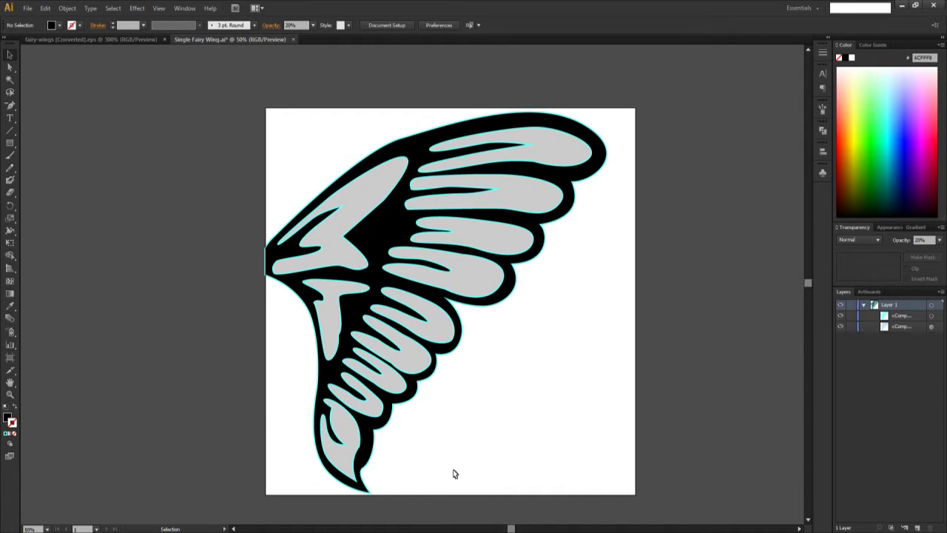
Check each of the wing's two compound paths and hide the lower, semi-transparent one
{"action": "scroll", "coordinate": [491, 308], "scroll_direction": "up", "scroll_amount": 1}
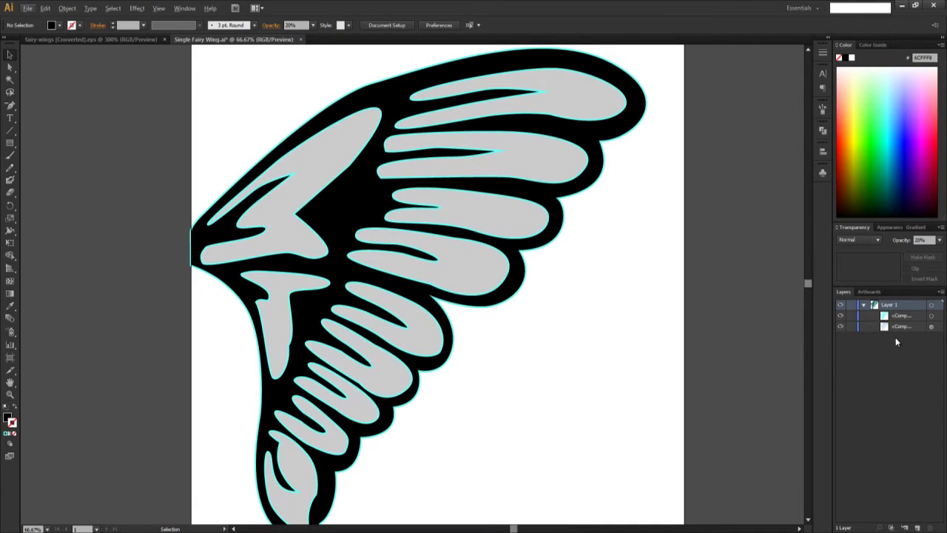
{"action": "left_click", "coordinate": [937, 319]}
{"action": "left_click", "coordinate": [937, 328]}
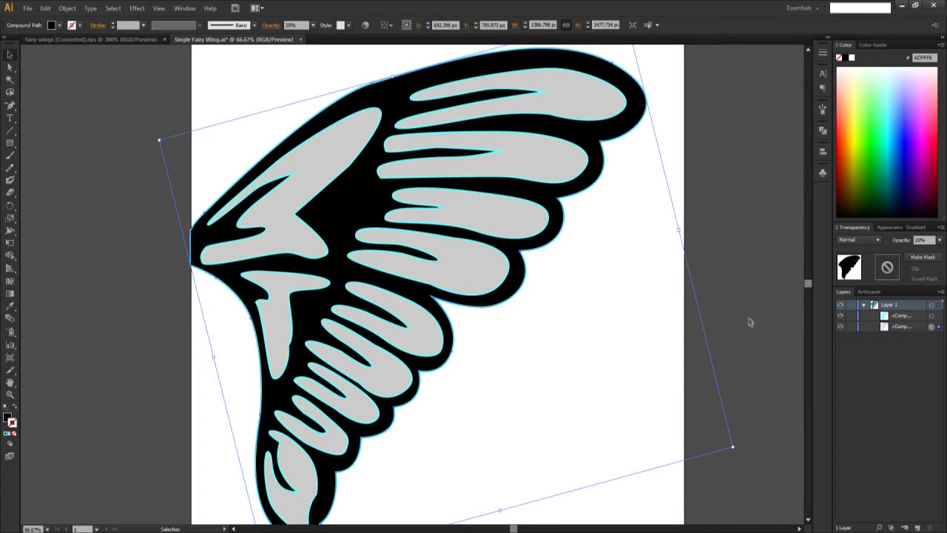
{"action": "left_click", "coordinate": [840, 326]}
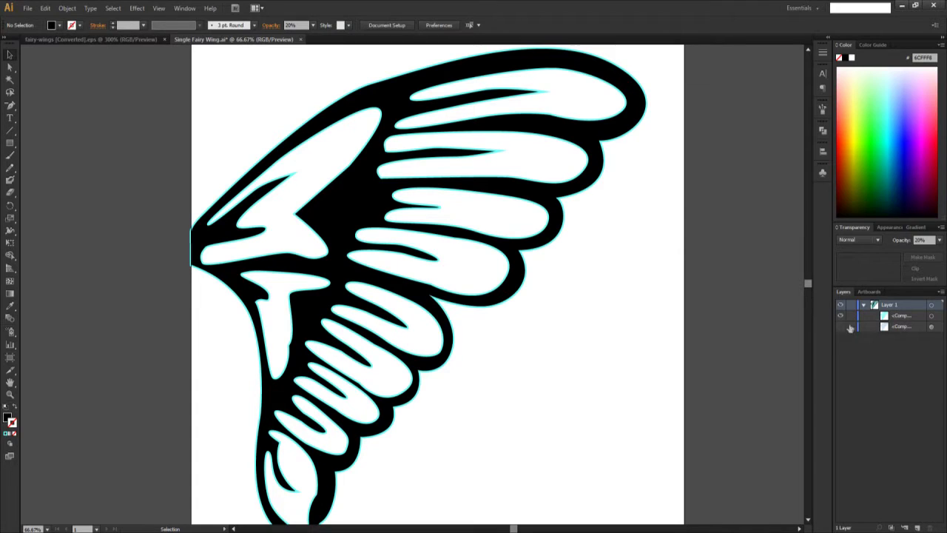
Draw a 994 by 780 px rectangle across the wing and send it behind the wing artwork
{"action": "left_click", "coordinate": [9, 143]}
{"action": "mouse_move", "coordinate": [247, 112]}
{"action": "left_mouse_down"}
{"action": "mouse_move", "coordinate": [528, 360]}
{"action": "mouse_move", "coordinate": [575, 379]}
{"action": "left_mouse_up"}
{"action": "key", "text": "ctrl+shift+bracketleft"}
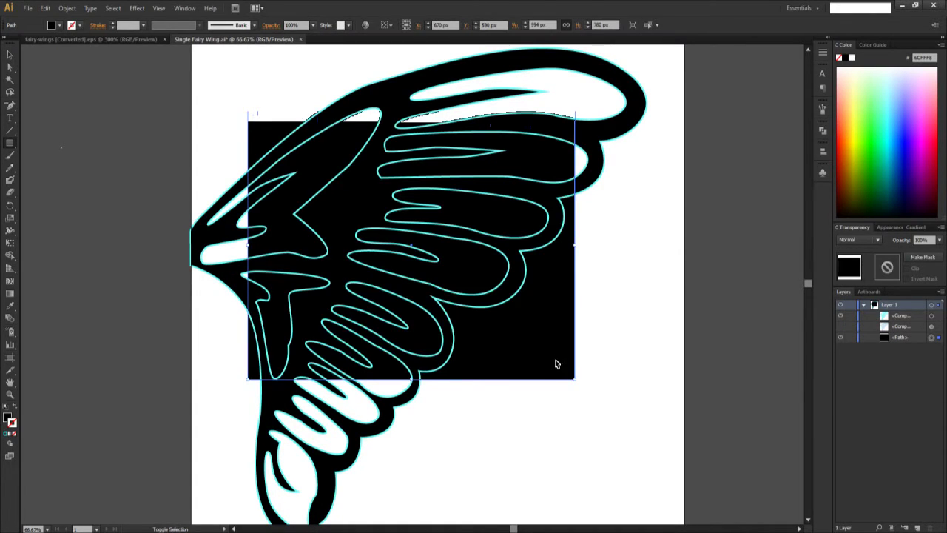
Fill the rectangle behind the wing with RGB Red and deselect it
{"action": "left_click", "coordinate": [52, 26]}
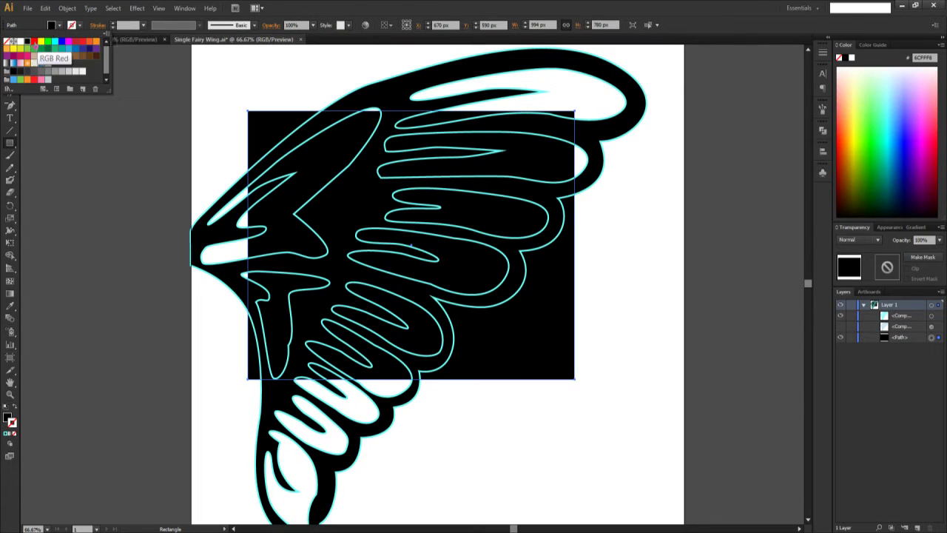
{"action": "left_click", "coordinate": [34, 45]}
{"action": "left_click", "coordinate": [34, 112]}
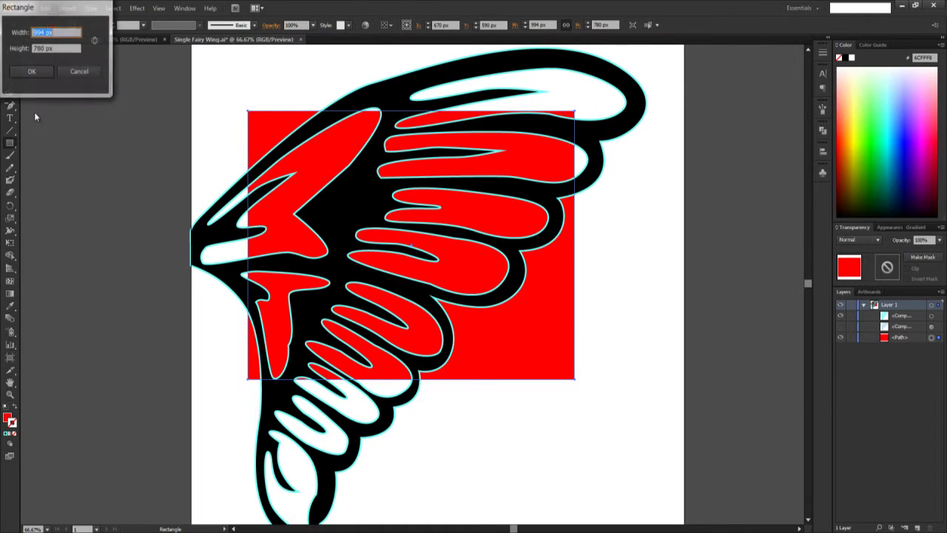
{"action": "left_click", "coordinate": [79, 71]}
{"action": "left_click", "coordinate": [10, 55]}
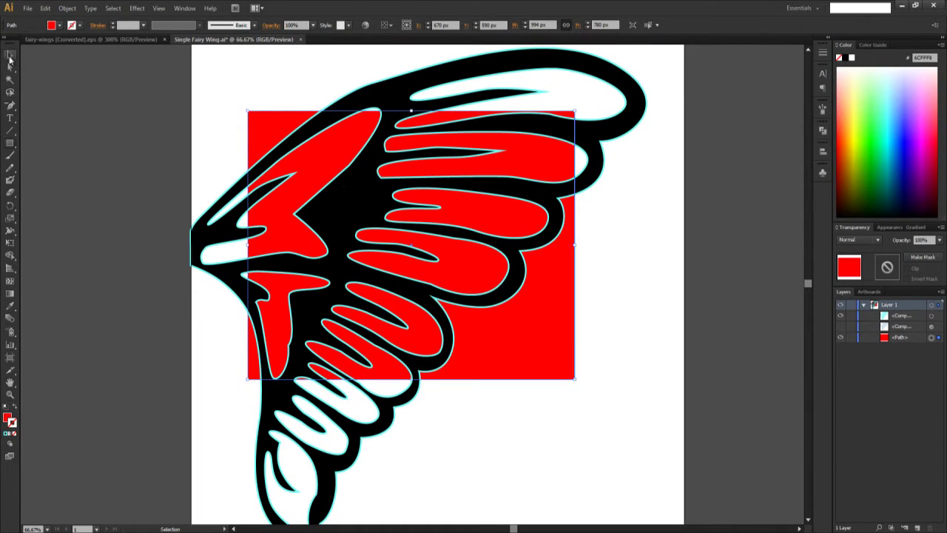
{"action": "left_click", "coordinate": [132, 114]}
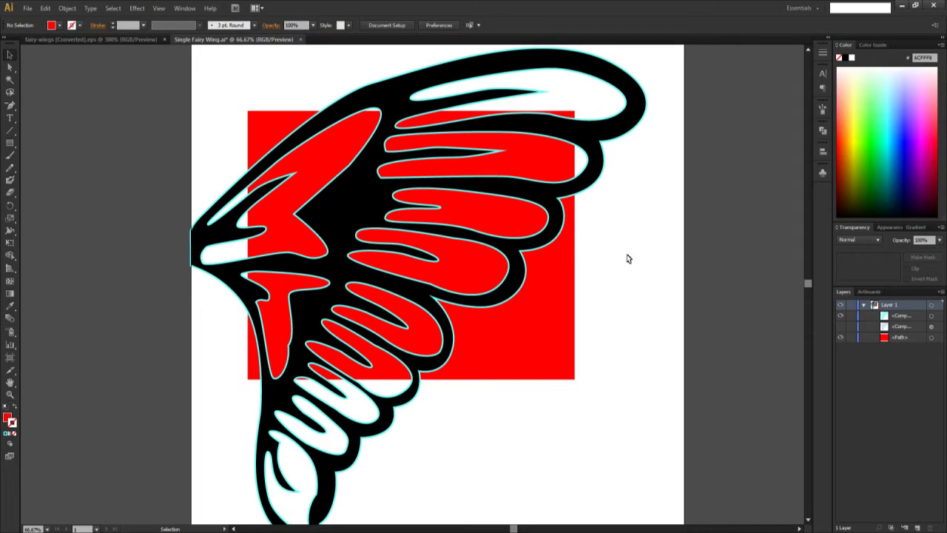
Delete the red rectangle and show the wing's semi-transparent backing path again
{"action": "left_click", "coordinate": [551, 294]}
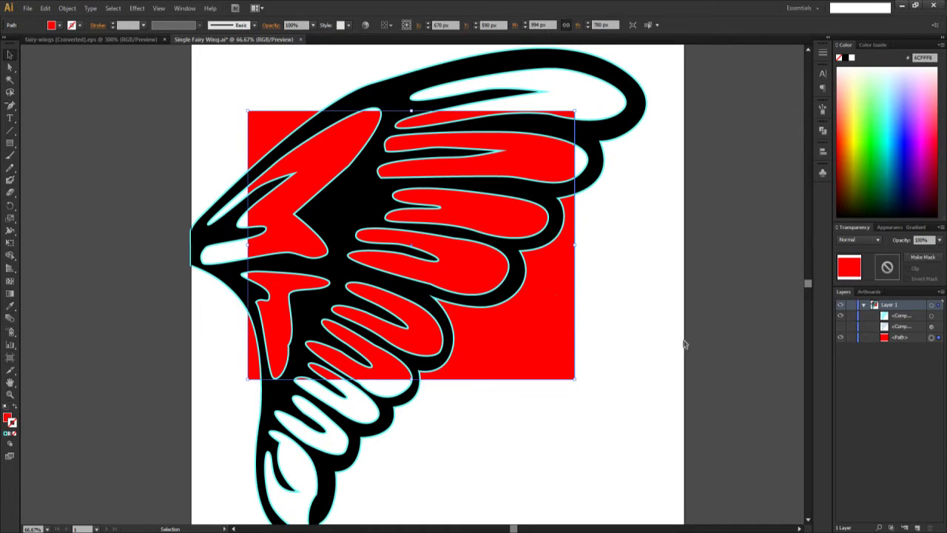
{"action": "key", "text": "Delete"}
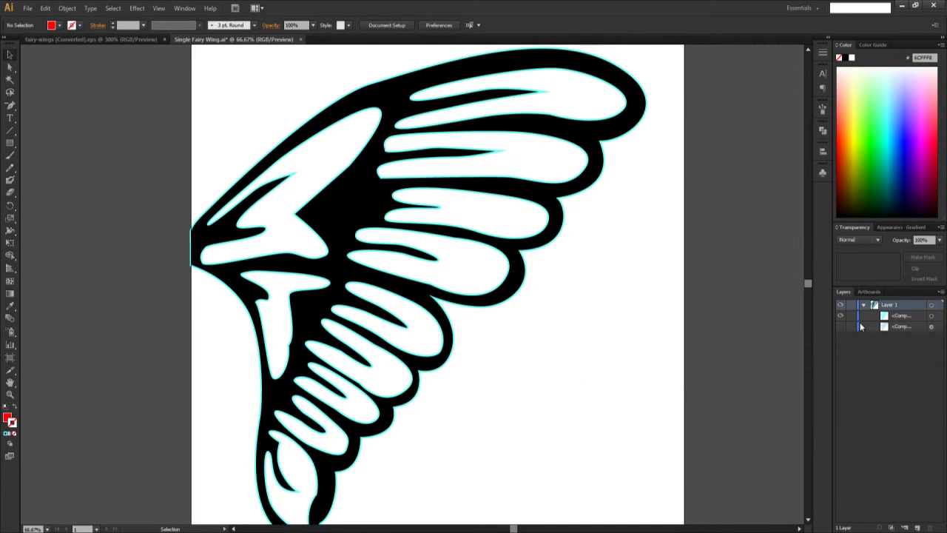
{"action": "left_click", "coordinate": [840, 326]}
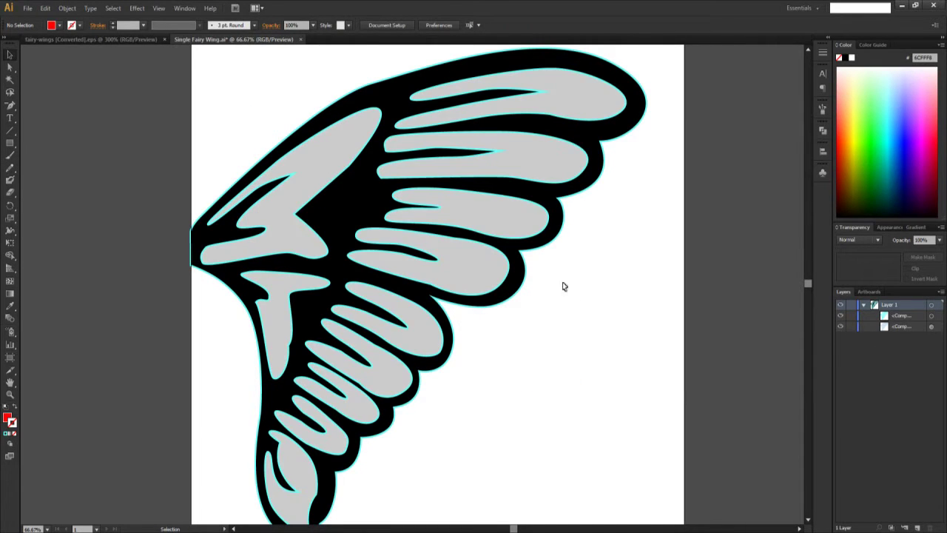
Hide the semi-transparent backing path once more and inspect the outline around the wing's upper feather cutouts
{"action": "left_click", "coordinate": [840, 326]}
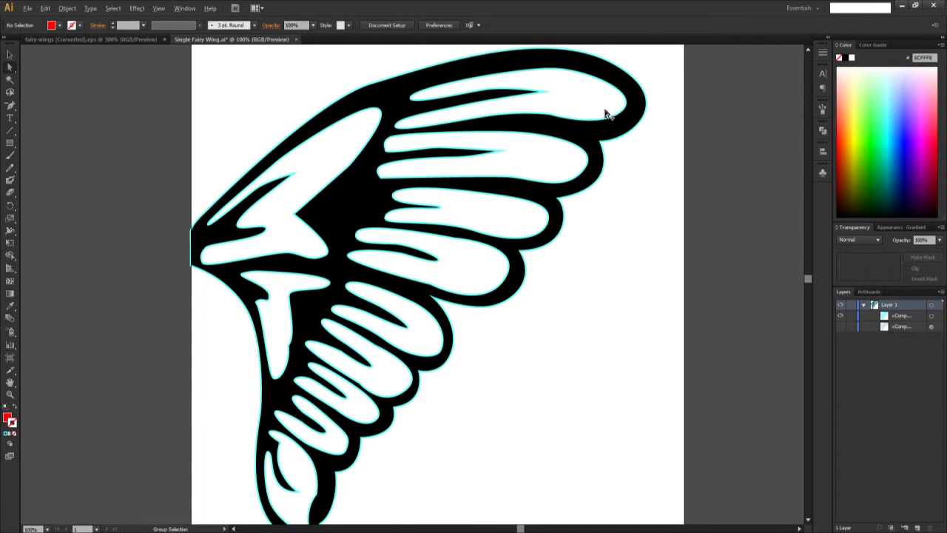
{"action": "scroll", "coordinate": [609, 120], "scroll_direction": "up", "scroll_amount": 3}
{"action": "scroll", "coordinate": [615, 230], "scroll_direction": "up", "scroll_amount": 1}
{"action": "scroll", "coordinate": [635, 238], "scroll_direction": "down", "scroll_amount": 2}
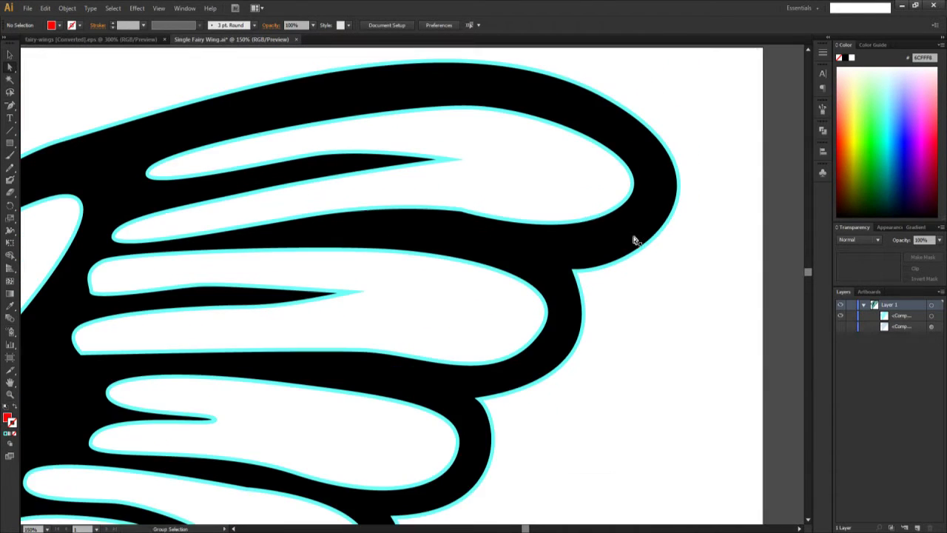
Delete the two uppermost feather cutouts from the outlined wing with the Direct Selection tool
{"action": "scroll", "coordinate": [636, 236], "scroll_direction": "up", "scroll_amount": 1}
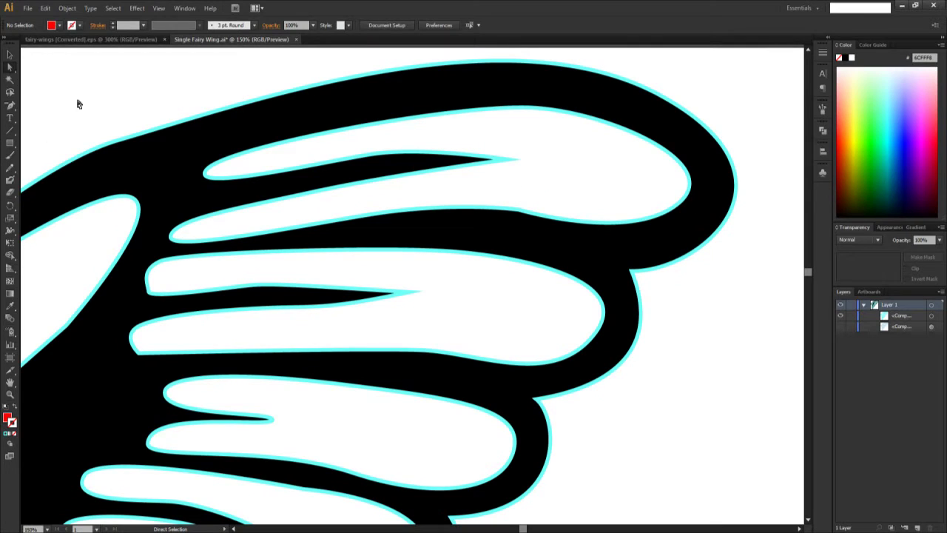
{"action": "left_click", "coordinate": [11, 67]}
{"action": "left_click", "coordinate": [678, 207]}
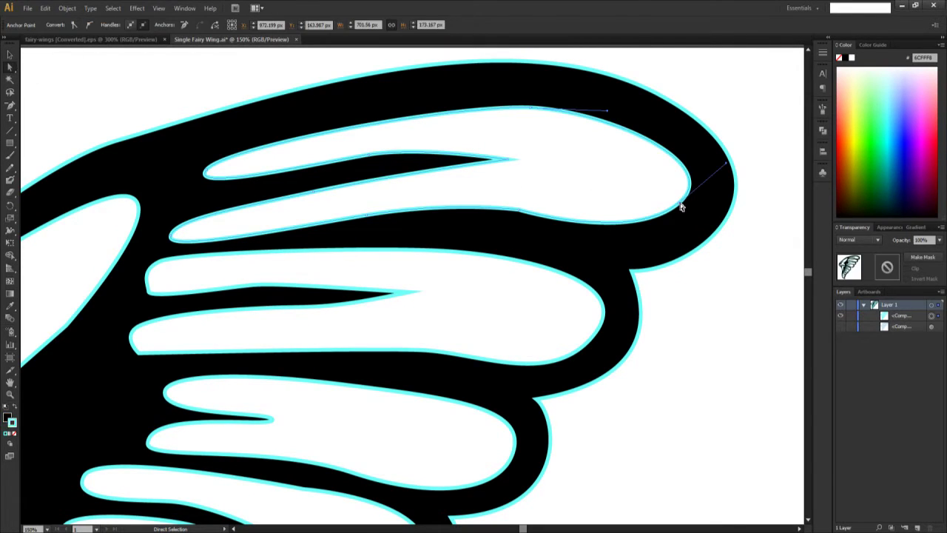
{"action": "key", "text": "Delete"}
{"action": "key", "text": "Delete"}
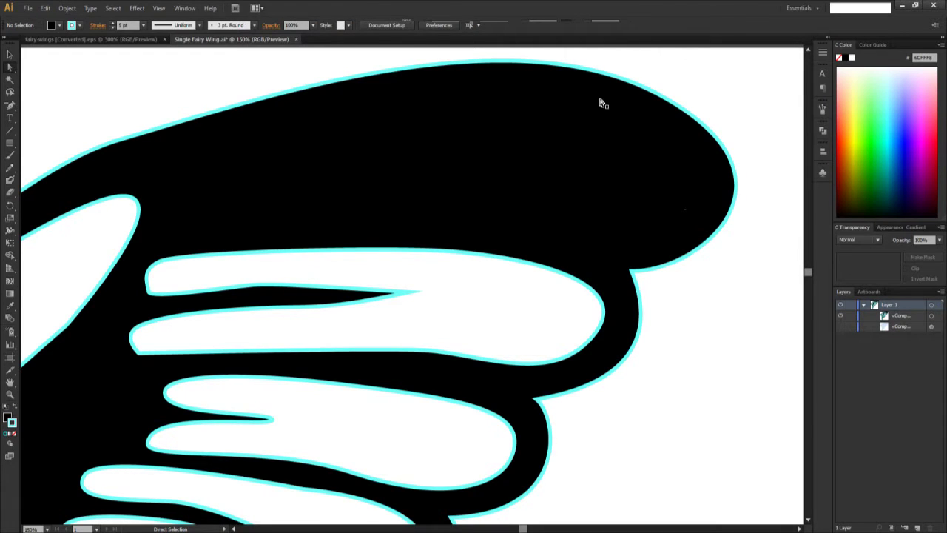
{"action": "left_click", "coordinate": [563, 279]}
{"action": "key", "text": "Delete"}
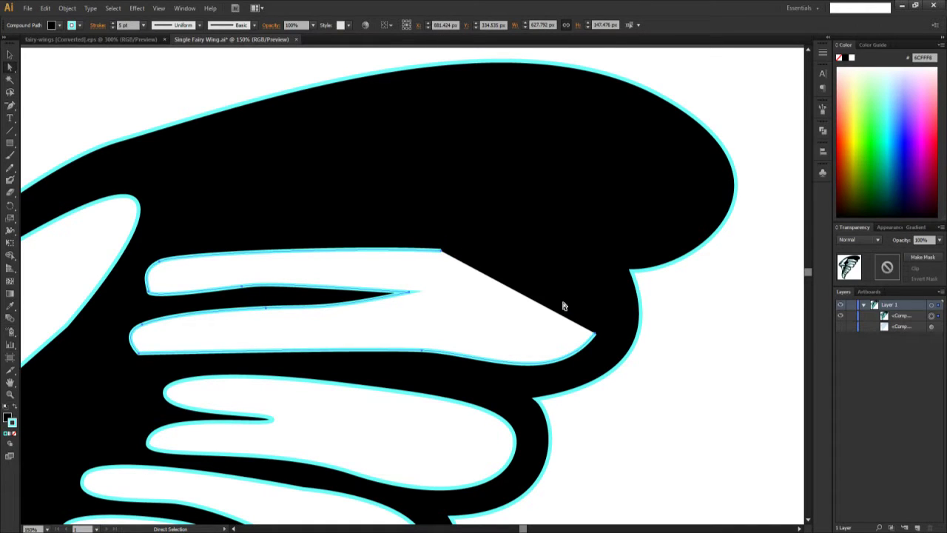
{"action": "key", "text": "Delete"}
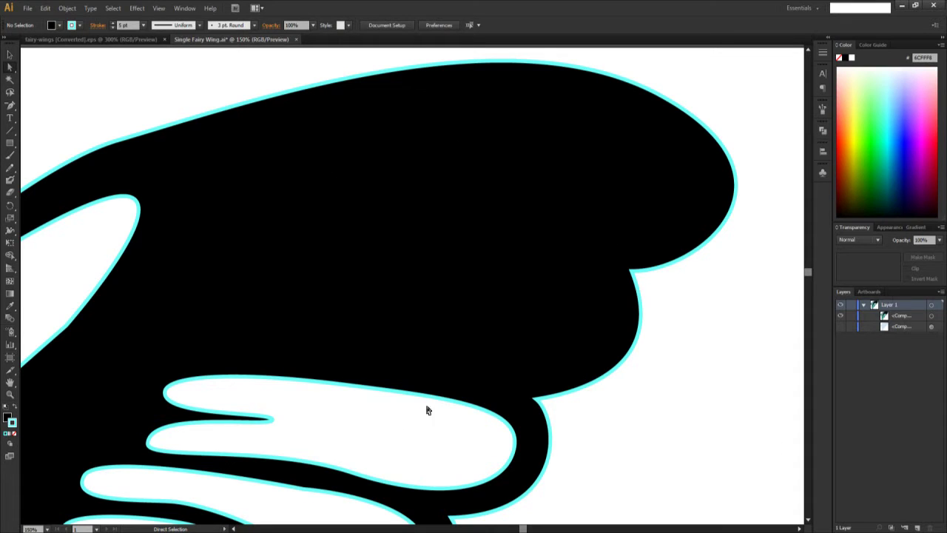
Undo the cutout deletions and the red rectangle edits back to the two-part wing, and deselect everything
{"action": "scroll", "coordinate": [370, 298], "scroll_direction": "down", "scroll_amount": 3}
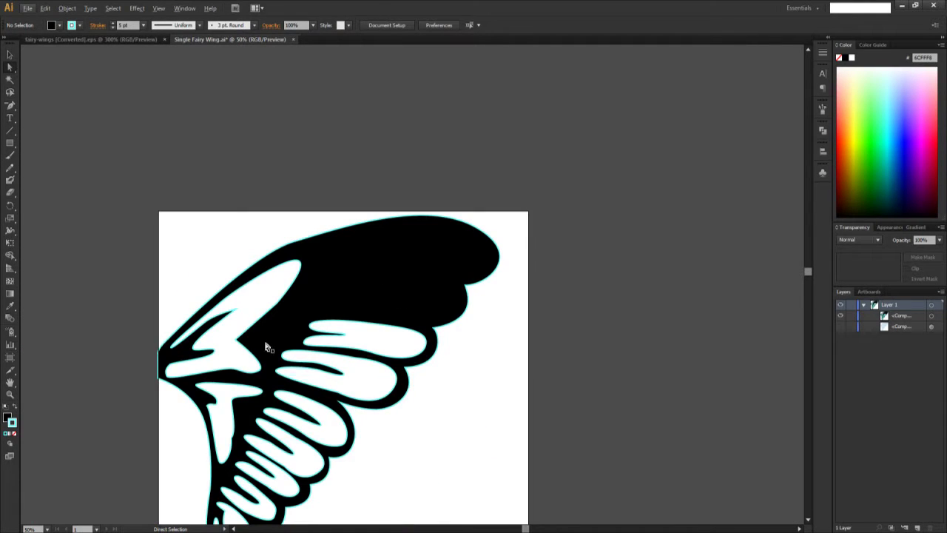
{"action": "left_click", "coordinate": [266, 317]}
{"action": "key", "text": "ctrl+z"}
{"action": "key", "text": "ctrl+z"}
{"action": "key", "text": "ctrl+z"}
{"action": "key", "text": "ctrl+z"}
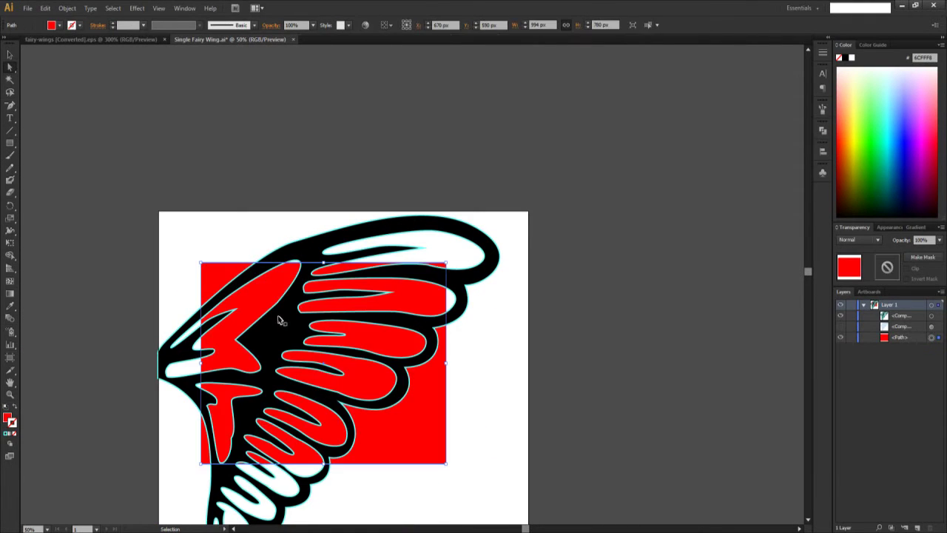
{"action": "key", "text": "ctrl+z"}
{"action": "key", "text": "ctrl+z"}
{"action": "key", "text": "ctrl+z"}
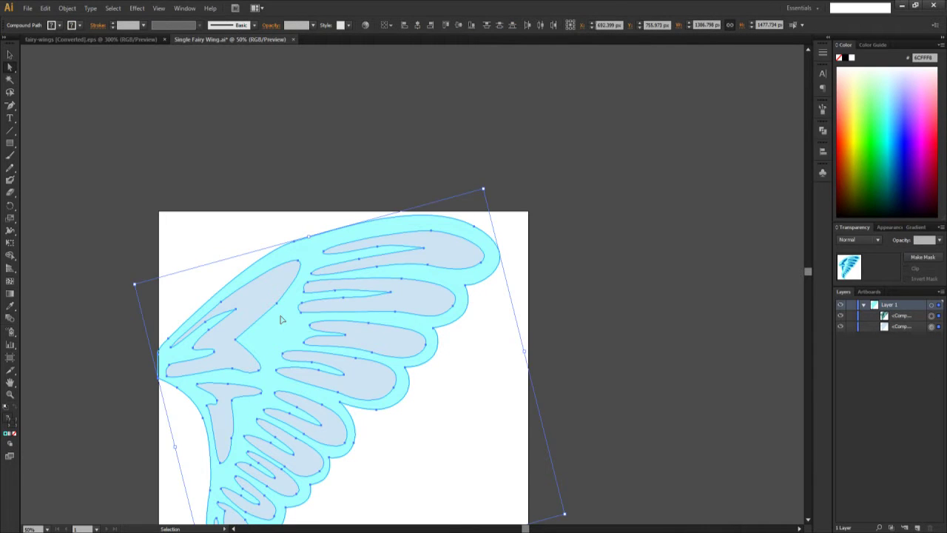
{"action": "key", "text": "a"}
{"action": "key", "text": "ctrl+shift+a"}
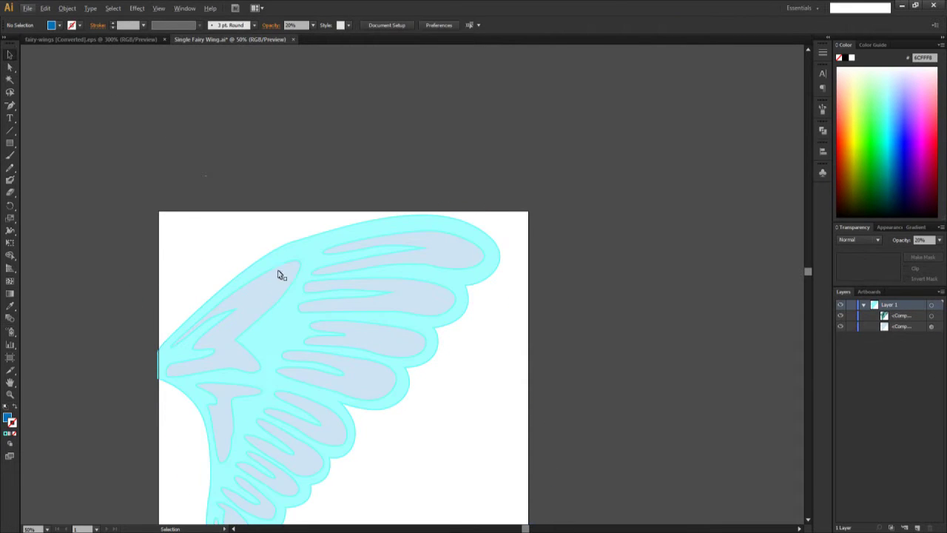
Examine the wing's flat inner edge where it meets the edge of the artboard
{"action": "left_click_drag", "start_coordinate": [277, 273], "coordinate": [511, 190]}
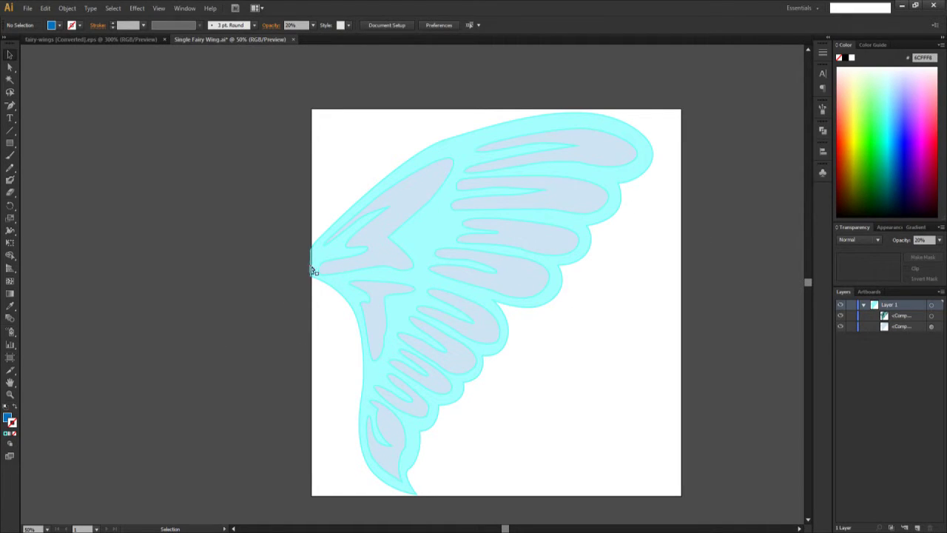
{"action": "scroll", "coordinate": [319, 268], "scroll_direction": "up", "scroll_amount": 2}
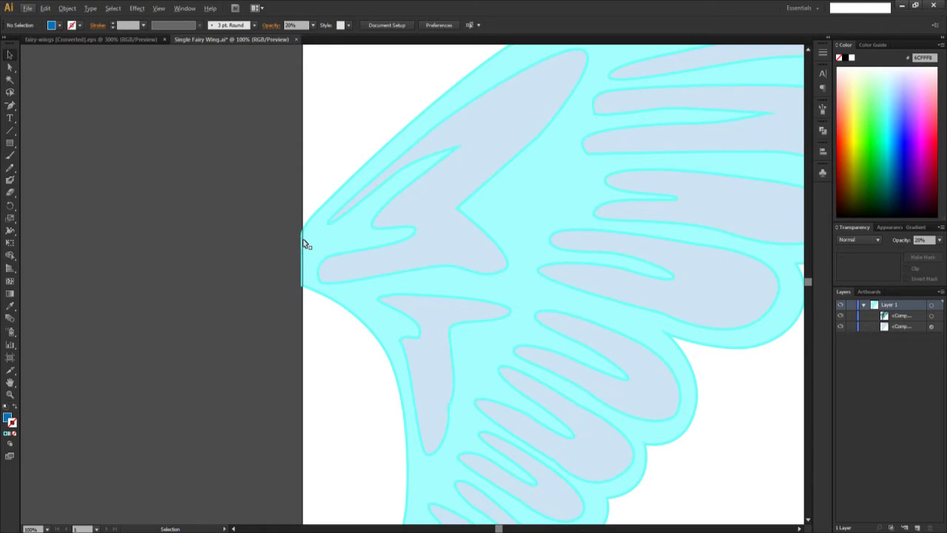
{"action": "scroll", "coordinate": [303, 245], "scroll_direction": "down", "scroll_amount": 2}
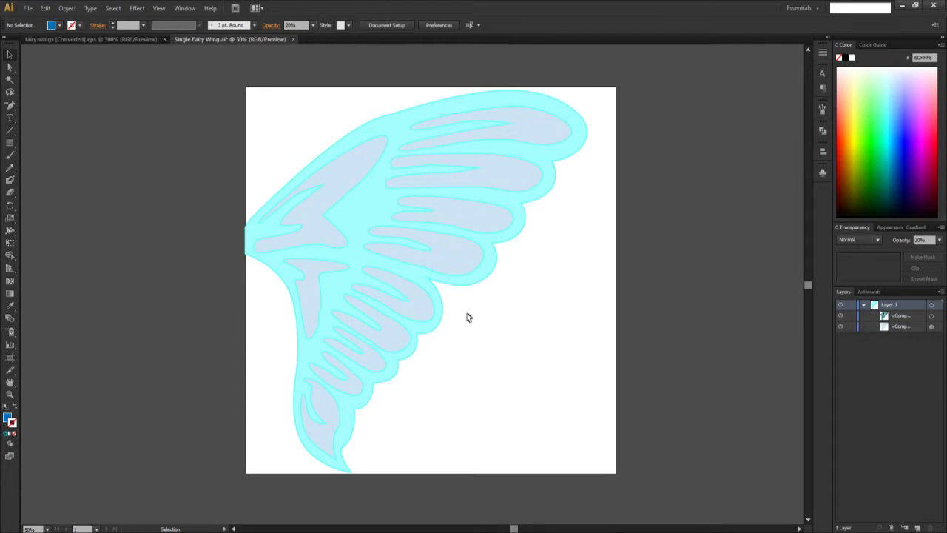
Check the fill colour of the semi-transparent backing path in the Color Picker without changing it
{"action": "left_click", "coordinate": [938, 327]}
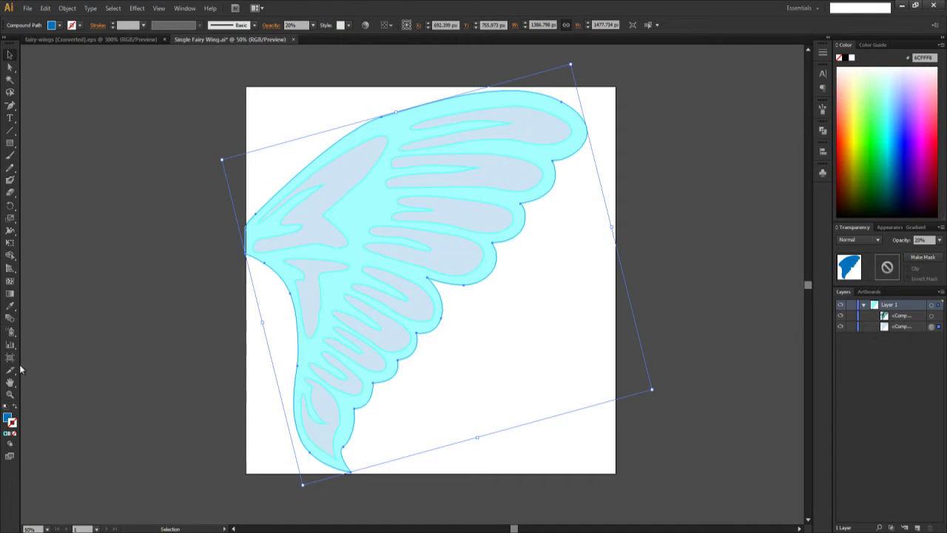
{"action": "double_click", "coordinate": [8, 420]}
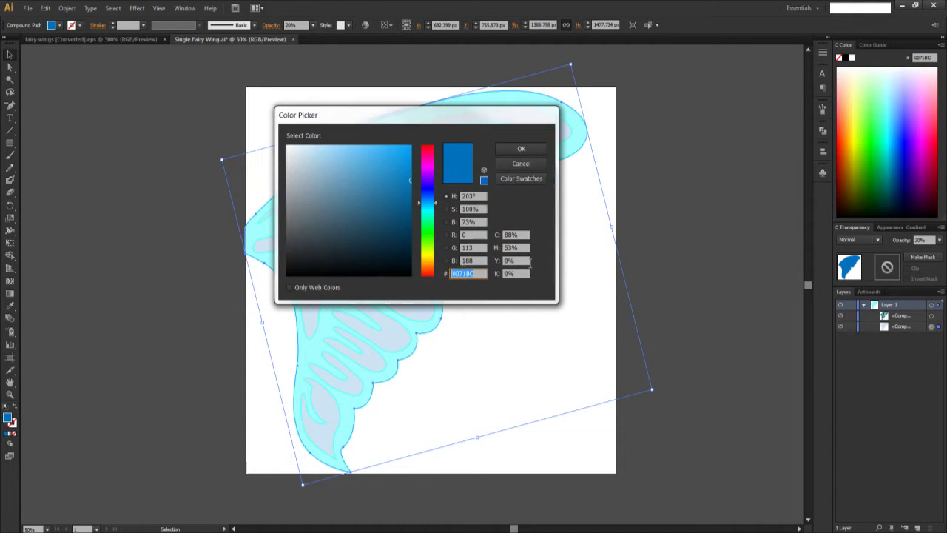
{"action": "left_click", "coordinate": [541, 163]}
Check the fill and stroke colours of the wing's outlined feather path without changing them, and deselect the path
{"action": "left_click", "coordinate": [938, 316]}
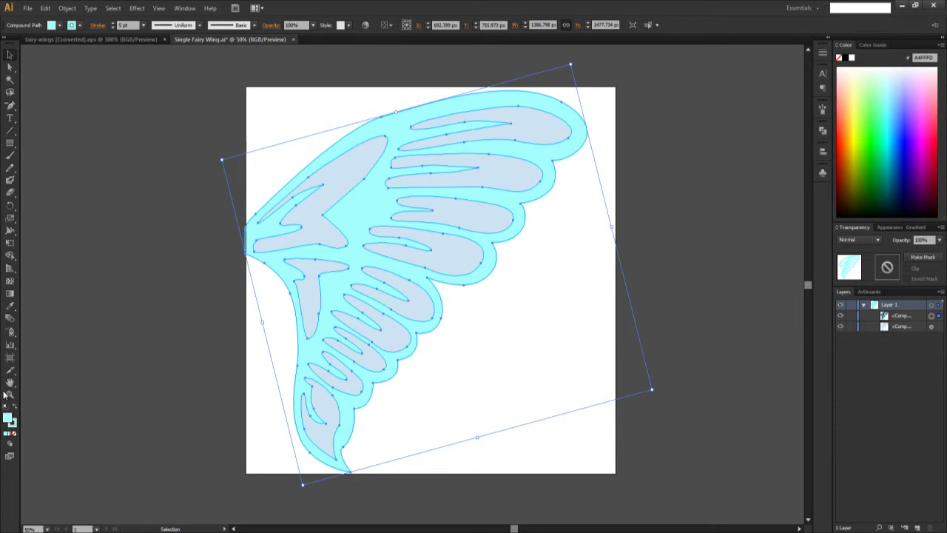
{"action": "double_click", "coordinate": [11, 421]}
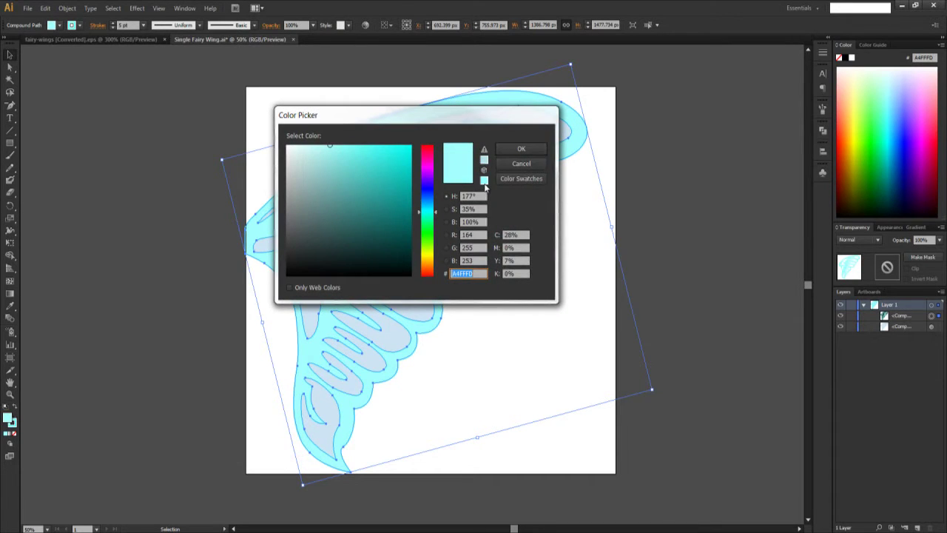
{"action": "left_click", "coordinate": [533, 167]}
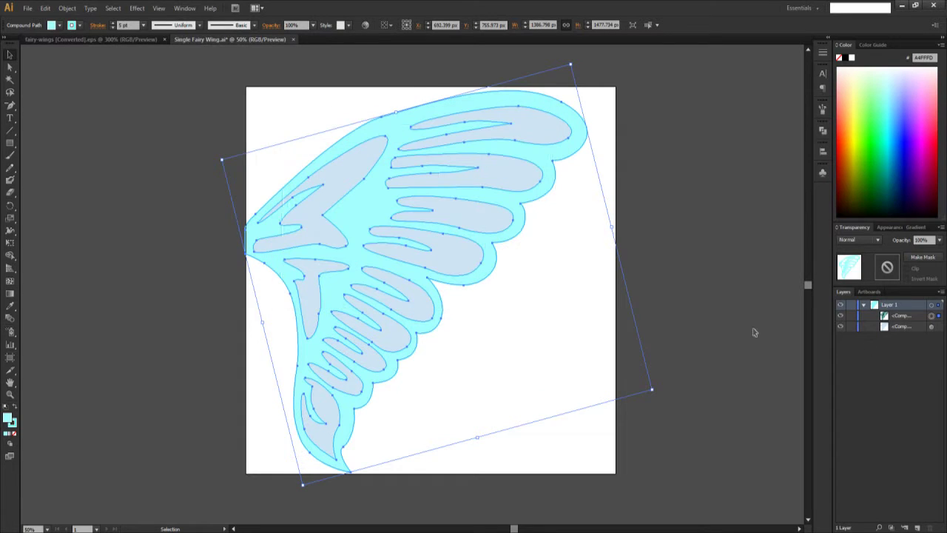
{"action": "double_click", "coordinate": [13, 425]}
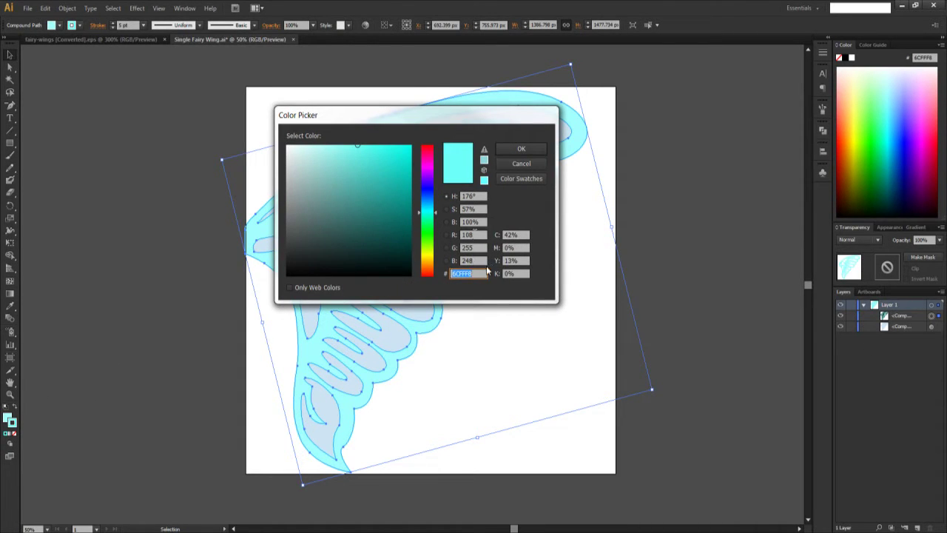
{"action": "left_click", "coordinate": [537, 164]}
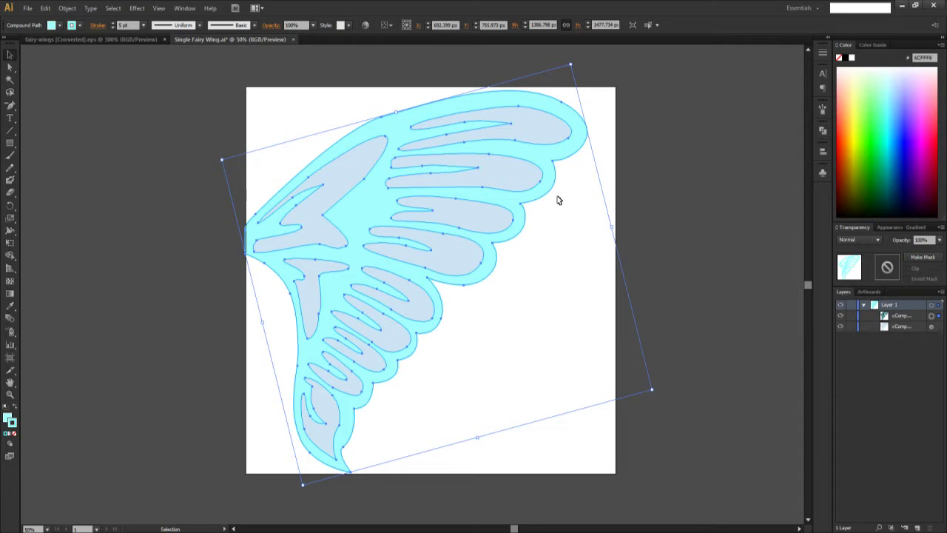
{"action": "left_click", "coordinate": [632, 220]}
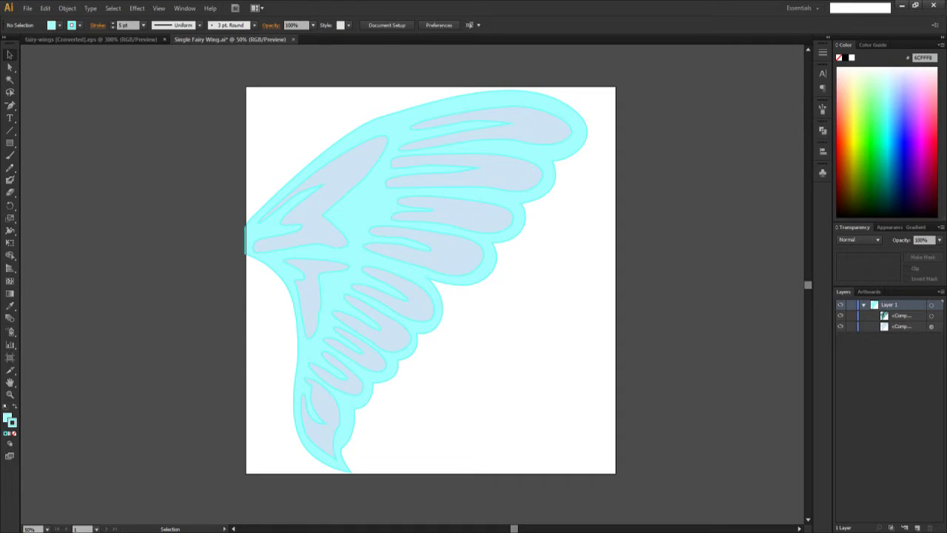
Switch to After Effects and delete the left-hand Single Fairy Wing.ai layer from the MVI_4673 composition
{"action": "left_click", "coordinate": [222, 459]}
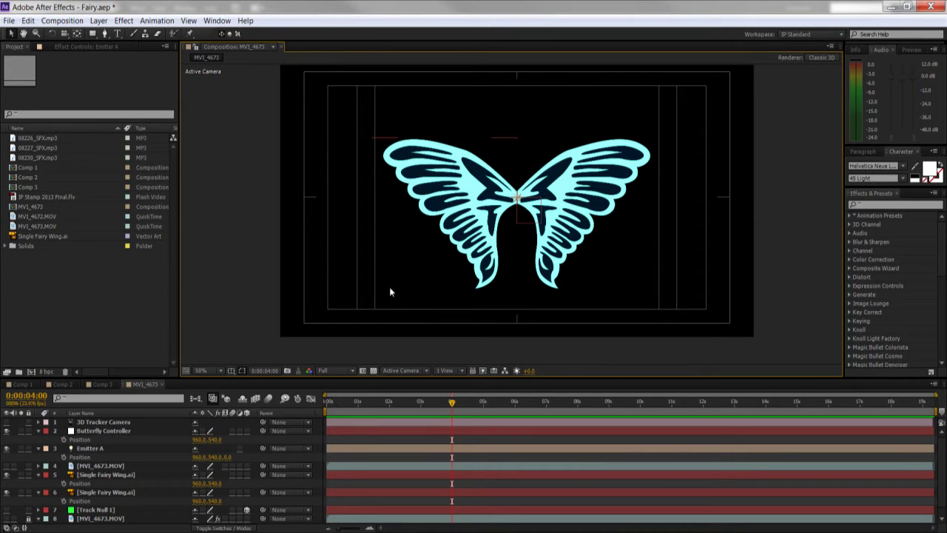
{"action": "left_click", "coordinate": [437, 275]}
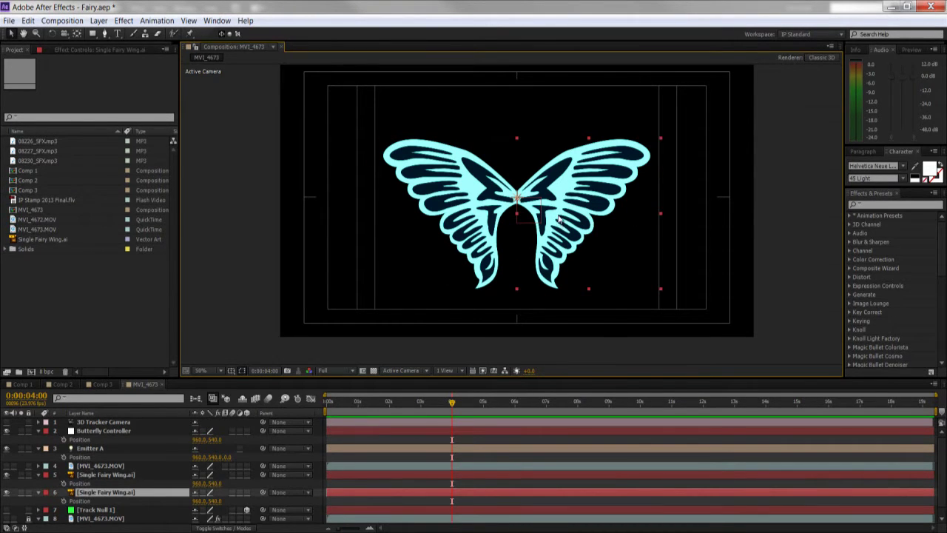
{"action": "scroll", "coordinate": [561, 218], "scroll_direction": "up", "scroll_amount": 2}
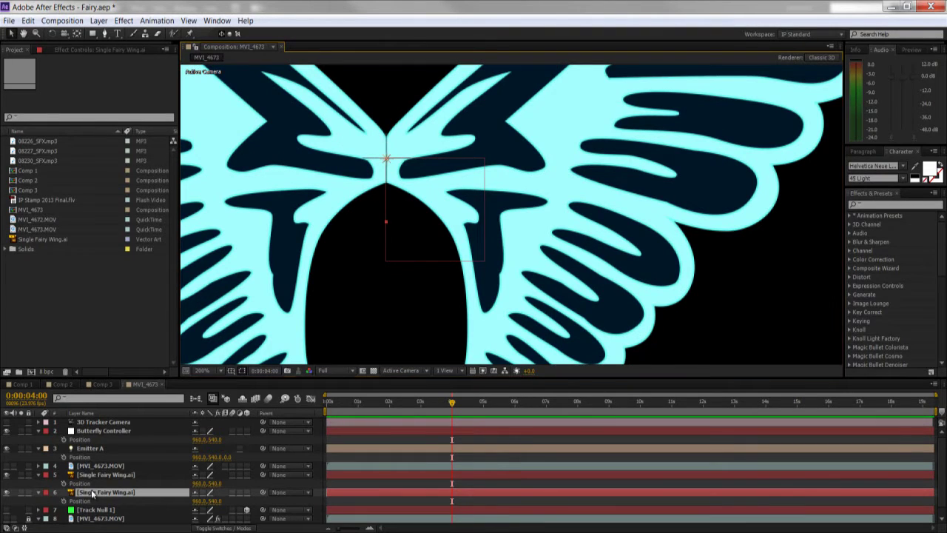
{"action": "key", "text": "Delete"}
{"action": "key", "text": "ctrl+z"}
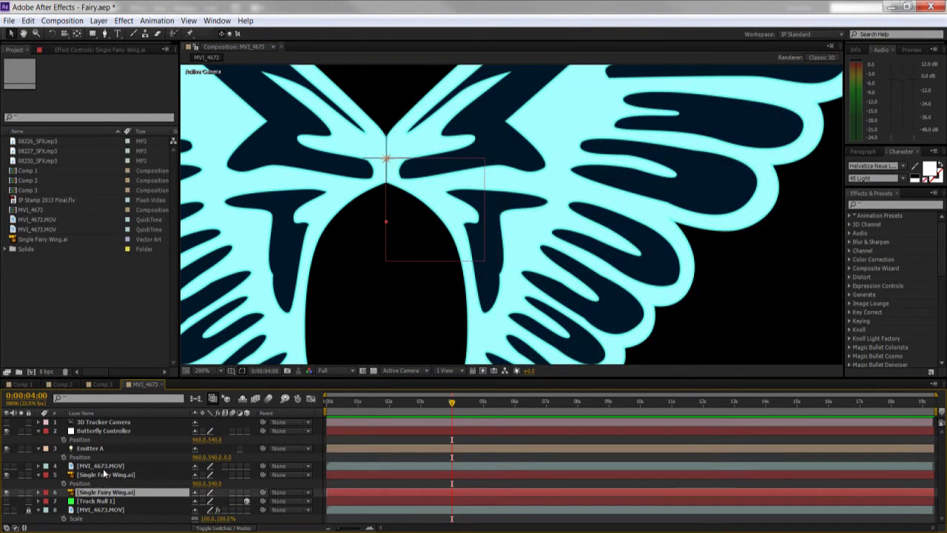
{"action": "key", "text": "Delete"}
{"action": "scroll", "coordinate": [434, 273], "scroll_direction": "down", "scroll_amount": 1}
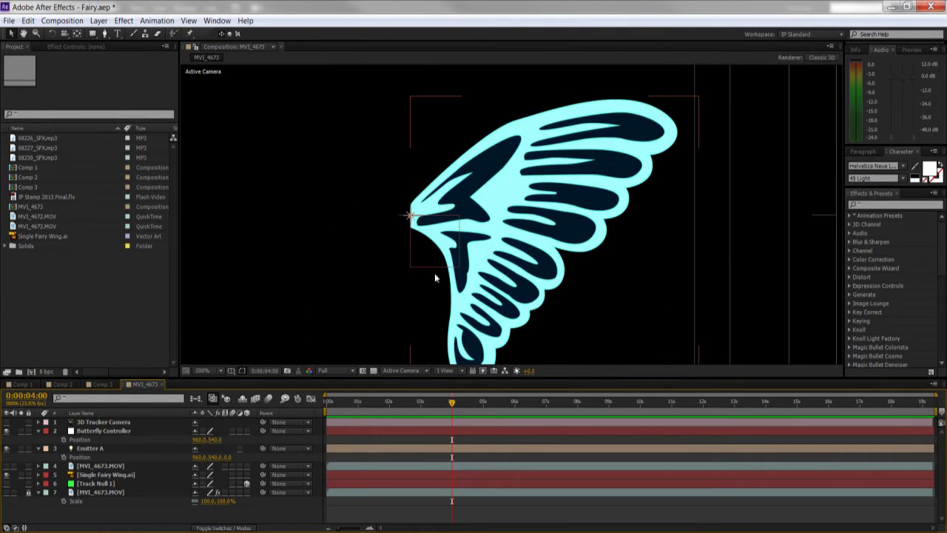
{"action": "scroll", "coordinate": [442, 201], "scroll_direction": "down", "scroll_amount": 1}
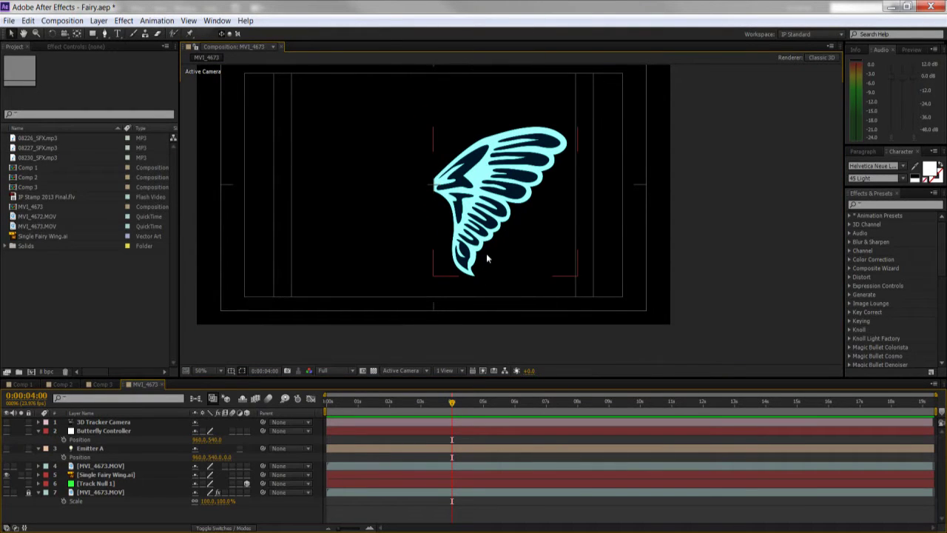
Select the remaining wing layer and examine its anchor point on the wing's inner edge with the Pan Behind tool
{"action": "scroll", "coordinate": [481, 252], "scroll_direction": "up", "scroll_amount": 1}
{"action": "left_click", "coordinate": [470, 226]}
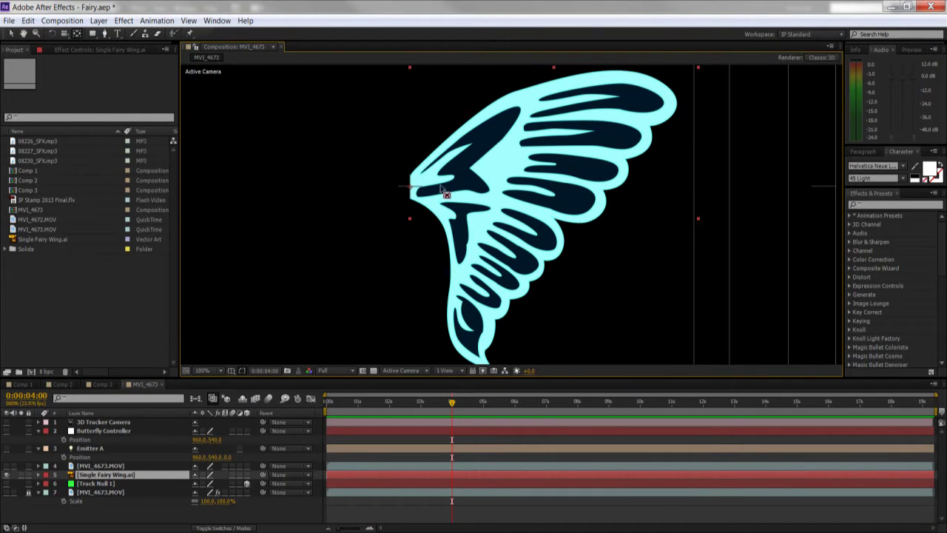
{"action": "scroll", "coordinate": [415, 196], "scroll_direction": "up", "scroll_amount": 2}
{"action": "scroll", "coordinate": [415, 192], "scroll_direction": "down", "scroll_amount": 2}
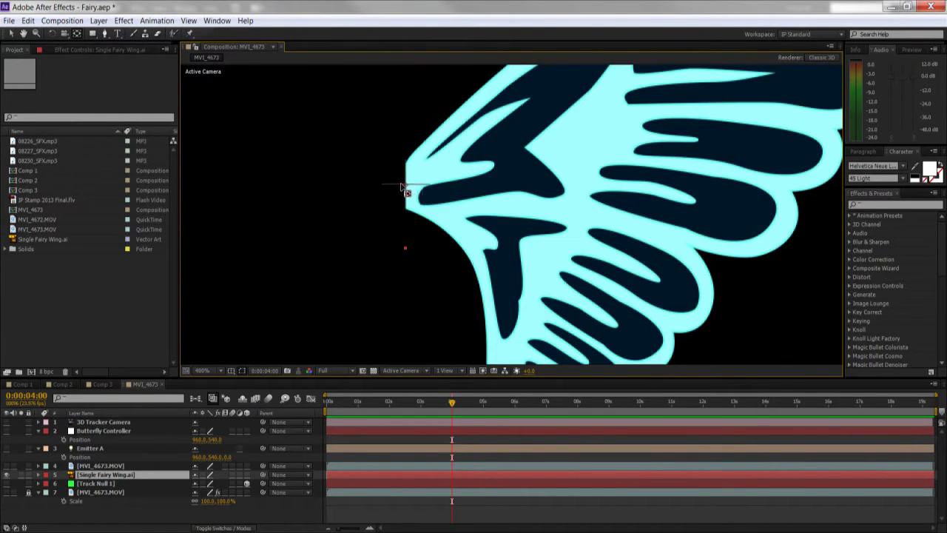
{"action": "scroll", "coordinate": [416, 194], "scroll_direction": "up", "scroll_amount": 3}
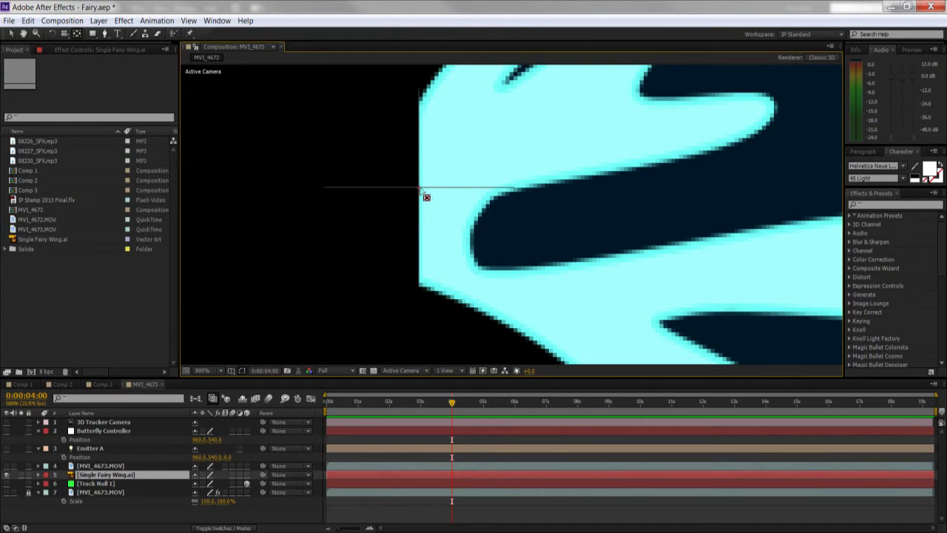
{"action": "scroll", "coordinate": [503, 211], "scroll_direction": "down", "scroll_amount": 5}
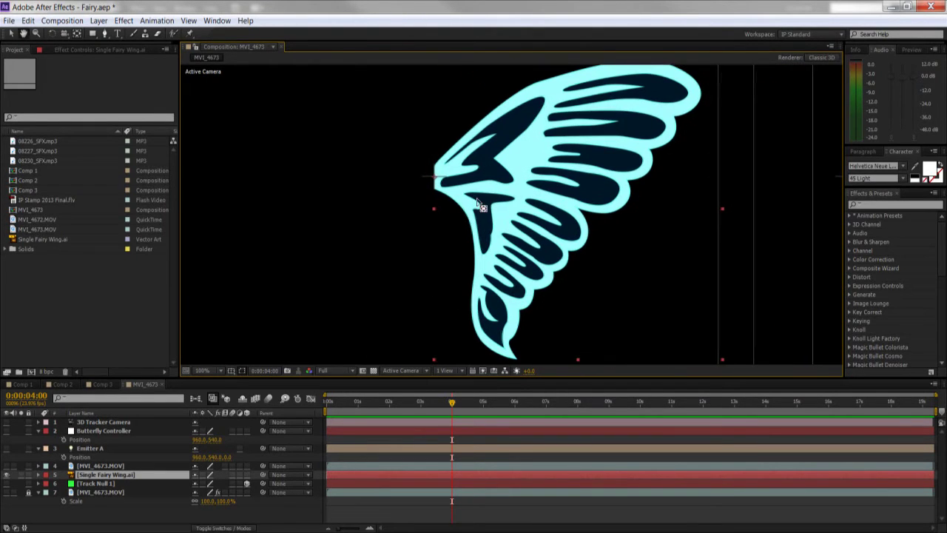
Center the wing layer in the composition view and check its anchor point up close
{"action": "right_click", "coordinate": [534, 209]}
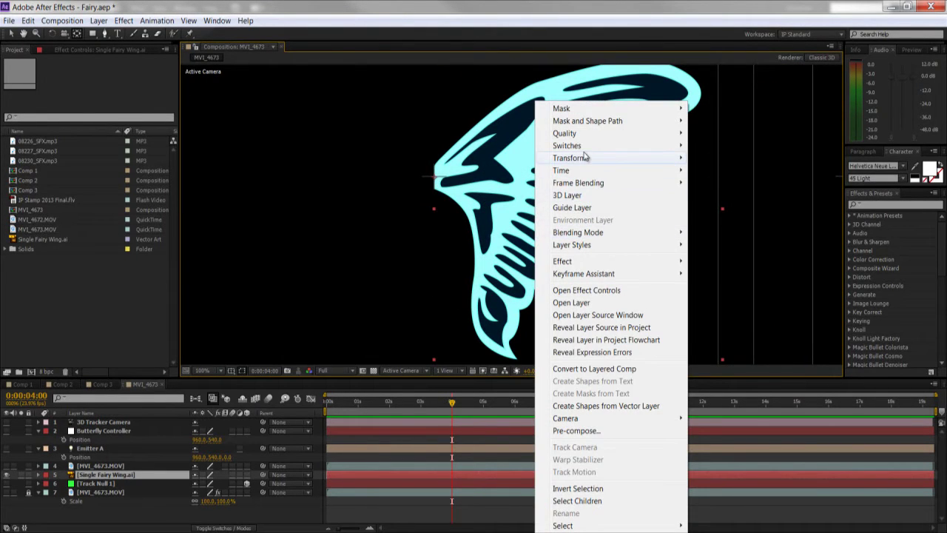
{"action": "mouse_move", "coordinate": [587, 159]}
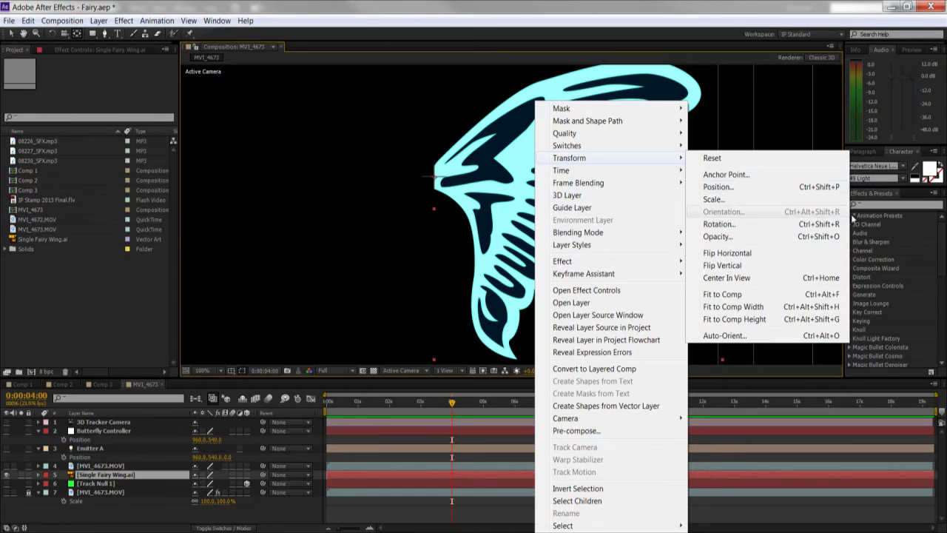
{"action": "left_click", "coordinate": [759, 279]}
{"action": "scroll", "coordinate": [448, 183], "scroll_direction": "up", "scroll_amount": 3}
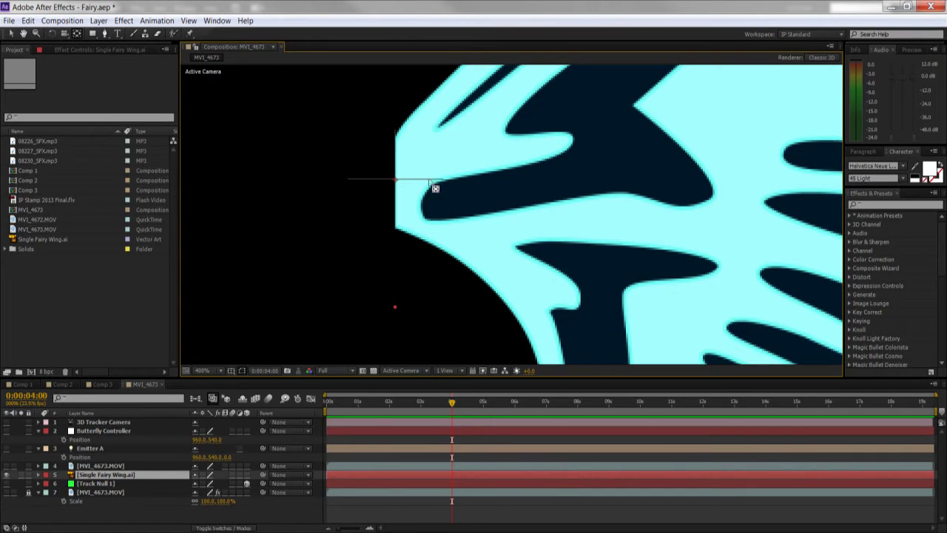
{"action": "scroll", "coordinate": [674, 203], "scroll_direction": "down", "scroll_amount": 2}
Apply Center In View to the wing layer and keep its anchor point on the wing's inner edge
{"action": "right_click", "coordinate": [672, 205]}
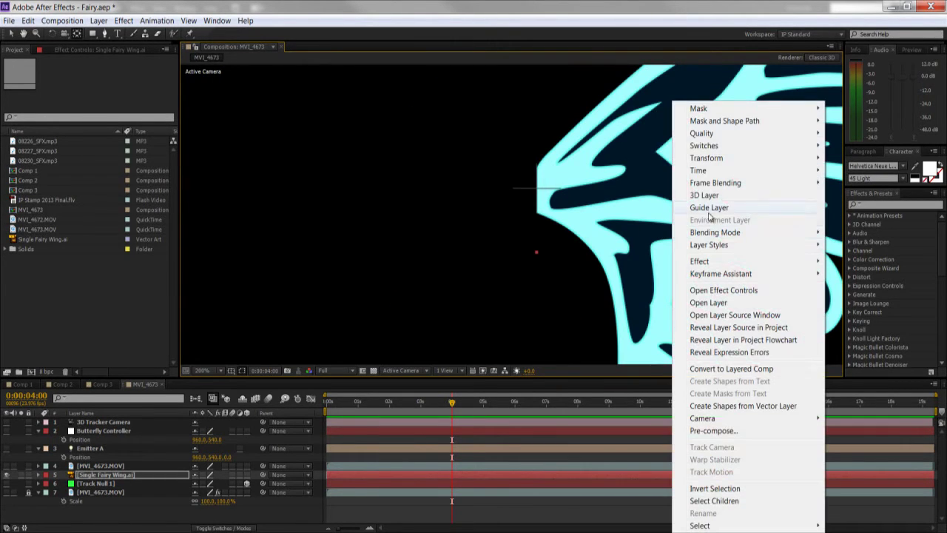
{"action": "mouse_move", "coordinate": [754, 166]}
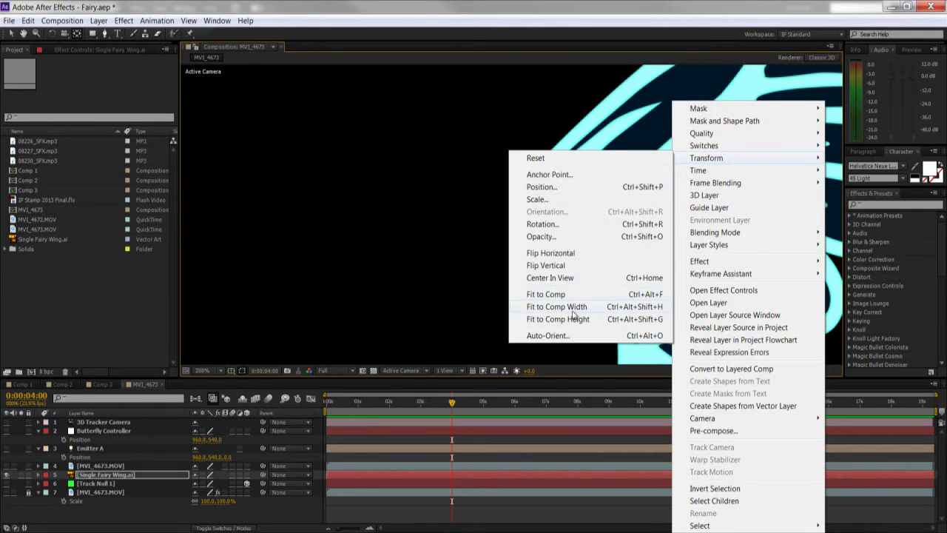
{"action": "left_click", "coordinate": [552, 278]}
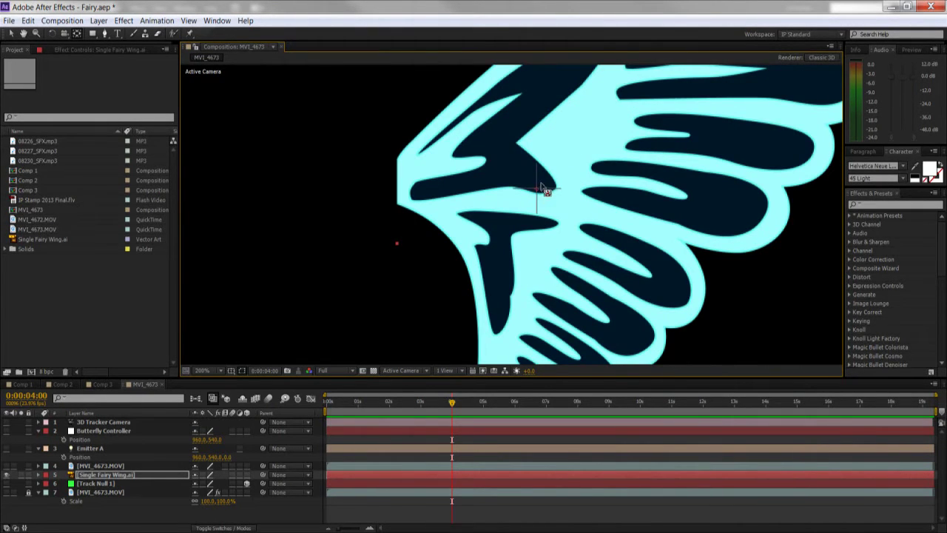
{"action": "left_click_drag", "start_coordinate": [541, 191], "coordinate": [531, 202]}
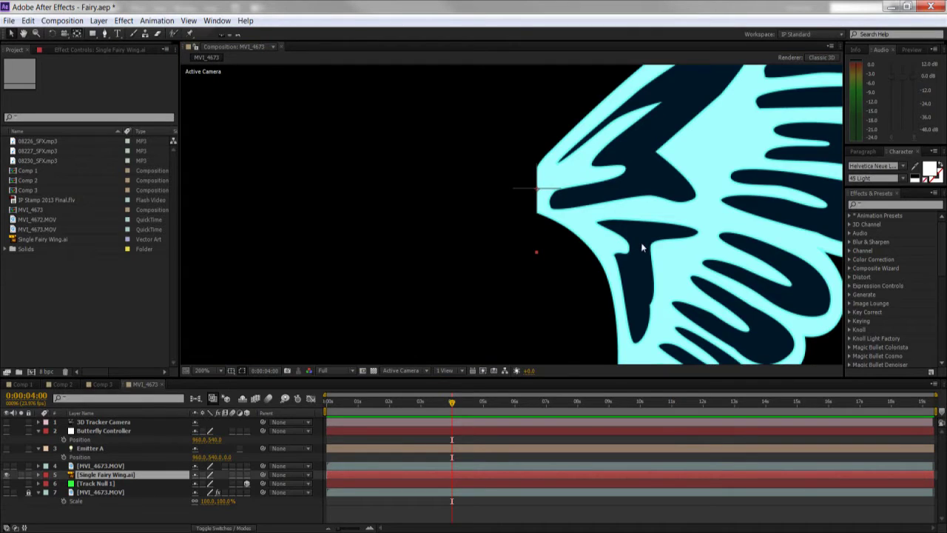
Duplicate the centred wing layer and flip one copy horizontally to form a pair of butterfly wings
{"action": "scroll", "coordinate": [642, 248], "scroll_direction": "down", "scroll_amount": 4}
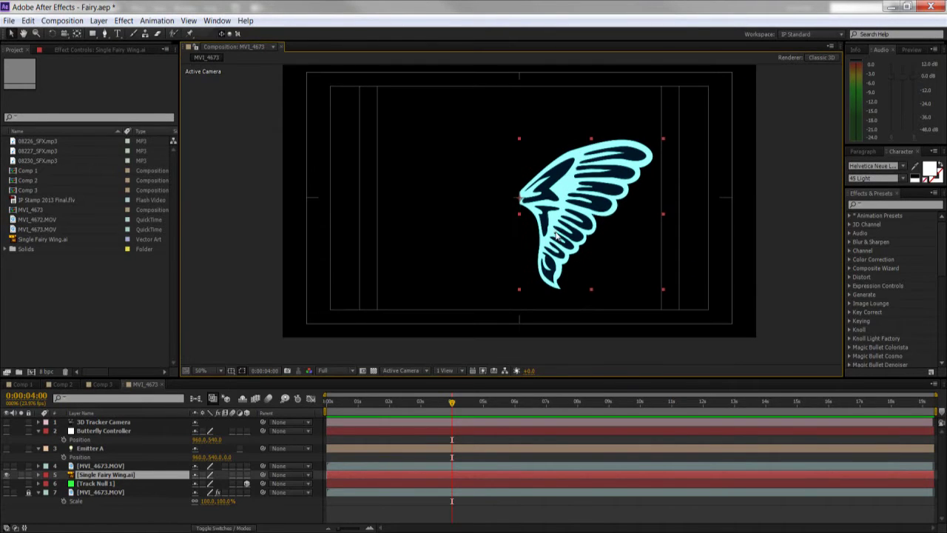
{"action": "key", "text": "ctrl+d"}
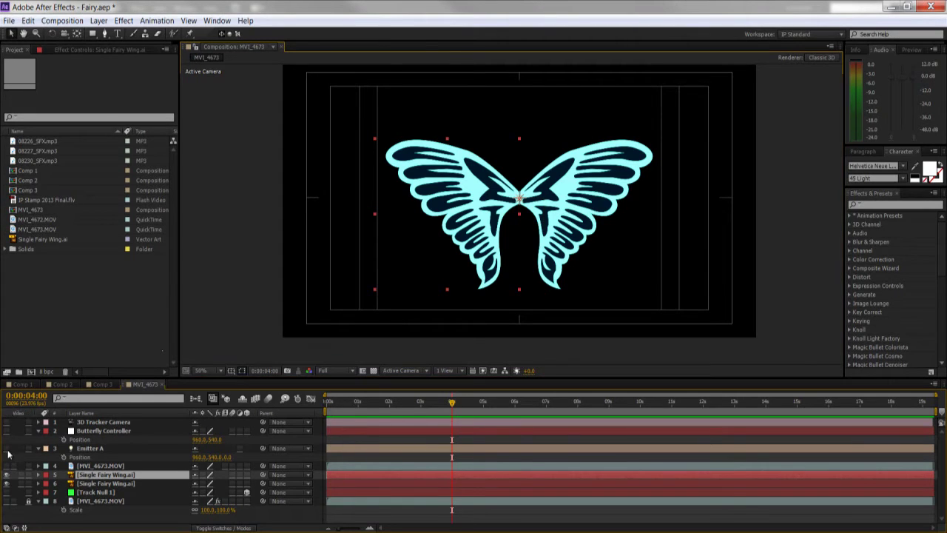
{"action": "scroll", "coordinate": [514, 212], "scroll_direction": "up", "scroll_amount": 2}
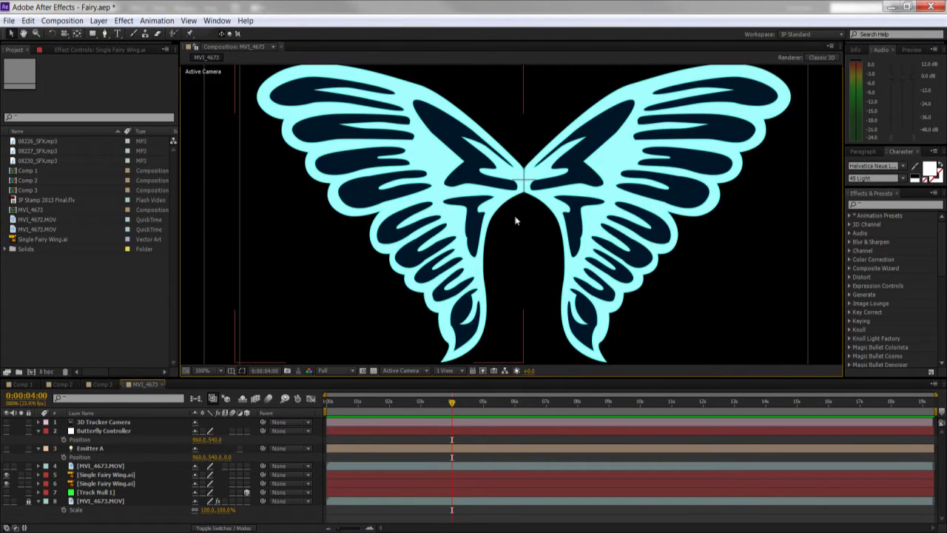
{"action": "right_click", "coordinate": [547, 250]}
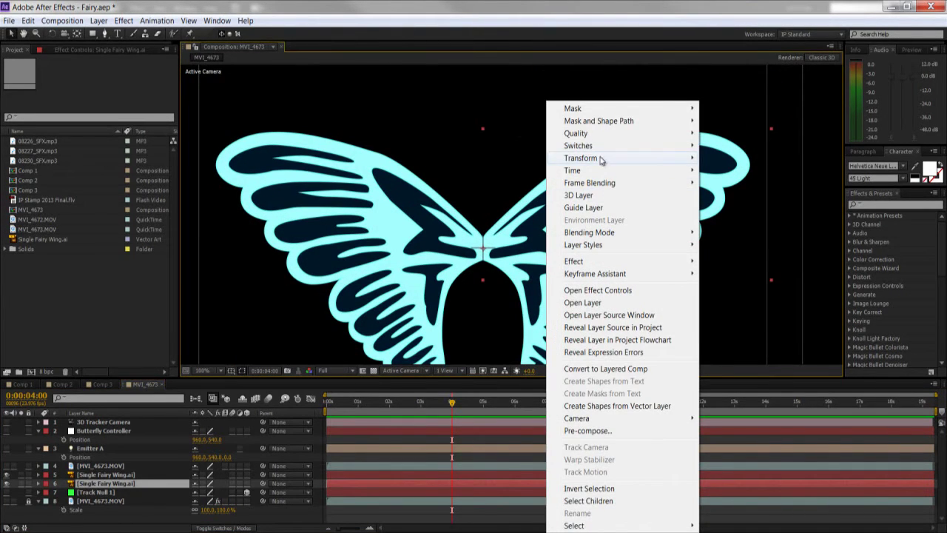
{"action": "mouse_move", "coordinate": [600, 158]}
{"action": "left_click", "coordinate": [759, 253]}
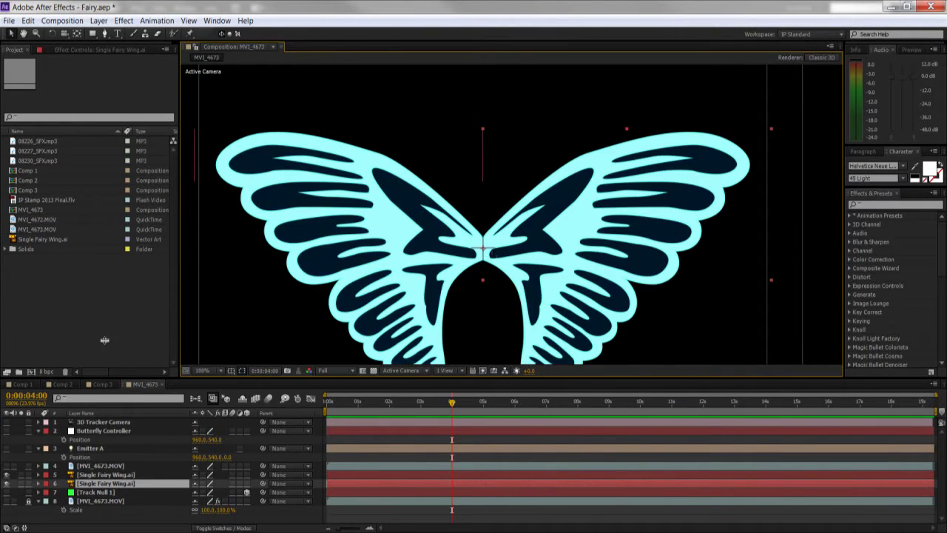
Select each of the two Single Fairy Wing.ai layers in turn and delete the mirrored left wing
{"action": "left_click", "coordinate": [97, 474]}
{"action": "left_click", "coordinate": [101, 483]}
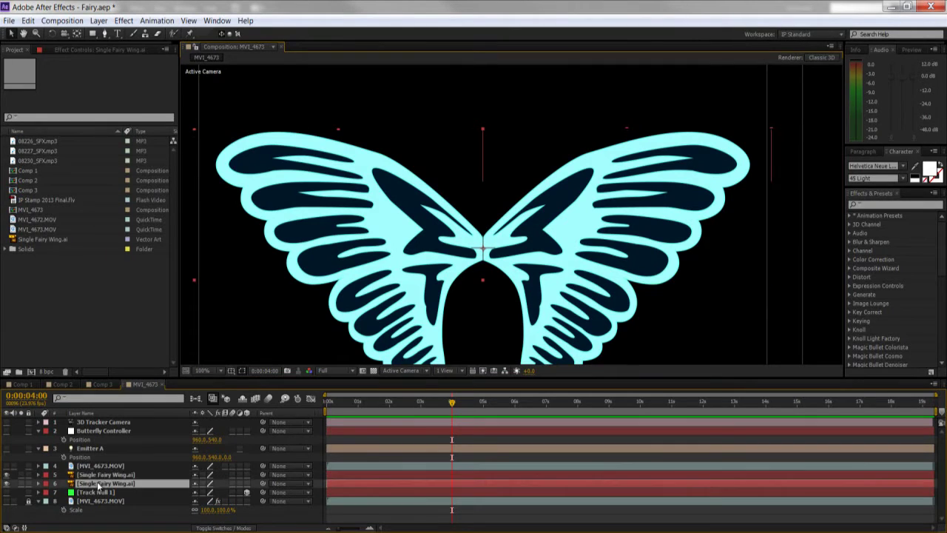
{"action": "left_click", "coordinate": [102, 475]}
{"action": "left_click", "coordinate": [105, 484]}
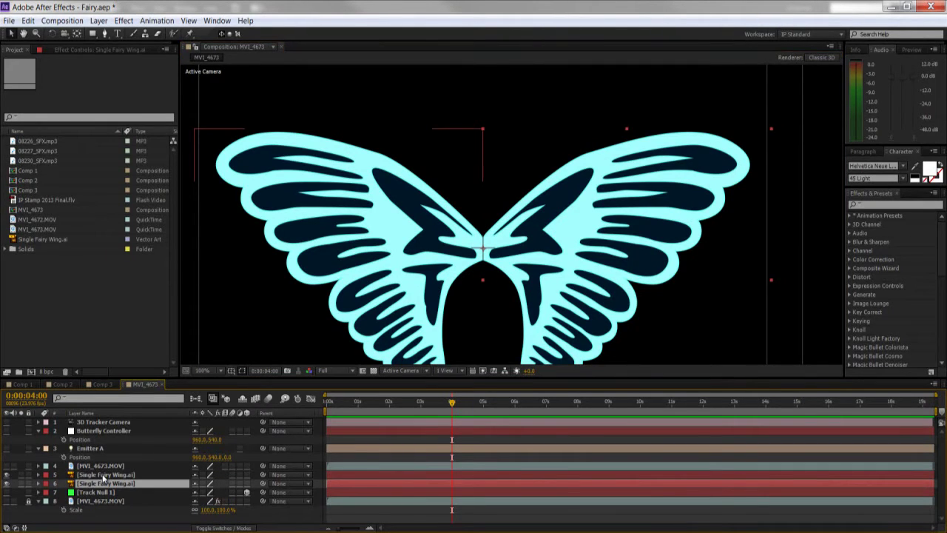
{"action": "key", "text": "Delete"}
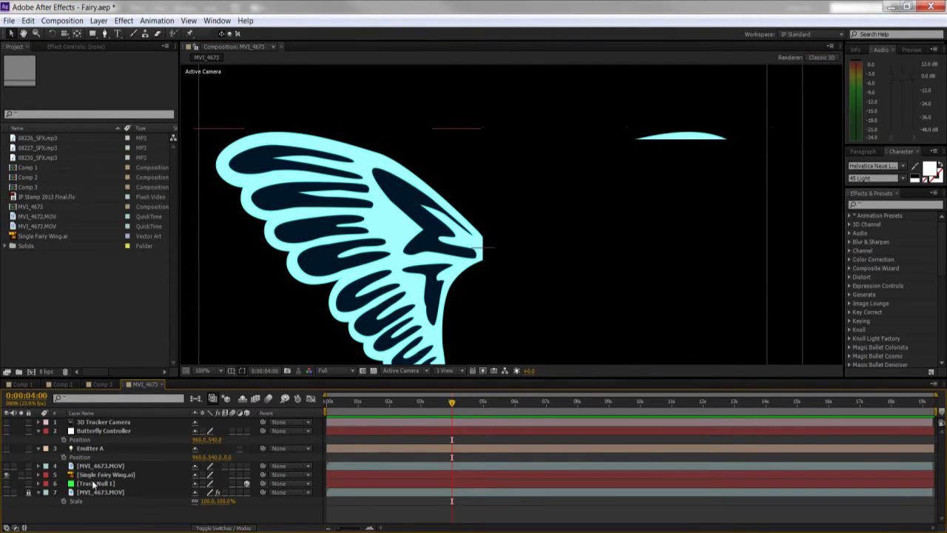
{"action": "key", "text": "ctrl+z"}
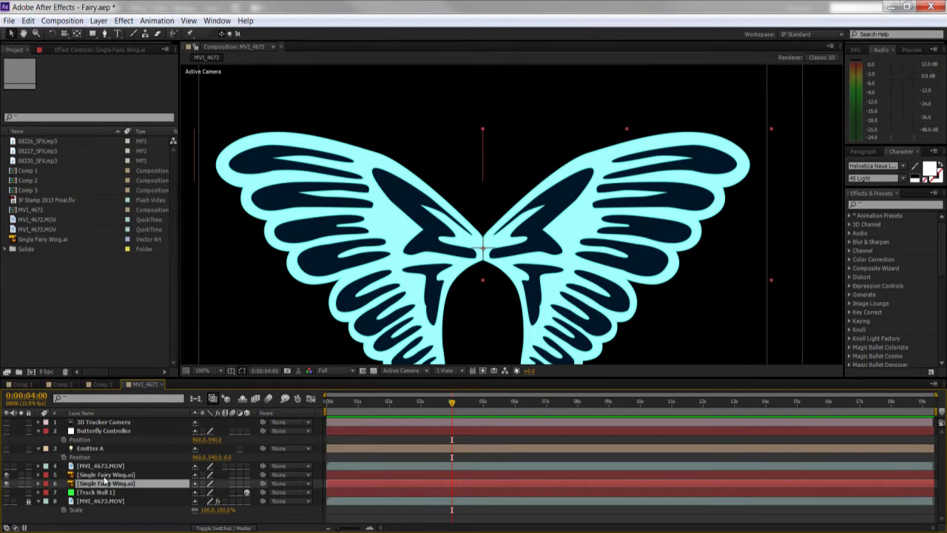
{"action": "key", "text": "ctrl+z"}
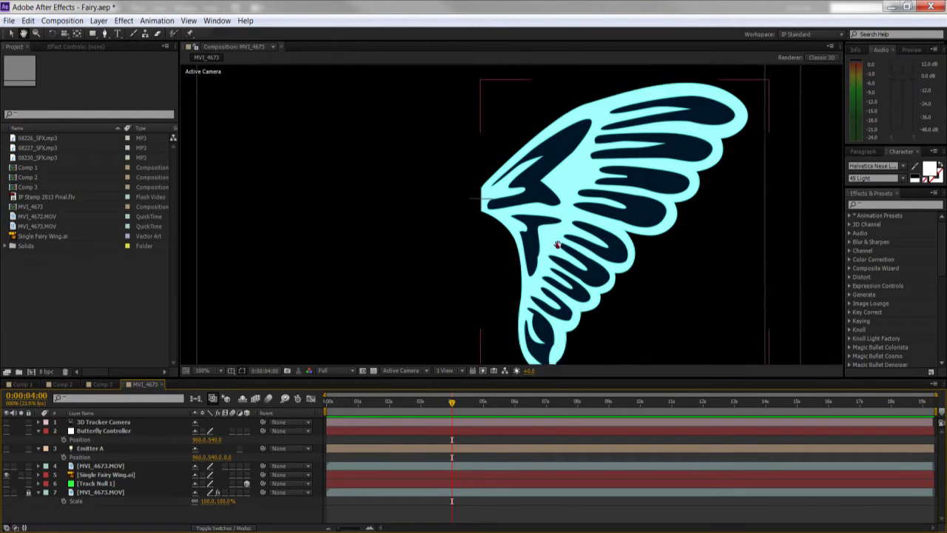
Duplicate the remaining Single Fairy Wing.ai layer and mirror it with Flip Horizontal to form the opposite wing
{"action": "scroll", "coordinate": [581, 270], "scroll_direction": "down", "scroll_amount": 2}
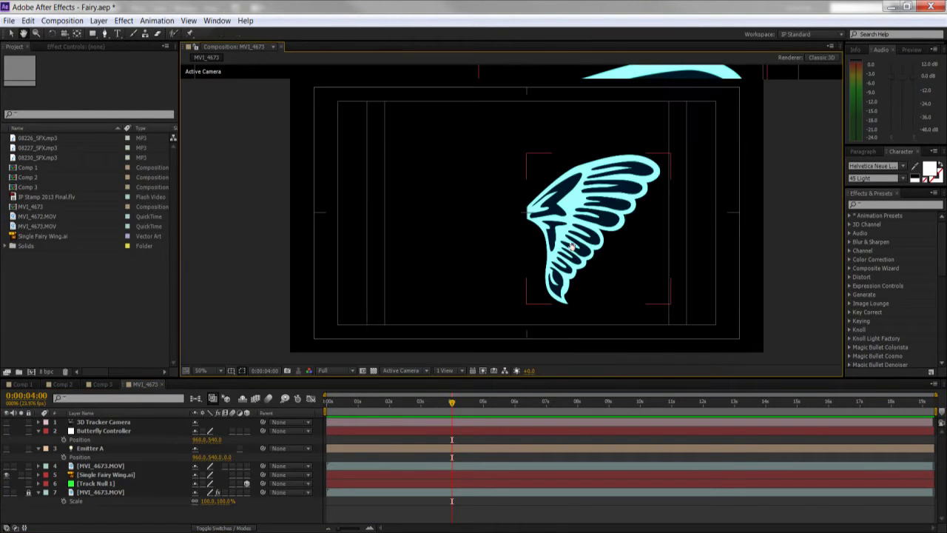
{"action": "left_click", "coordinate": [566, 258]}
{"action": "right_click", "coordinate": [566, 258]}
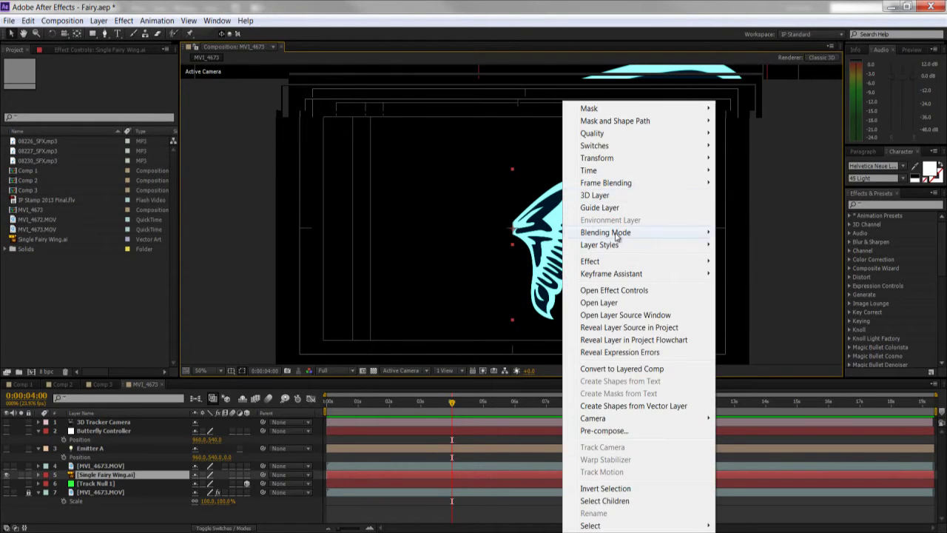
{"action": "left_click", "coordinate": [476, 303]}
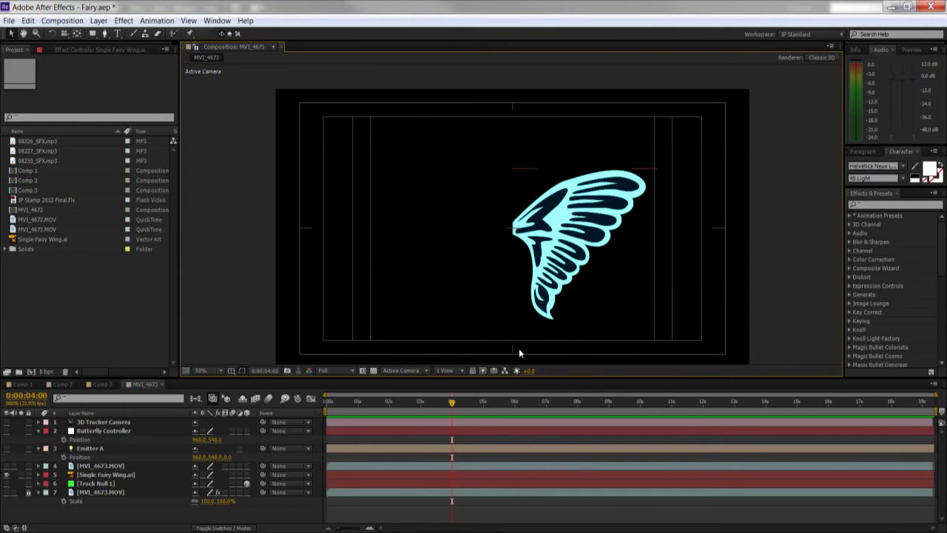
{"action": "left_click", "coordinate": [113, 473]}
{"action": "key", "text": "ctrl+d"}
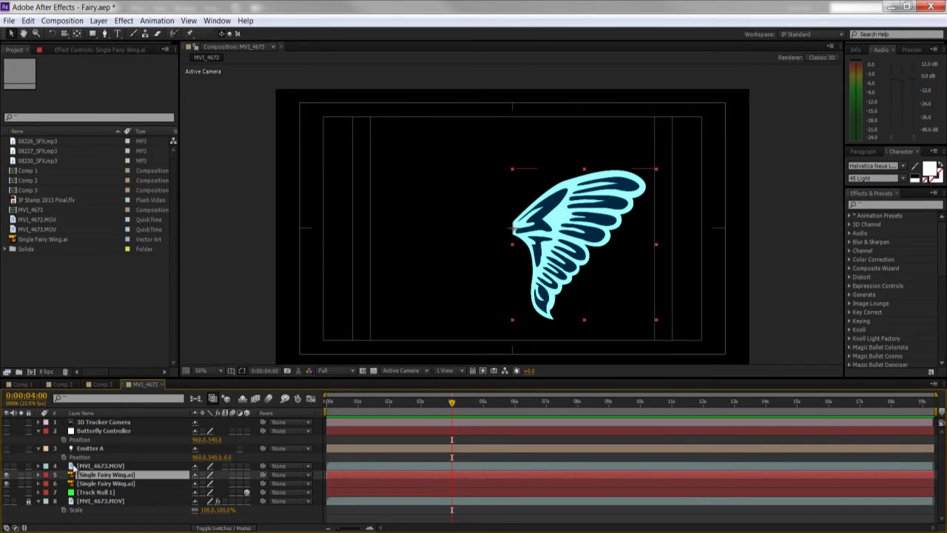
{"action": "right_click", "coordinate": [586, 251]}
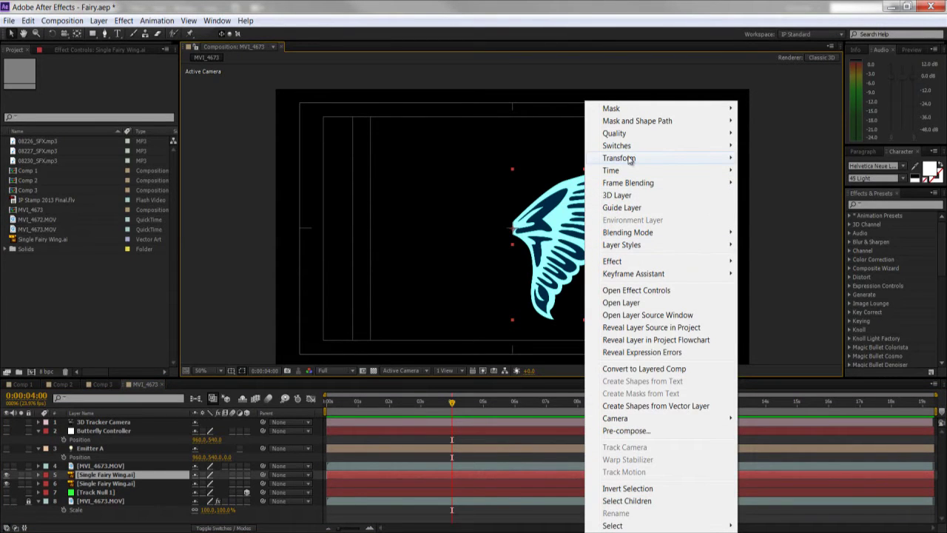
{"action": "mouse_move", "coordinate": [712, 160]}
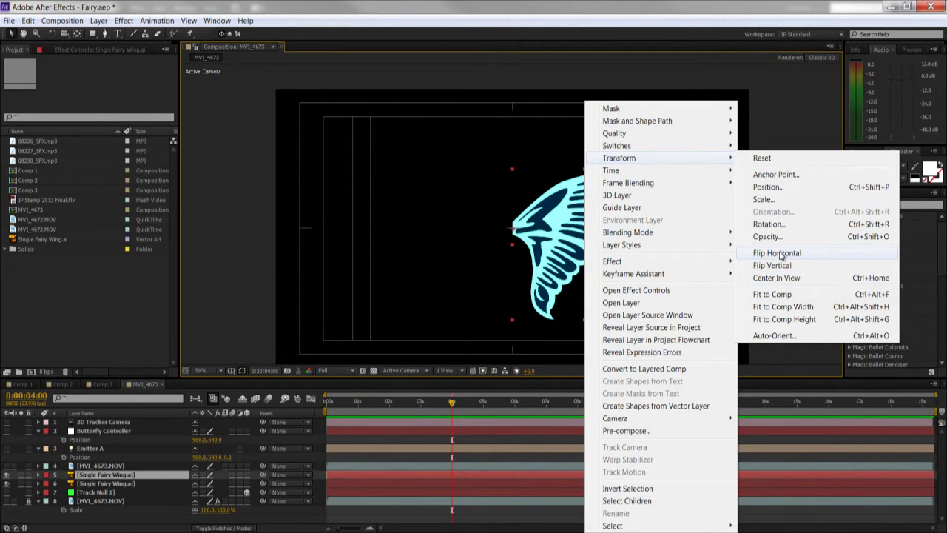
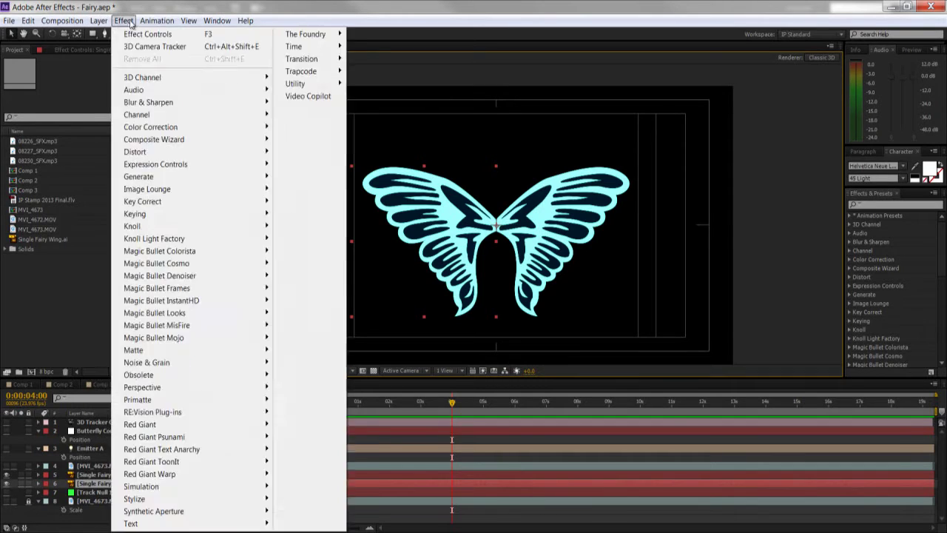
{"action": "left_click", "coordinate": [99, 20]}
{"action": "mouse_move", "coordinate": [109, 35]}
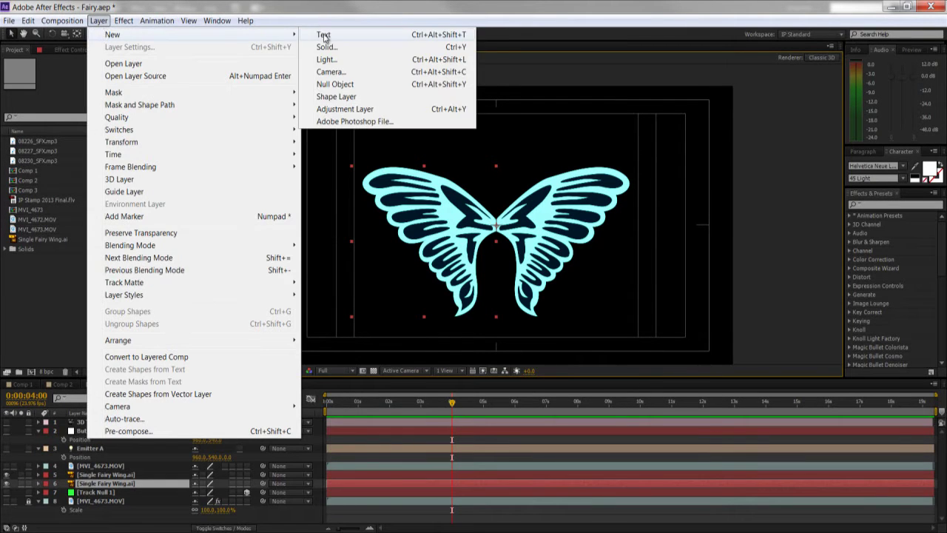
{"action": "left_click", "coordinate": [55, 362]}
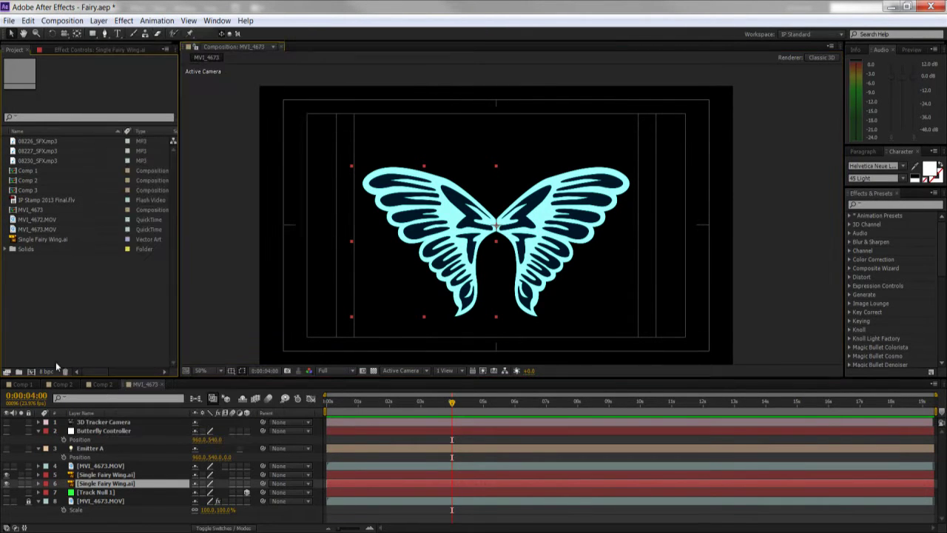
Delete the Emitter A light and the Butterfly Controller null from the MVI_4673 composition
{"action": "left_click", "coordinate": [87, 448]}
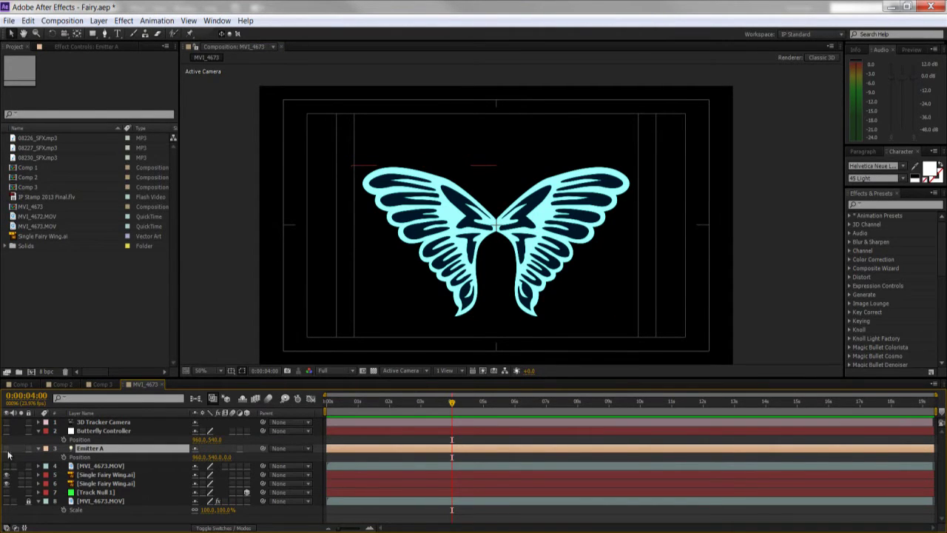
{"action": "key", "text": "Delete"}
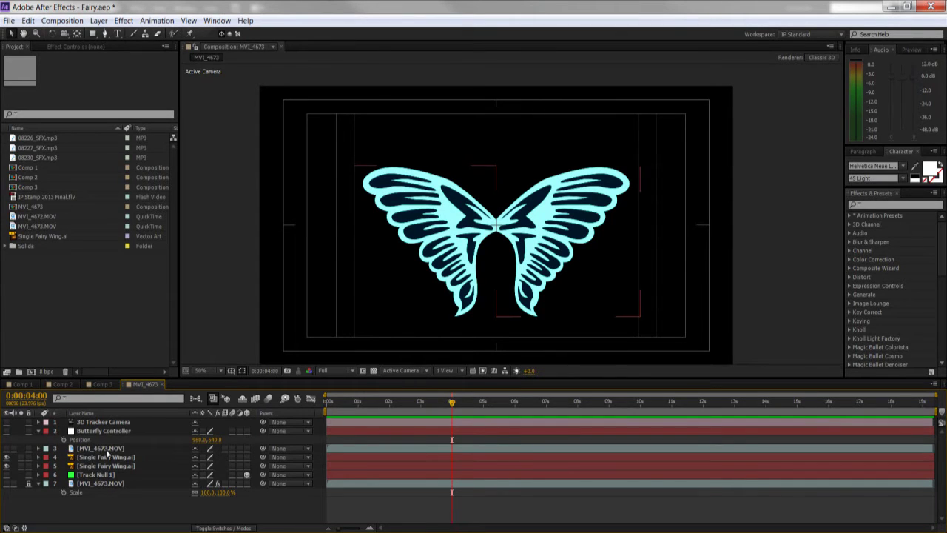
{"action": "left_click", "coordinate": [104, 431]}
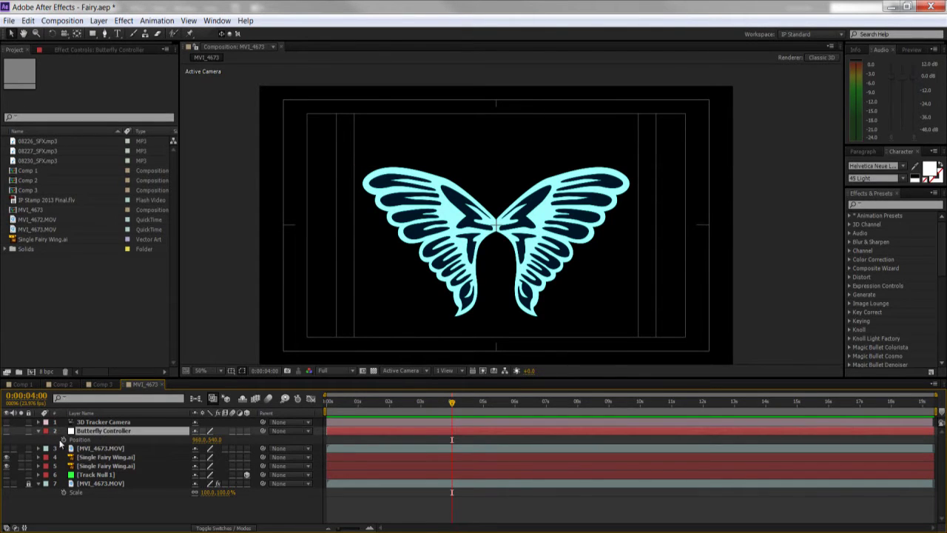
{"action": "key", "text": "Delete"}
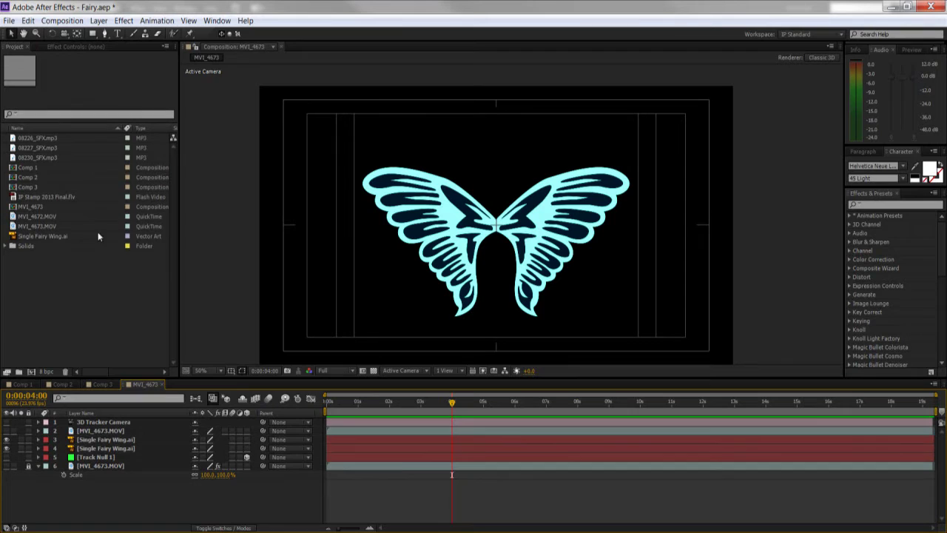
Create a new white Point light with 100% intensity and no falloff, keeping the default name
{"action": "left_click", "coordinate": [98, 20]}
{"action": "mouse_move", "coordinate": [291, 35]}
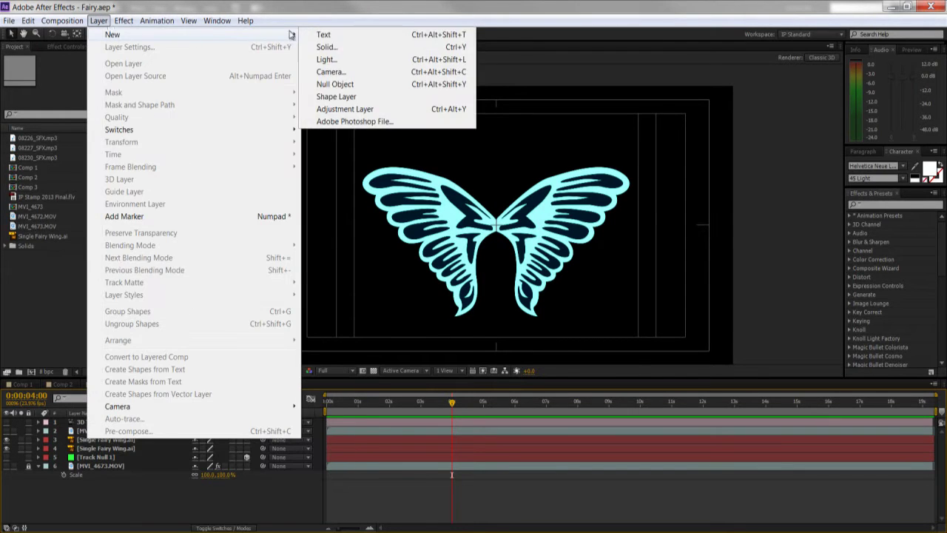
{"action": "left_click", "coordinate": [342, 59]}
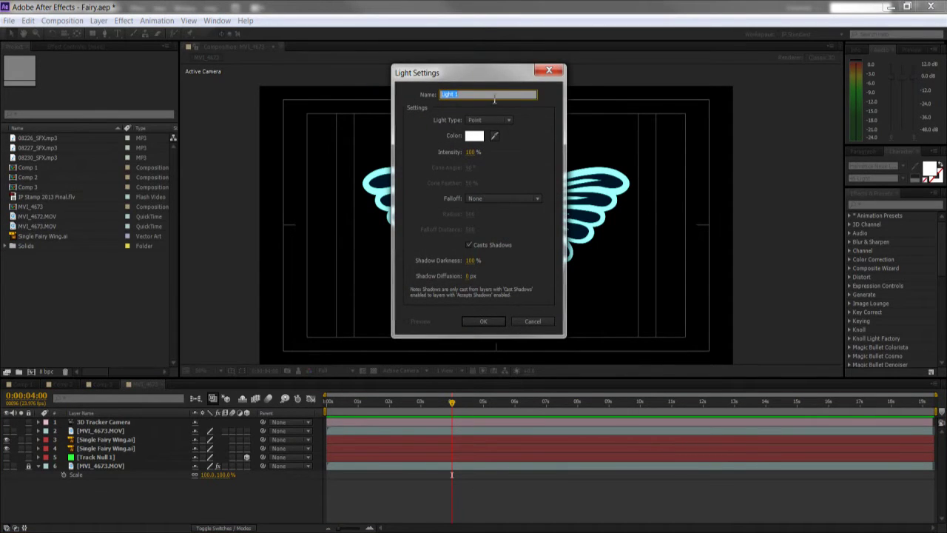
{"action": "left_click", "coordinate": [476, 324]}
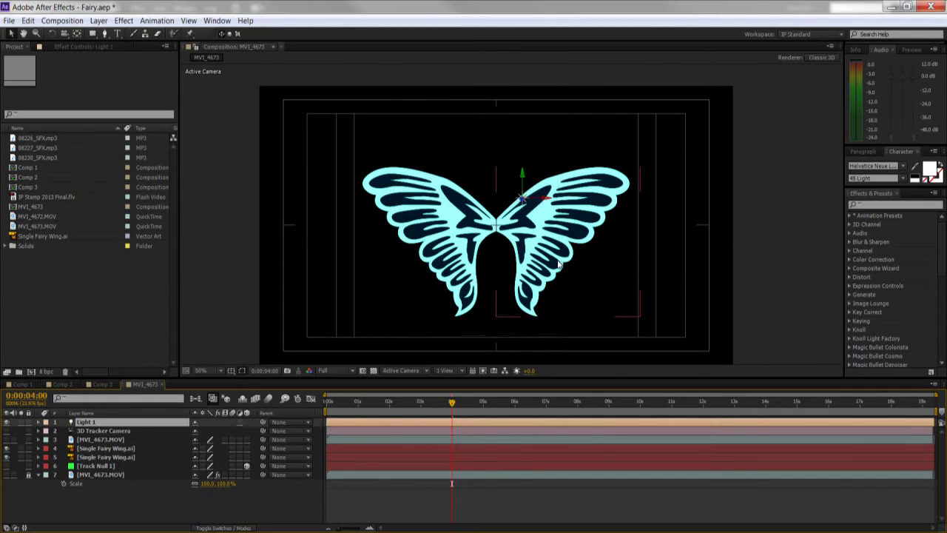
Add a new null object to the composition containing the wings and the light
{"action": "scroll", "coordinate": [529, 304], "scroll_direction": "up", "scroll_amount": 2}
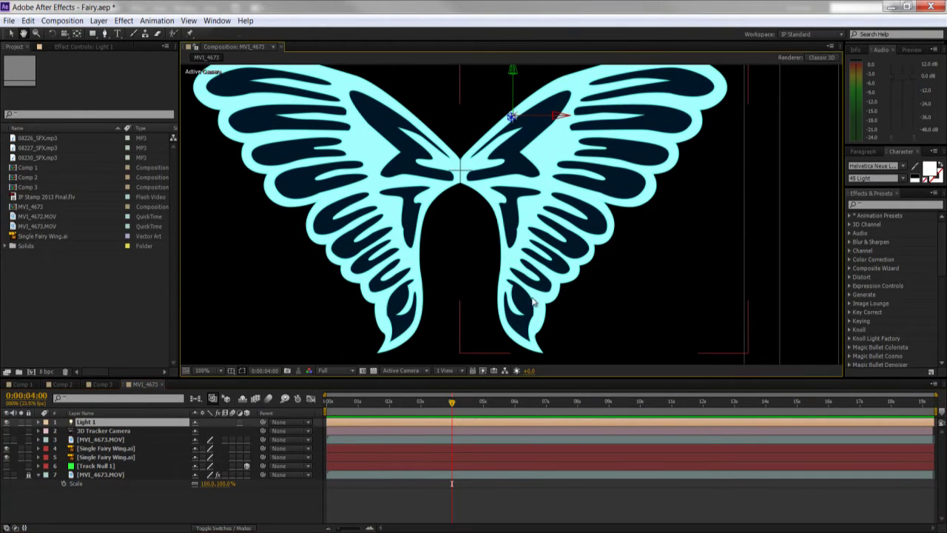
{"action": "left_click", "coordinate": [99, 21]}
{"action": "mouse_move", "coordinate": [114, 35]}
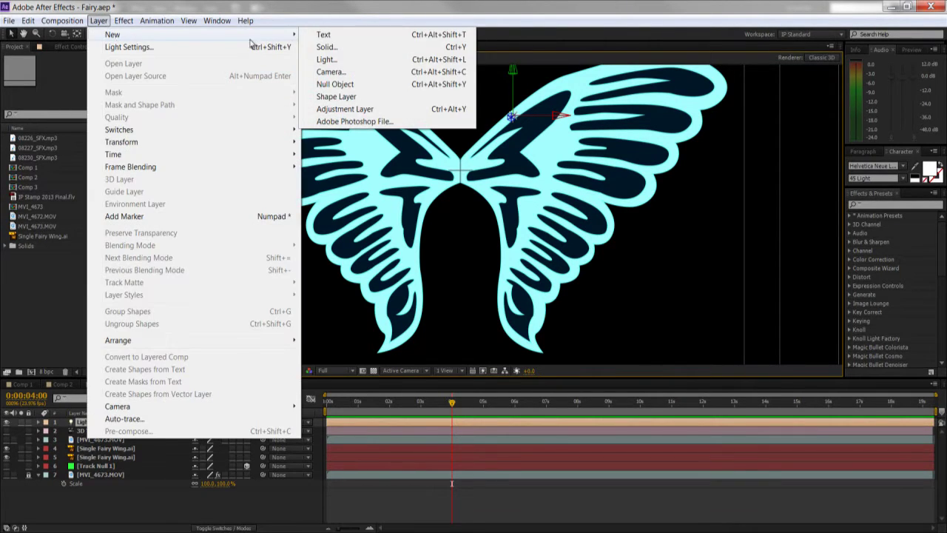
{"action": "left_click", "coordinate": [335, 84]}
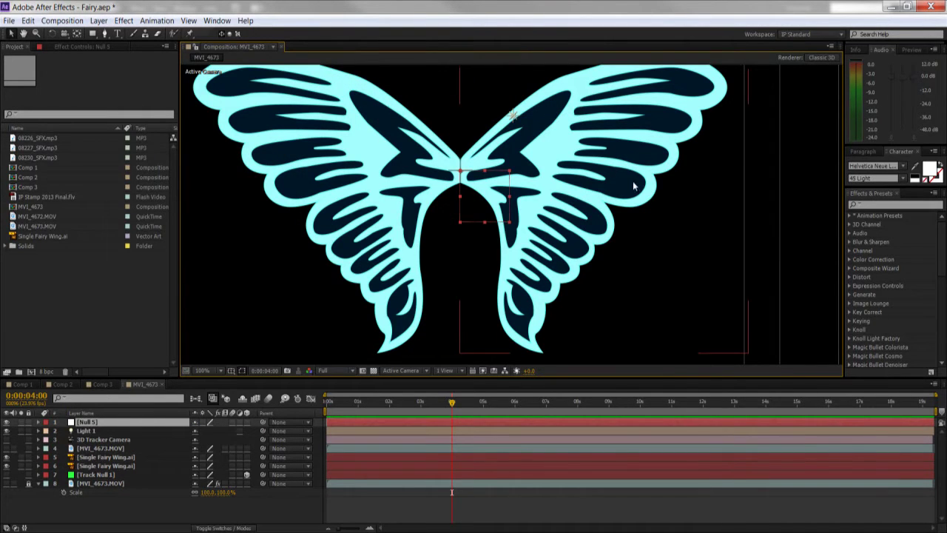
Reveal the Position properties of the new null and of Light 1 in the timeline
{"action": "key", "text": "p"}
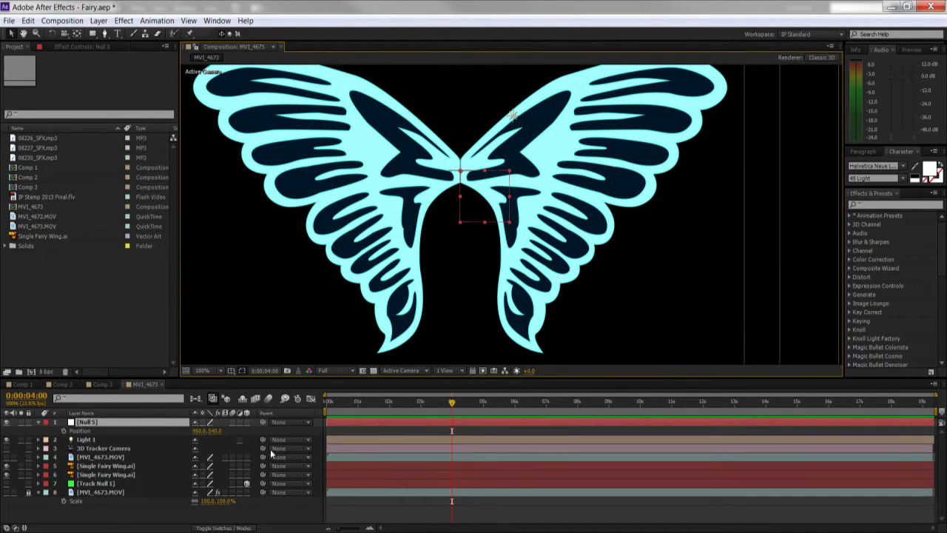
{"action": "left_click", "coordinate": [110, 442]}
{"action": "key", "text": "p"}
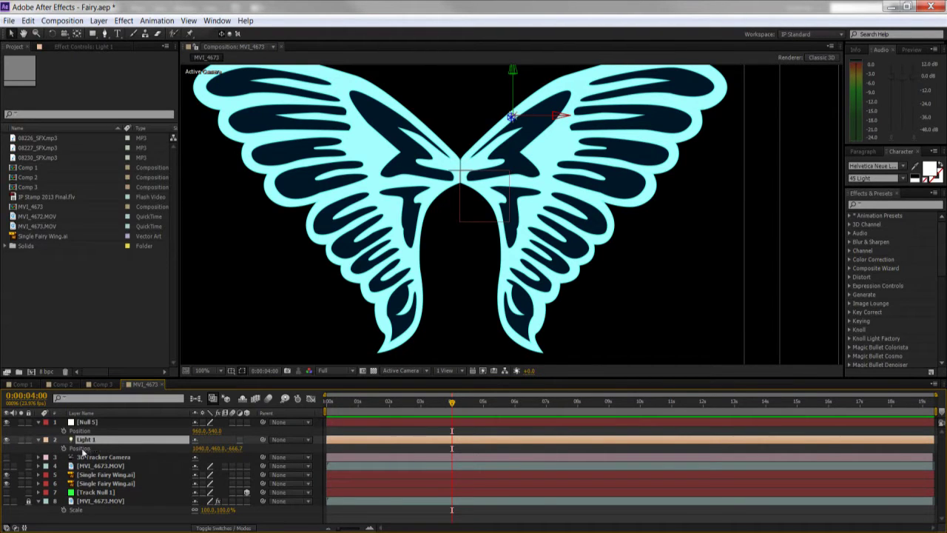
Set the Position of Light 1 to 960, 540, 0 so it matches the null's location
{"action": "left_click", "coordinate": [80, 448]}
{"action": "left_click", "coordinate": [239, 449]}
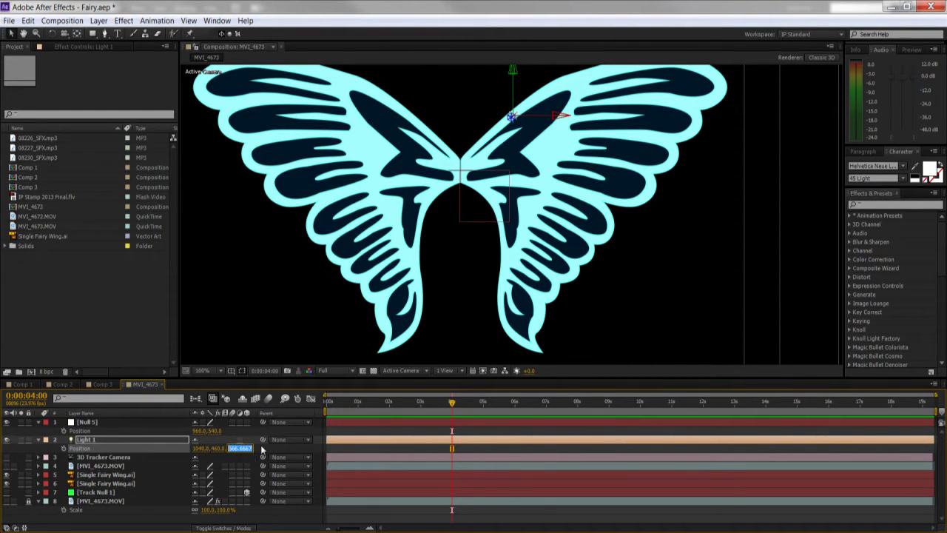
{"action": "type", "text": "0"}
{"action": "left_click", "coordinate": [260, 445]}
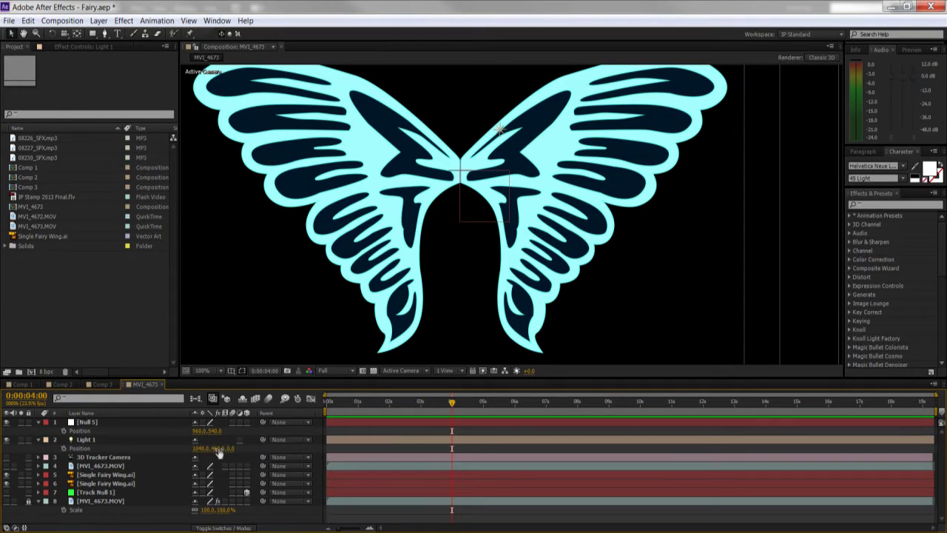
{"action": "left_click", "coordinate": [215, 430]}
{"action": "left_click", "coordinate": [216, 449]}
{"action": "type", "text": "540"}
{"action": "key", "text": "Return"}
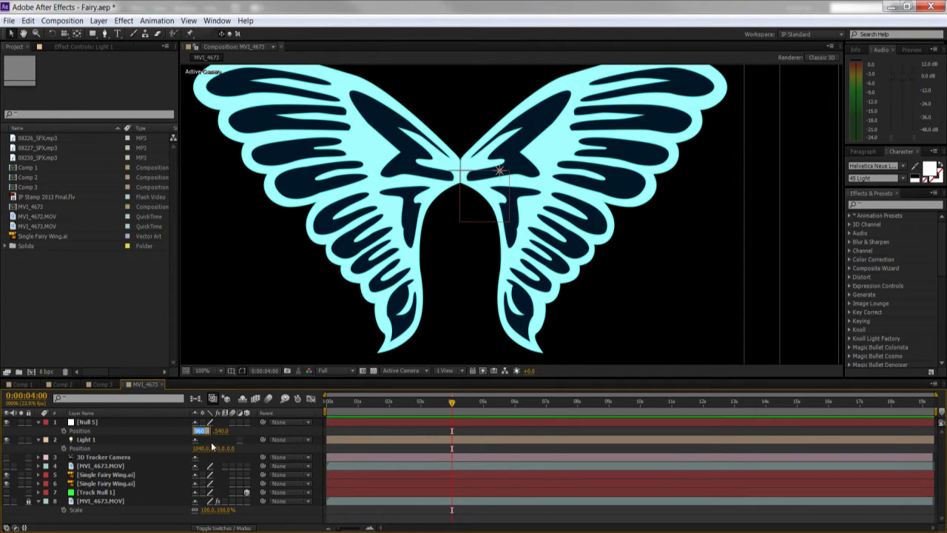
{"action": "left_click", "coordinate": [200, 449]}
{"action": "type", "text": "960"}
{"action": "key", "text": "Return"}
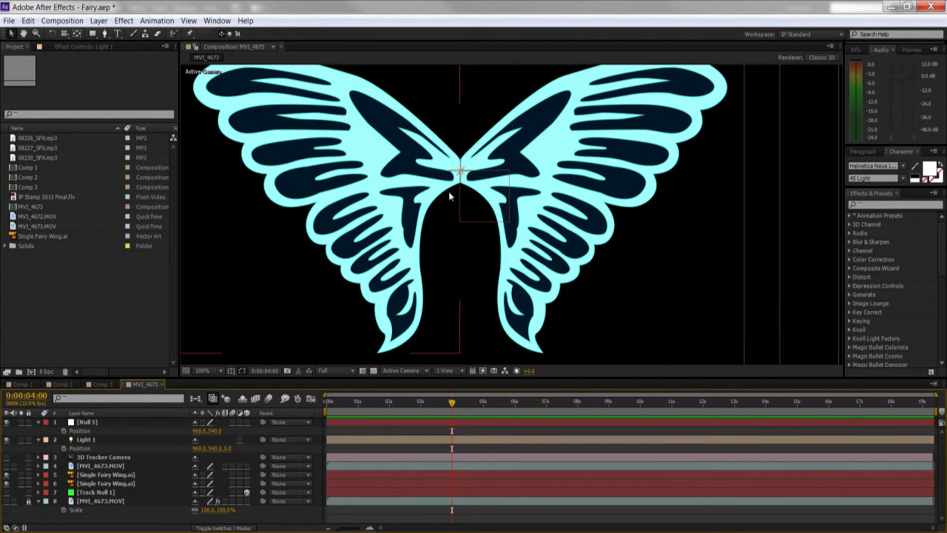
Rename the Light 1 layer to Emitter A
{"action": "left_click", "coordinate": [85, 441]}
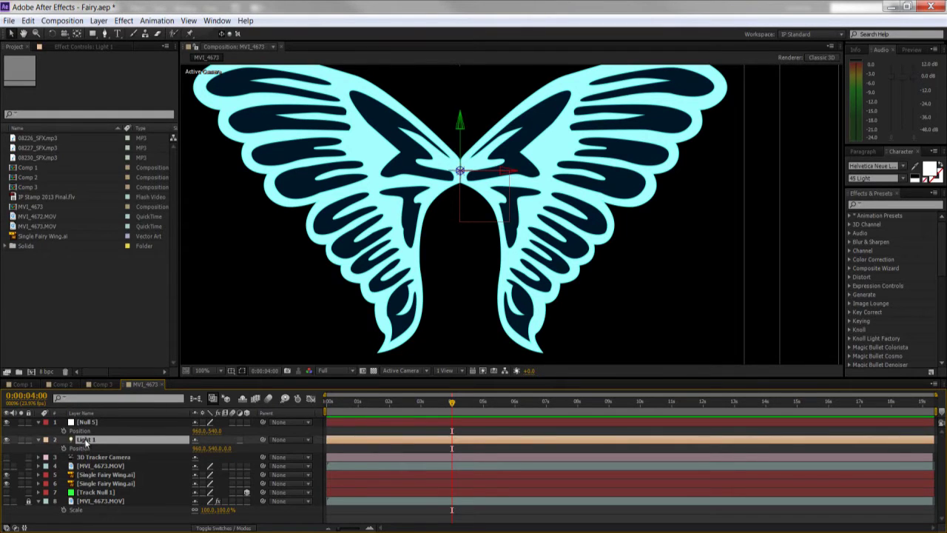
{"action": "key", "text": "Delete"}
{"action": "key", "text": "ctrl+z"}
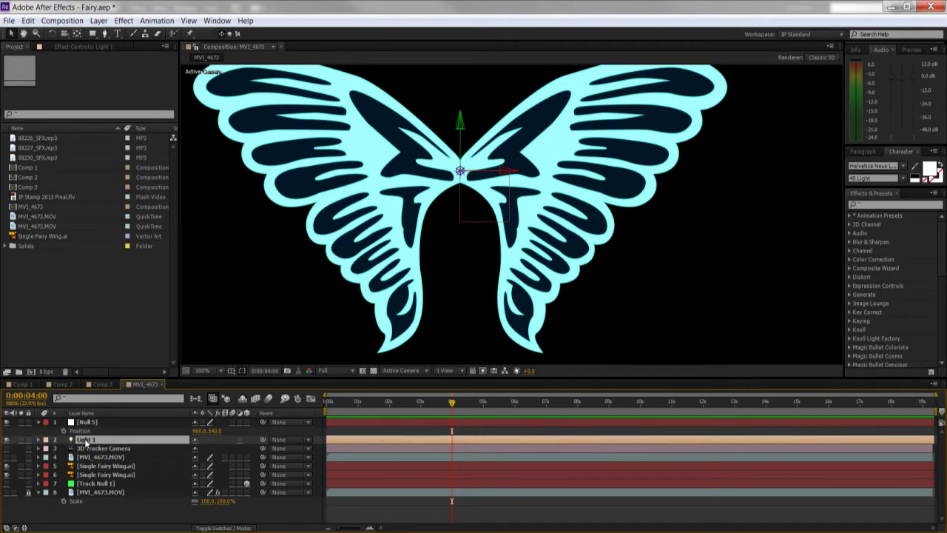
{"action": "key", "text": "Return"}
{"action": "key", "text": "BackSpace"}
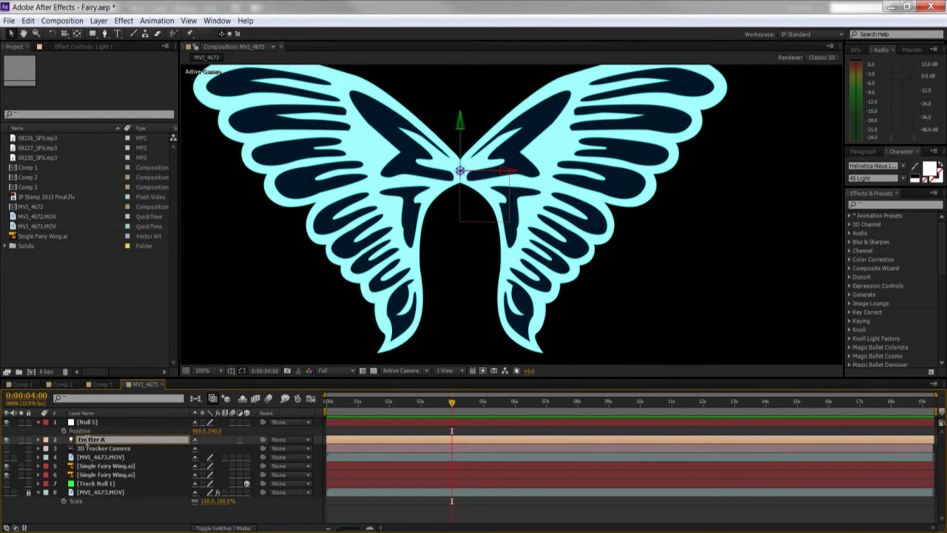
{"action": "left_click", "coordinate": [103, 432]}
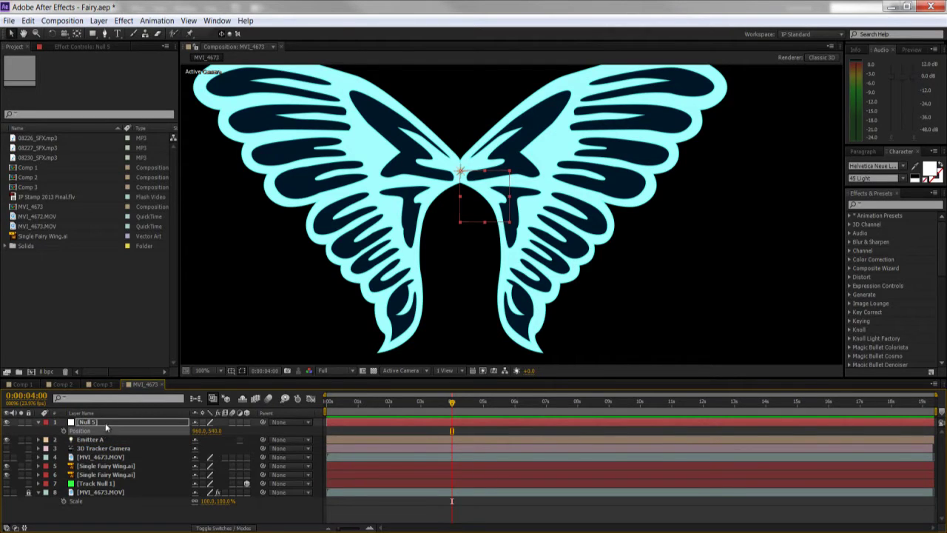
Rename the new null to Butterfly Controller and save the project
{"action": "left_click", "coordinate": [105, 422]}
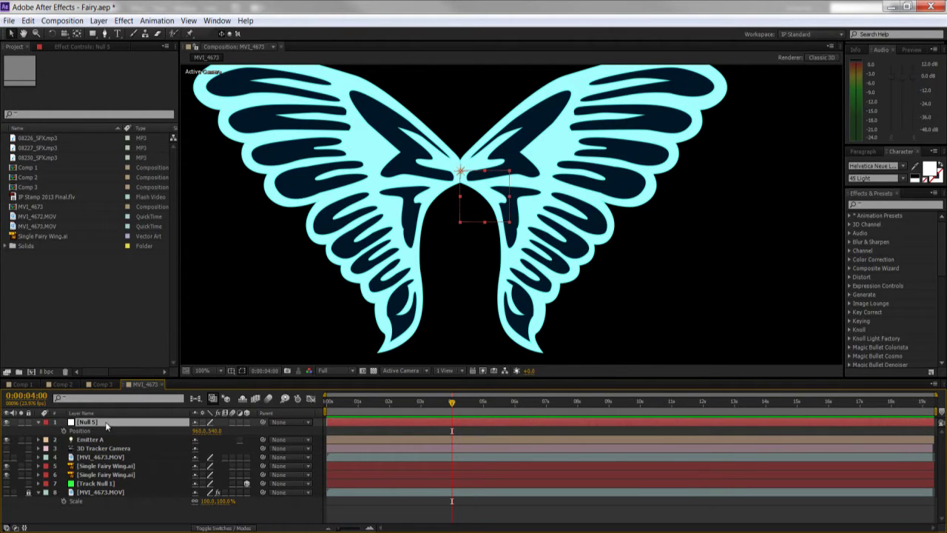
{"action": "key", "text": "Return"}
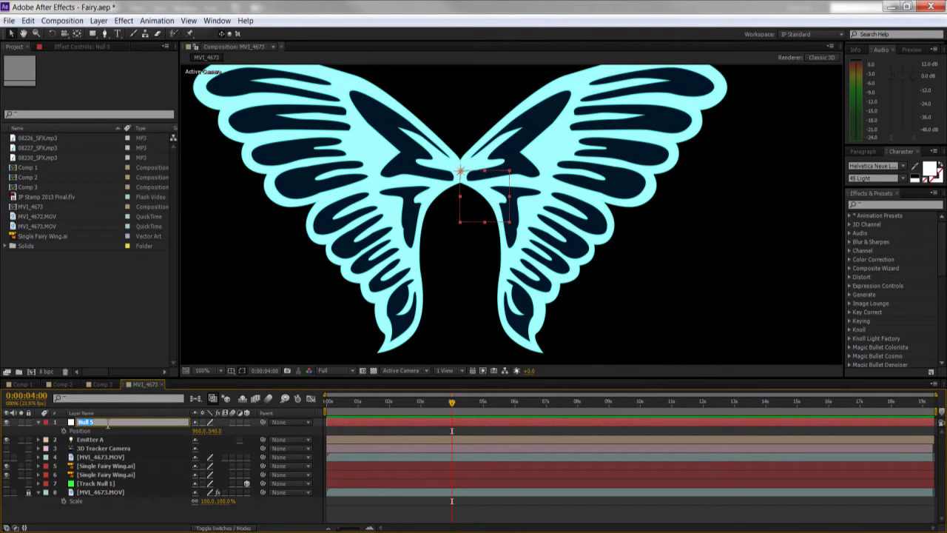
{"action": "type", "text": "Butterfly Controller"}
{"action": "left_click", "coordinate": [111, 432]}
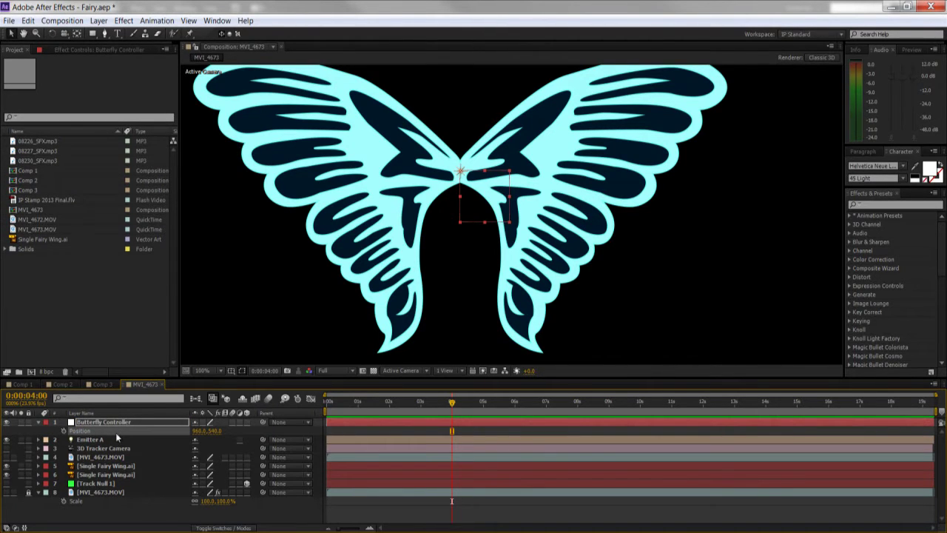
{"action": "key", "text": "ctrl+s"}
Move the 3D Tracker Camera layer to the top of the layer stack, above the Butterfly Controller null
{"action": "left_click", "coordinate": [95, 447]}
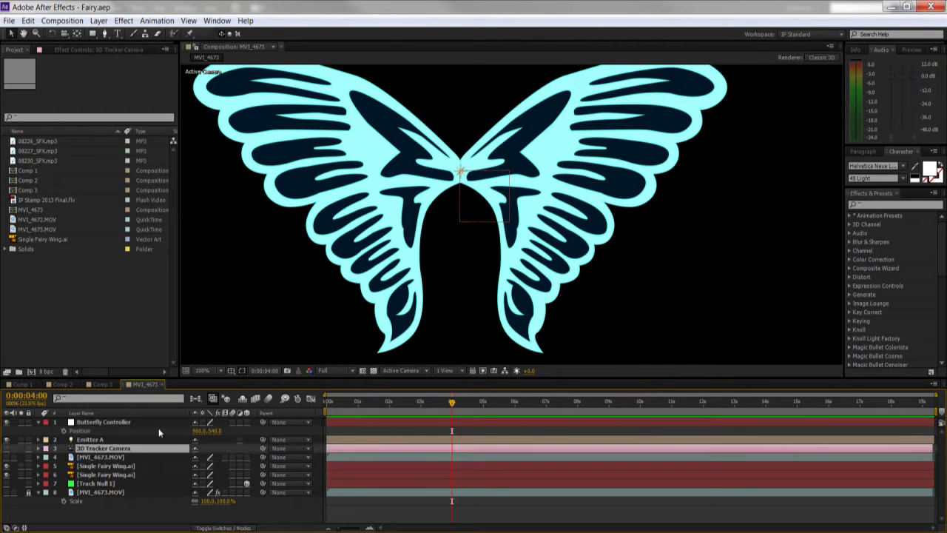
{"action": "left_click", "coordinate": [106, 423]}
{"action": "left_click_drag", "start_coordinate": [102, 448], "coordinate": [99, 422]}
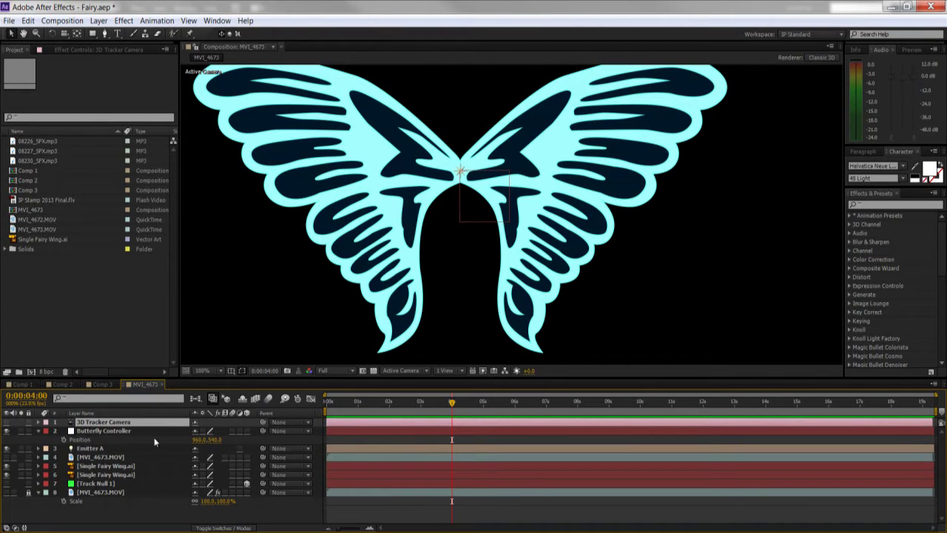
Convert the Butterfly Controller null and both Single Fairy Wing.ai layers to 3D layers
{"action": "left_click", "coordinate": [130, 432]}
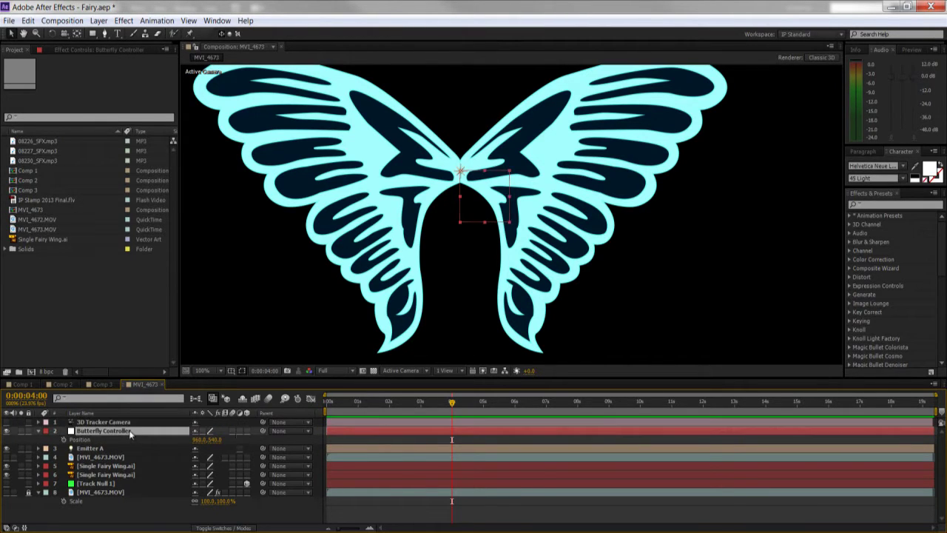
{"action": "left_click", "coordinate": [245, 432]}
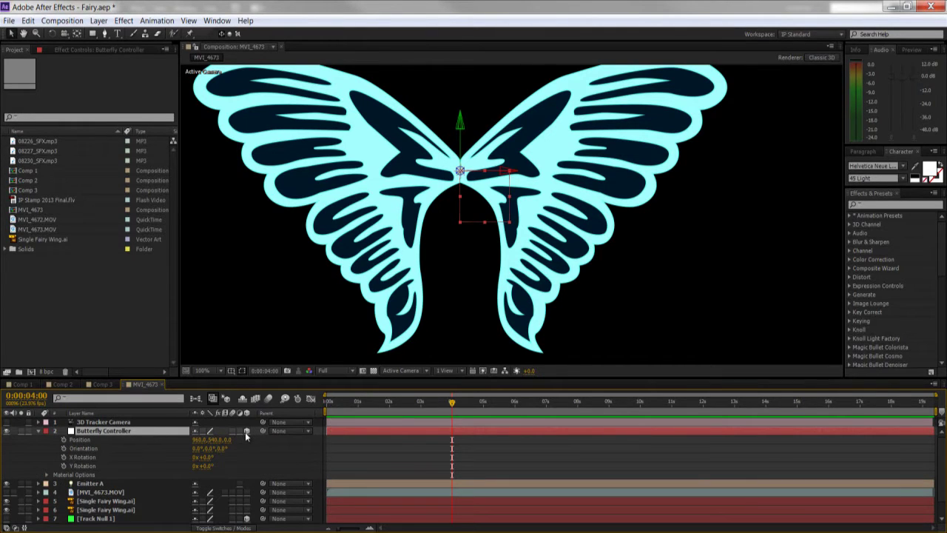
{"action": "left_click", "coordinate": [104, 482]}
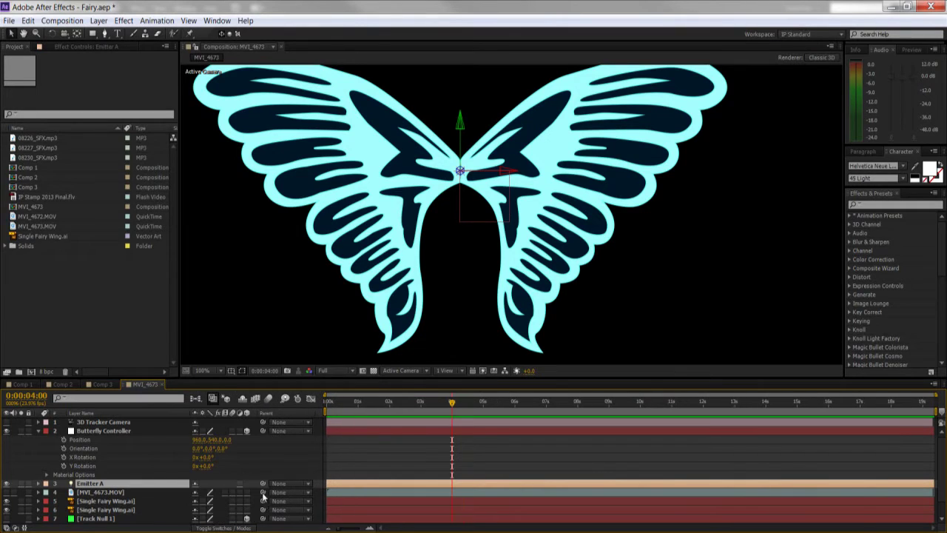
{"action": "left_click", "coordinate": [251, 503]}
{"action": "left_click", "coordinate": [133, 501]}
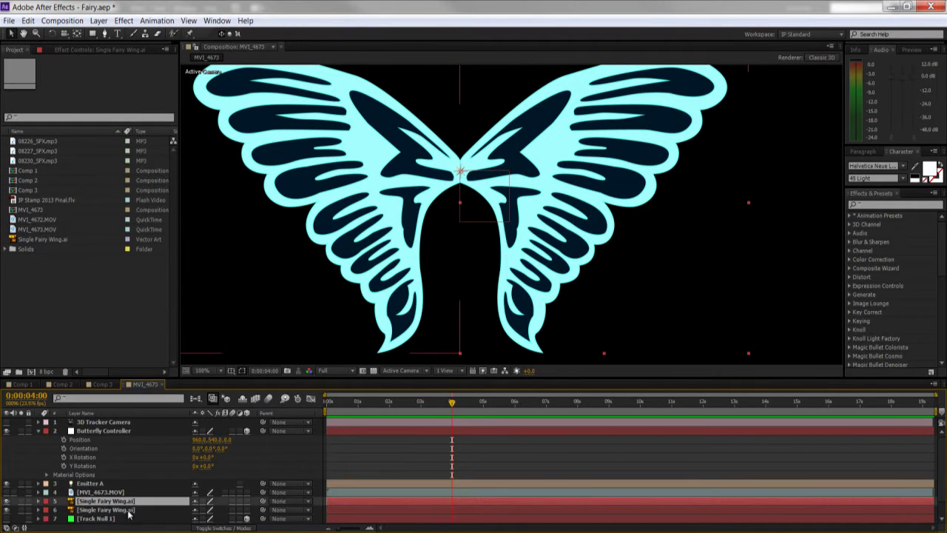
{"action": "left_click", "coordinate": [129, 511]}
{"action": "left_click", "coordinate": [161, 502]}
{"action": "left_click", "coordinate": [158, 511], "text": "shift"}
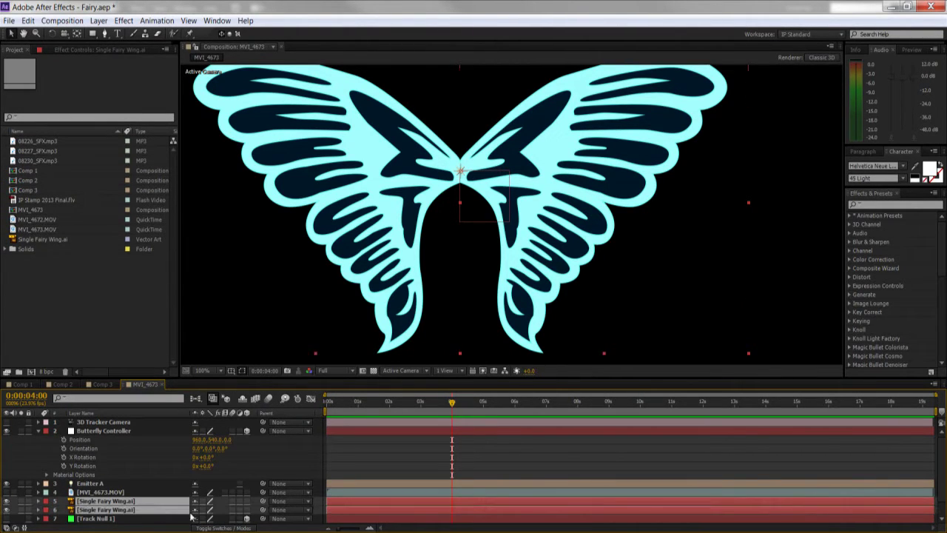
{"action": "left_click", "coordinate": [247, 510]}
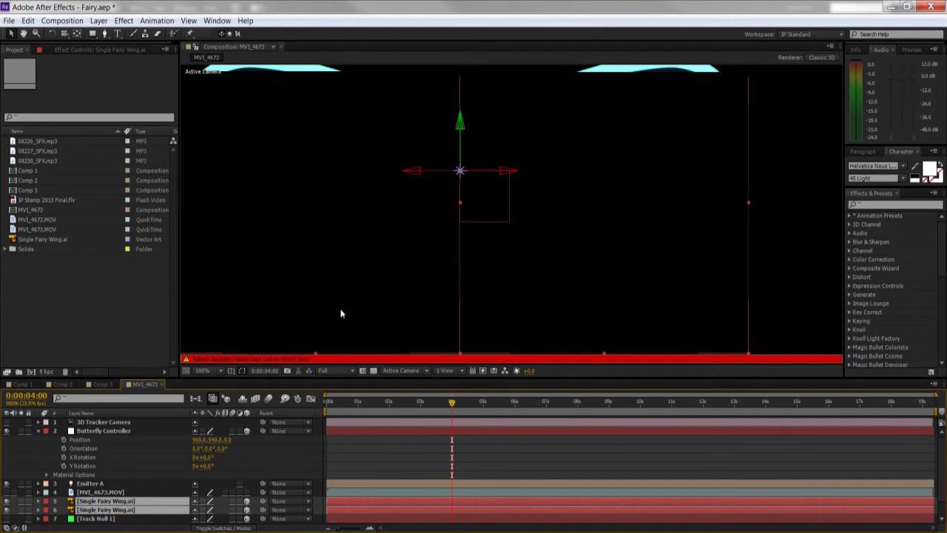
{"action": "key", "text": "Caps_Lock"}
{"action": "scroll", "coordinate": [481, 281], "scroll_direction": "down", "scroll_amount": 2}
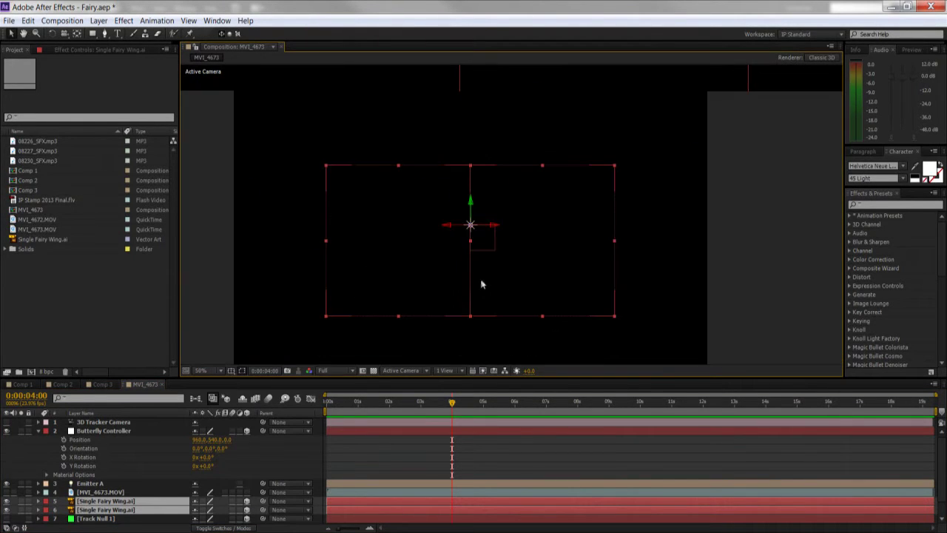
{"action": "left_click", "coordinate": [412, 237]}
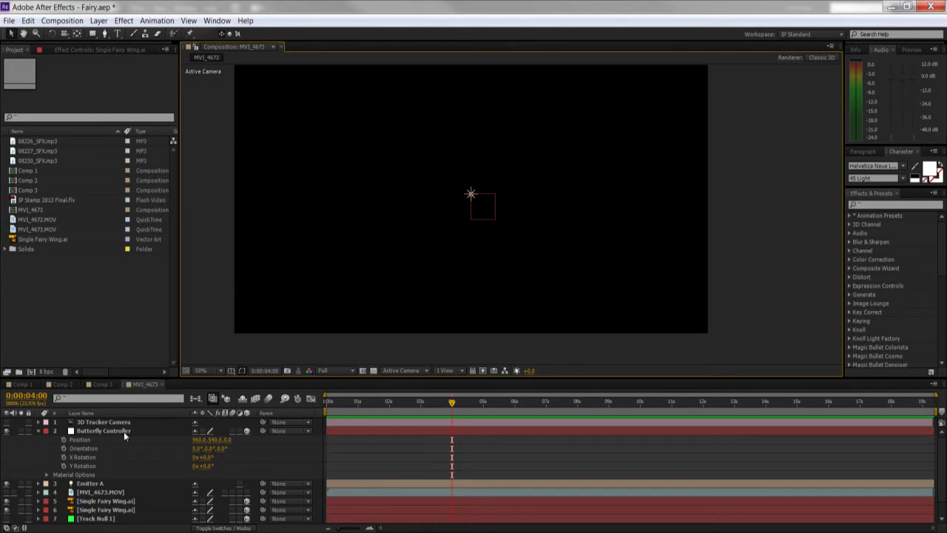
Turn off Accepts Lights in the Material Options of both Single Fairy Wing.ai layers and save the project
{"action": "left_click", "coordinate": [39, 430]}
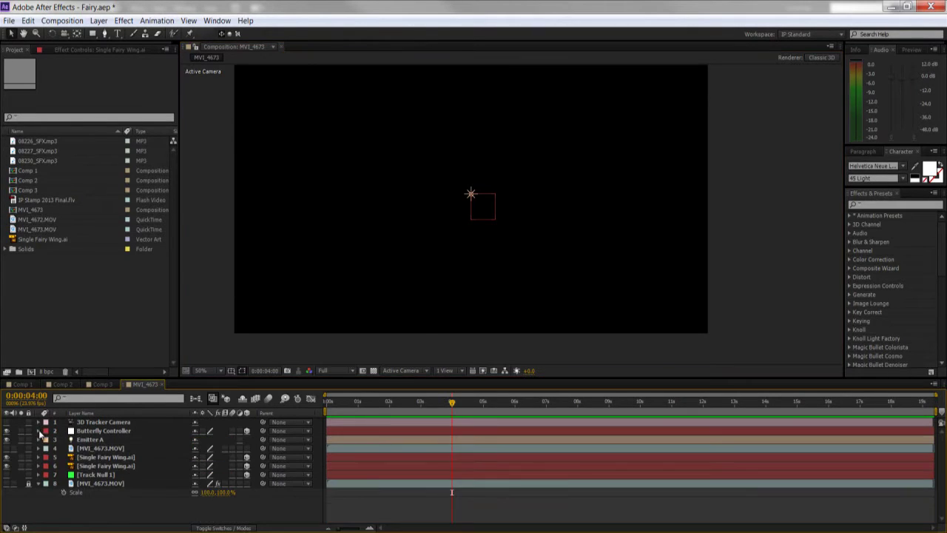
{"action": "left_click", "coordinate": [92, 457]}
{"action": "left_click", "coordinate": [93, 466], "text": "shift"}
{"action": "left_click", "coordinate": [103, 513]}
{"action": "left_click", "coordinate": [106, 466]}
{"action": "left_click", "coordinate": [106, 458], "text": "shift"}
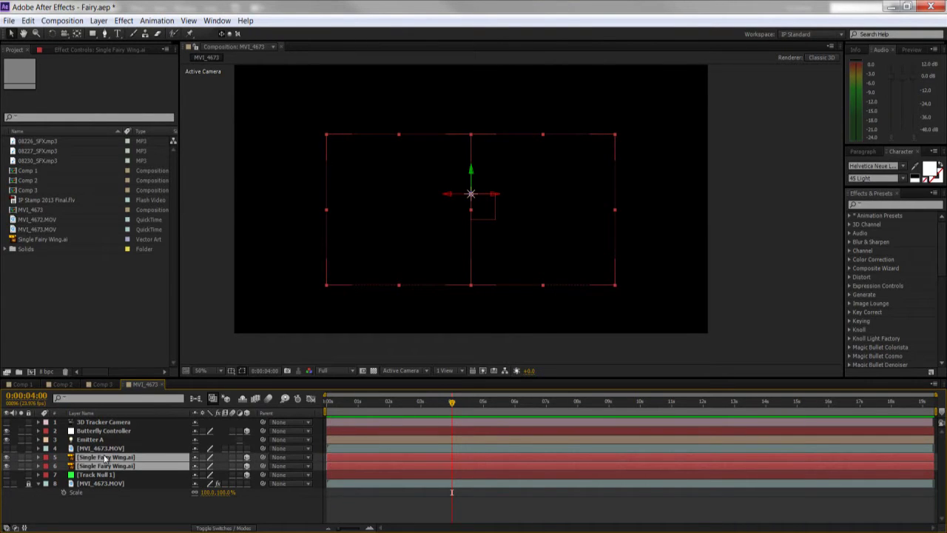
{"action": "key", "text": "a"}
{"action": "key", "text": "a"}
{"action": "key", "text": "a"}
{"action": "left_click", "coordinate": [129, 440]}
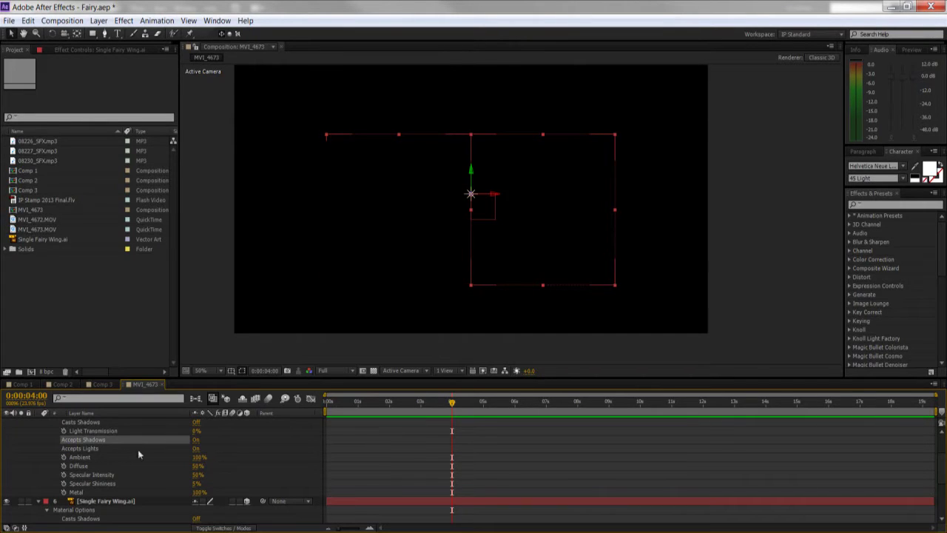
{"action": "left_click", "coordinate": [85, 449]}
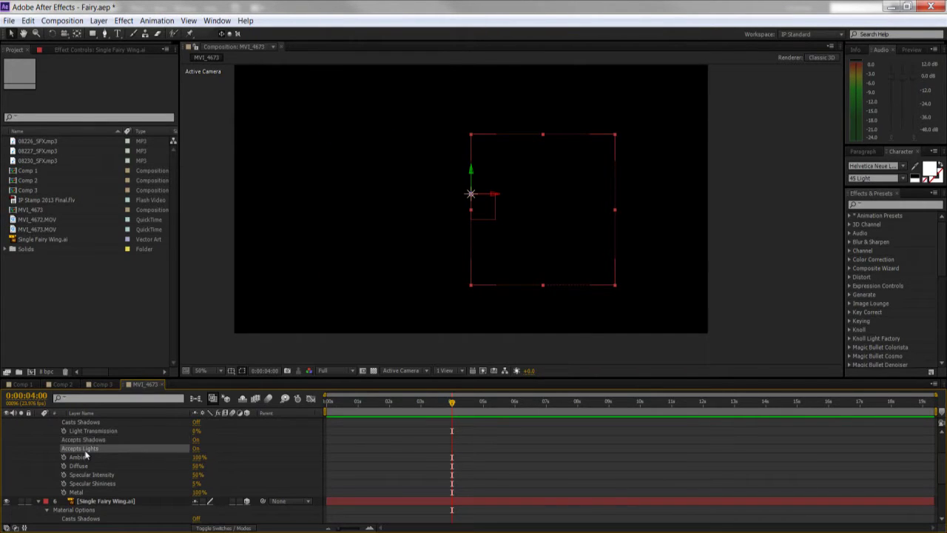
{"action": "left_click", "coordinate": [197, 448]}
{"action": "scroll", "coordinate": [133, 485], "scroll_direction": "down", "scroll_amount": 3}
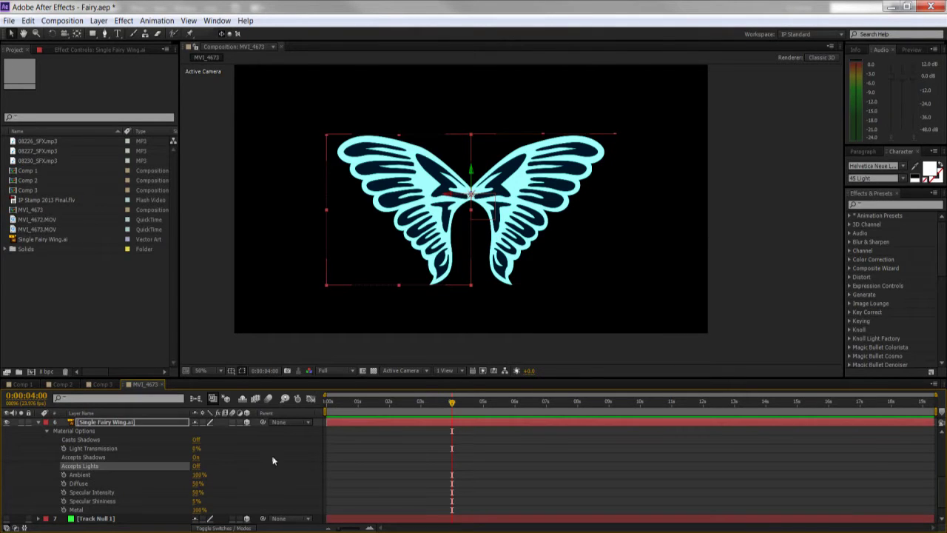
{"action": "key", "text": "ctrl+s"}
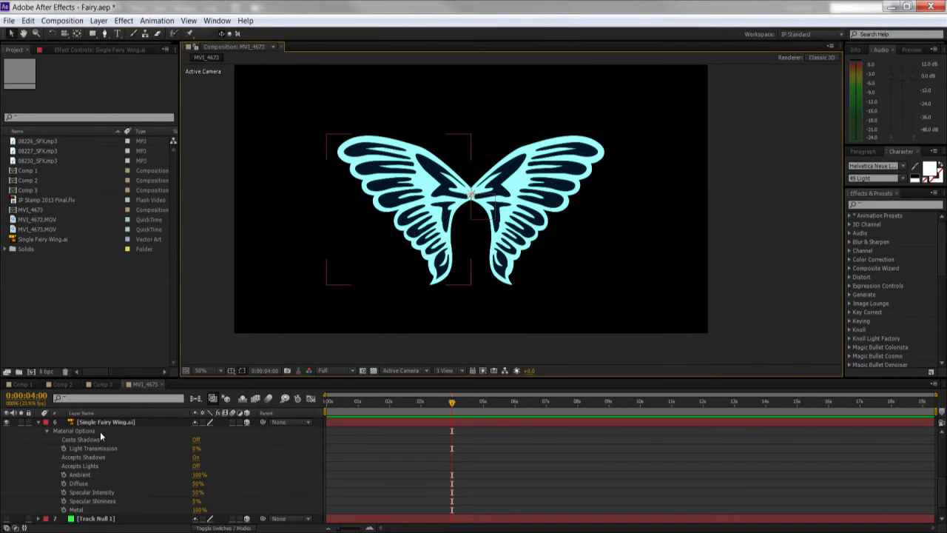
Collapse the expanded layer properties and move the unlocked MVI_4673.MOV layer directly below Track Null 1
{"action": "scroll", "coordinate": [118, 444], "scroll_direction": "up", "scroll_amount": 3}
{"action": "left_click", "coordinate": [147, 465]}
{"action": "left_click", "coordinate": [190, 336]}
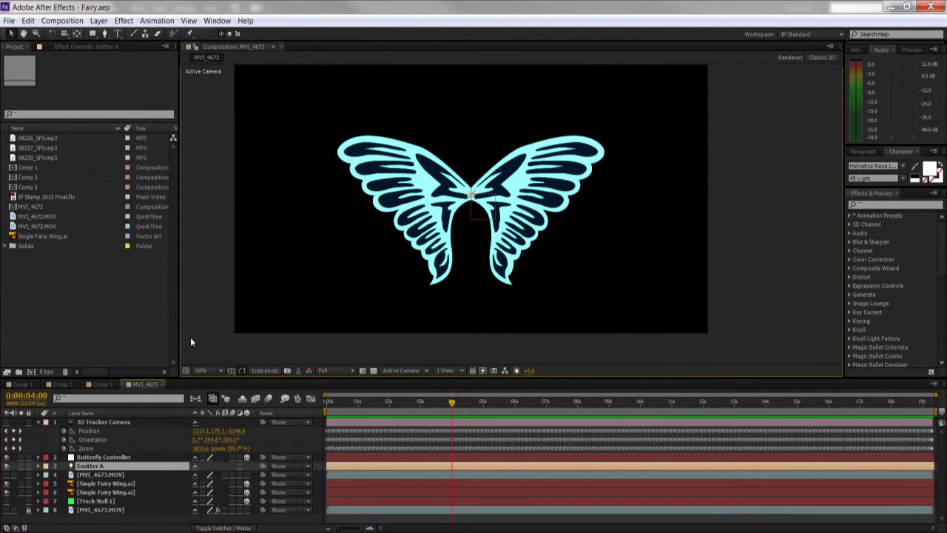
{"action": "key", "text": "u"}
{"action": "left_click", "coordinate": [143, 508]}
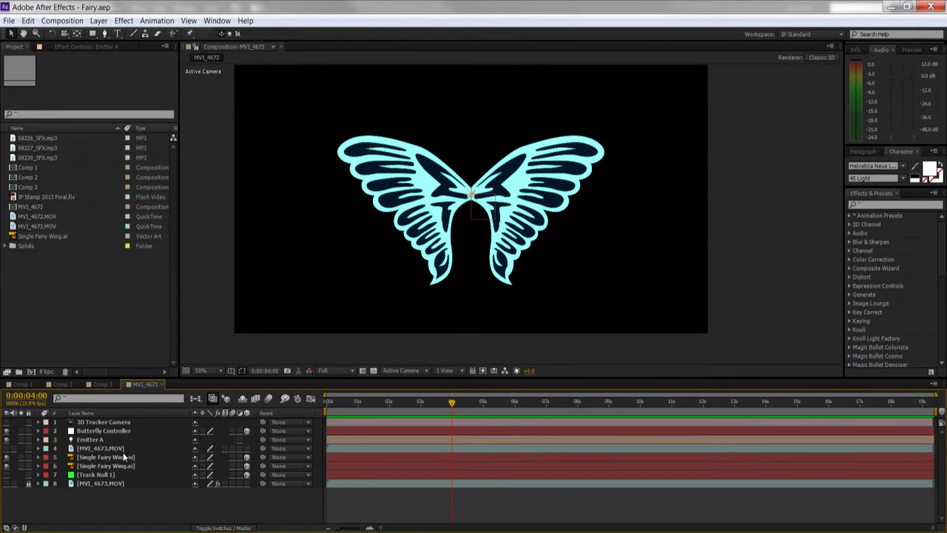
{"action": "left_click_drag", "start_coordinate": [122, 449], "coordinate": [99, 476]}
{"action": "left_click", "coordinate": [103, 494]}
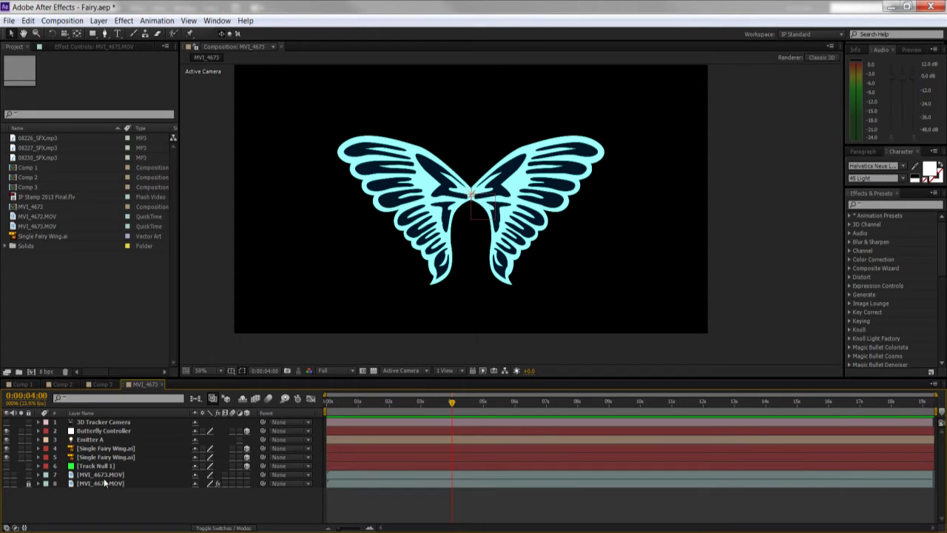
Reveal the Position properties of Butterfly Controller, Emitter A and both fairy wing layers to compare their coordinates
{"action": "left_click", "coordinate": [93, 422]}
{"action": "left_click", "coordinate": [92, 432]}
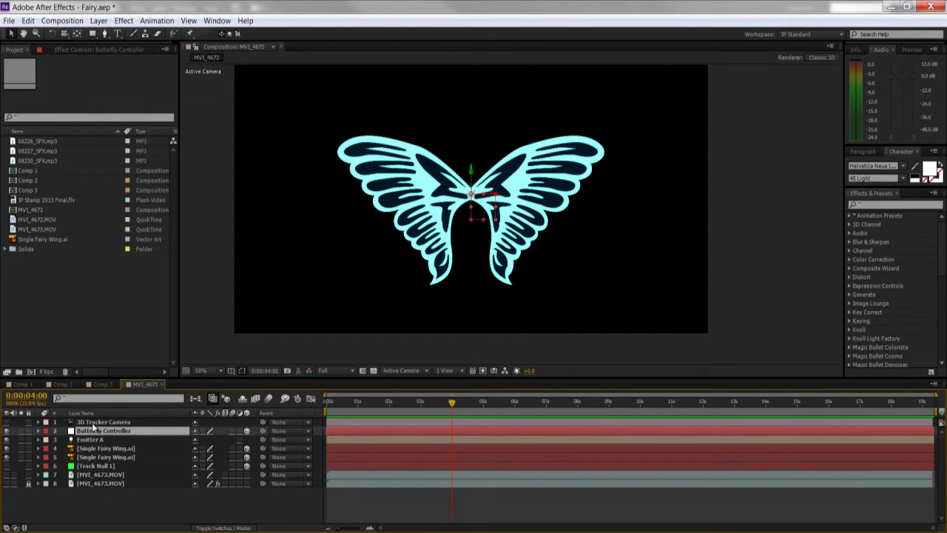
{"action": "key", "text": "p"}
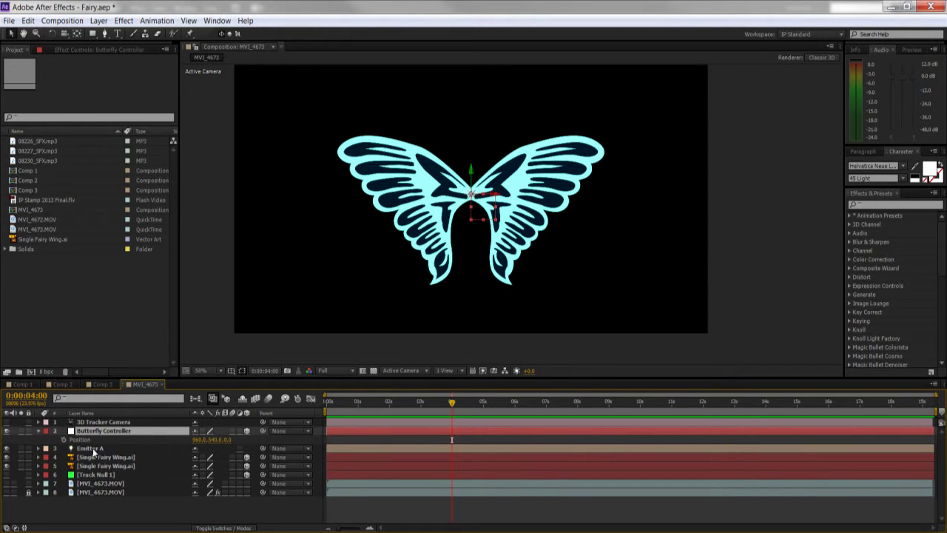
{"action": "left_click", "coordinate": [93, 448]}
{"action": "key", "text": "p"}
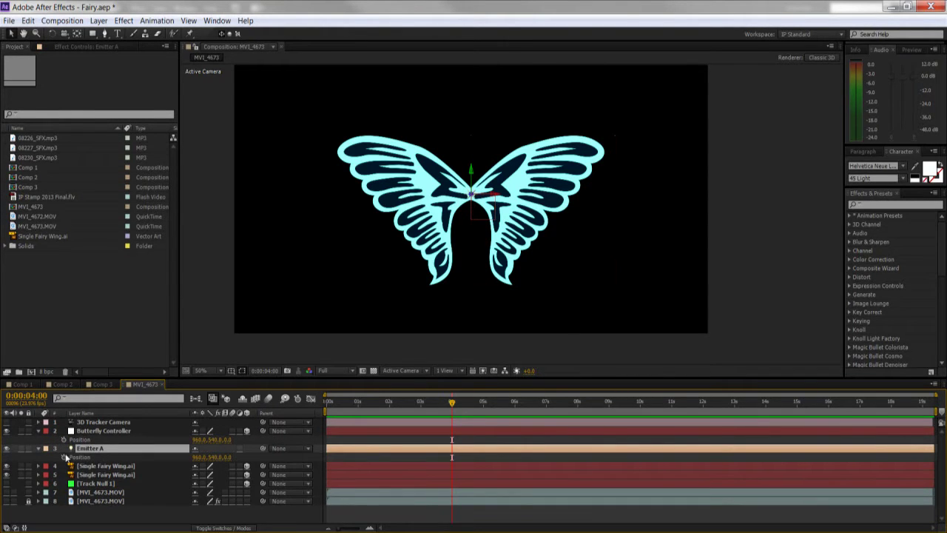
{"action": "left_click", "coordinate": [104, 466]}
{"action": "left_click", "coordinate": [97, 475], "text": "shift"}
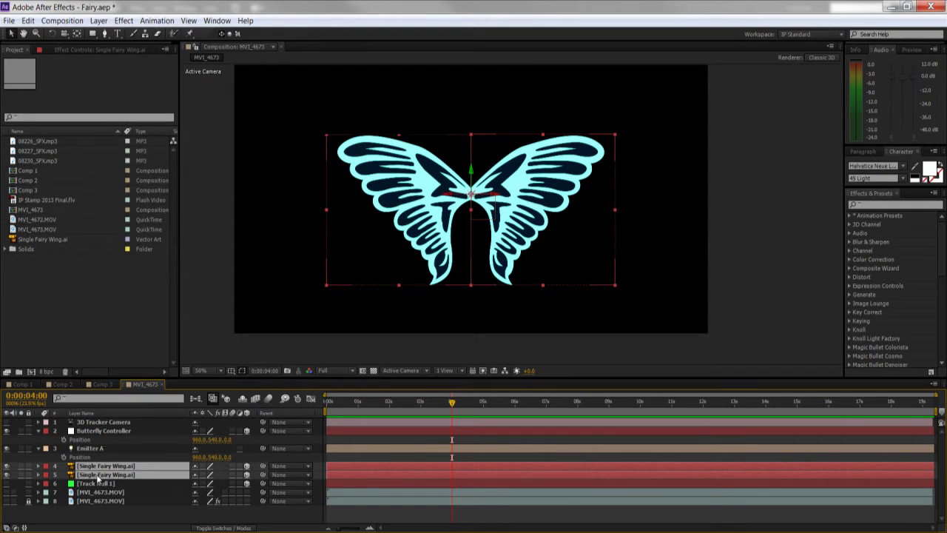
{"action": "key", "text": "p"}
{"action": "left_click", "coordinate": [126, 449]}
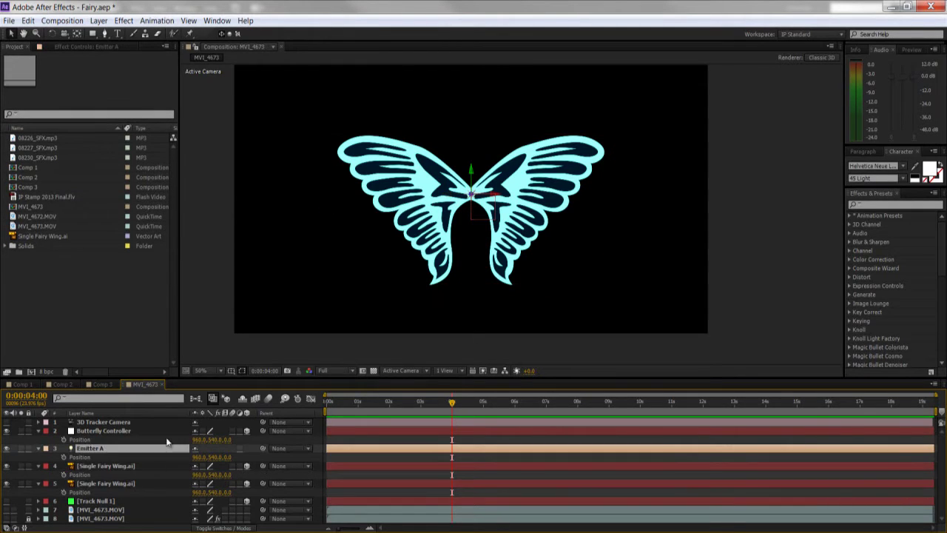
Link the Position of Emitter A and both Single Fairy Wing.ai layers to the Butterfly Controller's Position by expression, and save the project
{"action": "left_click", "coordinate": [63, 457], "text": "alt"}
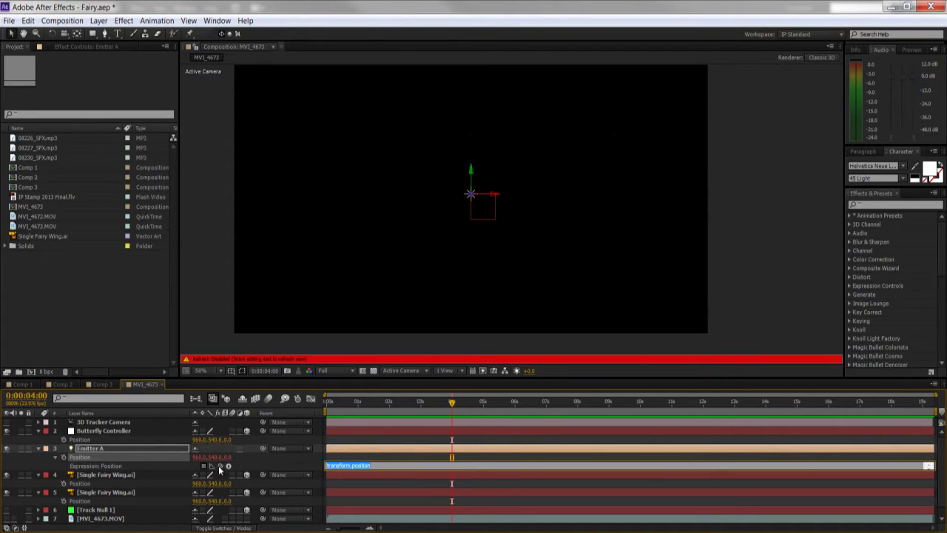
{"action": "left_click_drag", "start_coordinate": [220, 466], "coordinate": [109, 441]}
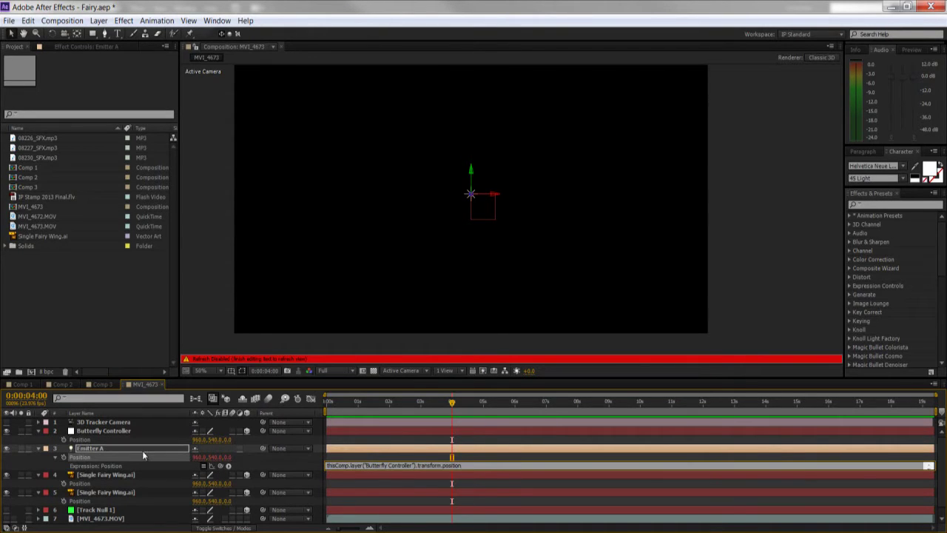
{"action": "left_click", "coordinate": [111, 475]}
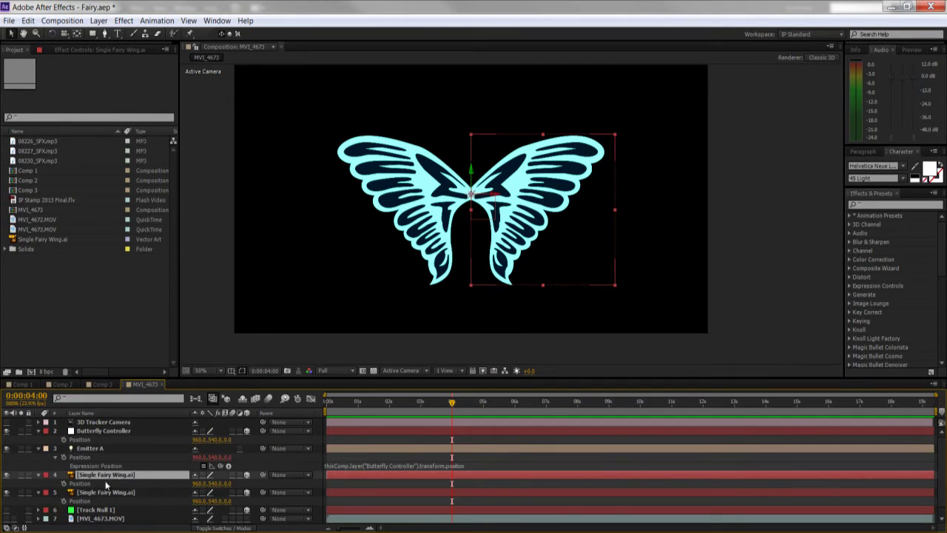
{"action": "left_click", "coordinate": [63, 483], "text": "alt"}
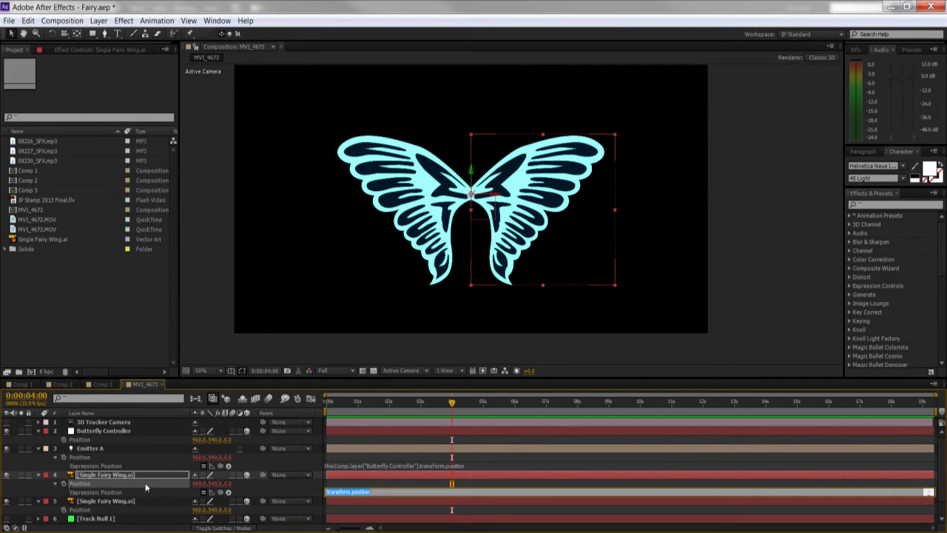
{"action": "left_click_drag", "start_coordinate": [219, 492], "coordinate": [132, 444]}
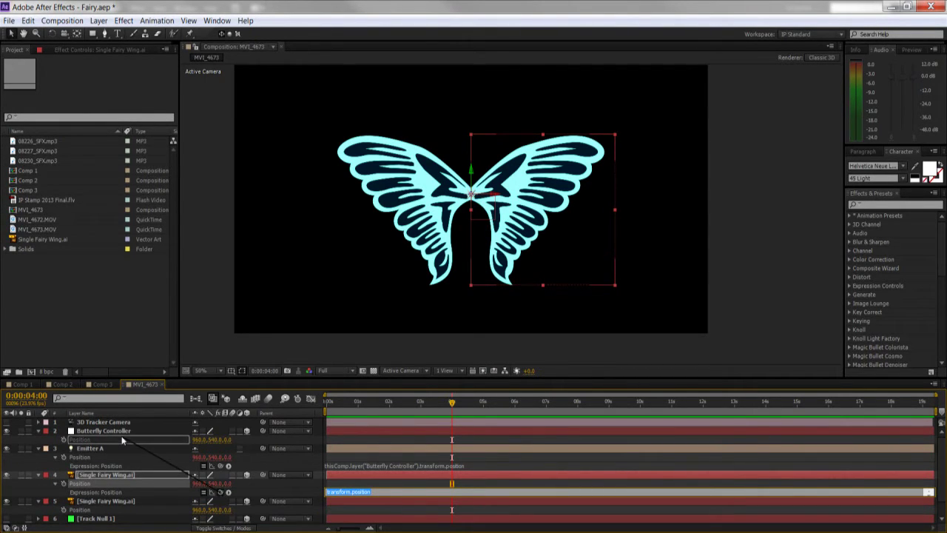
{"action": "left_click", "coordinate": [63, 510], "text": "alt"}
{"action": "left_click_drag", "start_coordinate": [222, 520], "coordinate": [79, 439]}
{"action": "left_click", "coordinate": [194, 316]}
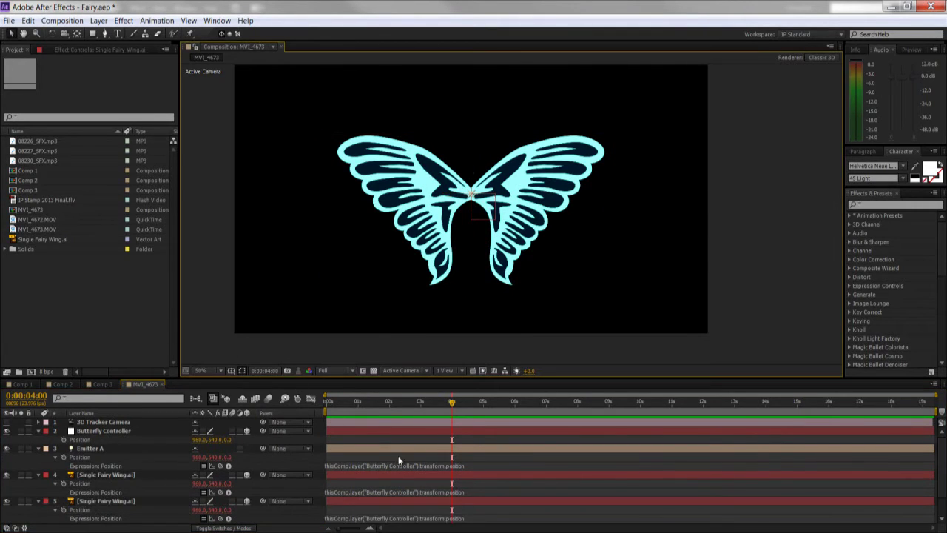
{"action": "key", "text": "ctrl+s"}
Move the Butterfly Controller to Y position 463, undoing the test change in Z depth, and save the project
{"action": "left_click", "coordinate": [93, 431]}
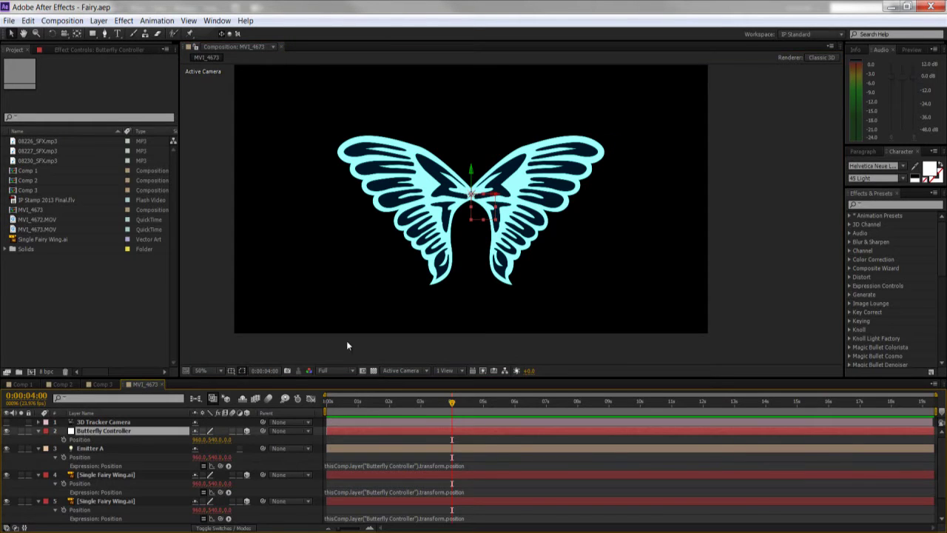
{"action": "left_click_drag", "start_coordinate": [216, 440], "coordinate": [398, 436]}
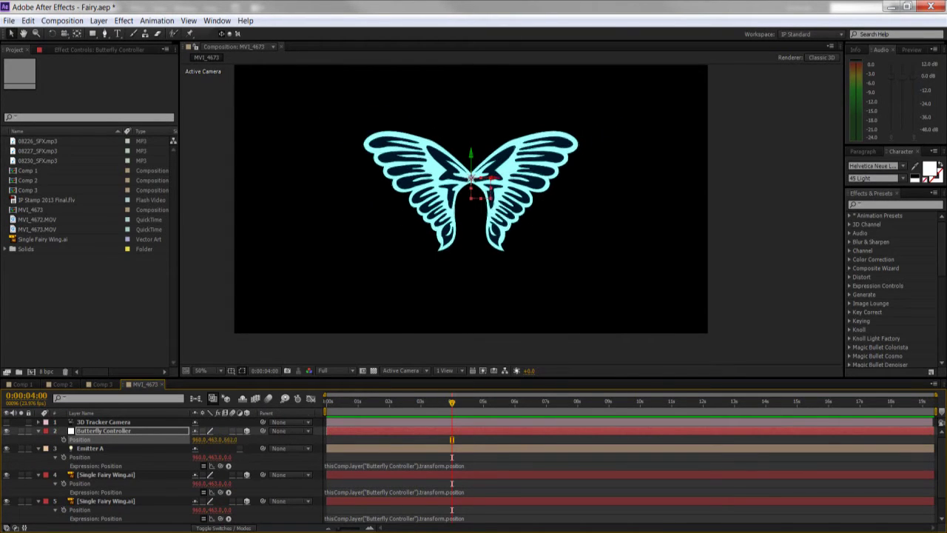
{"action": "key", "text": "ctrl+z"}
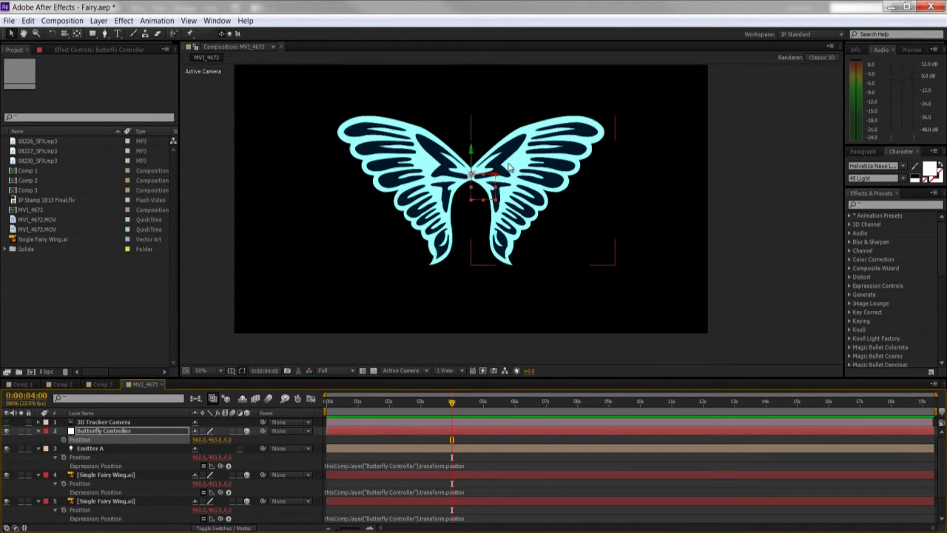
{"action": "left_click_drag", "start_coordinate": [503, 161], "coordinate": [507, 194]}
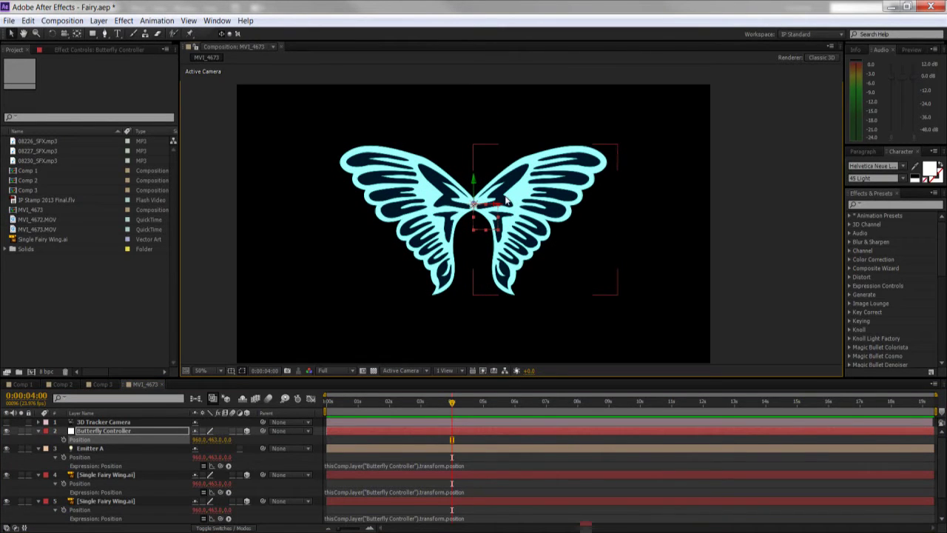
{"action": "key", "text": "ctrl+s"}
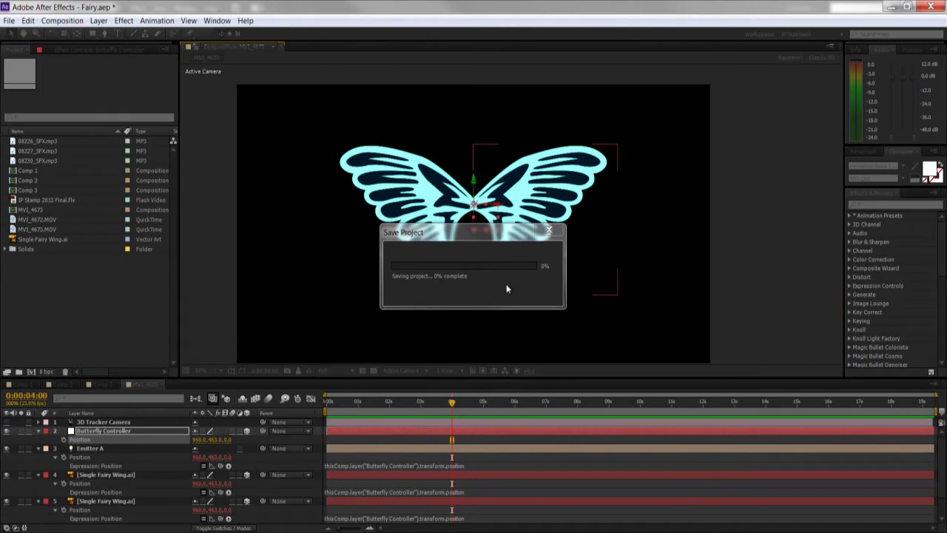
Rename the left wing layer Wing L and the right wing layer Wing R, and save the project
{"action": "scroll", "coordinate": [112, 493], "scroll_direction": "down", "scroll_amount": 1}
{"action": "left_click", "coordinate": [111, 475]}
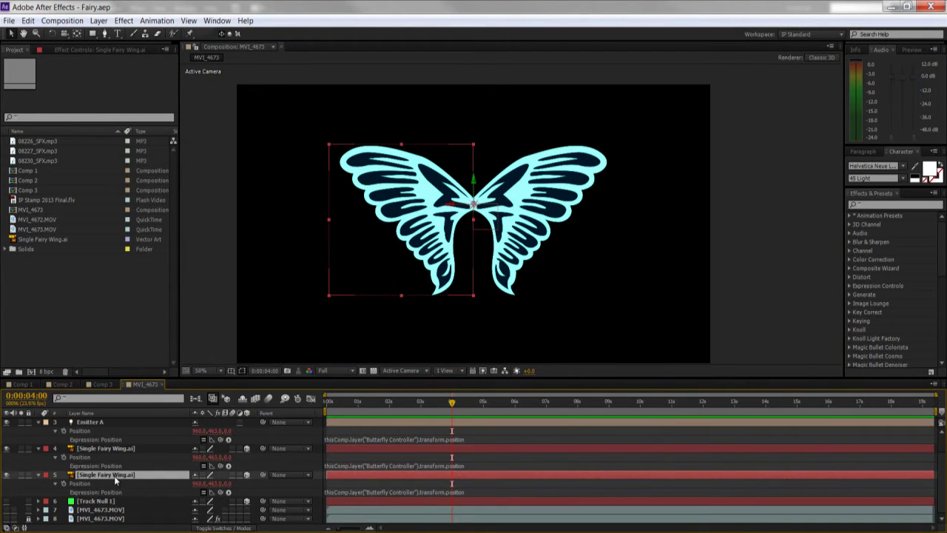
{"action": "key", "text": "Return"}
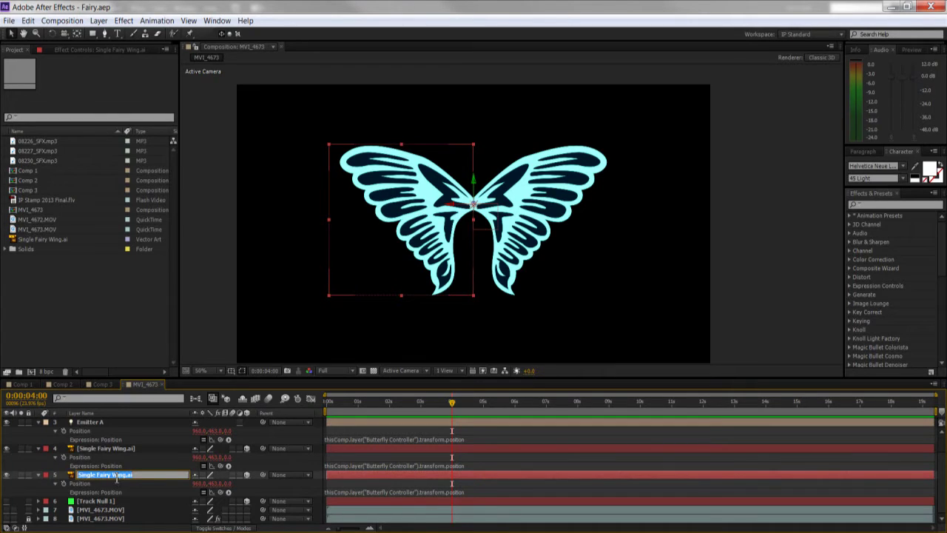
{"action": "type", "text": "Wing L"}
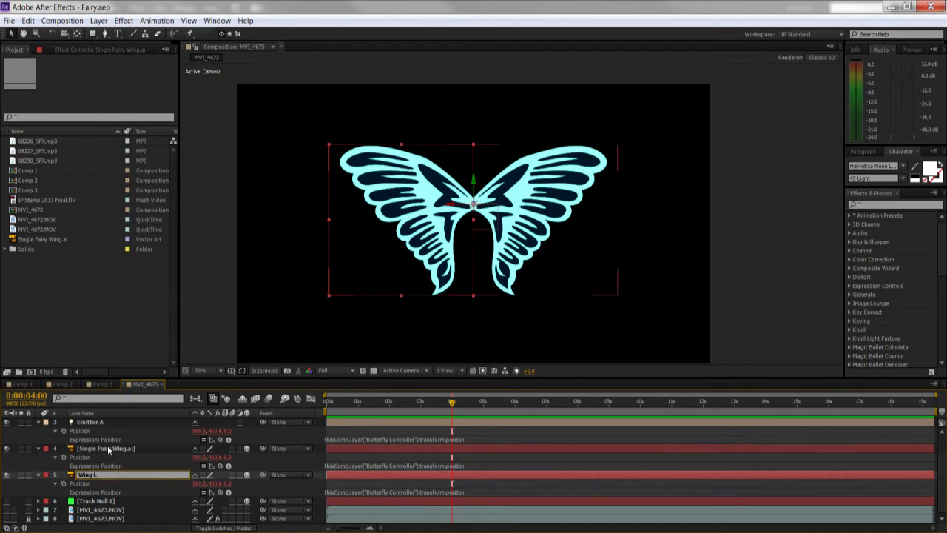
{"action": "left_click", "coordinate": [108, 449]}
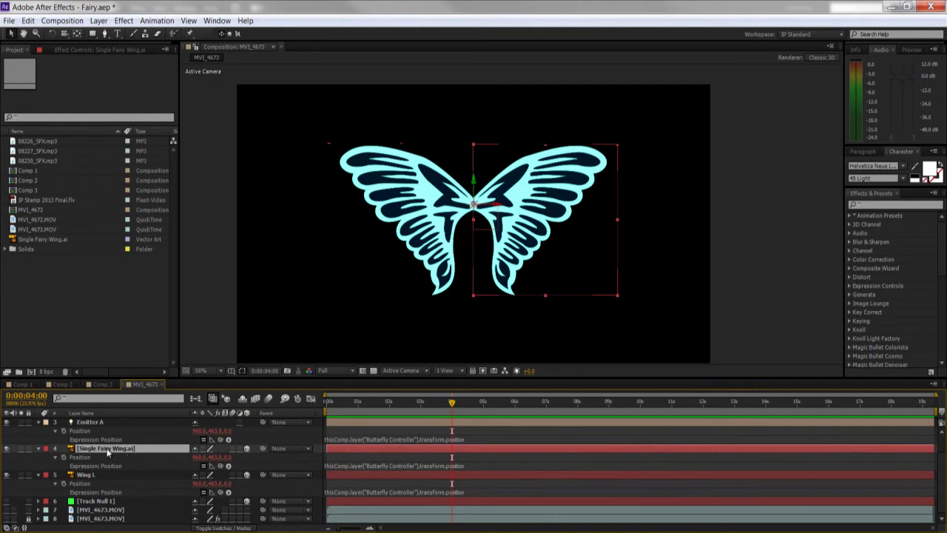
{"action": "key", "text": "Return"}
{"action": "type", "text": "Wing R"}
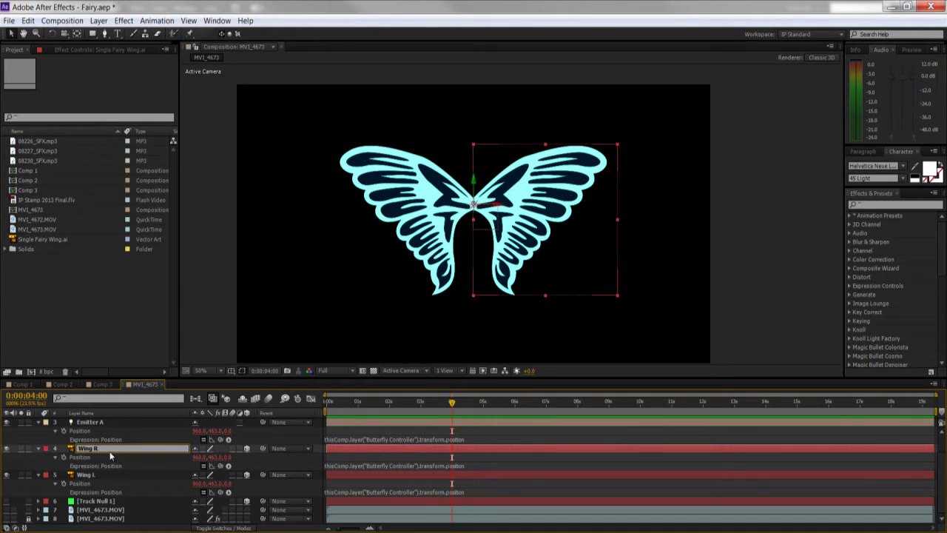
{"action": "key", "text": "Return"}
{"action": "key", "text": "ctrl+s"}
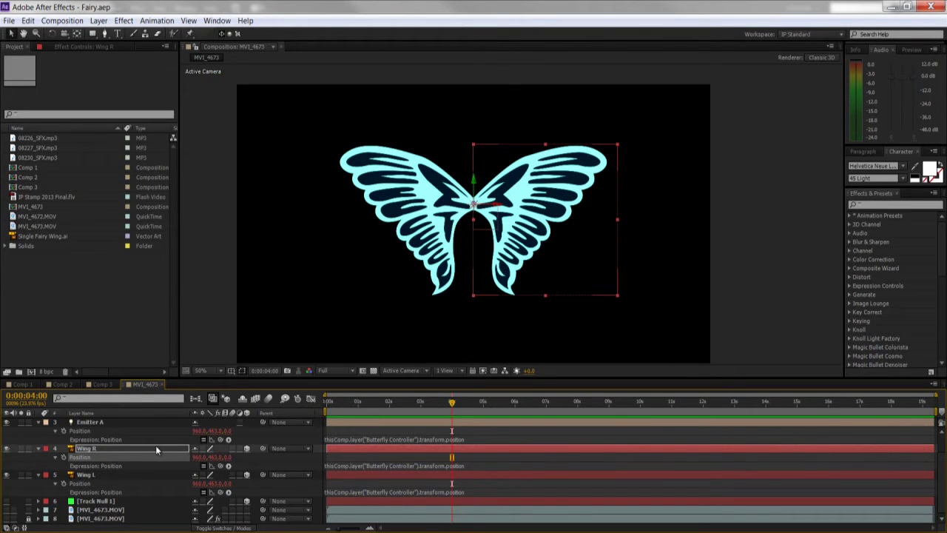
Reveal Wing R's rotation properties, swing the wing around its Y axis, and set its Y Rotation to 1x+60°
{"action": "key", "text": "shift+r"}
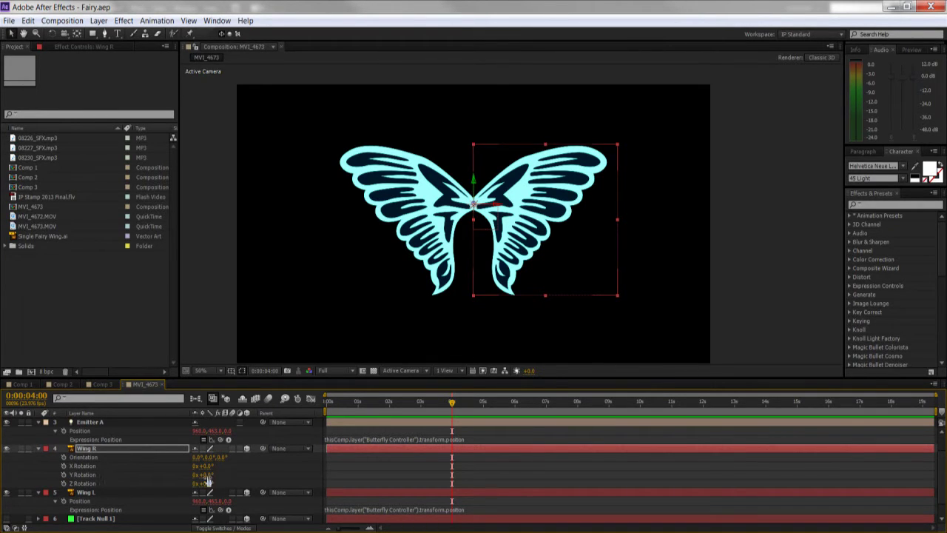
{"action": "left_click_drag", "start_coordinate": [202, 474], "coordinate": [423, 464]}
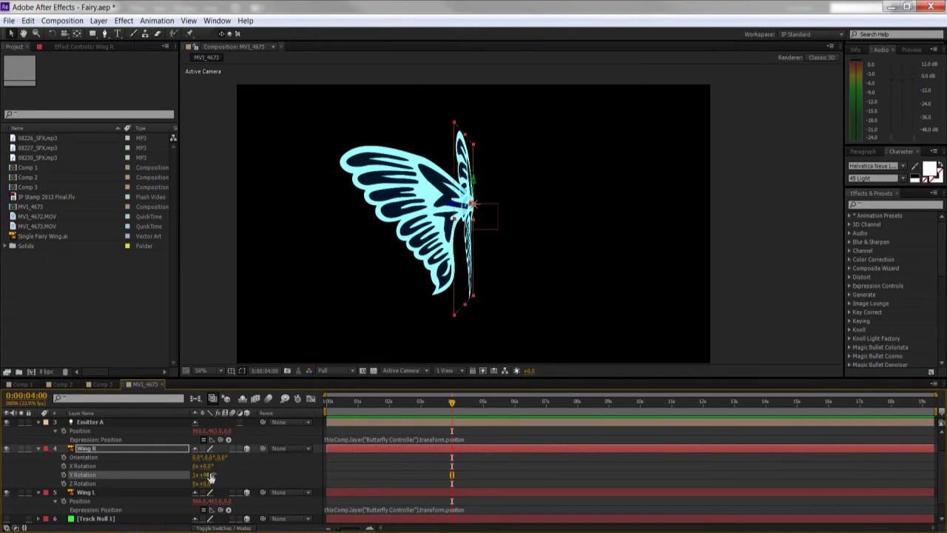
{"action": "left_click_drag", "start_coordinate": [211, 478], "coordinate": [218, 447]}
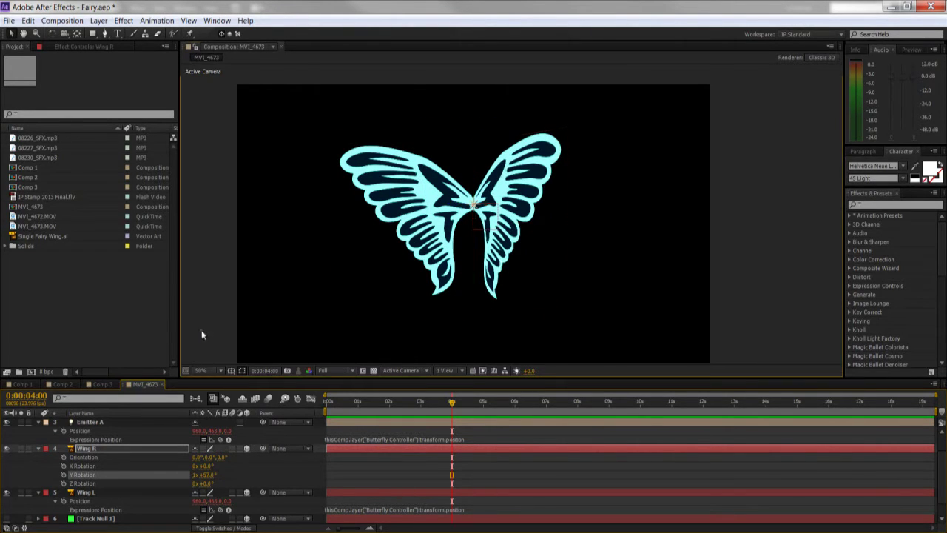
{"action": "left_click", "coordinate": [202, 335]}
{"action": "left_click", "coordinate": [203, 475]}
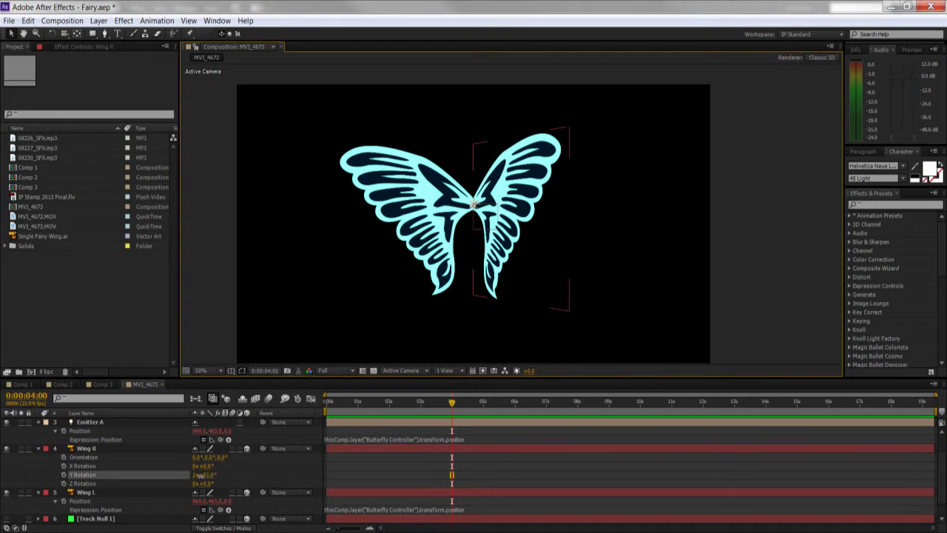
{"action": "type", "text": "60"}
{"action": "key", "text": "Return"}
{"action": "left_click", "coordinate": [86, 449]}
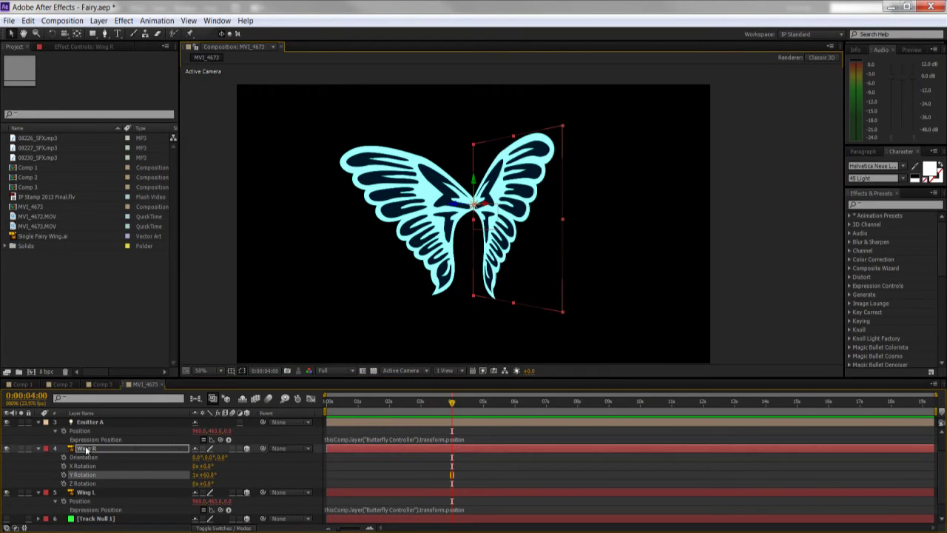
Test the linked layers by moving the Butterfly Controller up to Y position 316, and undo the move
{"action": "scroll", "coordinate": [86, 428], "scroll_direction": "up", "scroll_amount": 2}
{"action": "left_click", "coordinate": [95, 432]}
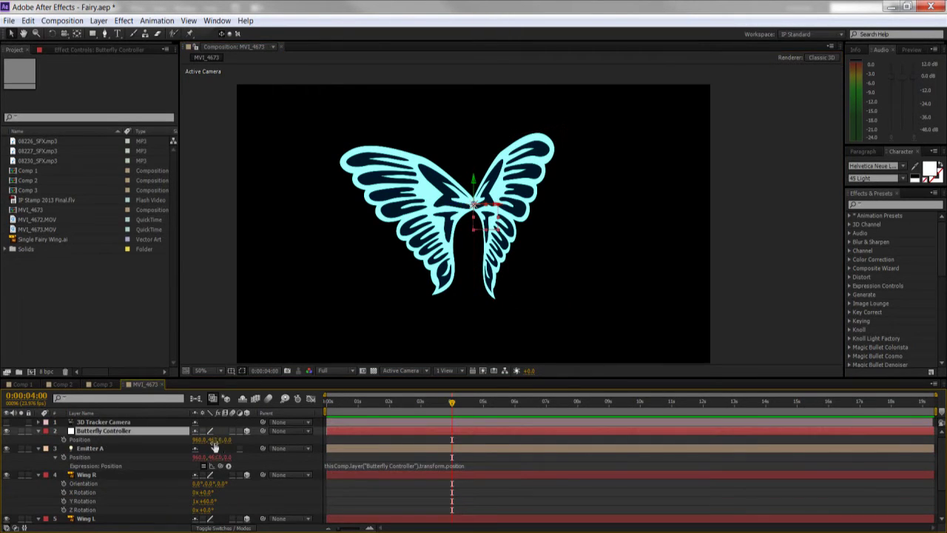
{"action": "left_click_drag", "start_coordinate": [215, 439], "coordinate": [149, 422]}
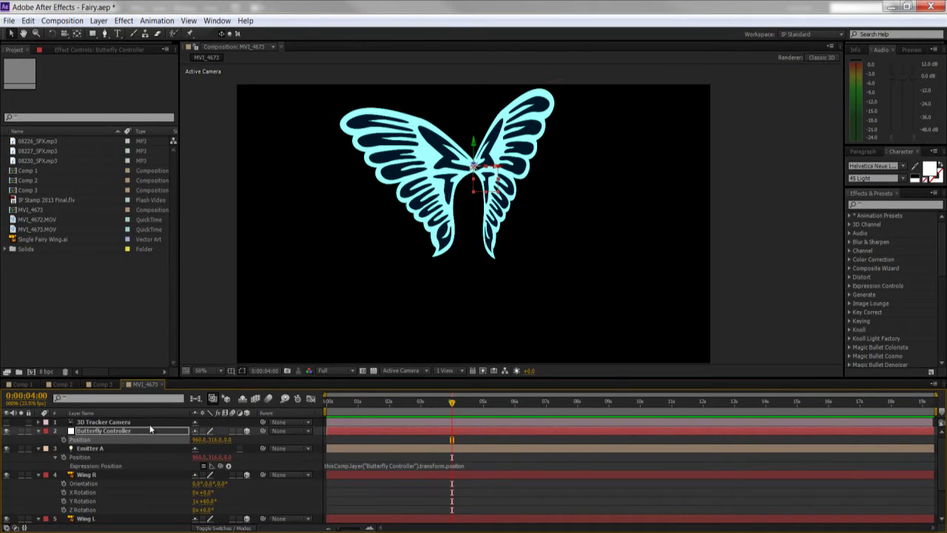
{"action": "key", "text": "ctrl+z"}
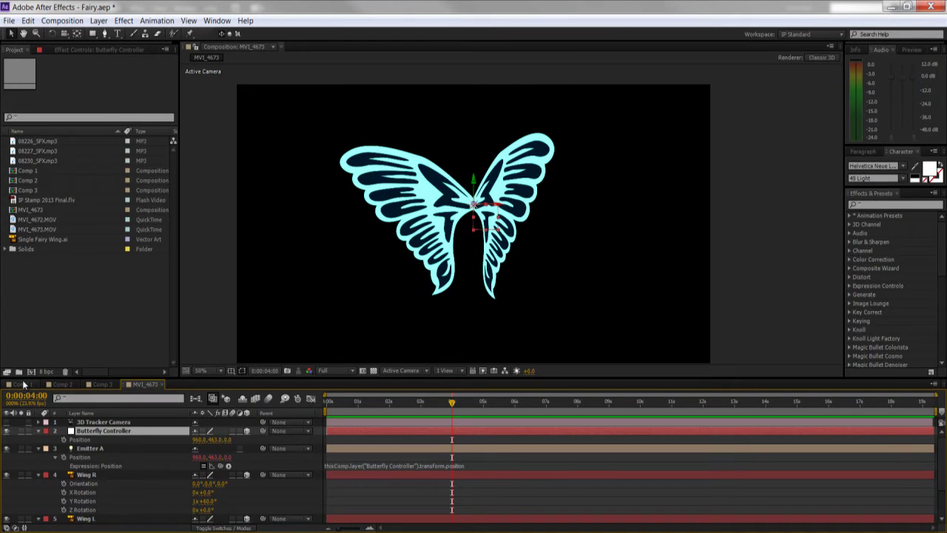
View Comp 2 and Comp 1 to examine the finished butterfly shot and its layer setup
{"action": "left_click", "coordinate": [24, 383]}
{"action": "left_click", "coordinate": [64, 385]}
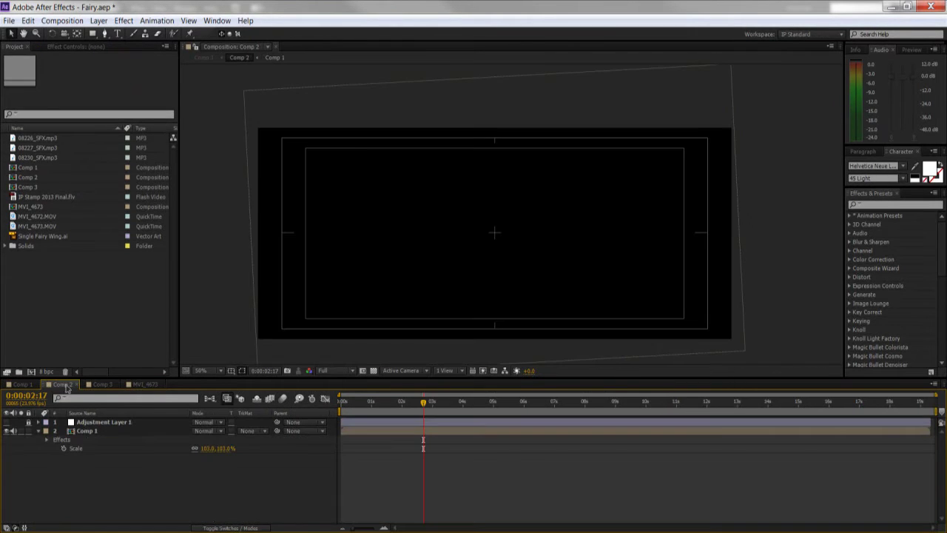
{"action": "left_click", "coordinate": [22, 385]}
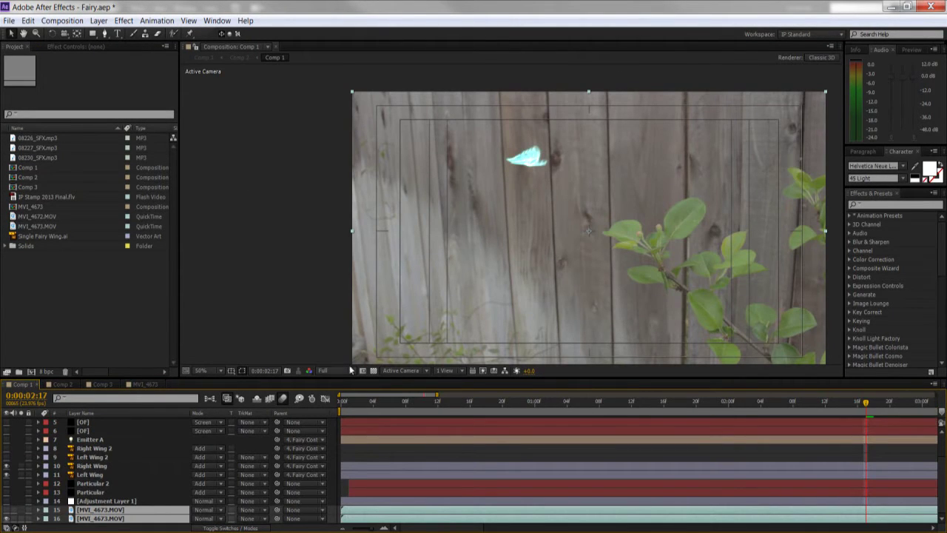
In the MVI_4673 composition, enlarge the timeline and collapse and hide all layers except the unlocked MVI_4673.MOV footage
{"action": "left_click_drag", "start_coordinate": [352, 376], "coordinate": [353, 259]}
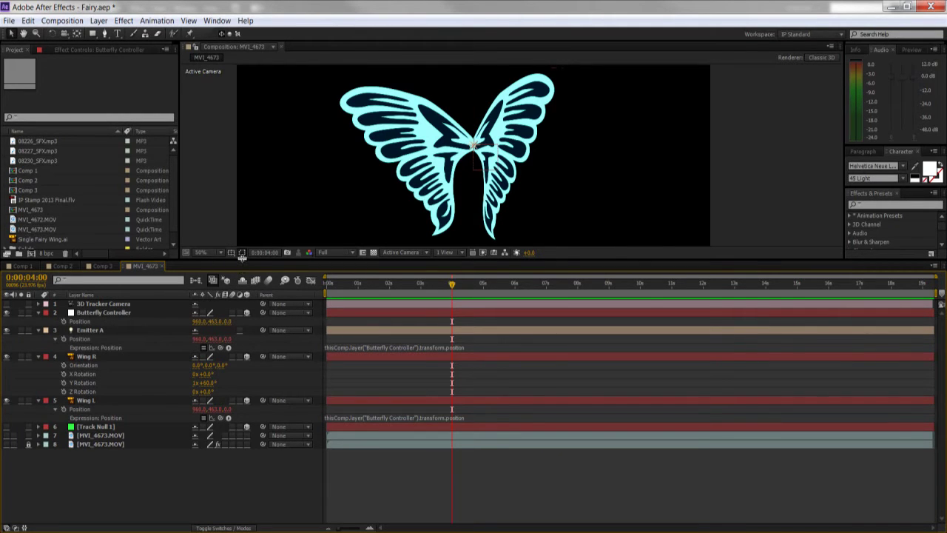
{"action": "left_click_drag", "start_coordinate": [244, 259], "coordinate": [237, 308]}
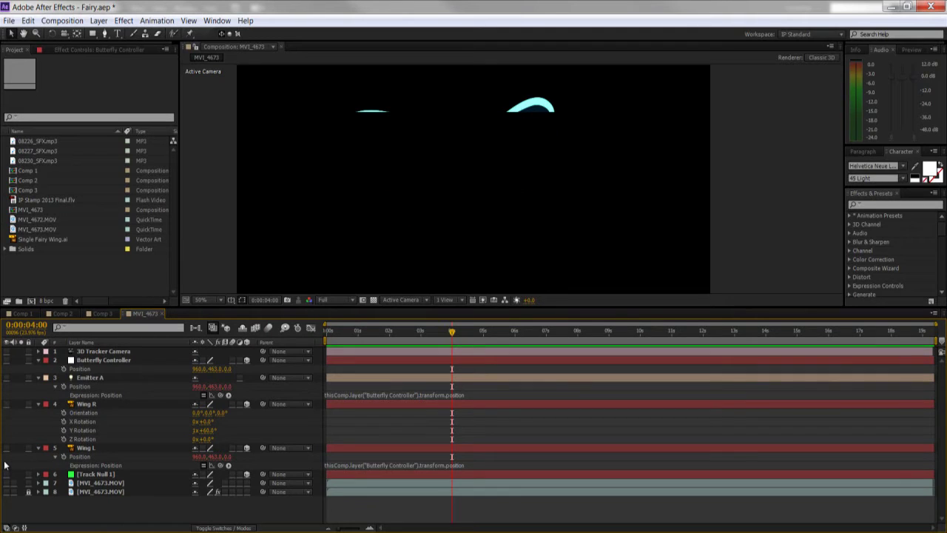
{"action": "key", "text": "u"}
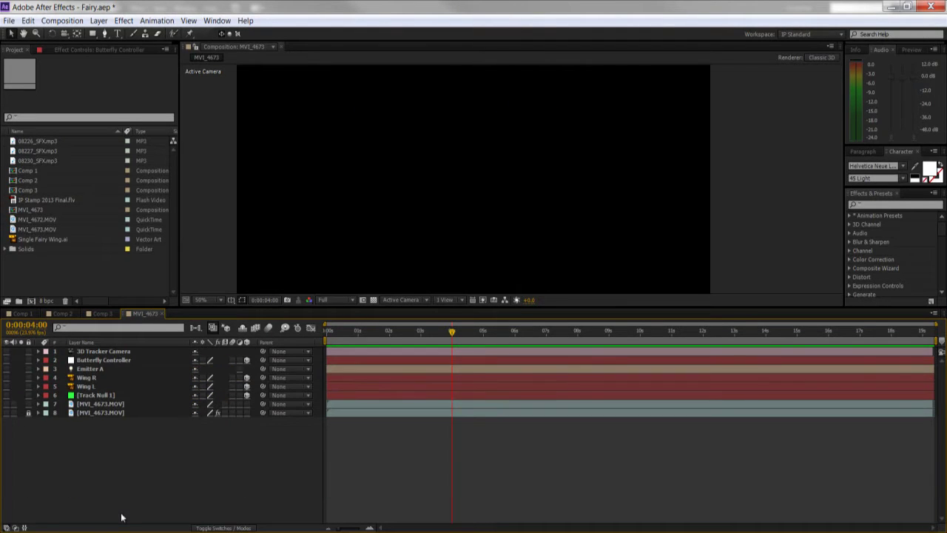
{"action": "left_click", "coordinate": [83, 404]}
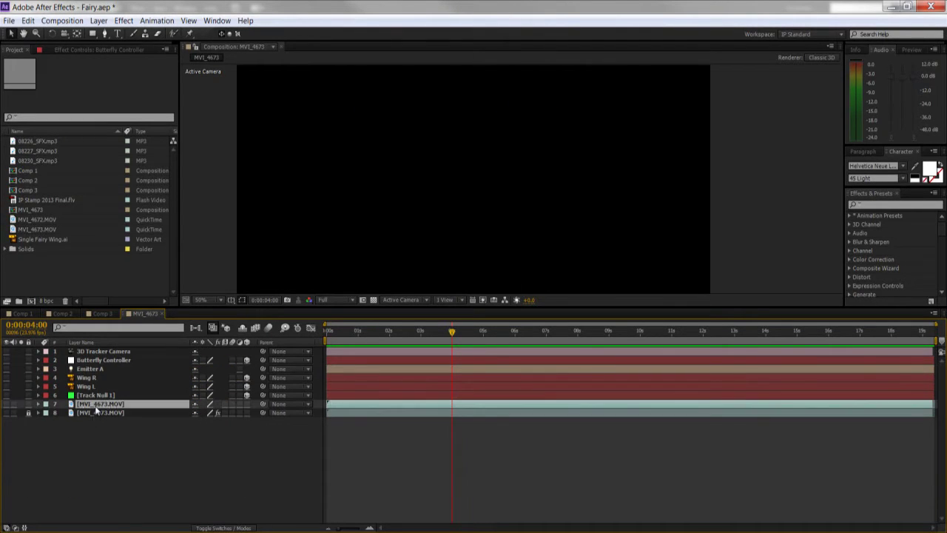
{"action": "left_click", "coordinate": [8, 404]}
{"action": "left_click_drag", "start_coordinate": [511, 181], "coordinate": [541, 184]}
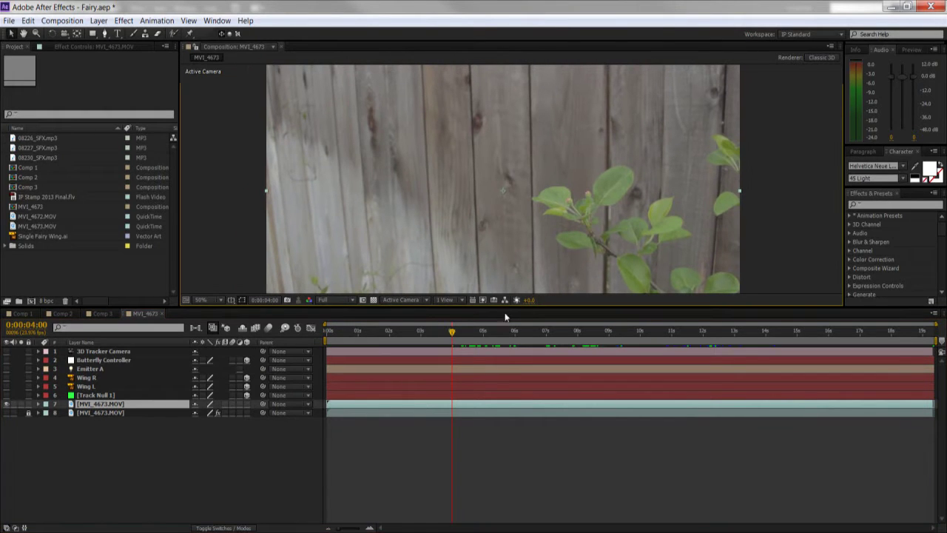
Scrub through the MVI_4673.MOV footage up to about 11:15 and back to 9:04 to review the camera movement
{"action": "left_click_drag", "start_coordinate": [452, 332], "coordinate": [692, 346]}
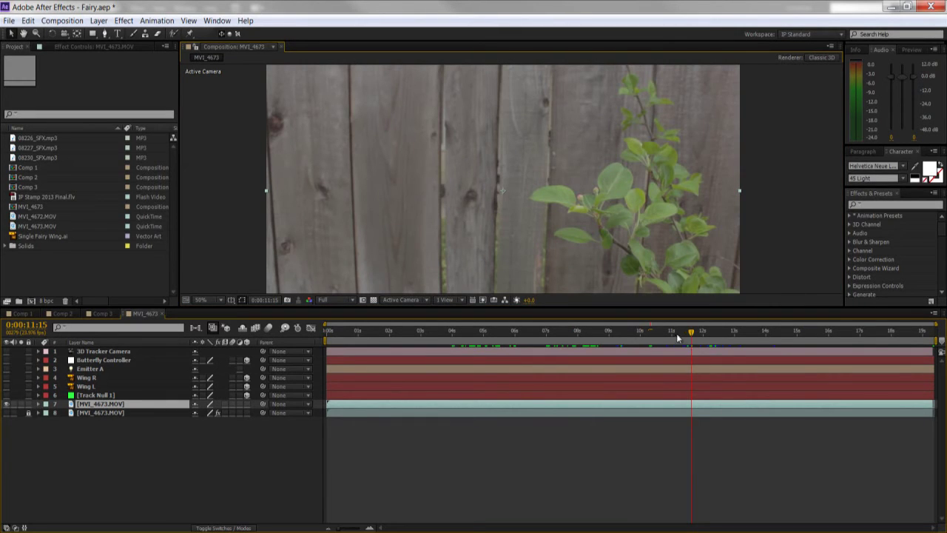
{"action": "left_click_drag", "start_coordinate": [692, 331], "coordinate": [586, 333]}
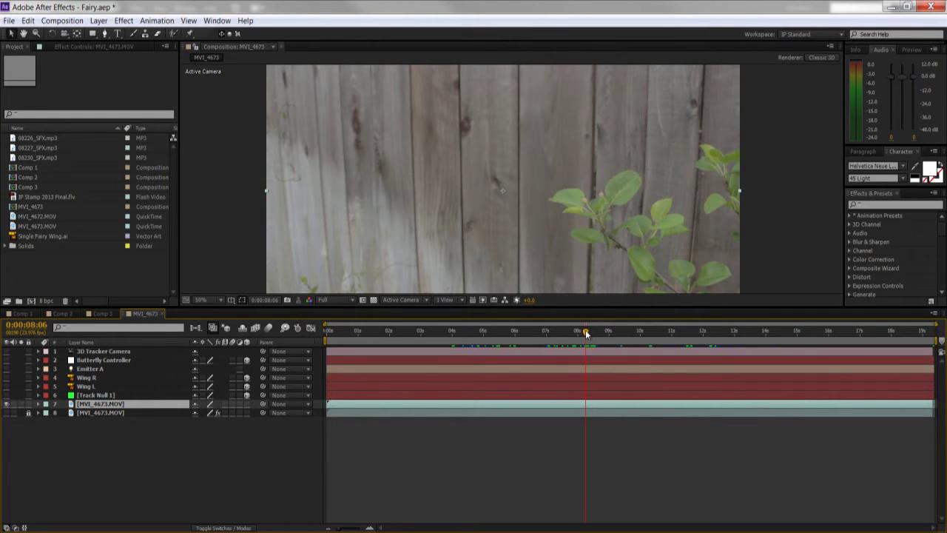
{"action": "left_click_drag", "start_coordinate": [585, 331], "coordinate": [614, 333]}
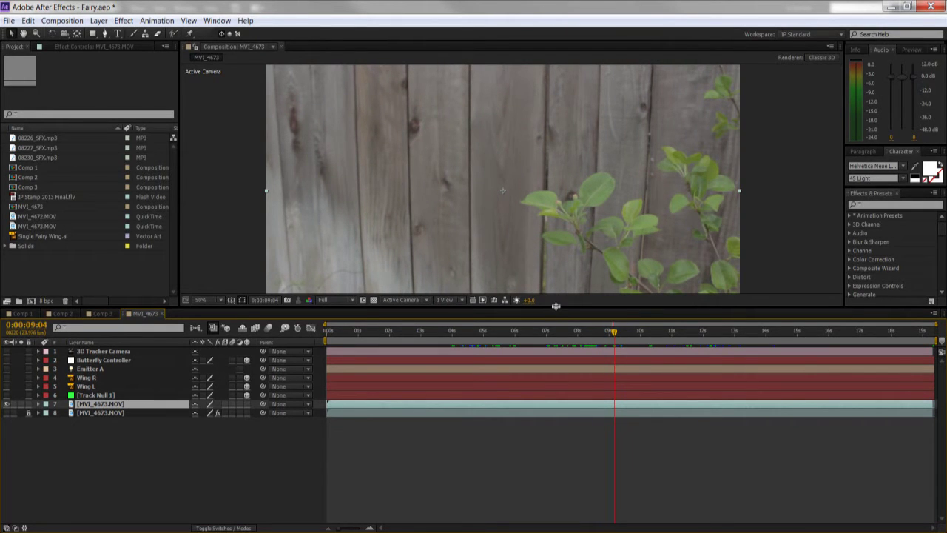
Scrub through the MVI_4673.MOV footage back before 9:04 and on to 13:21 to review the camera movement
{"action": "left_click_drag", "start_coordinate": [555, 308], "coordinate": [558, 405]}
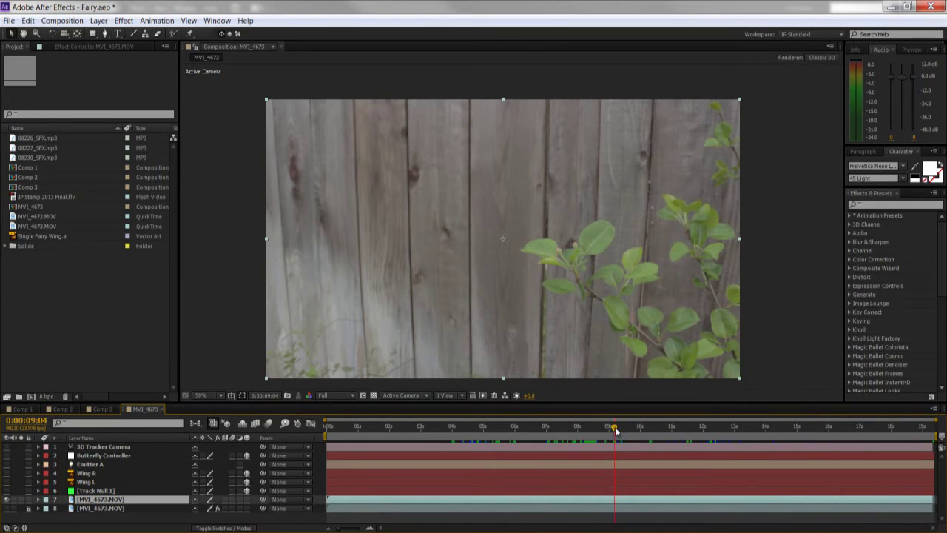
{"action": "left_click_drag", "start_coordinate": [614, 427], "coordinate": [508, 427]}
{"action": "left_click_drag", "start_coordinate": [582, 437], "coordinate": [762, 428]}
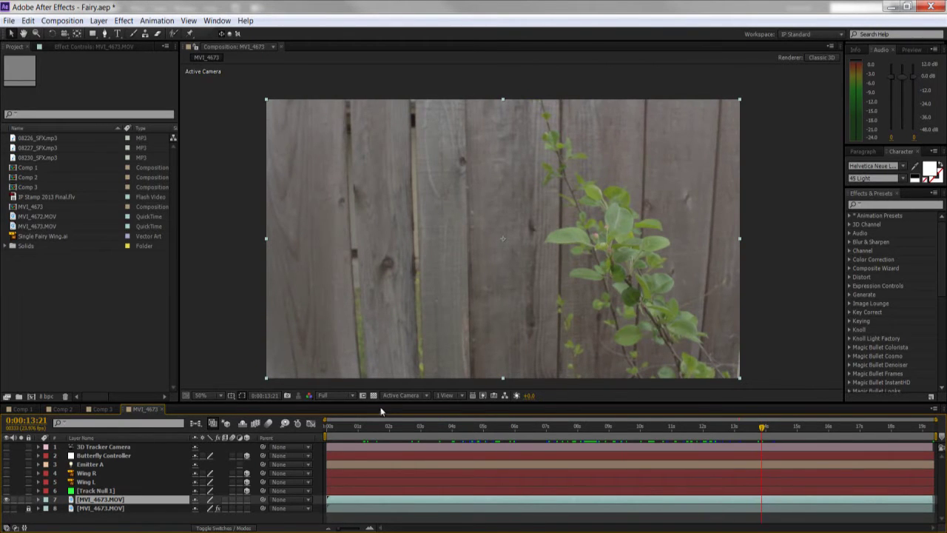
{"action": "left_click_drag", "start_coordinate": [381, 403], "coordinate": [381, 293]}
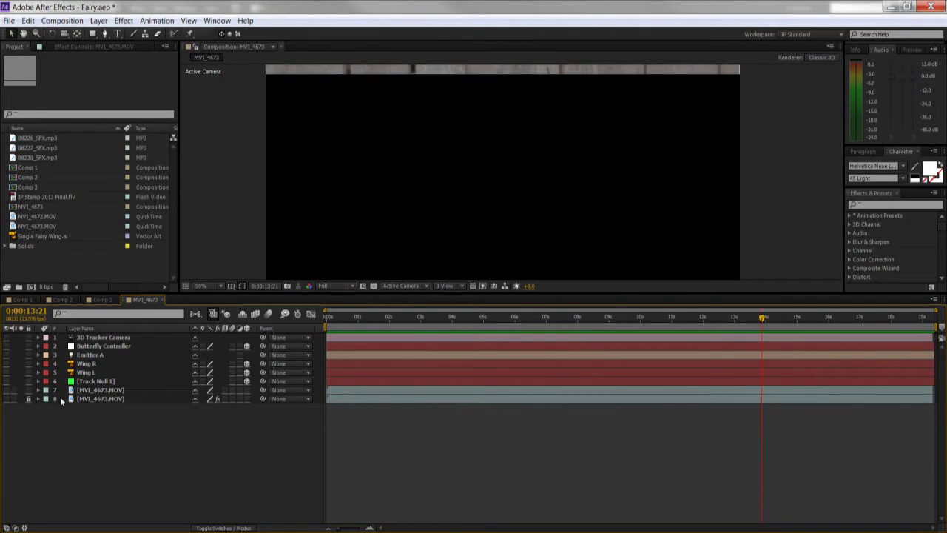
Run Track Camera on the upper MVI_4673.MOV layer, and delete the 3D Camera Tracker effect it adds
{"action": "left_click", "coordinate": [7, 390]}
{"action": "left_click", "coordinate": [164, 389]}
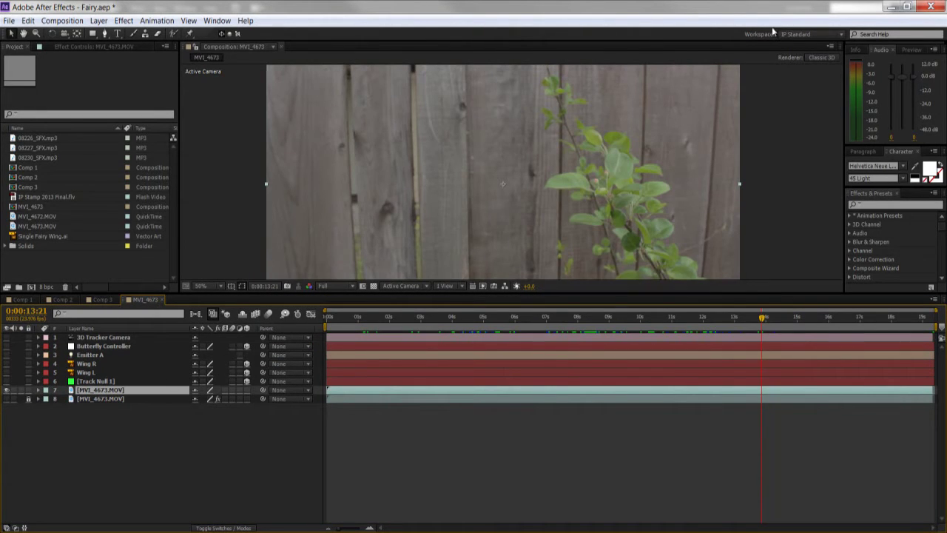
{"action": "left_click", "coordinate": [217, 21]}
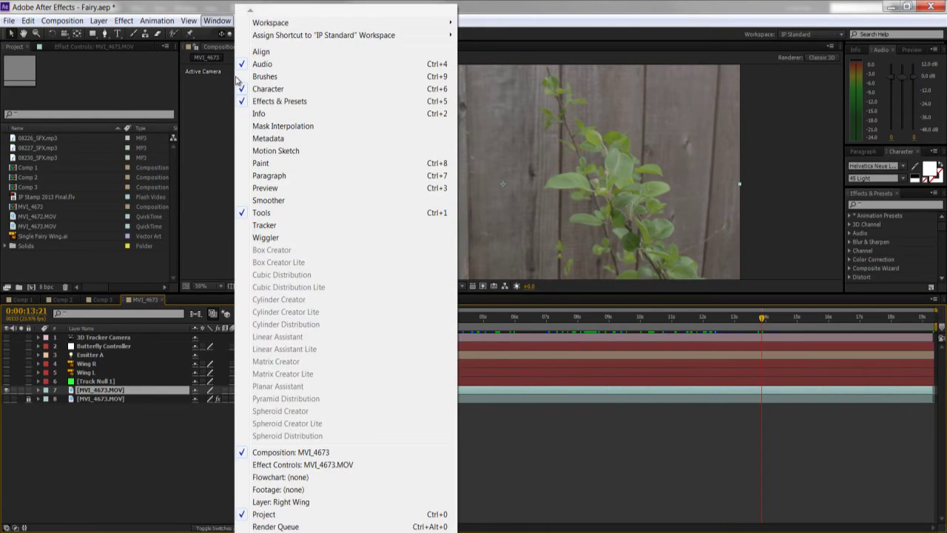
{"action": "left_click", "coordinate": [280, 228]}
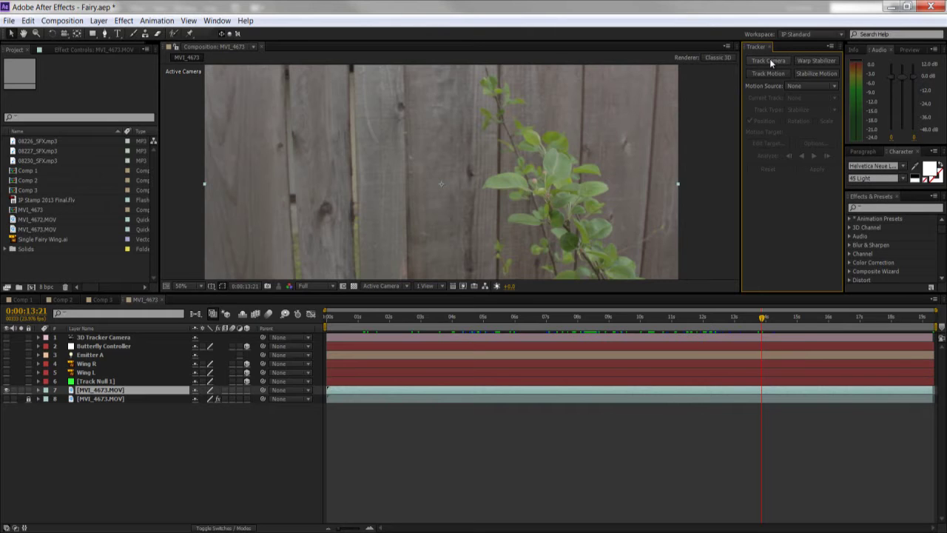
{"action": "left_click", "coordinate": [769, 60]}
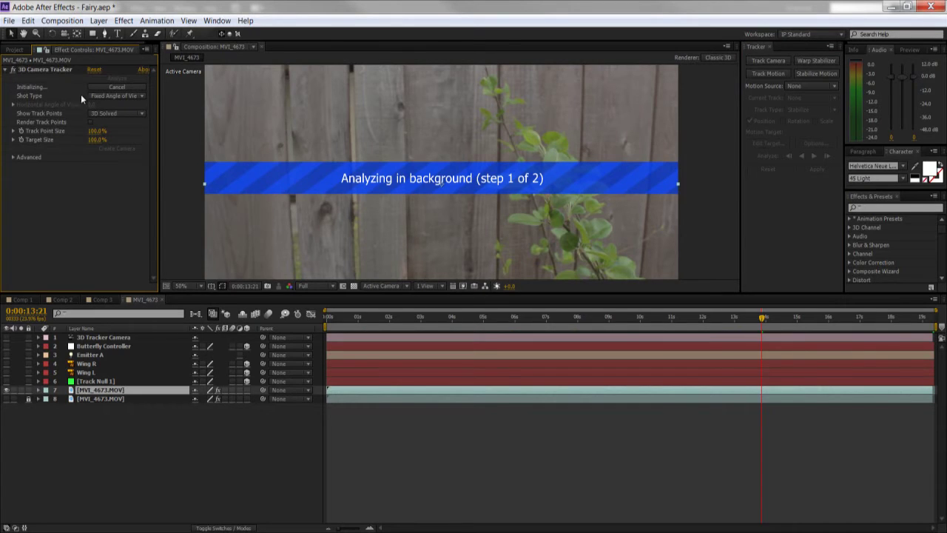
{"action": "left_click", "coordinate": [65, 70]}
{"action": "key", "text": "Delete"}
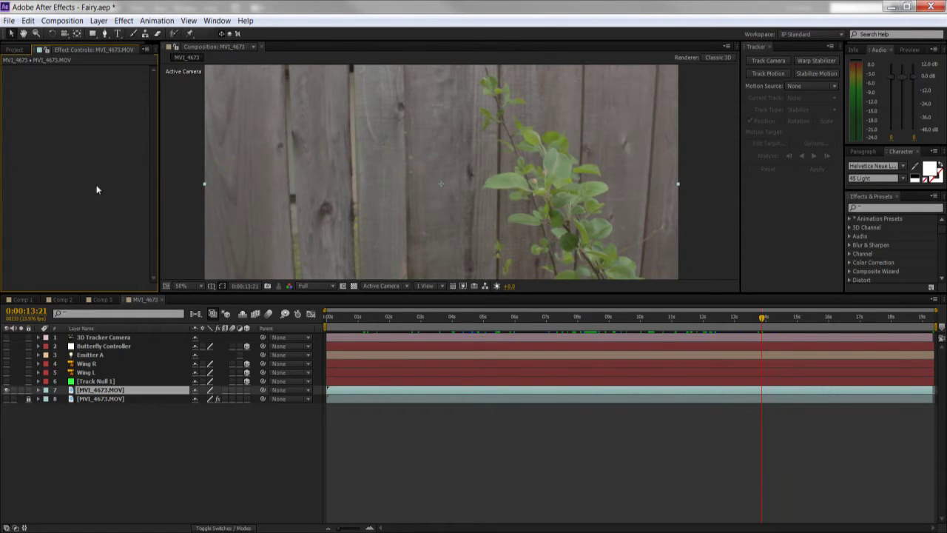
Hide the upper MVI_4673.MOV layer, show and unlock the lower copy, and display its 3D Camera Tracker points
{"action": "left_click", "coordinate": [8, 390]}
{"action": "left_click", "coordinate": [6, 398]}
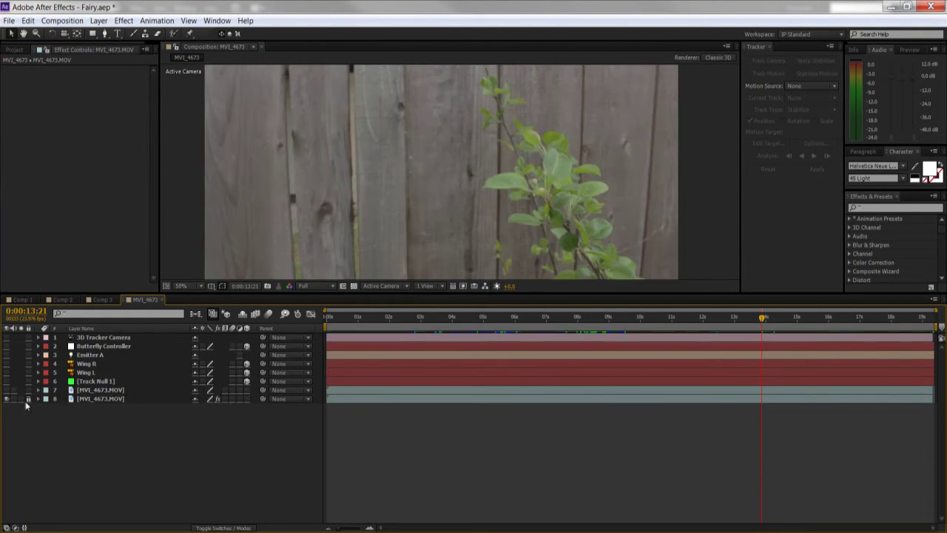
{"action": "left_click", "coordinate": [93, 400]}
{"action": "left_click", "coordinate": [44, 70]}
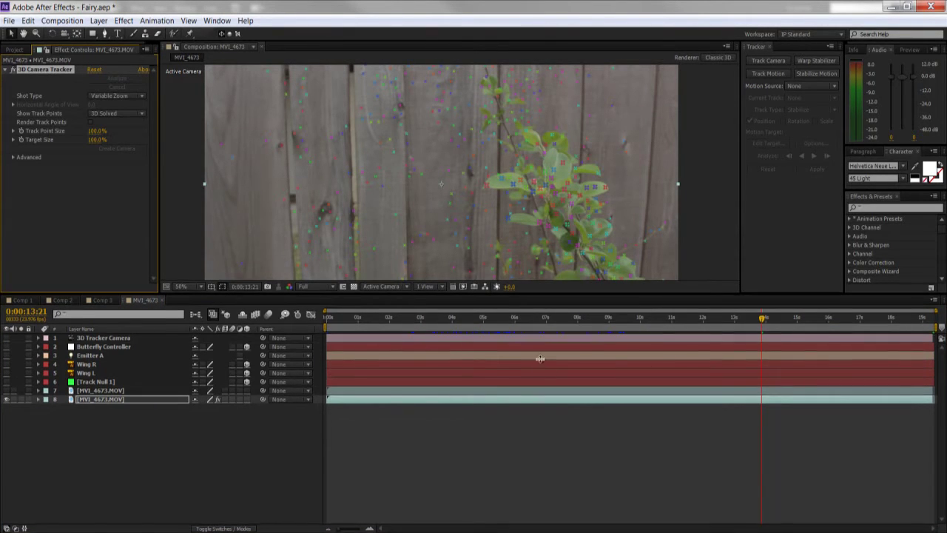
Enlarge the composition view and set the Track Point Size to 183% to inspect the solved points over the footage
{"action": "left_click_drag", "start_coordinate": [530, 294], "coordinate": [531, 394]}
{"action": "scroll", "coordinate": [470, 224], "scroll_direction": "up", "scroll_amount": 2}
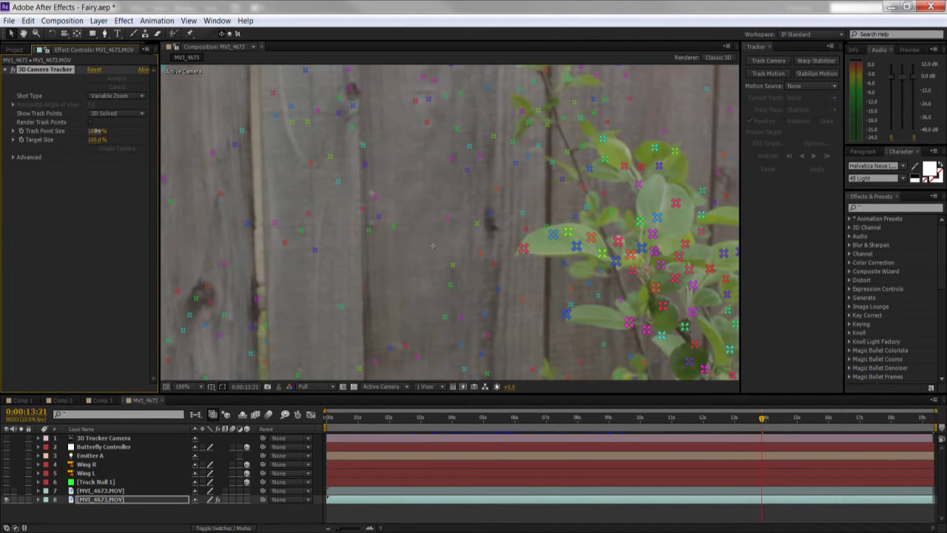
{"action": "left_click_drag", "start_coordinate": [131, 129], "coordinate": [135, 128]}
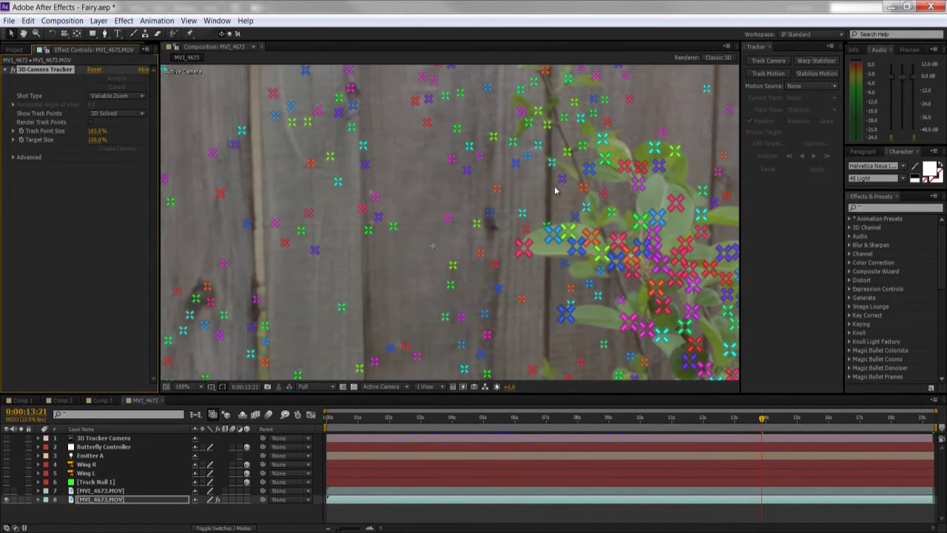
{"action": "scroll", "coordinate": [554, 190], "scroll_direction": "down", "scroll_amount": 2}
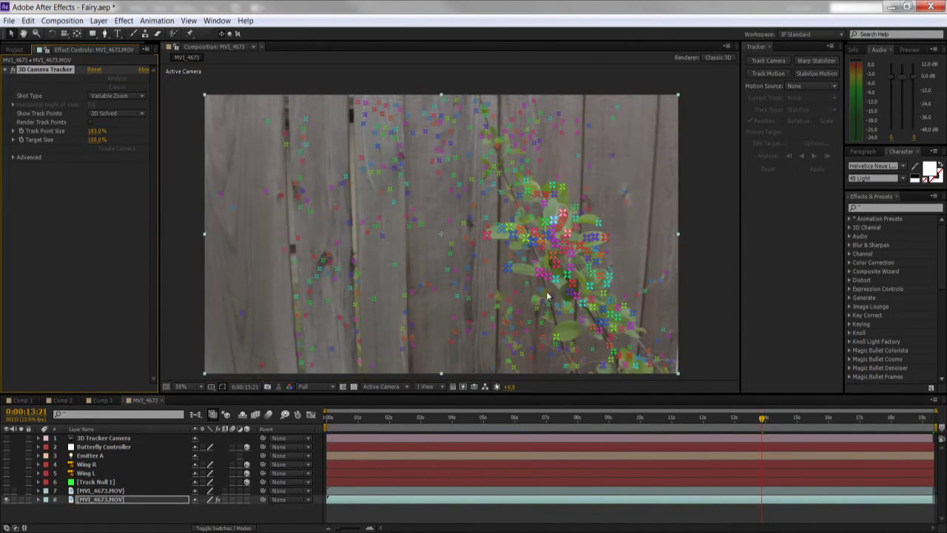
Close the Tracker, go to 0:00:08:07, and restore the Track Point Size to 100% with the points displayed
{"action": "left_click", "coordinate": [771, 46]}
{"action": "left_click_drag", "start_coordinate": [353, 417], "coordinate": [606, 419]}
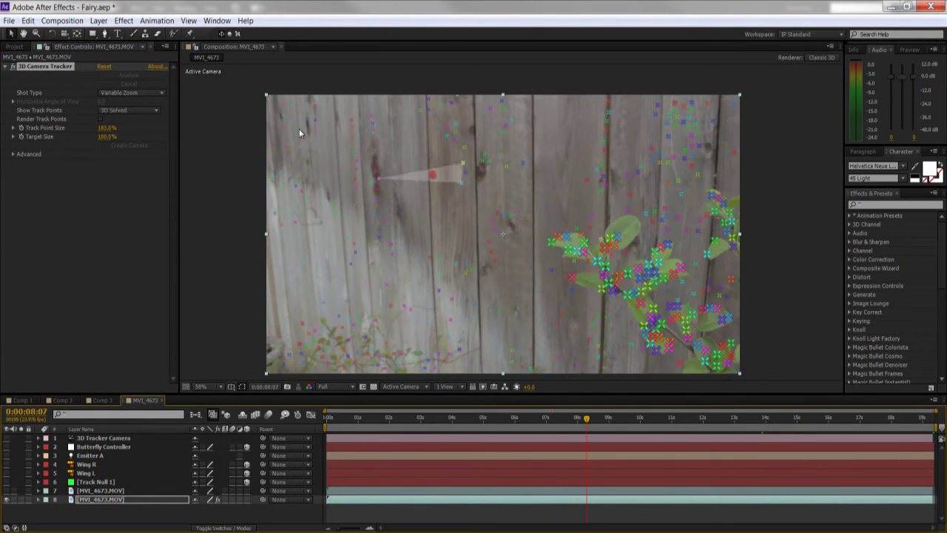
{"action": "left_click", "coordinate": [106, 128]}
{"action": "left_click", "coordinate": [111, 194]}
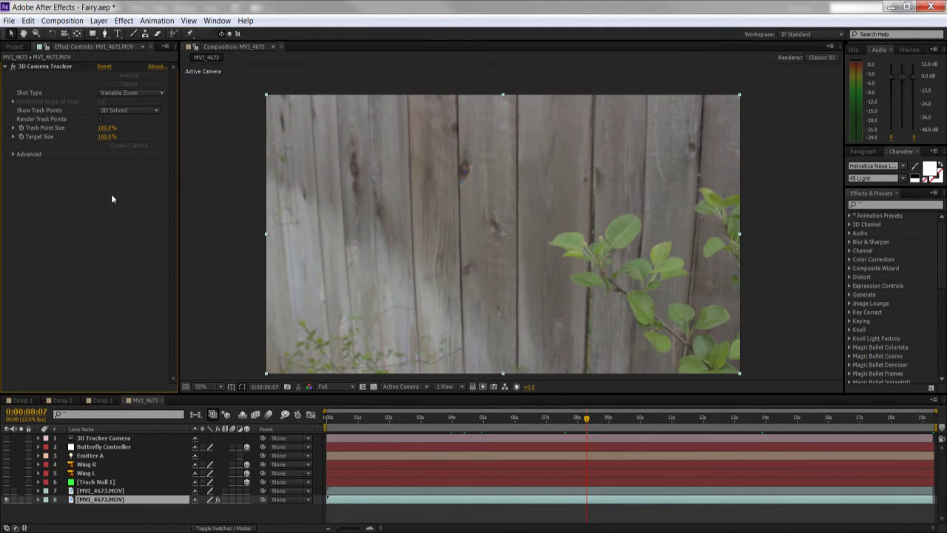
{"action": "left_click", "coordinate": [66, 66]}
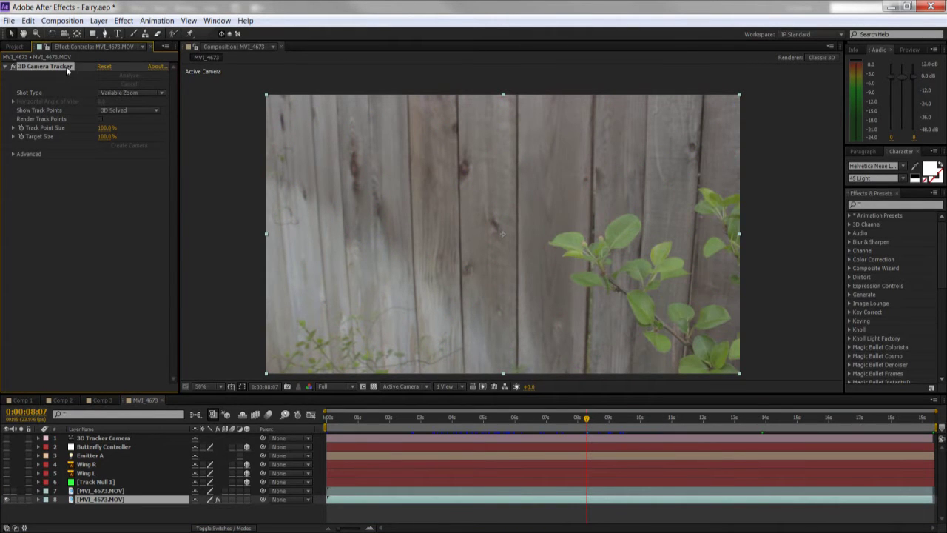
Examine the solved track points on the leaves close up and compare them with the small pink bud beside the leaf
{"action": "scroll", "coordinate": [586, 249], "scroll_direction": "up", "scroll_amount": 7}
{"action": "scroll", "coordinate": [586, 251], "scroll_direction": "down", "scroll_amount": 3}
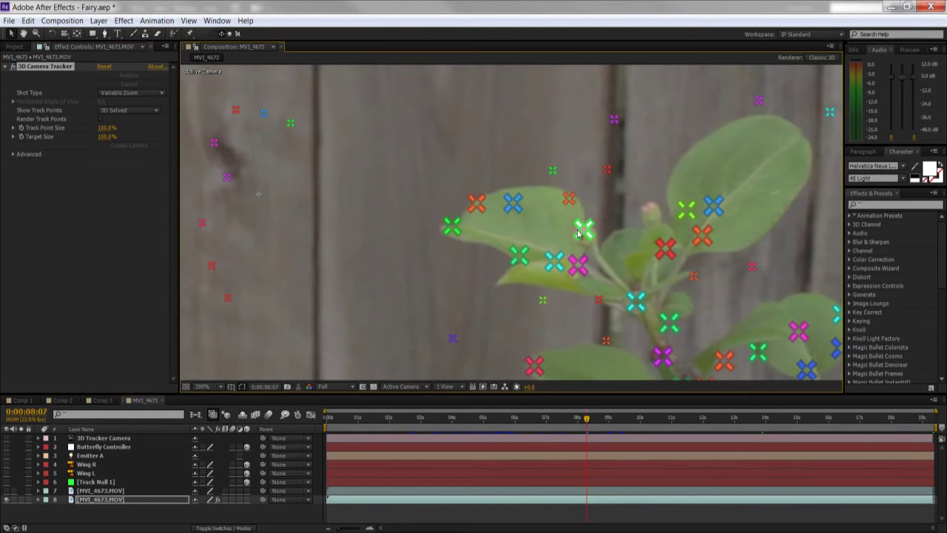
{"action": "scroll", "coordinate": [554, 204], "scroll_direction": "down", "scroll_amount": 4}
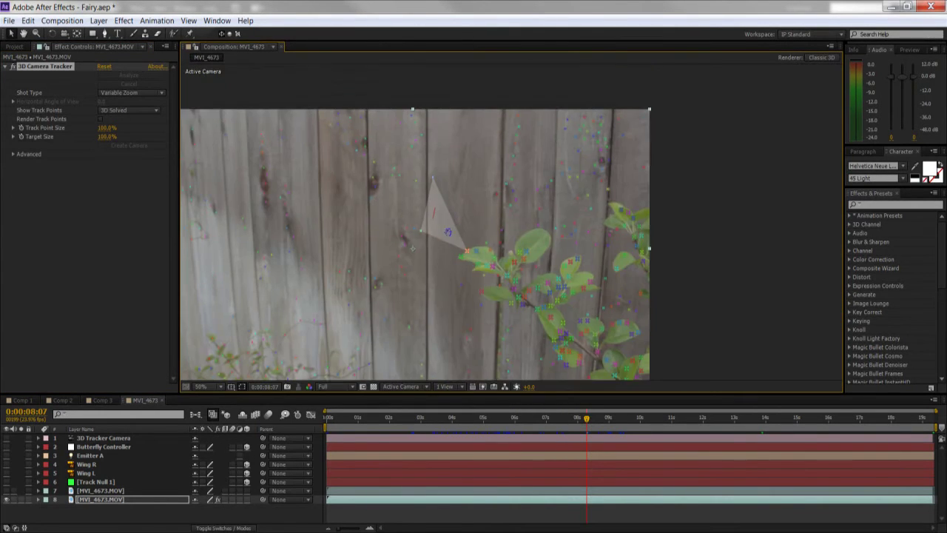
{"action": "left_click_drag", "start_coordinate": [448, 231], "coordinate": [482, 254]}
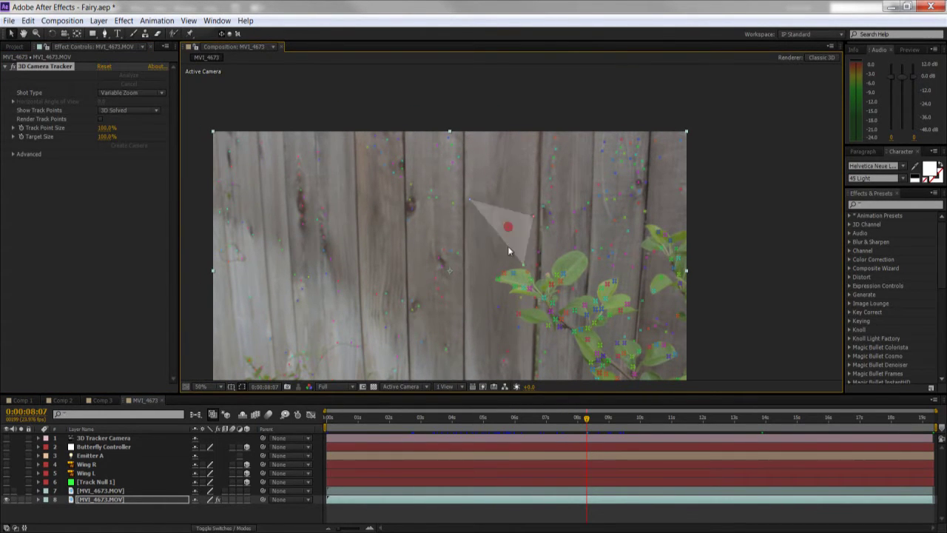
{"action": "scroll", "coordinate": [532, 283], "scroll_direction": "up", "scroll_amount": 4}
{"action": "scroll", "coordinate": [532, 283], "scroll_direction": "up", "scroll_amount": 2}
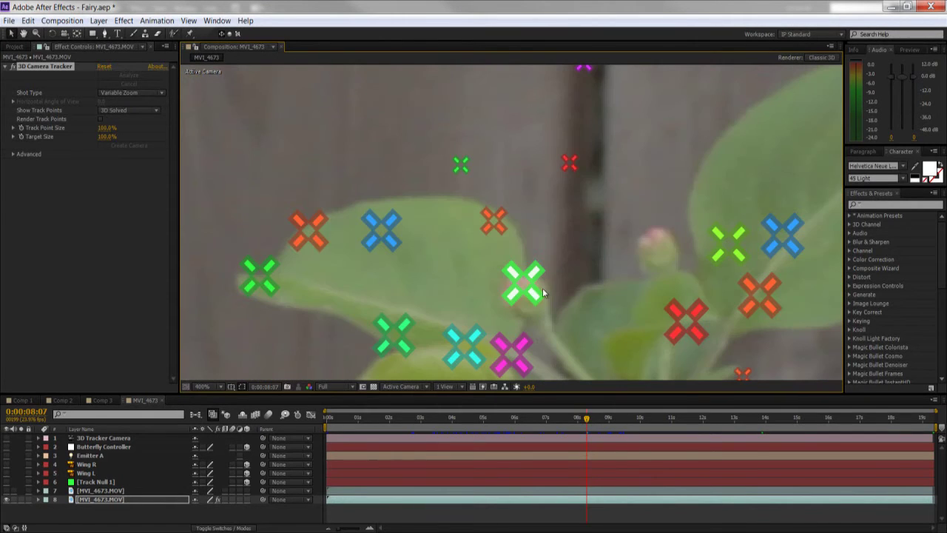
{"action": "left_click", "coordinate": [372, 256]}
{"action": "scroll", "coordinate": [501, 296], "scroll_direction": "down", "scroll_amount": 2}
{"action": "left_click_drag", "start_coordinate": [501, 291], "coordinate": [516, 157]}
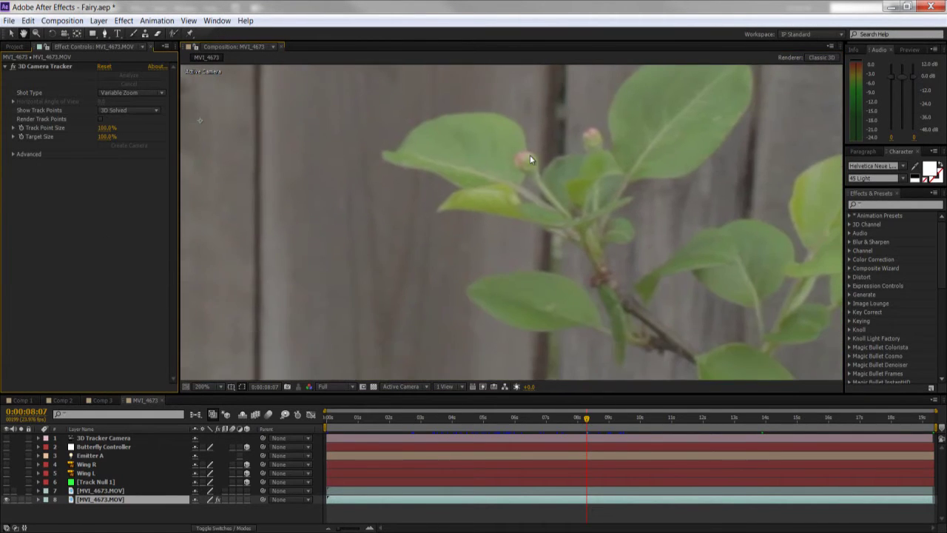
{"action": "scroll", "coordinate": [531, 157], "scroll_direction": "down", "scroll_amount": 2}
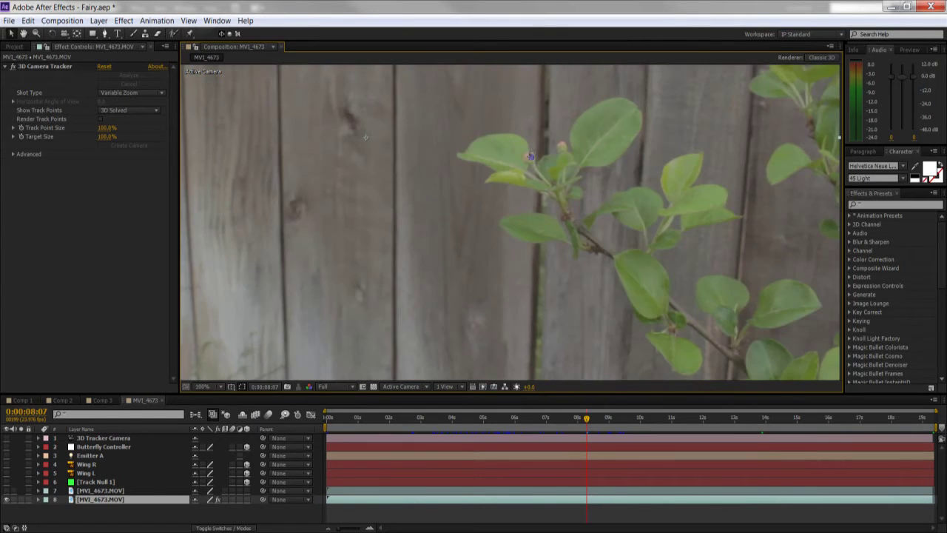
{"action": "left_click_drag", "start_coordinate": [531, 156], "coordinate": [528, 201]}
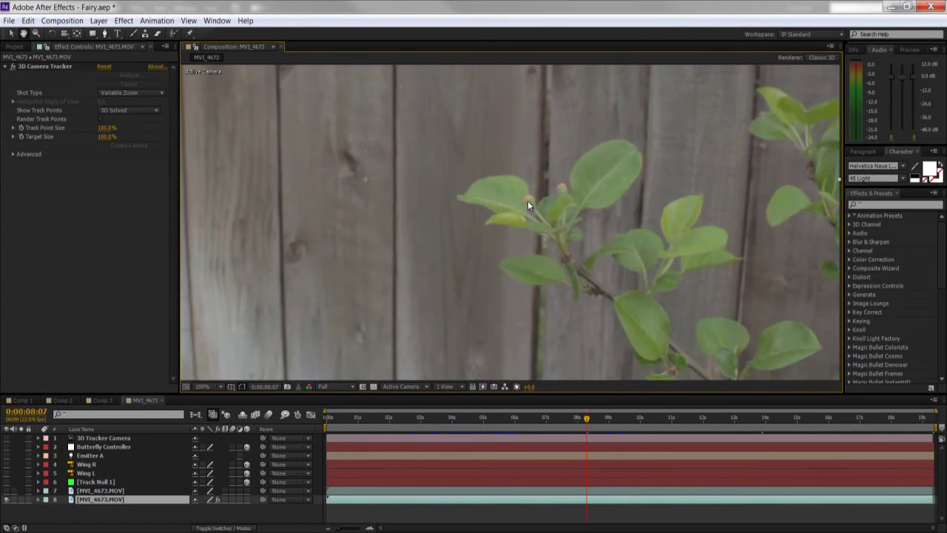
{"action": "left_click", "coordinate": [33, 68]}
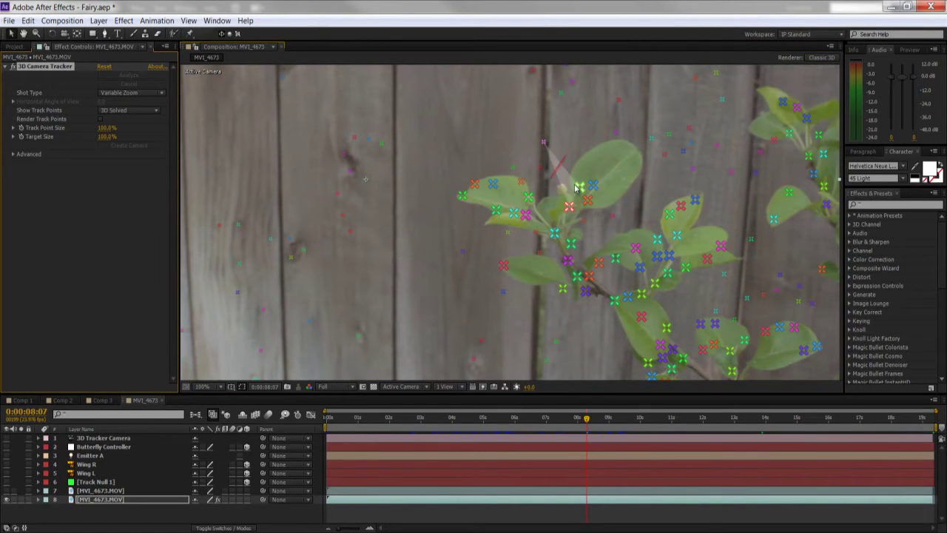
Select the track point on the pink bud and view which layer types can be created from it
{"action": "left_click", "coordinate": [530, 197]}
{"action": "right_click", "coordinate": [530, 196]}
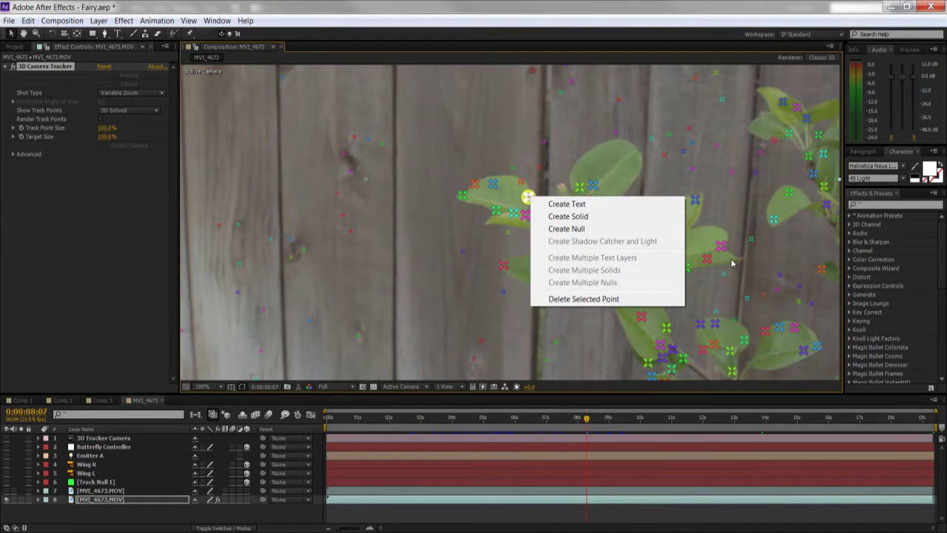
{"action": "left_click", "coordinate": [117, 318]}
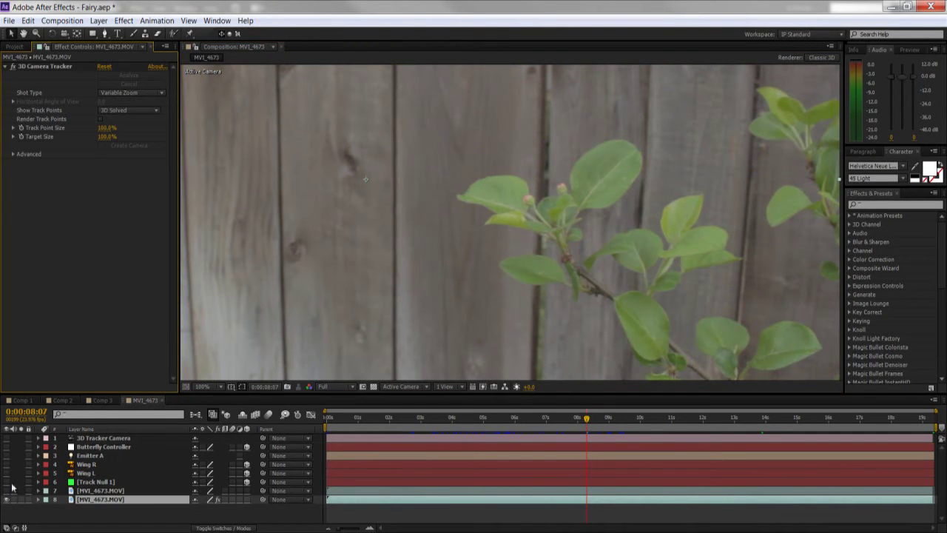
Delete the existing Track Null 1 and 3D Tracker Camera layers from the MVI_4673 composition
{"action": "left_click", "coordinate": [95, 482]}
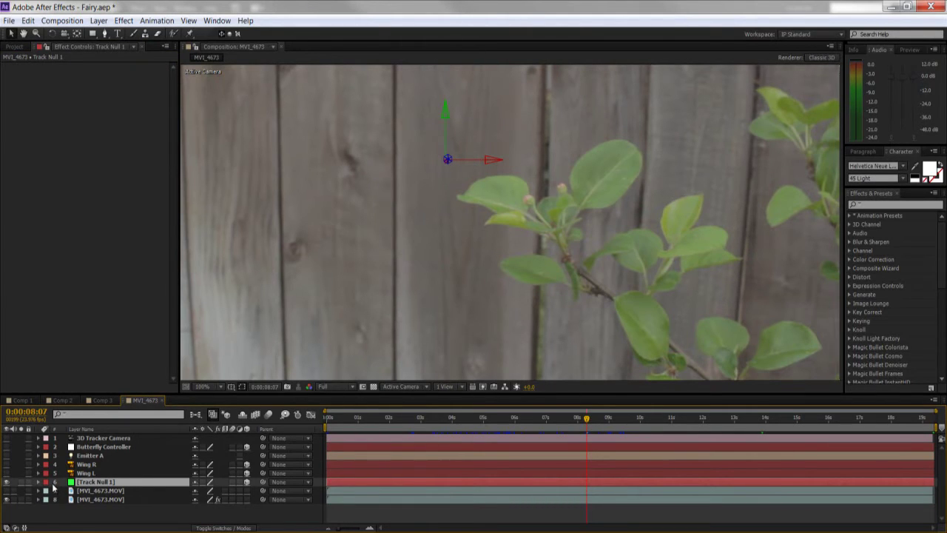
{"action": "key", "text": "Delete"}
{"action": "left_click", "coordinate": [90, 439]}
{"action": "key", "text": "Delete"}
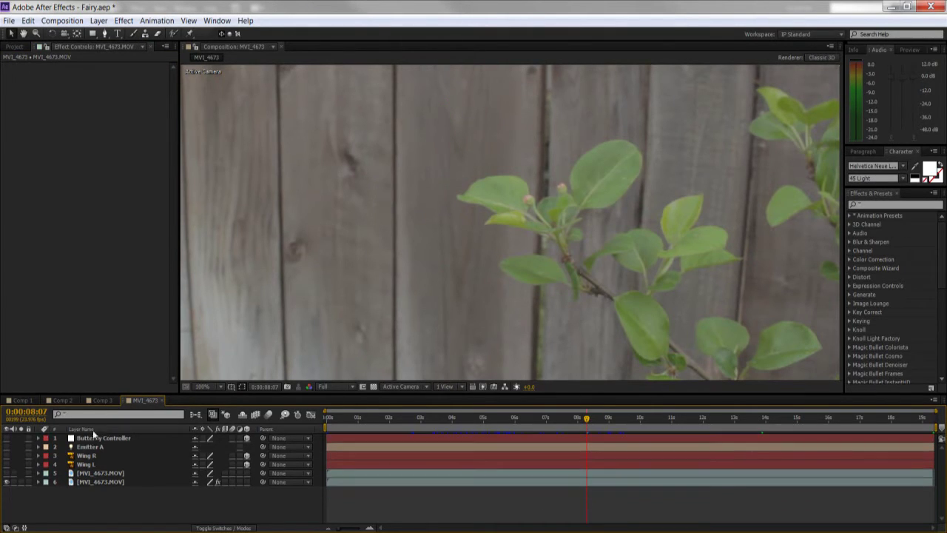
Create a null with its tracker camera from the lower MVI_4673.MOV layer's track point on the pink bud
{"action": "left_click", "coordinate": [99, 482]}
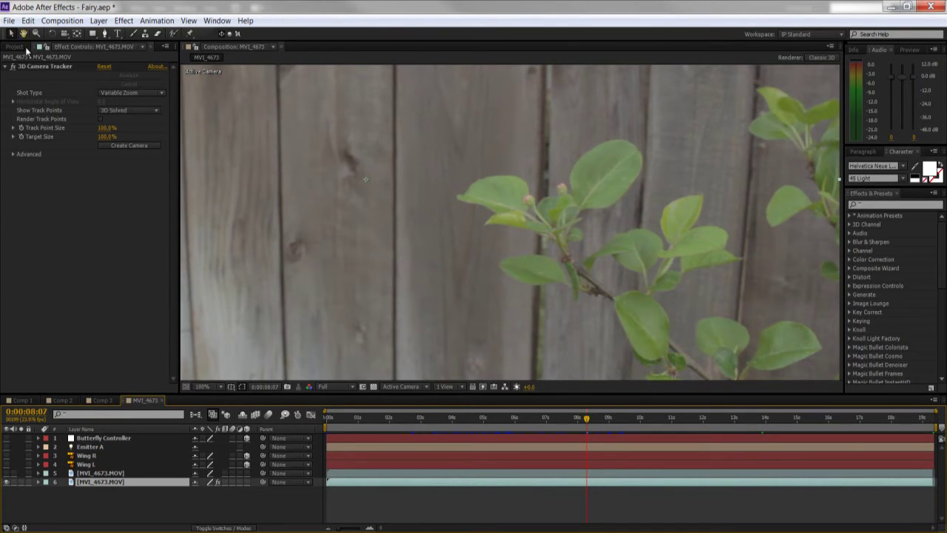
{"action": "left_click", "coordinate": [40, 67]}
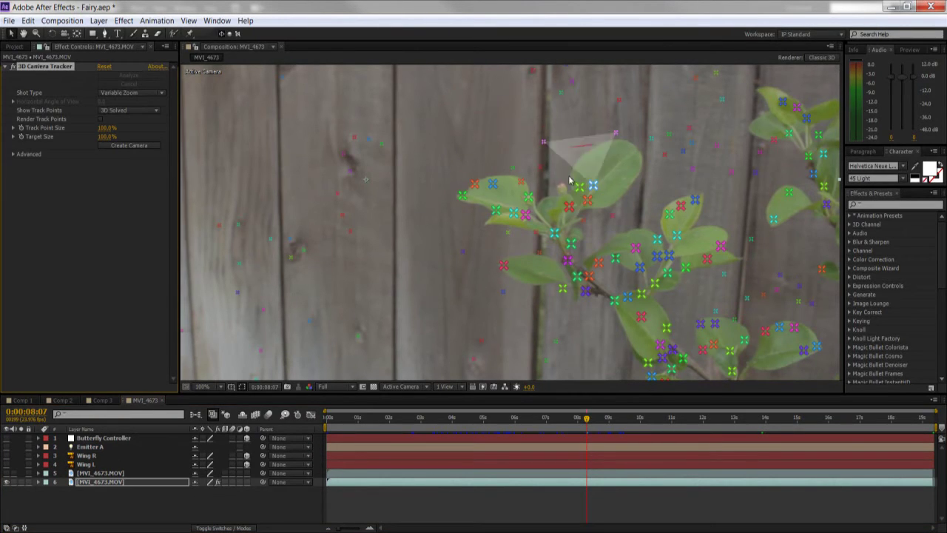
{"action": "right_click", "coordinate": [528, 197]}
{"action": "left_click", "coordinate": [586, 228]}
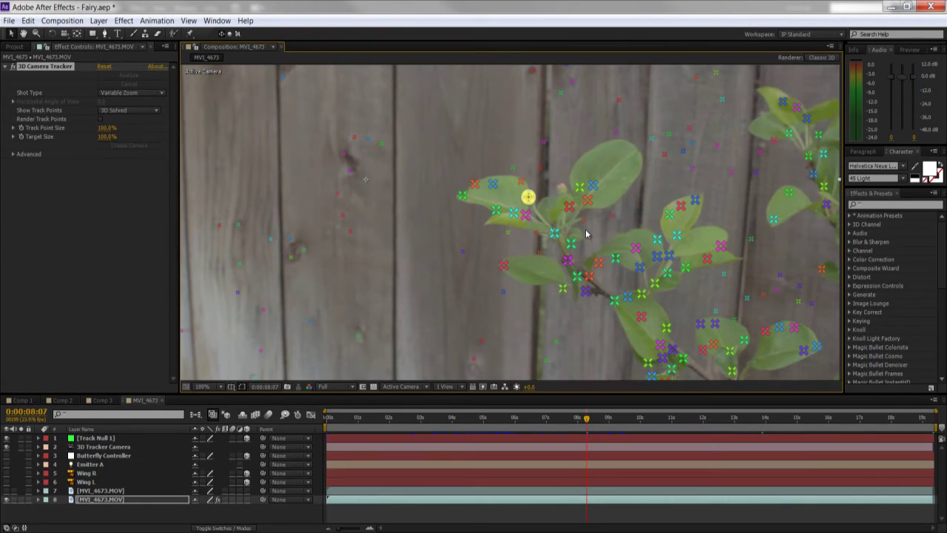
Check how Track Null 1 follows the pink bud by scrubbing from 0:00:08:07 to 0:00:09:10
{"action": "left_click", "coordinate": [83, 492]}
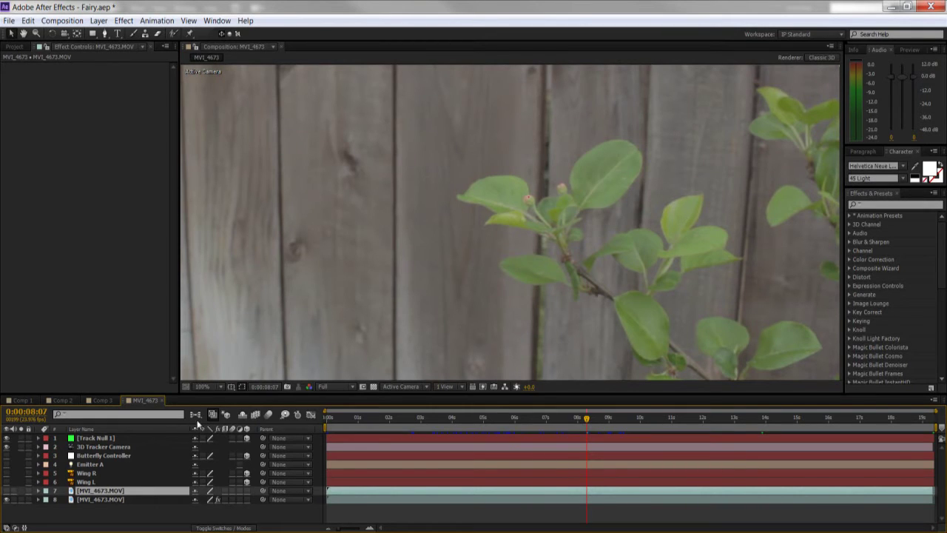
{"action": "left_click", "coordinate": [124, 438]}
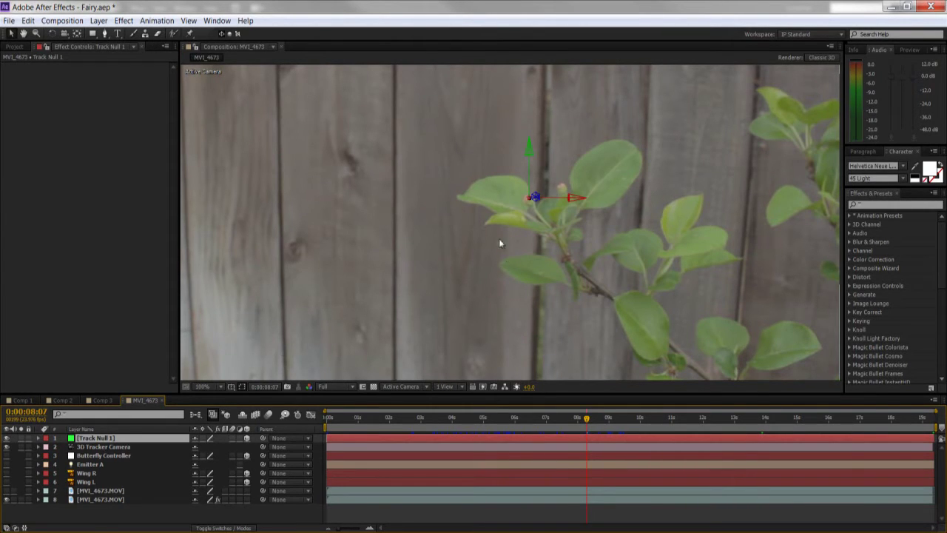
{"action": "left_click_drag", "start_coordinate": [587, 419], "coordinate": [623, 423]}
{"action": "left_click", "coordinate": [104, 446]}
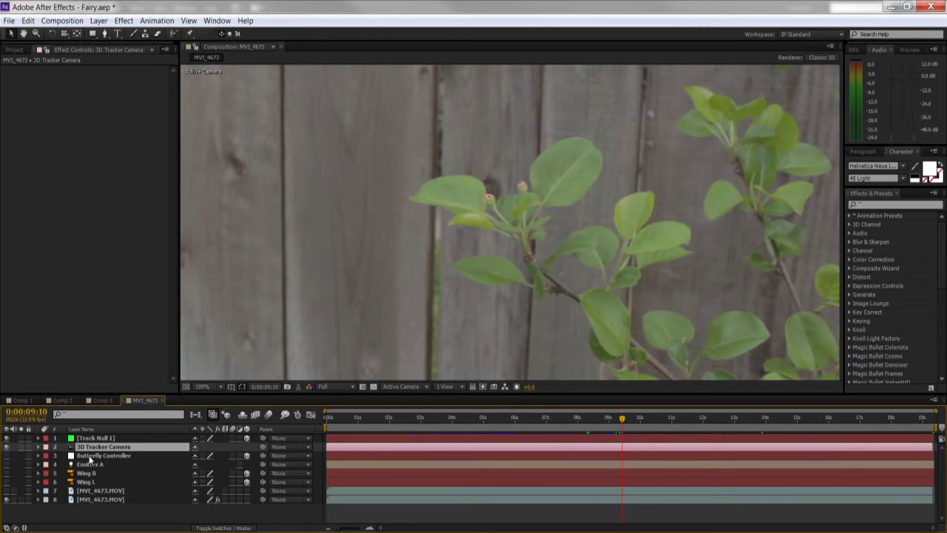
{"action": "left_click", "coordinate": [106, 438]}
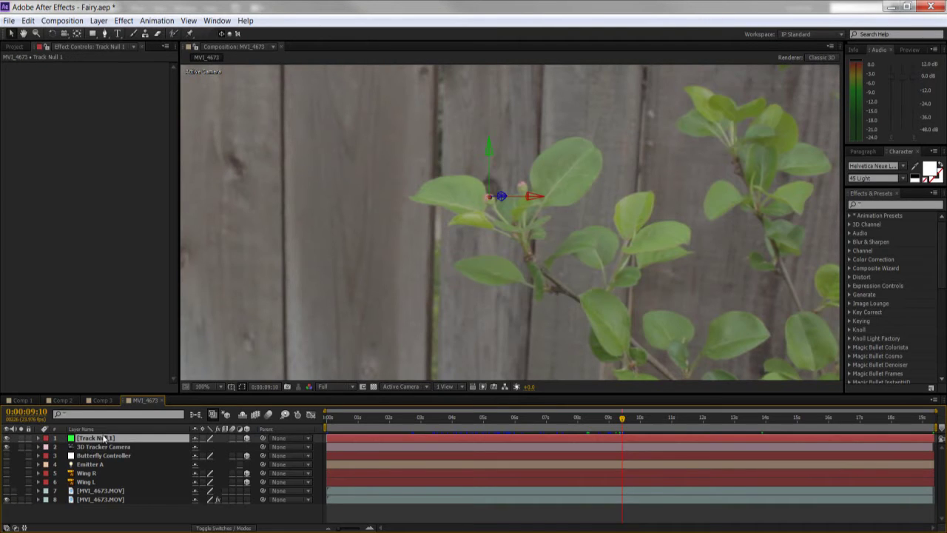
Reveal Track Null 1's position and select the 3D Tracker Camera layer
{"action": "key", "text": "p"}
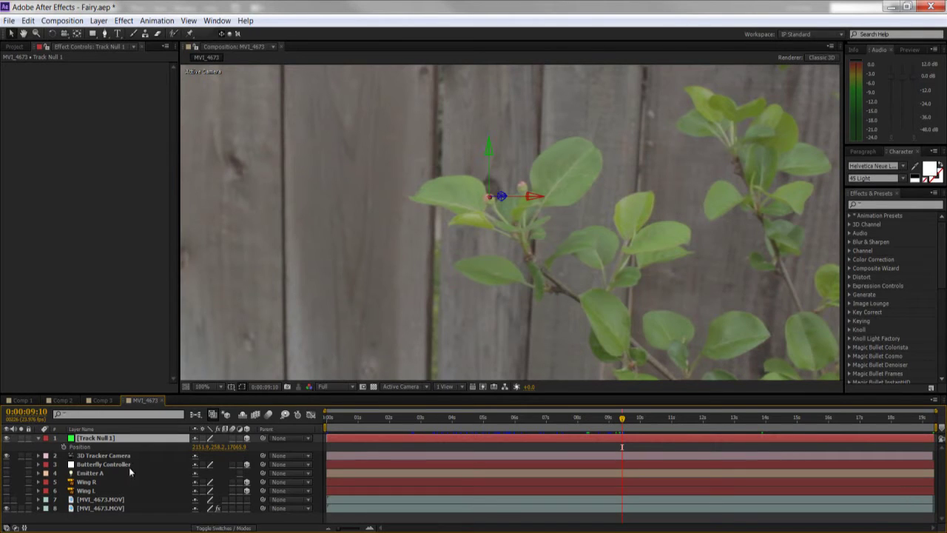
{"action": "left_click", "coordinate": [97, 454]}
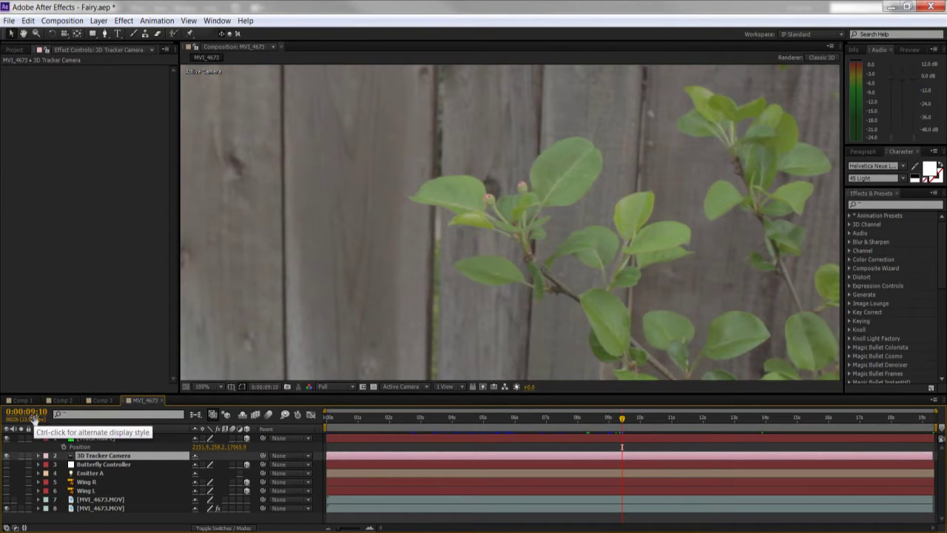
Open Comp 1 and scrub to 0:00:01:05 to view the finished butterfly flying over the plant footage
{"action": "left_click", "coordinate": [63, 401]}
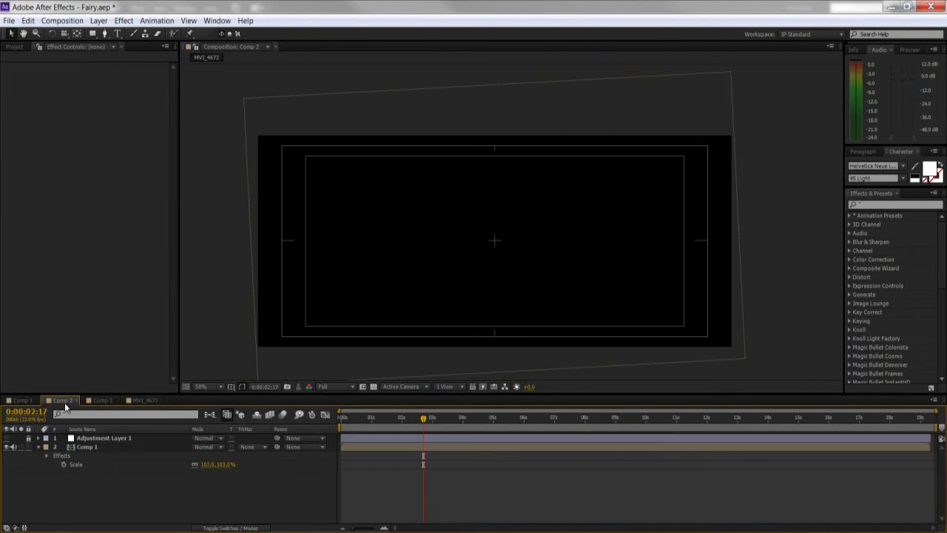
{"action": "left_click", "coordinate": [23, 400]}
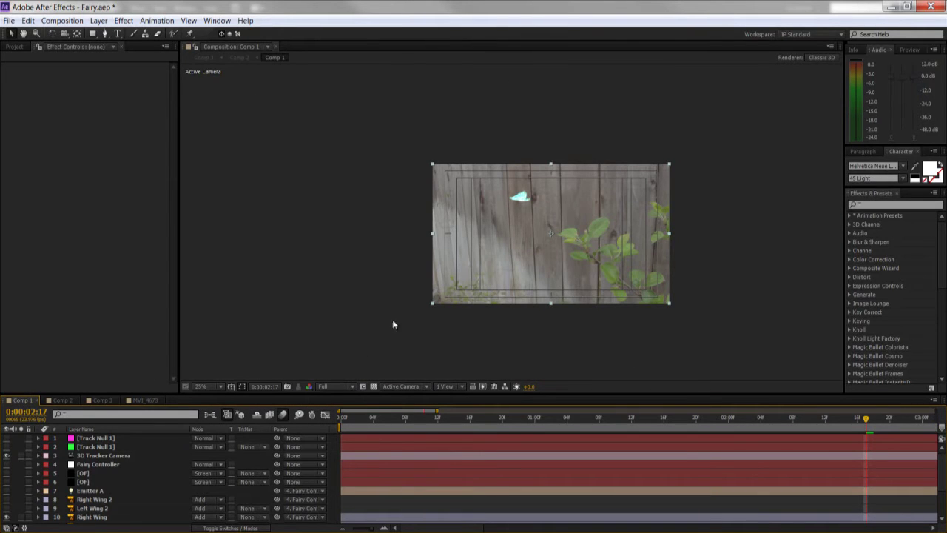
{"action": "key", "text": "period"}
{"action": "left_click_drag", "start_coordinate": [546, 252], "coordinate": [499, 254]}
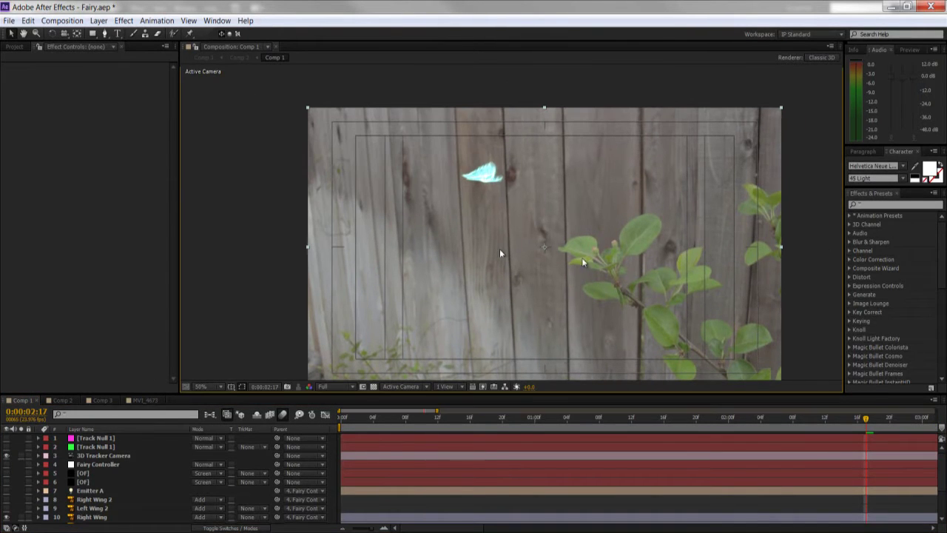
{"action": "left_click", "coordinate": [390, 418]}
{"action": "left_click_drag", "start_coordinate": [390, 418], "coordinate": [576, 430]}
Examine the Y Rotation keyframes and loop expressions on Comp 1's Right Wing and Left Wing layers, going back to the first frame
{"action": "scroll", "coordinate": [170, 469], "scroll_direction": "down", "scroll_amount": 3}
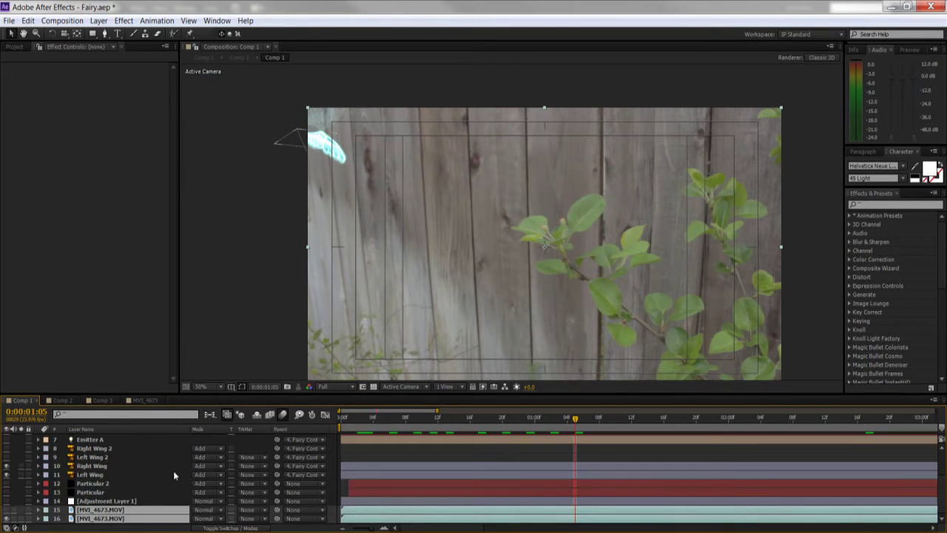
{"action": "left_click_drag", "start_coordinate": [182, 395], "coordinate": [185, 205]}
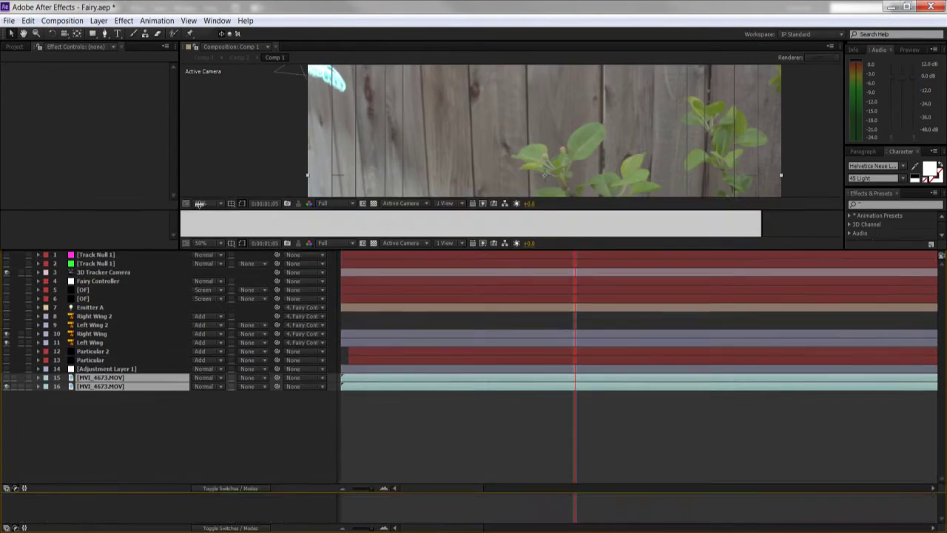
{"action": "left_click", "coordinate": [92, 328]}
{"action": "left_click", "coordinate": [91, 337], "text": "shift"}
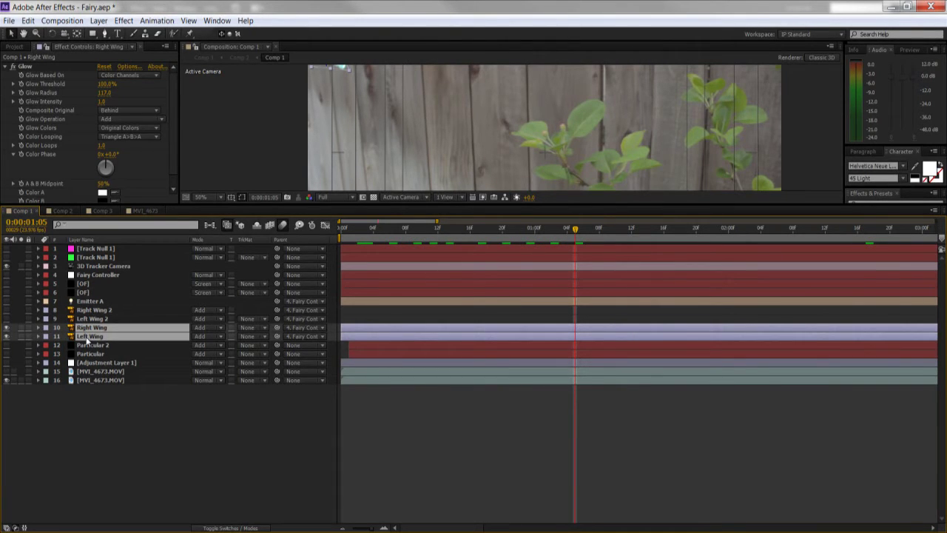
{"action": "key", "text": "e"}
{"action": "key", "text": "e"}
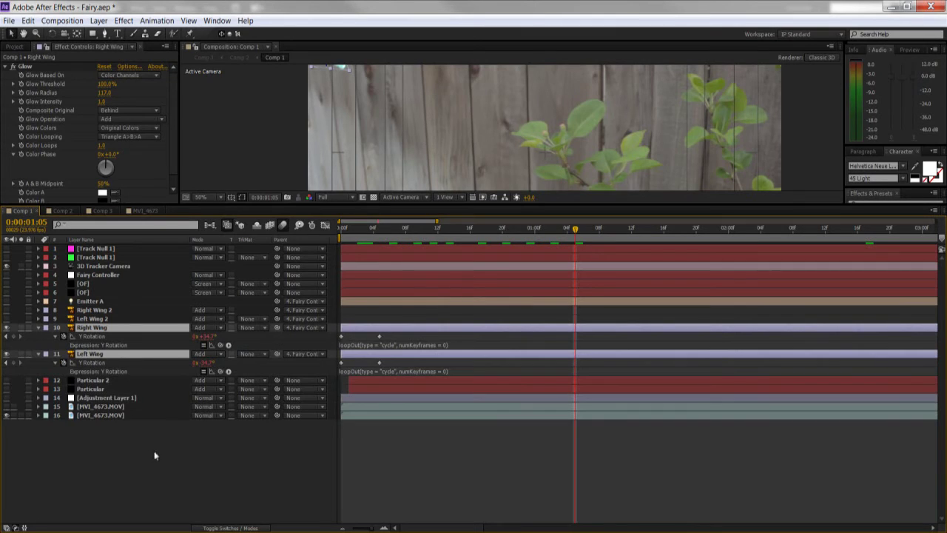
{"action": "left_click", "coordinate": [241, 460]}
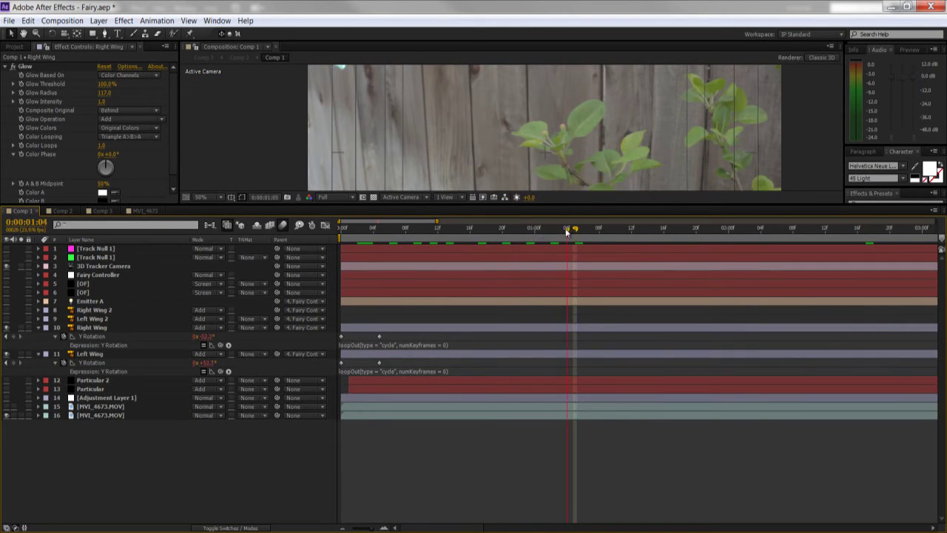
{"action": "left_click_drag", "start_coordinate": [576, 224], "coordinate": [341, 235]}
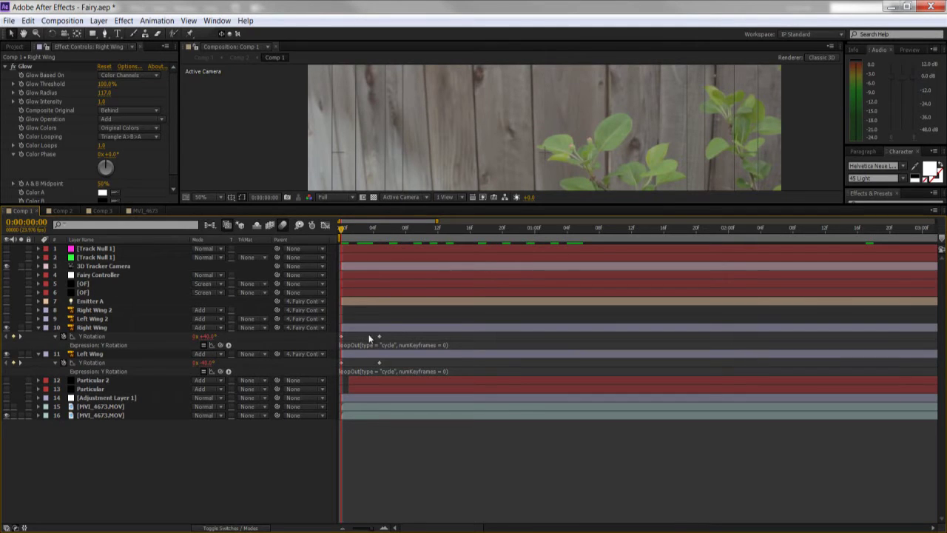
Return to the MVI_4673 composition and delete its 3D Tracker Camera and Track Null 1 layers
{"action": "left_click", "coordinate": [146, 211]}
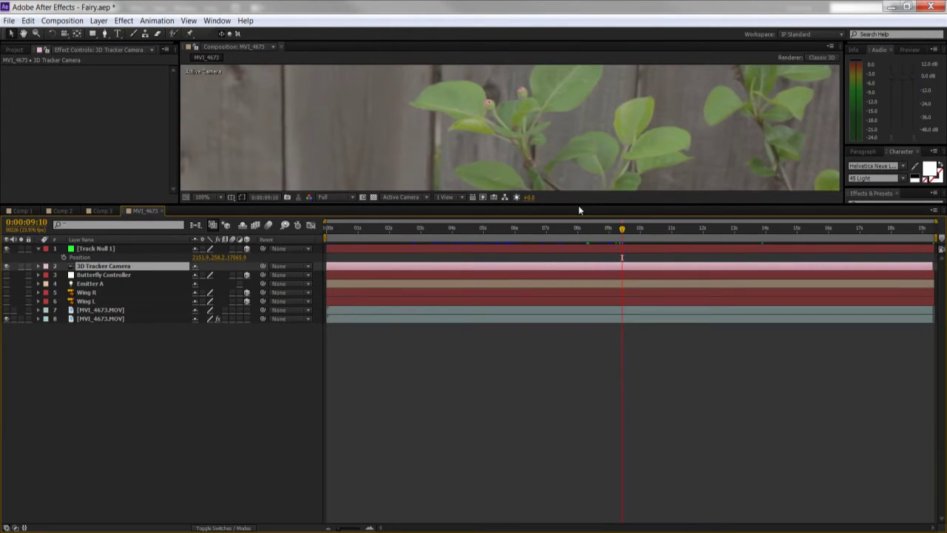
{"action": "left_click_drag", "start_coordinate": [578, 208], "coordinate": [582, 354]}
{"action": "key", "text": "Delete"}
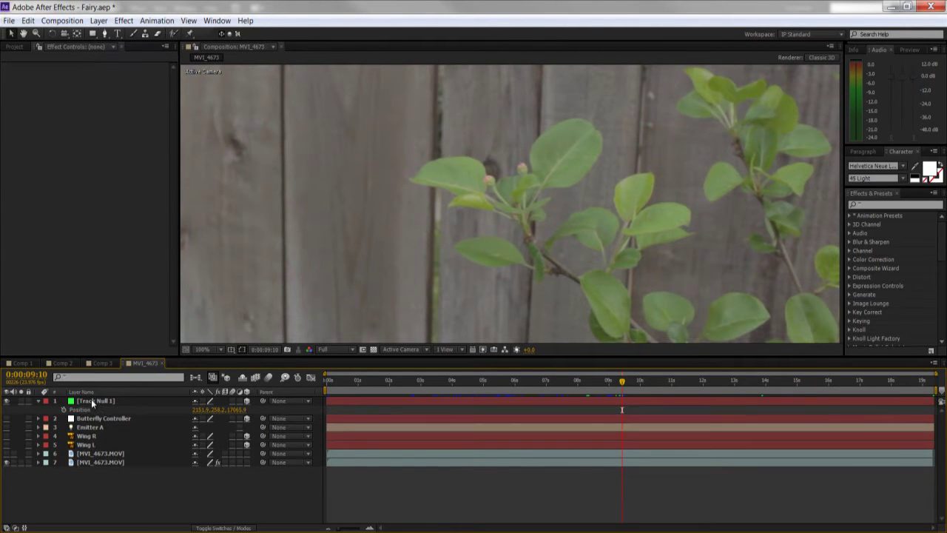
{"action": "left_click", "coordinate": [92, 400]}
{"action": "key", "text": "Delete"}
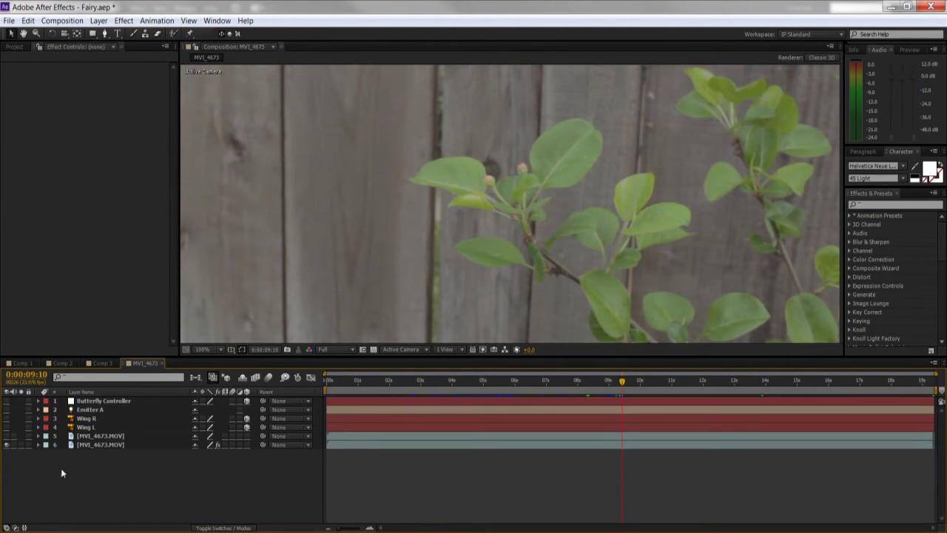
Hide the MVI_4673.MOV footage and make Wing R, Wing L, Emitter A and Butterfly Controller visible
{"action": "left_click", "coordinate": [7, 418]}
{"action": "left_click", "coordinate": [7, 419], "text": "alt"}
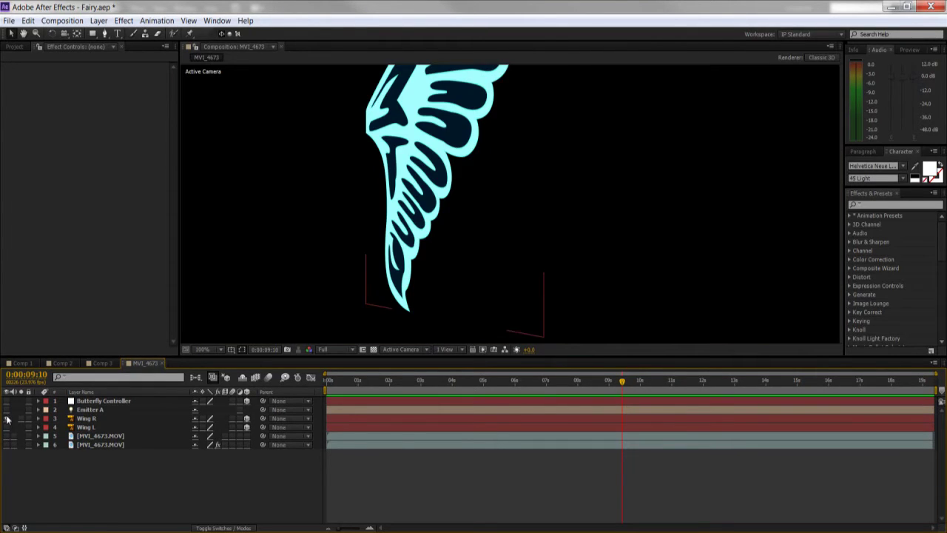
{"action": "left_click", "coordinate": [7, 409]}
{"action": "left_click", "coordinate": [7, 401]}
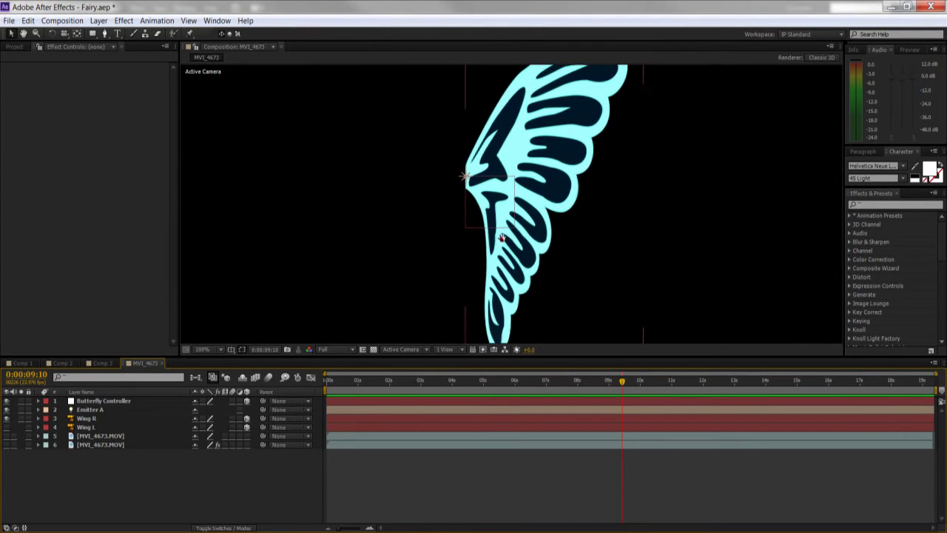
{"action": "scroll", "coordinate": [393, 195], "scroll_direction": "down", "scroll_amount": 1}
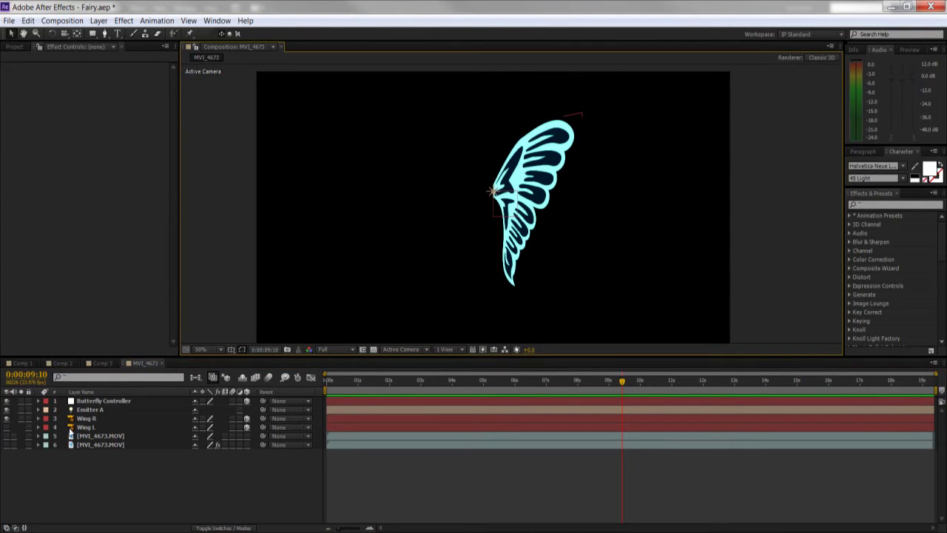
{"action": "left_click", "coordinate": [7, 427]}
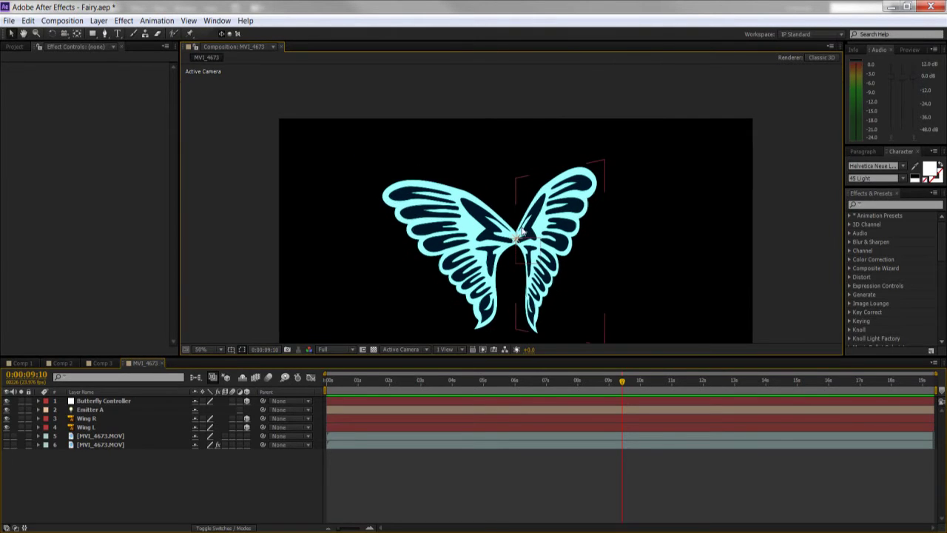
Set Y Rotation keyframes on both Wing R and Wing L at 0:00:09:10
{"action": "left_click", "coordinate": [119, 427]}
{"action": "left_click", "coordinate": [115, 418], "text": "shift"}
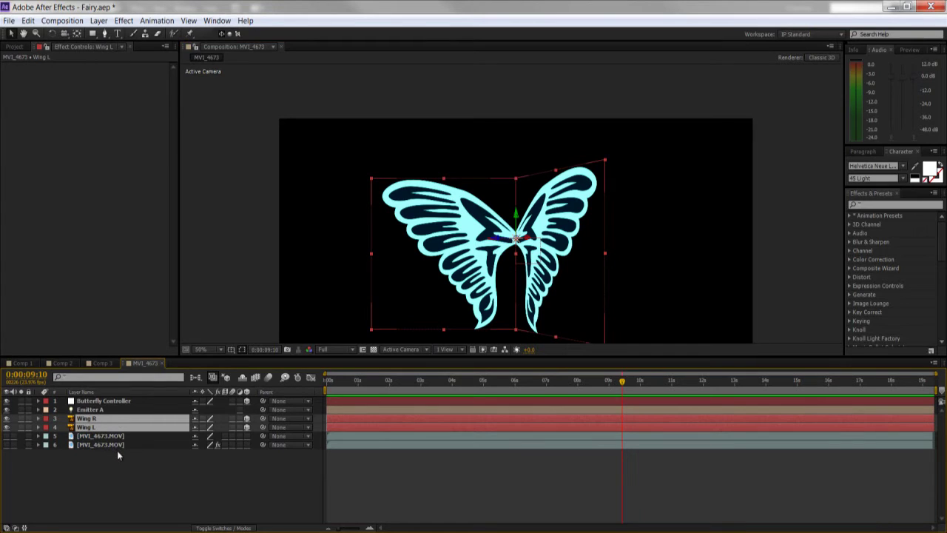
{"action": "key", "text": "r"}
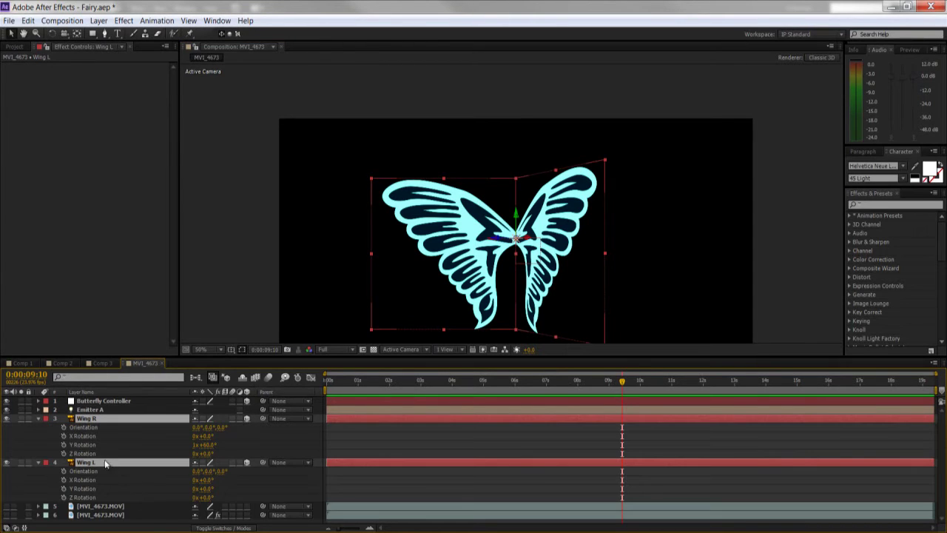
{"action": "left_click", "coordinate": [64, 444]}
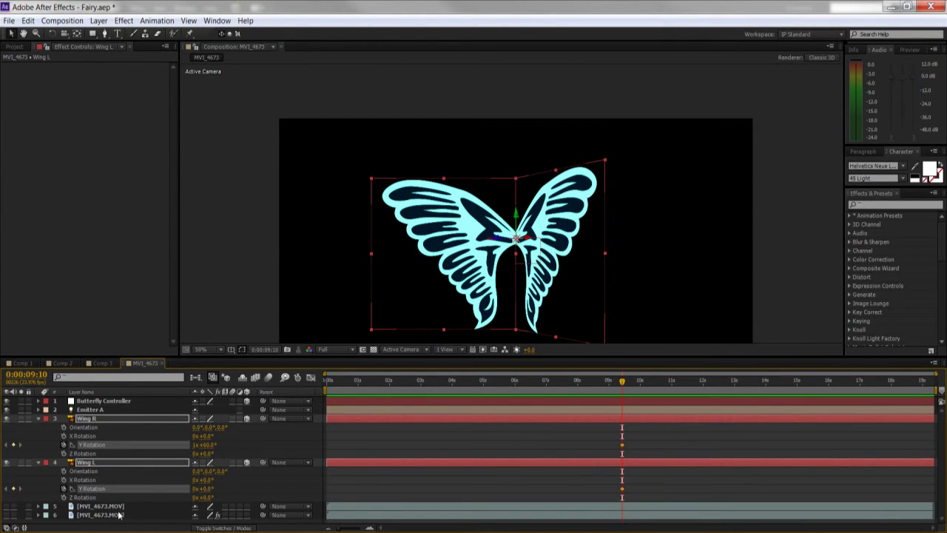
{"action": "left_click", "coordinate": [503, 446]}
Show only the layers' animated properties, collapsing Emitter A and the Position expressions of Wing R and Wing L
{"action": "key", "text": "r"}
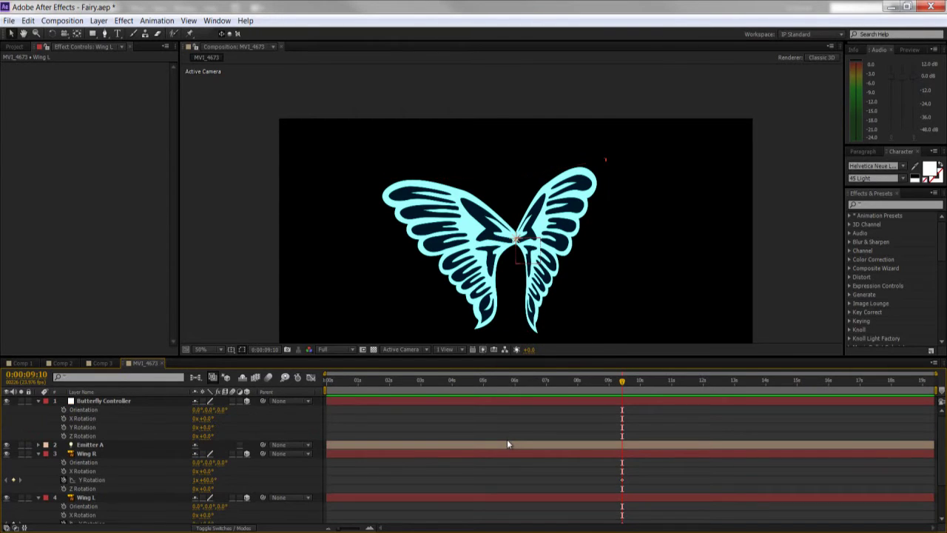
{"action": "key", "text": "e"}
{"action": "key", "text": "e"}
{"action": "key", "text": "u"}
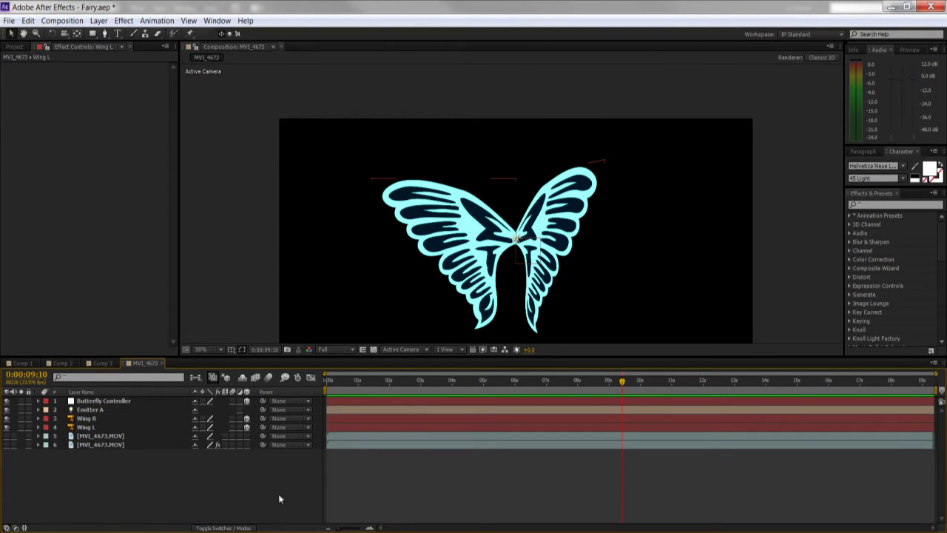
{"action": "key", "text": "u"}
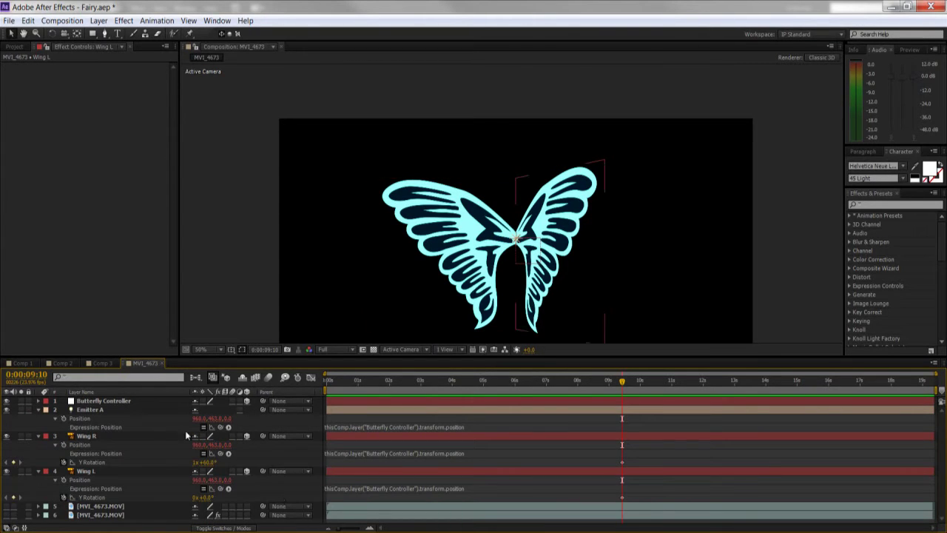
{"action": "left_click", "coordinate": [39, 410]}
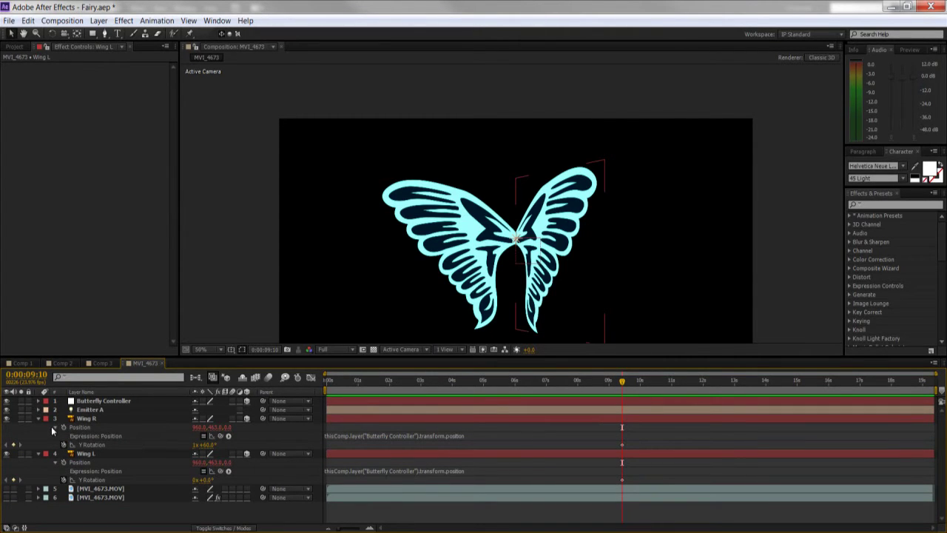
{"action": "left_click", "coordinate": [55, 428]}
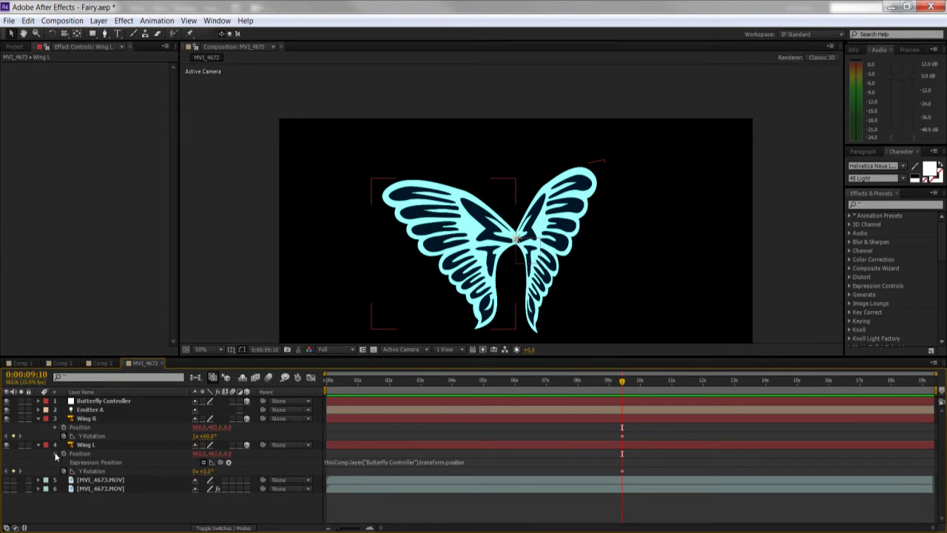
{"action": "left_click", "coordinate": [55, 454]}
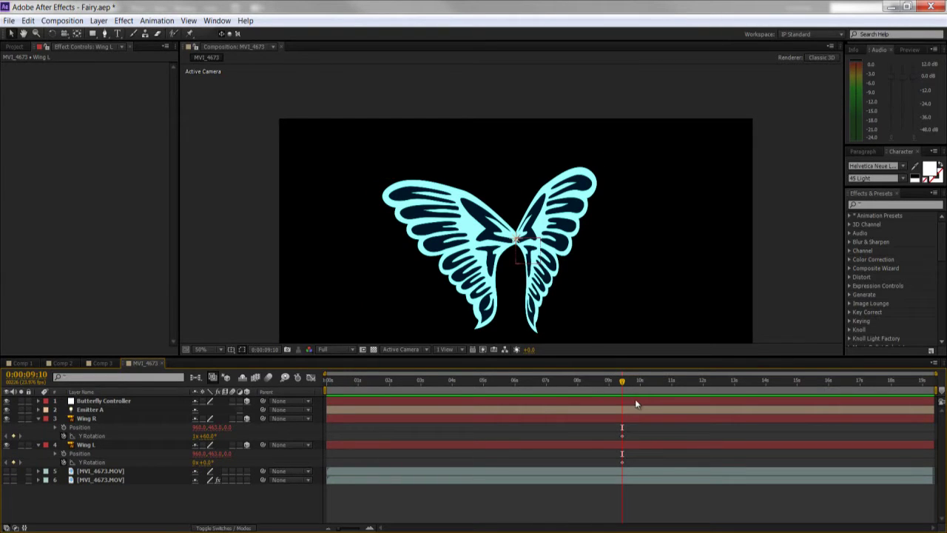
Move the current time to 0:00:10:04 and select the Wing R layer
{"action": "mouse_move", "coordinate": [627, 392]}
{"action": "left_mouse_down"}
{"action": "mouse_move", "coordinate": [637, 391]}
{"action": "mouse_move", "coordinate": [614, 390]}
{"action": "left_mouse_up"}
{"action": "left_click", "coordinate": [645, 392]}
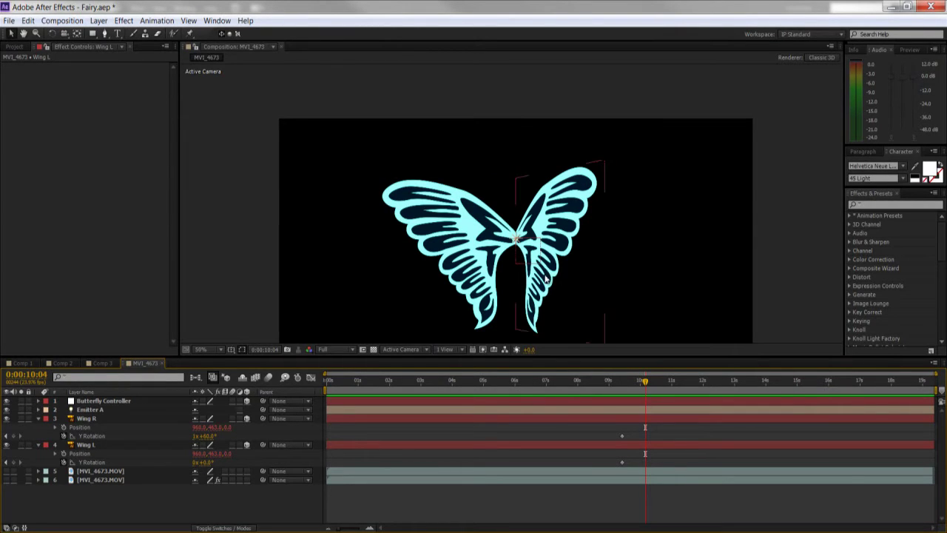
{"action": "left_click", "coordinate": [118, 419]}
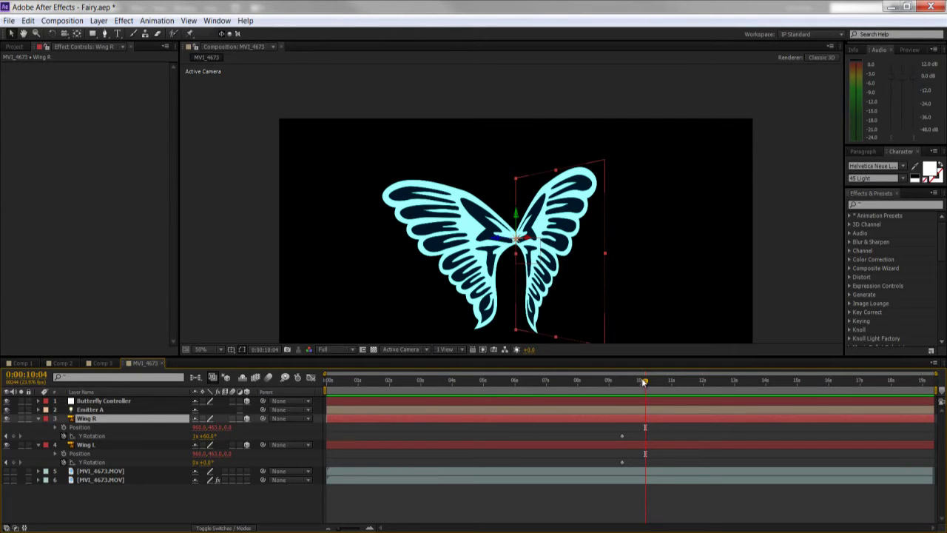
Set Wing R's Y Rotation keyframe at 0:00:09:10 to 70°
{"action": "left_click_drag", "start_coordinate": [644, 382], "coordinate": [622, 382]}
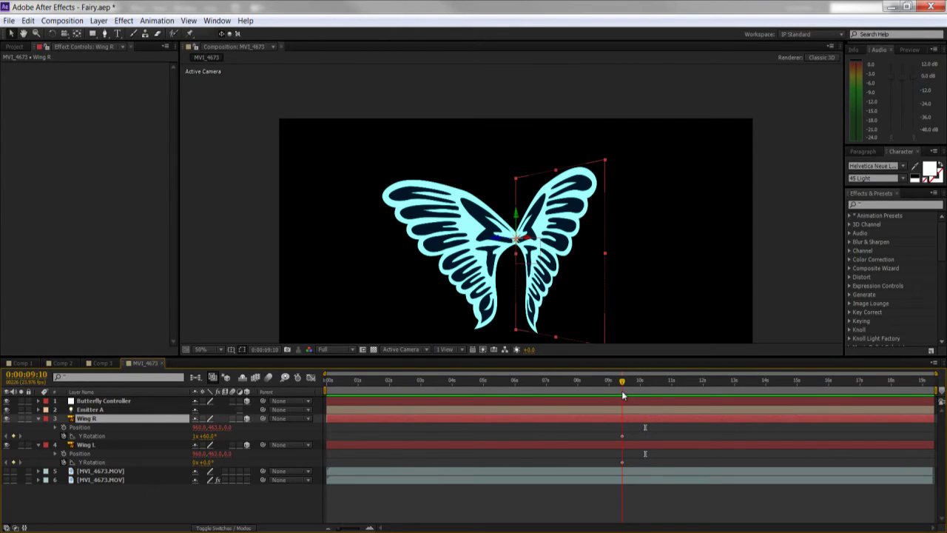
{"action": "mouse_move", "coordinate": [210, 442]}
{"action": "left_mouse_down"}
{"action": "mouse_move", "coordinate": [218, 438]}
{"action": "mouse_move", "coordinate": [196, 440]}
{"action": "mouse_move", "coordinate": [204, 435]}
{"action": "mouse_move", "coordinate": [133, 413]}
{"action": "mouse_move", "coordinate": [176, 428]}
{"action": "mouse_move", "coordinate": [162, 434]}
{"action": "mouse_move", "coordinate": [201, 435]}
{"action": "mouse_move", "coordinate": [210, 448]}
{"action": "left_mouse_up"}
{"action": "left_click", "coordinate": [197, 435]}
{"action": "left_click", "coordinate": [207, 435]}
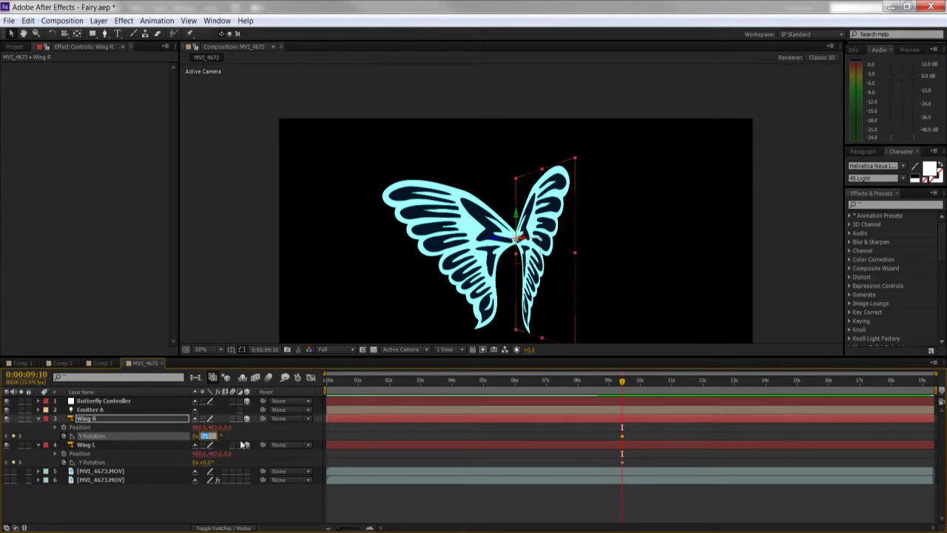
{"action": "type", "text": "70"}
{"action": "key", "text": "Return"}
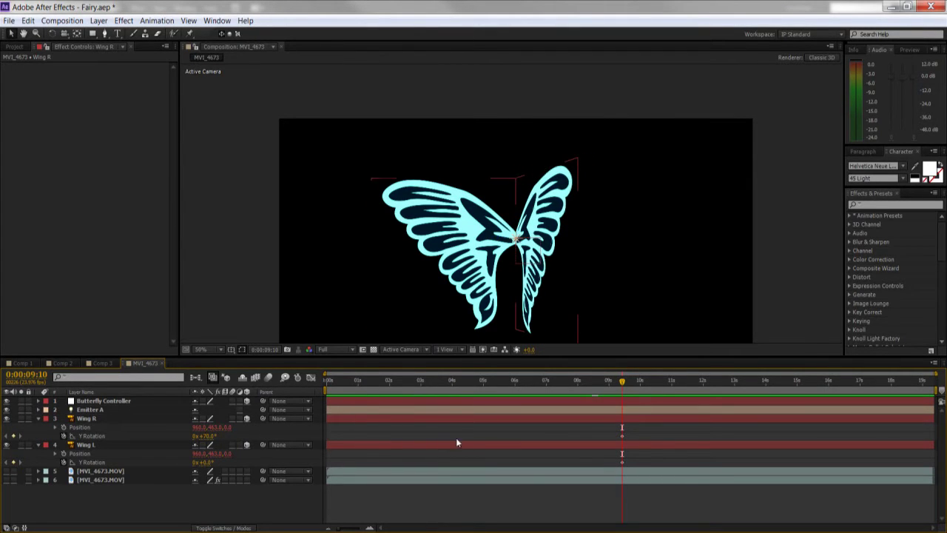
Add a Y Rotation keyframe of -40° to Wing R at 0:00:10:16
{"action": "left_click_drag", "start_coordinate": [641, 386], "coordinate": [663, 386]}
{"action": "left_click_drag", "start_coordinate": [210, 436], "coordinate": [157, 436]}
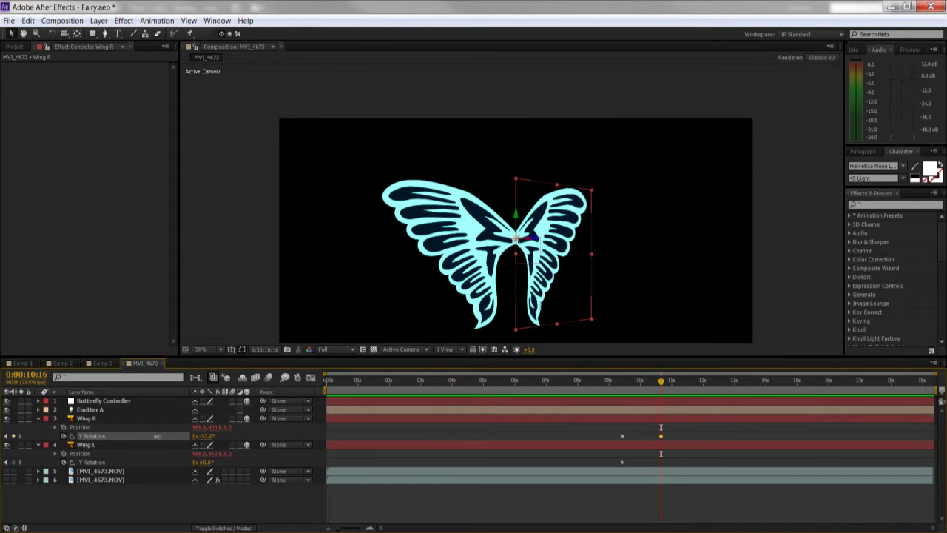
{"action": "left_click", "coordinate": [214, 436]}
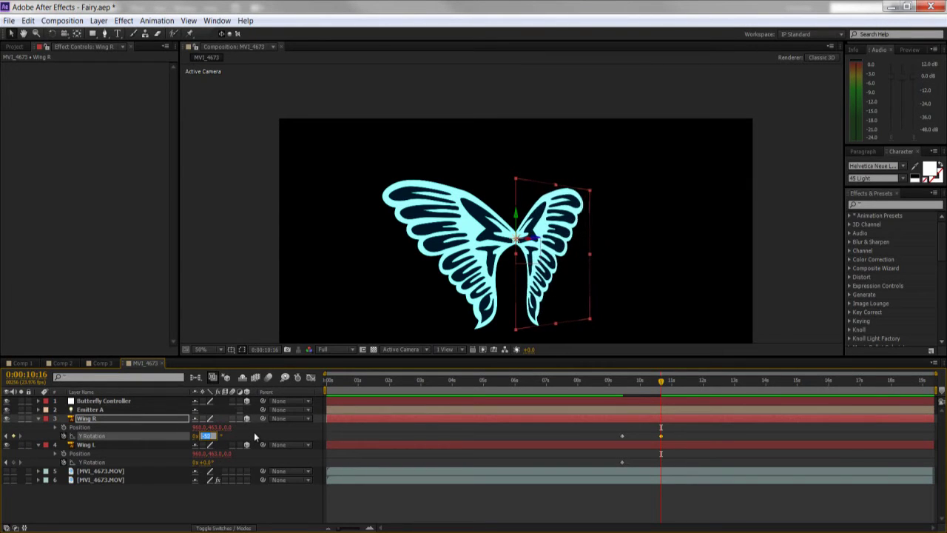
{"action": "type", "text": "40"}
{"action": "key", "text": "Return"}
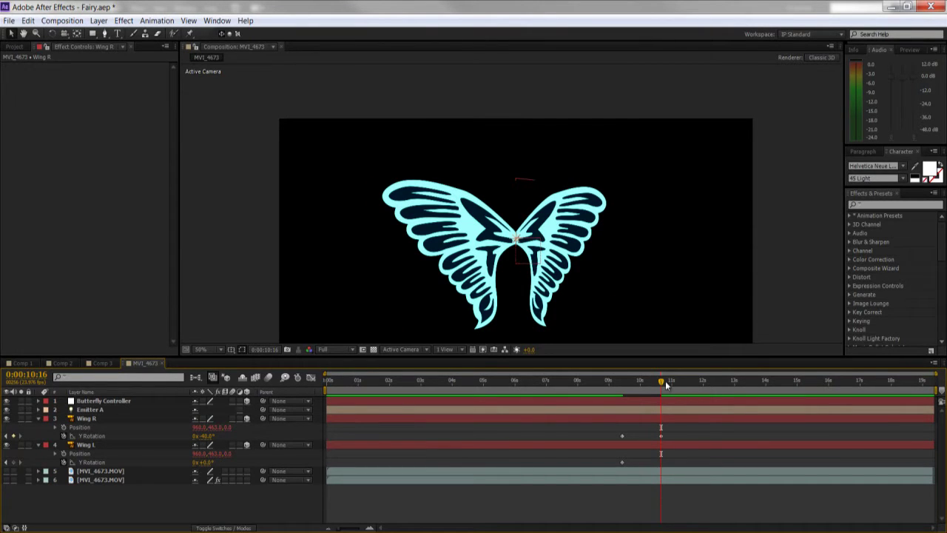
Add the expression loopOut(type = "cycle", numKeyframes = 0) to Wing R's Y Rotation
{"action": "left_click_drag", "start_coordinate": [665, 381], "coordinate": [631, 392]}
{"action": "left_click", "coordinate": [395, 442], "text": "ctrl"}
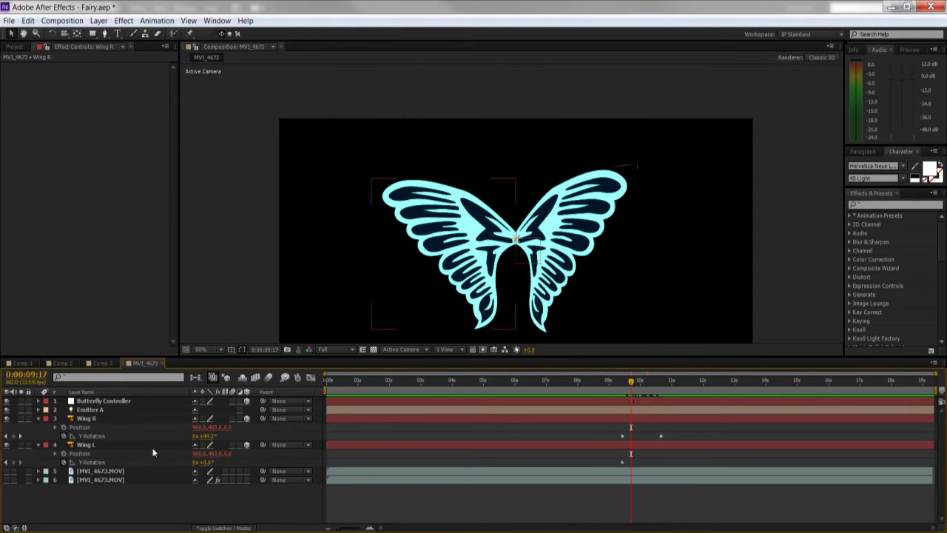
{"action": "left_click", "coordinate": [75, 443], "text": "ctrl"}
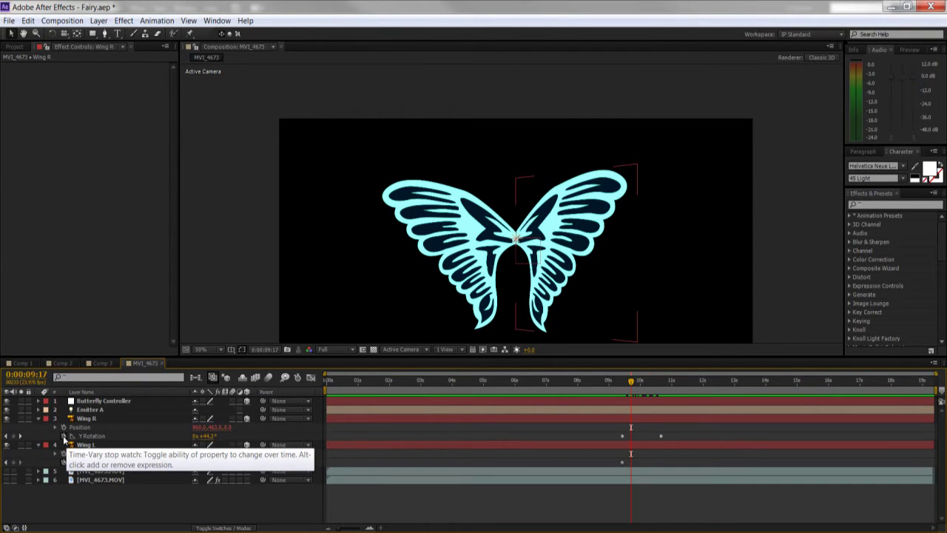
{"action": "left_click", "coordinate": [64, 436], "text": "alt"}
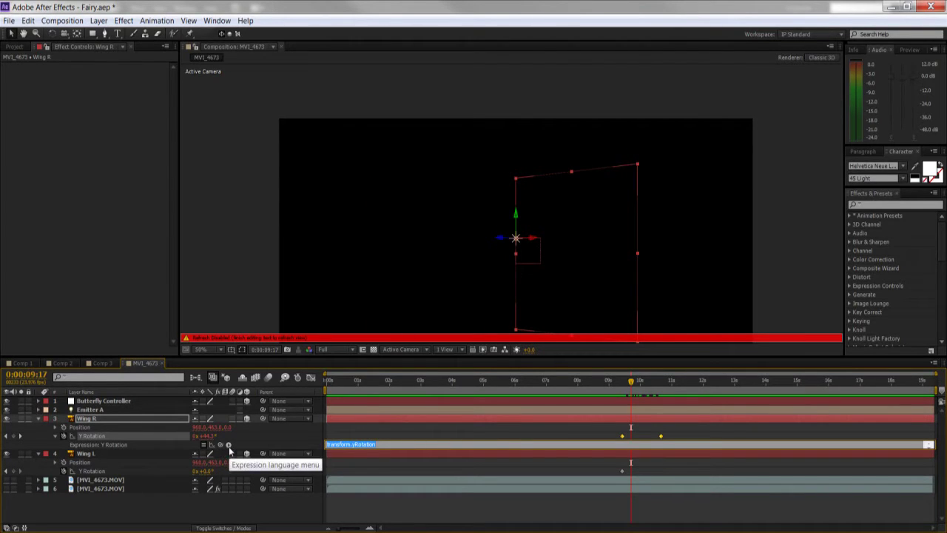
{"action": "left_click", "coordinate": [229, 448]}
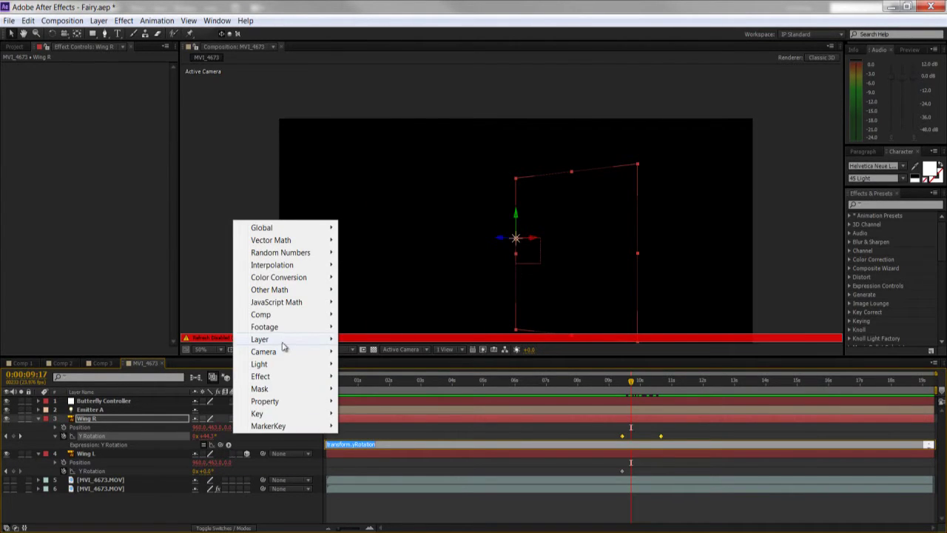
{"action": "mouse_move", "coordinate": [282, 342]}
{"action": "mouse_move", "coordinate": [273, 400]}
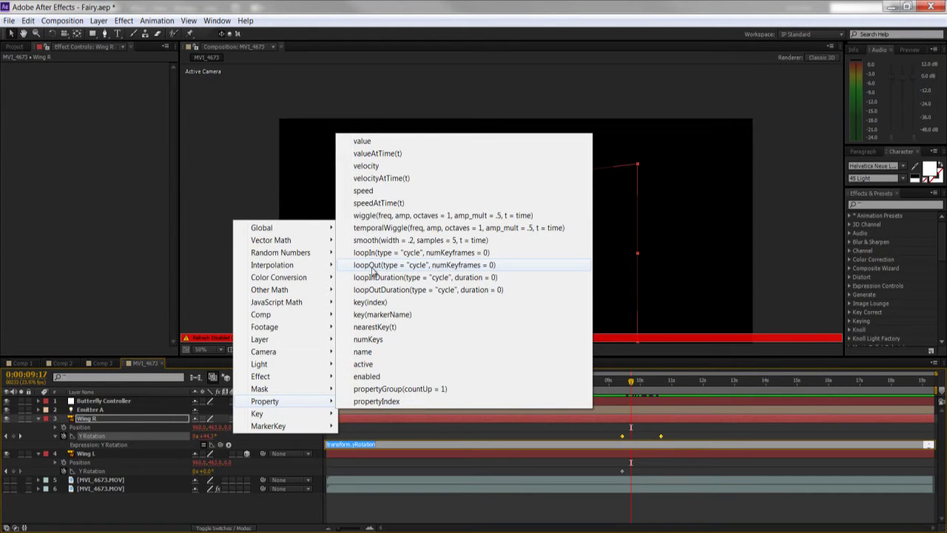
{"action": "left_click", "coordinate": [374, 268]}
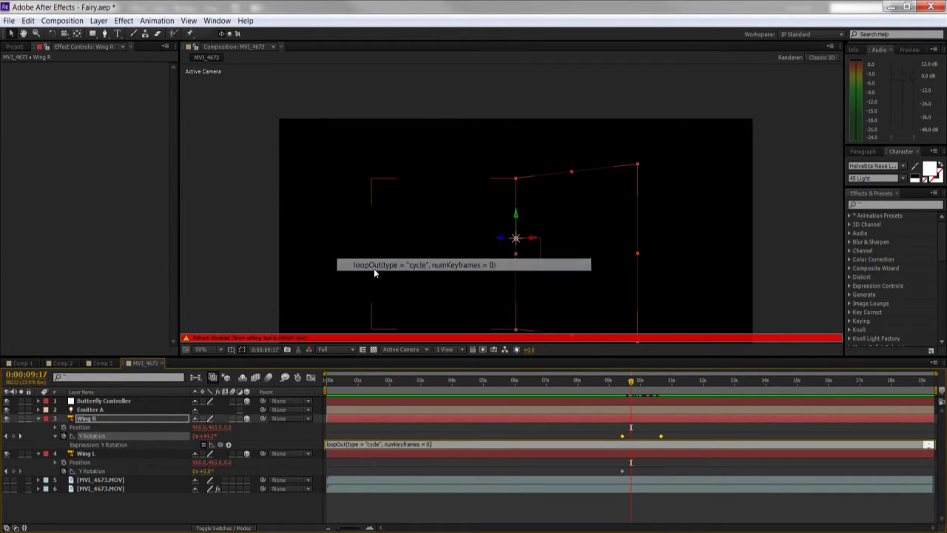
{"action": "left_click", "coordinate": [585, 453]}
Move both of Wing R's Y Rotation keyframes to the start of the timeline and scrub through to check the loop
{"action": "left_click_drag", "start_coordinate": [593, 428], "coordinate": [365, 441]}
{"action": "left_click", "coordinate": [379, 438]}
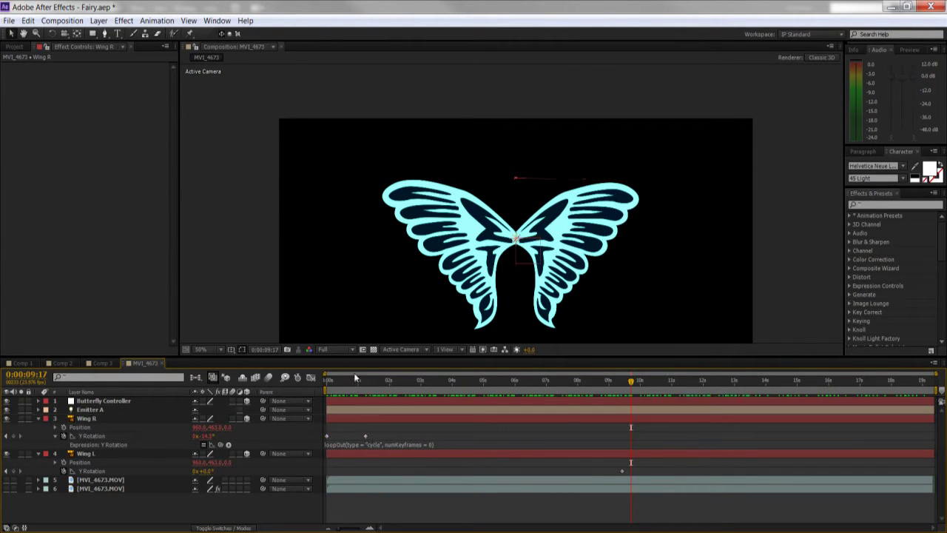
{"action": "left_click", "coordinate": [344, 382]}
{"action": "left_click_drag", "start_coordinate": [345, 384], "coordinate": [638, 381]}
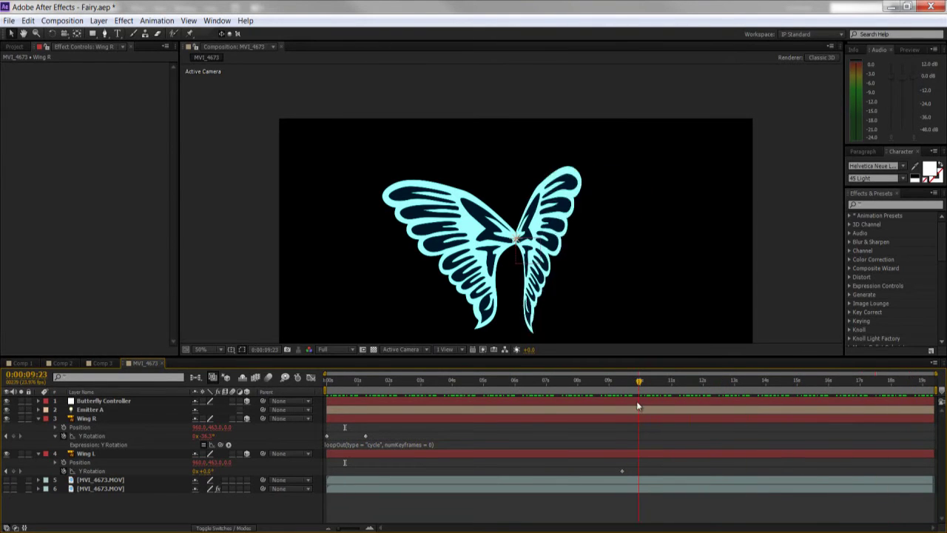
Keyframe Wing L's Y Rotation at -70° at 0:00:00:00 and 40° at 0:00:01:06, deleting its keyframe past 9 seconds
{"action": "left_click", "coordinate": [103, 471]}
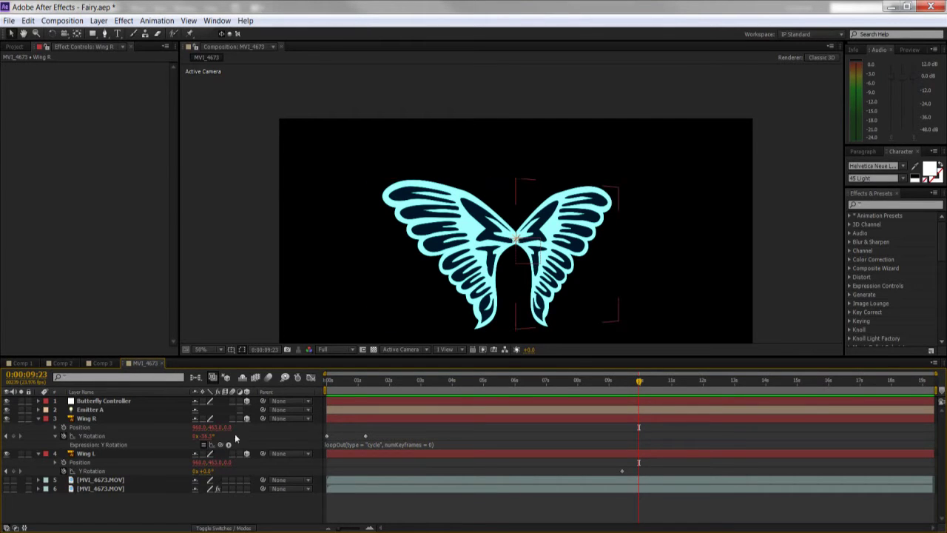
{"action": "key", "text": "Home"}
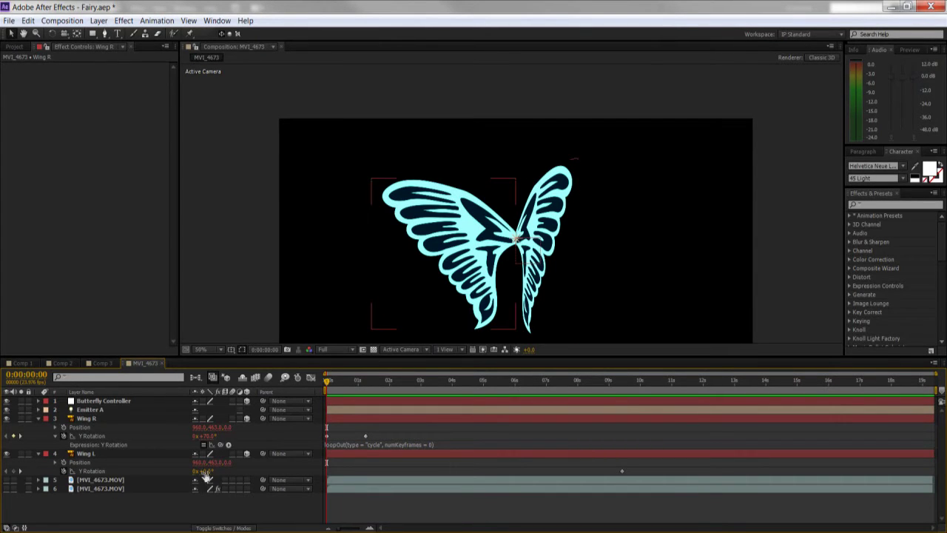
{"action": "left_click_drag", "start_coordinate": [207, 471], "coordinate": [180, 482]}
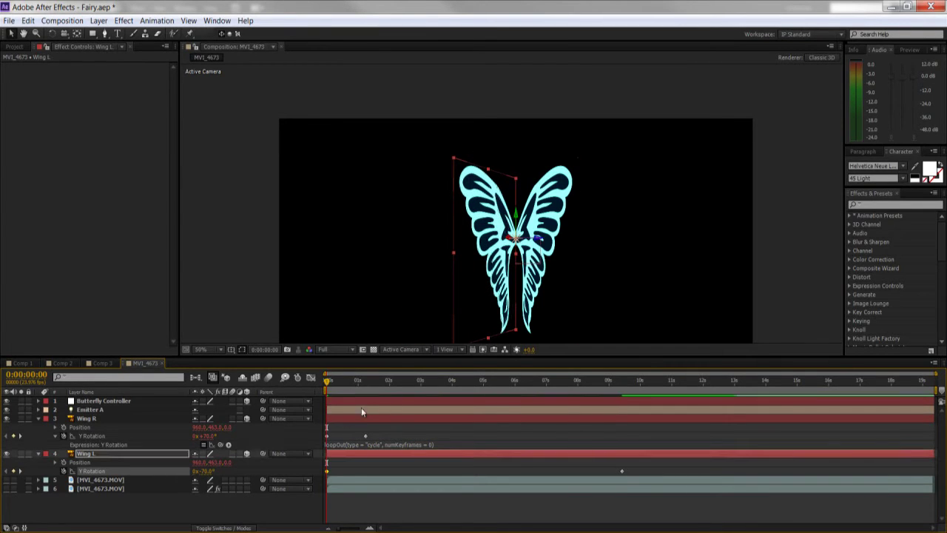
{"action": "left_click", "coordinate": [620, 472]}
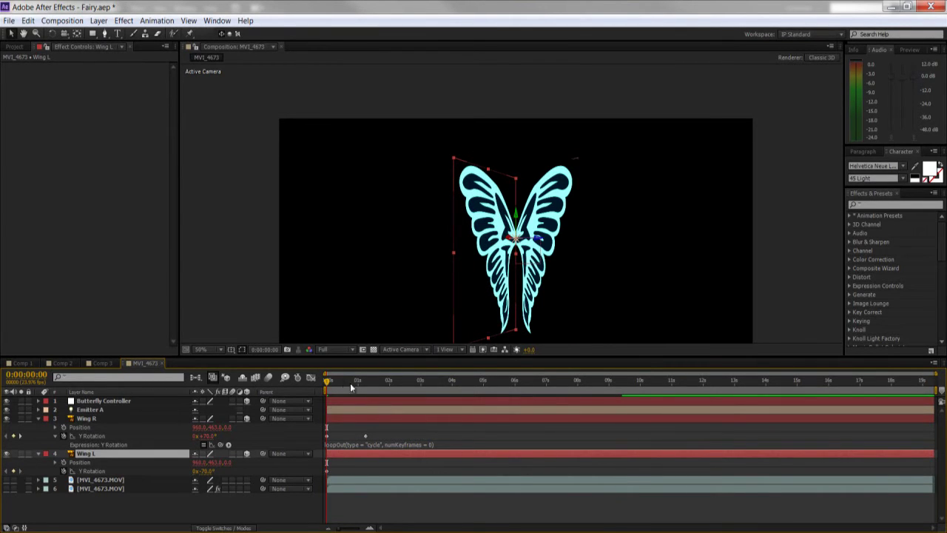
{"action": "left_click_drag", "start_coordinate": [332, 384], "coordinate": [366, 385]}
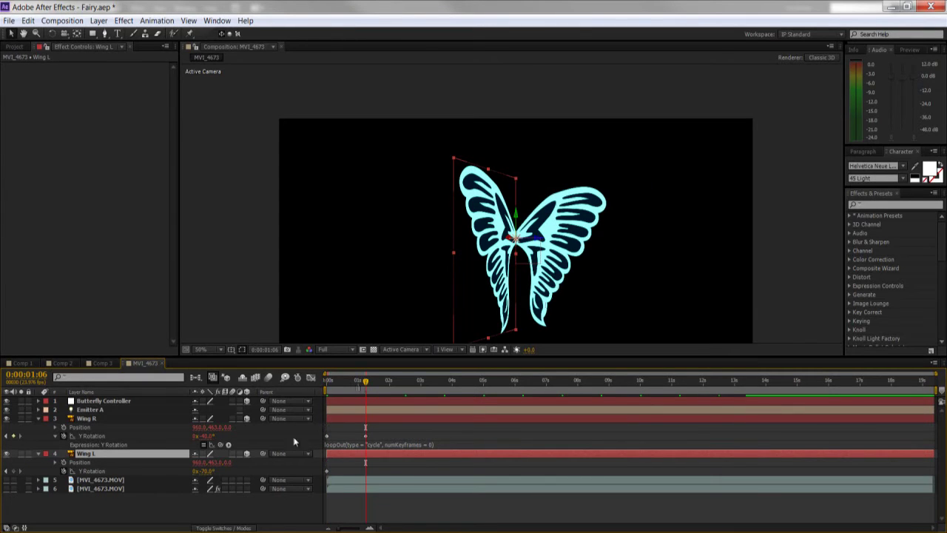
{"action": "left_click_drag", "start_coordinate": [207, 471], "coordinate": [261, 469]}
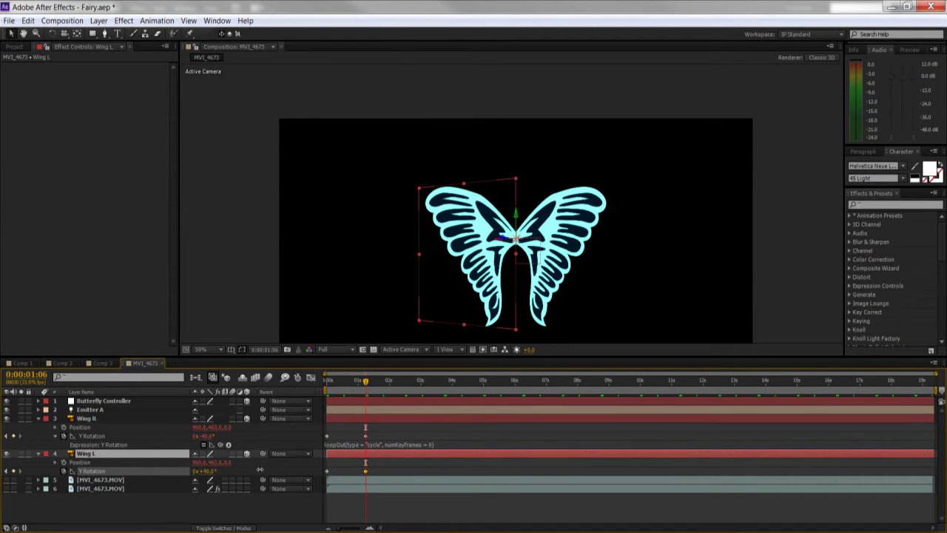
Add the expression loopOut(type = "cycle", numKeyframes = 0) to Wing L's Y Rotation
{"action": "left_click", "coordinate": [63, 472], "text": "alt"}
{"action": "left_click", "coordinate": [229, 480]}
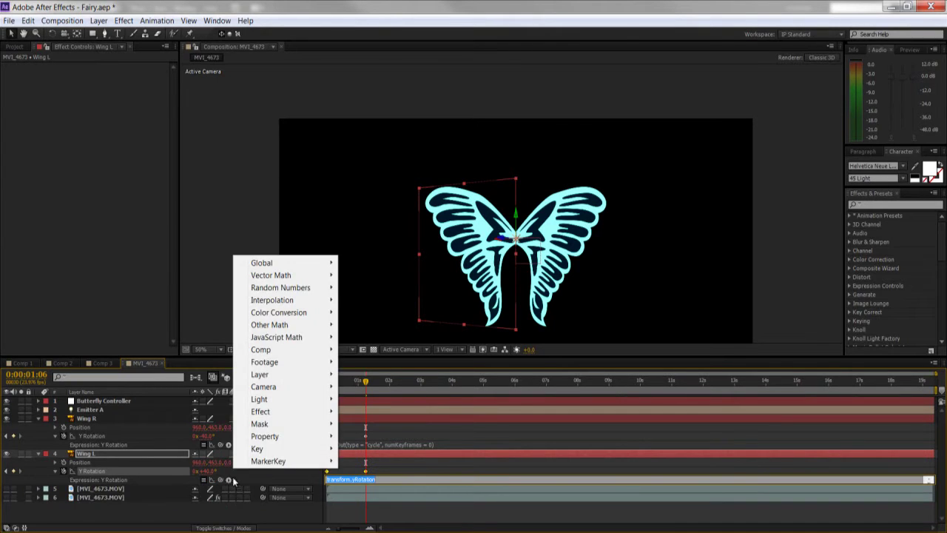
{"action": "mouse_move", "coordinate": [275, 438]}
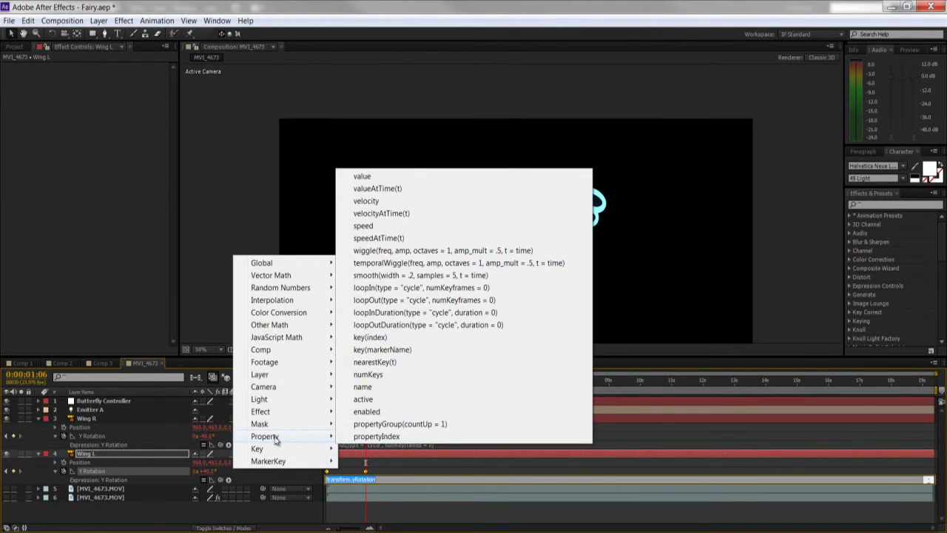
{"action": "left_click", "coordinate": [428, 300]}
{"action": "left_click", "coordinate": [391, 464]}
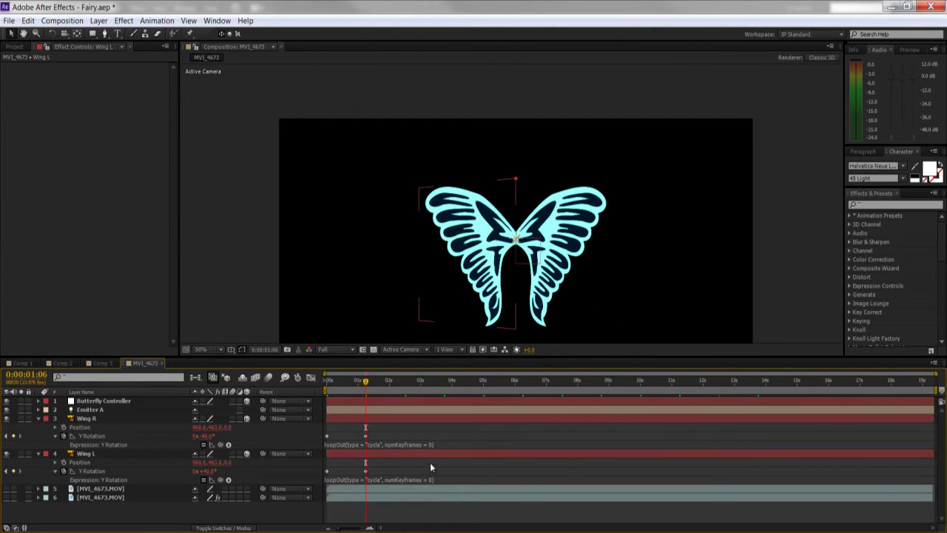
Save the project and preview the wing flapping animation
{"action": "key", "text": "ctrl+s"}
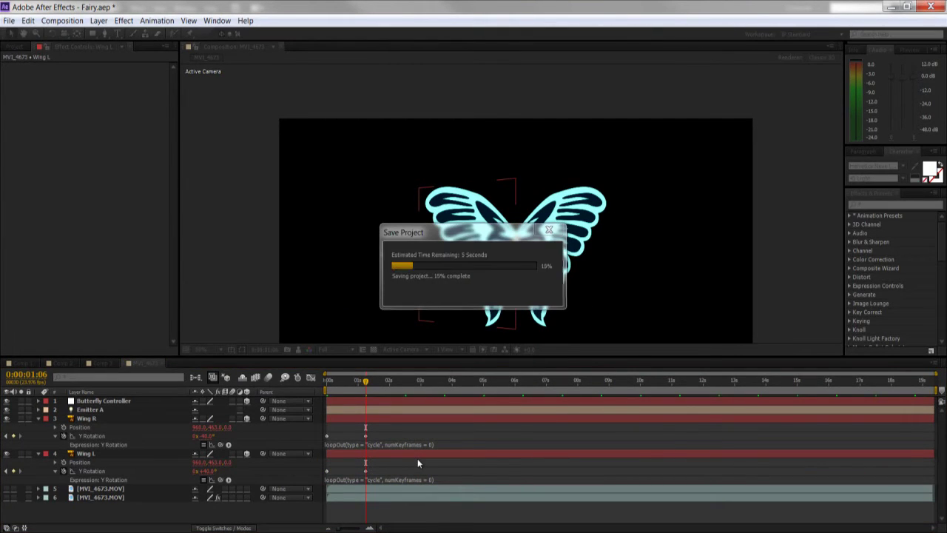
{"action": "key", "text": "KP_0"}
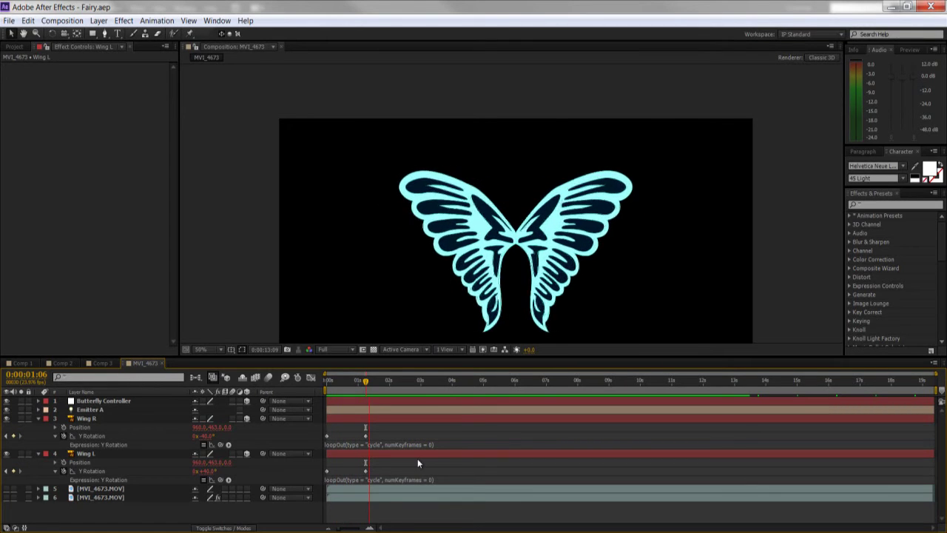
{"action": "key", "text": "space"}
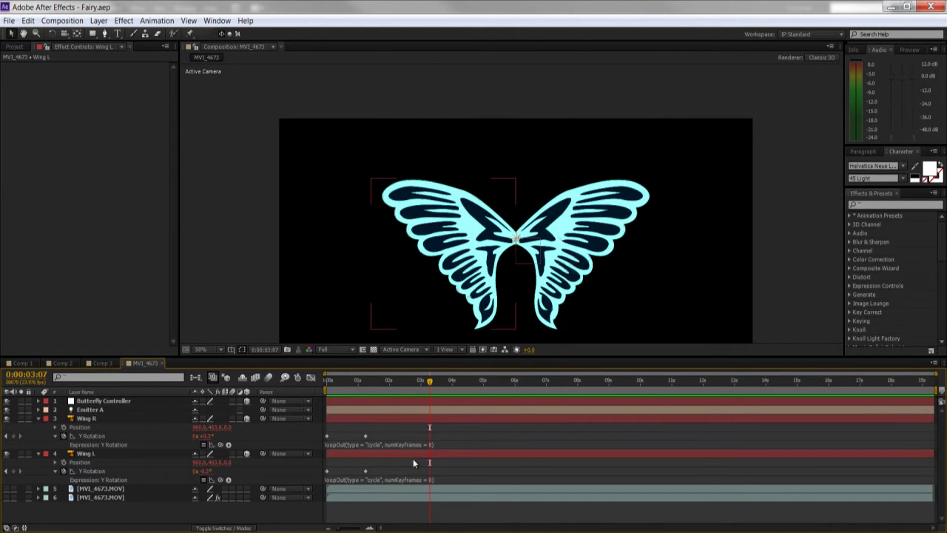
Speed up the flapping by moving both wings' second Y Rotation keyframes to just before 0:00:00:21, and preview the motion
{"action": "left_click", "coordinate": [430, 381]}
{"action": "left_click_drag", "start_coordinate": [430, 380], "coordinate": [363, 439]}
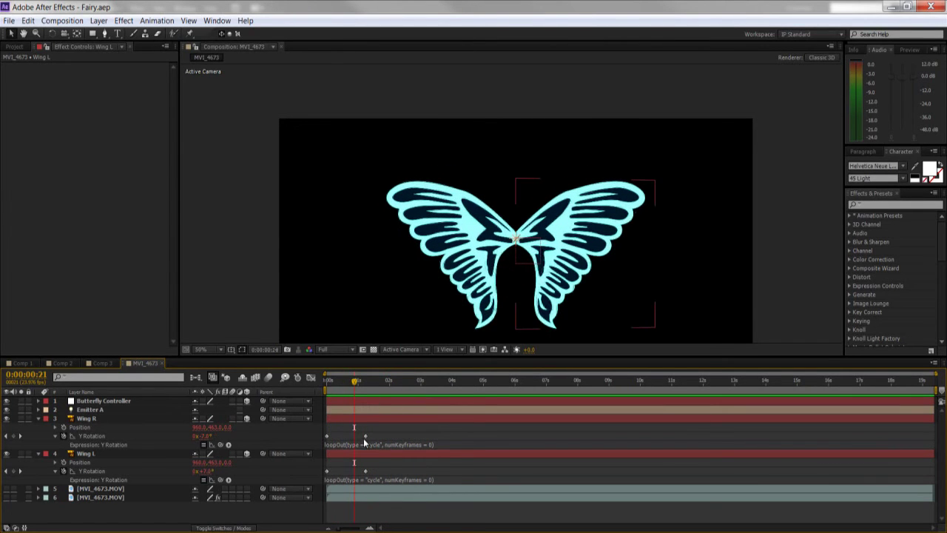
{"action": "left_click", "coordinate": [365, 436]}
{"action": "left_click", "coordinate": [365, 470], "text": "shift"}
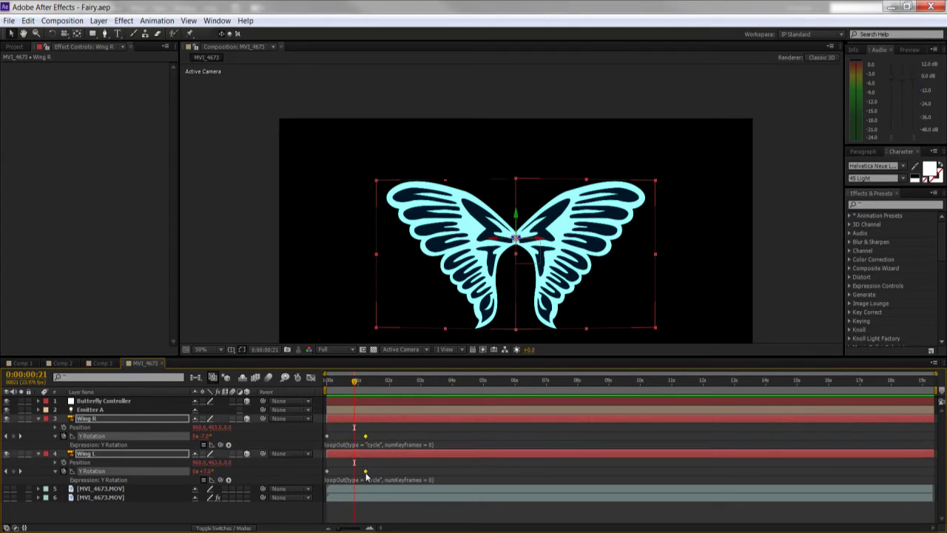
{"action": "double_click", "coordinate": [365, 470]}
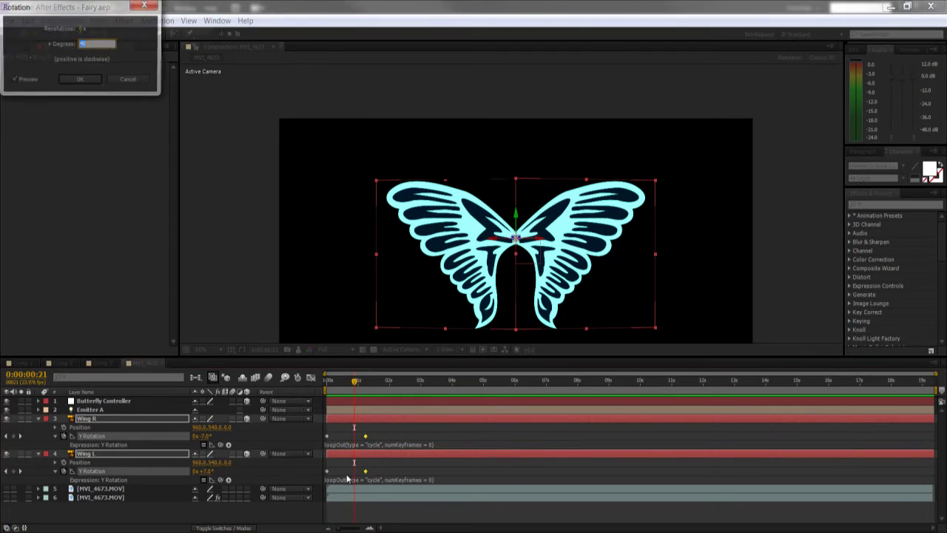
{"action": "left_click", "coordinate": [129, 80]}
{"action": "left_click_drag", "start_coordinate": [368, 476], "coordinate": [354, 476]}
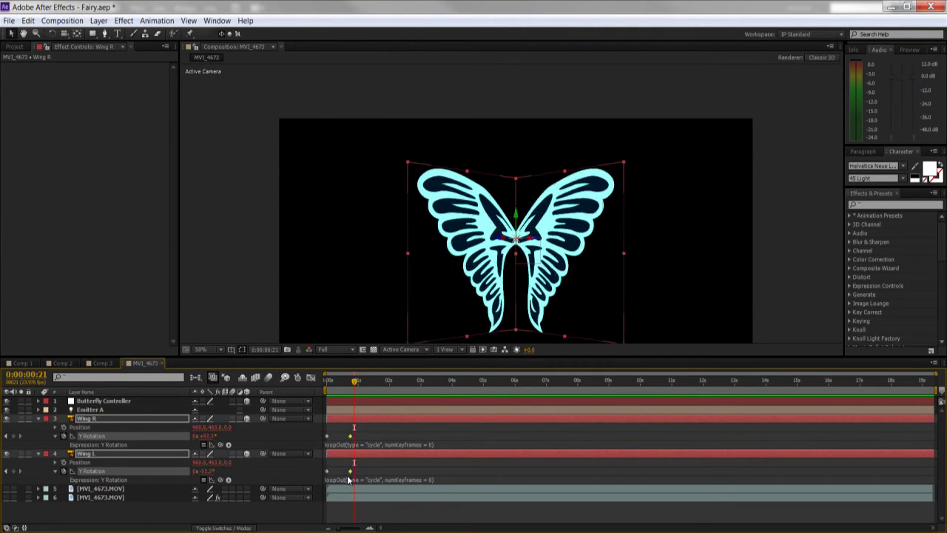
{"action": "key", "text": "KP_0"}
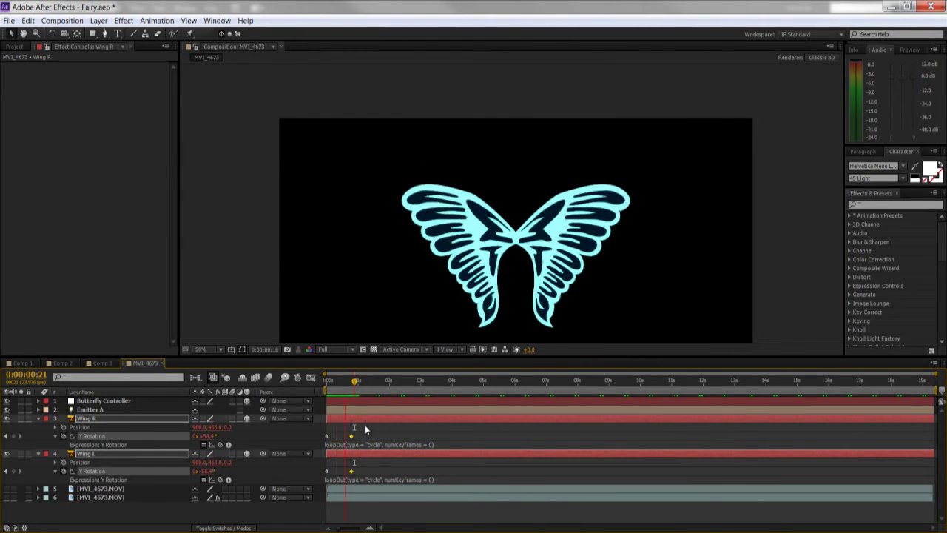
{"action": "key", "text": "space"}
Move the second Y Rotation keyframes of both wings to a few frames after the first, preview the faster flapping, and save the project
{"action": "left_click_drag", "start_coordinate": [351, 436], "coordinate": [334, 443]}
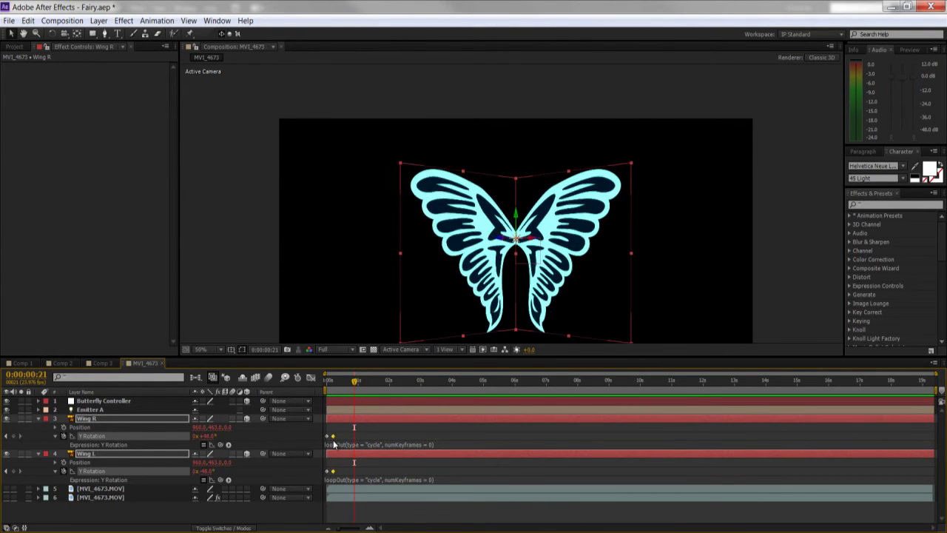
{"action": "key", "text": "space"}
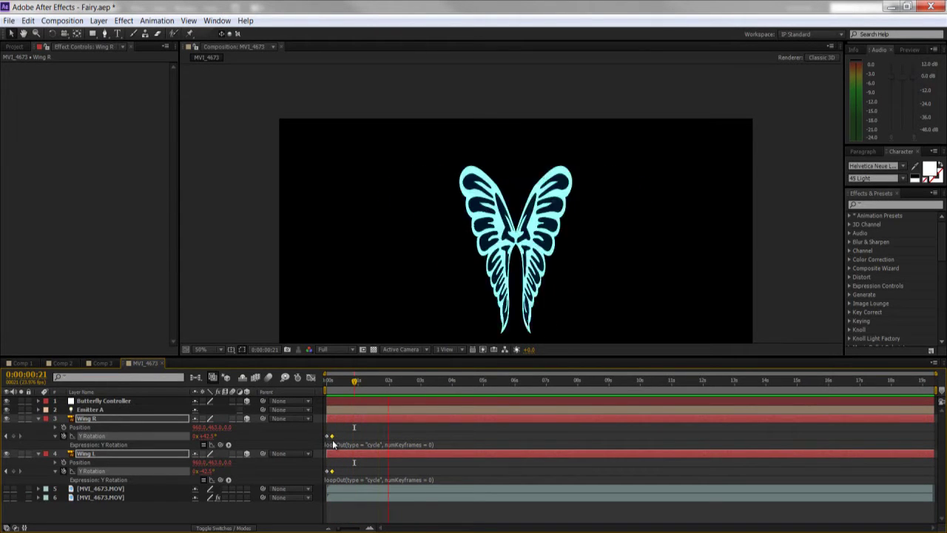
{"action": "key", "text": "space"}
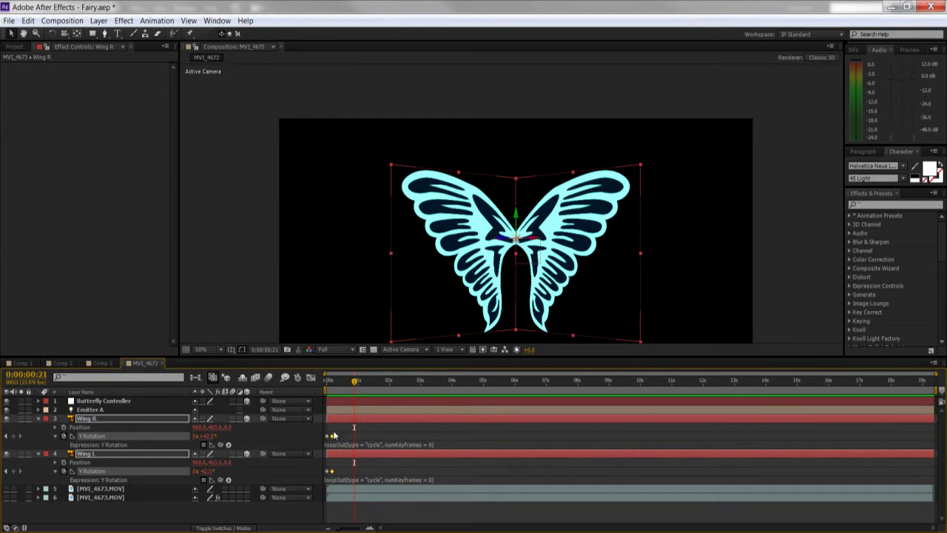
{"action": "key", "text": "ctrl+s"}
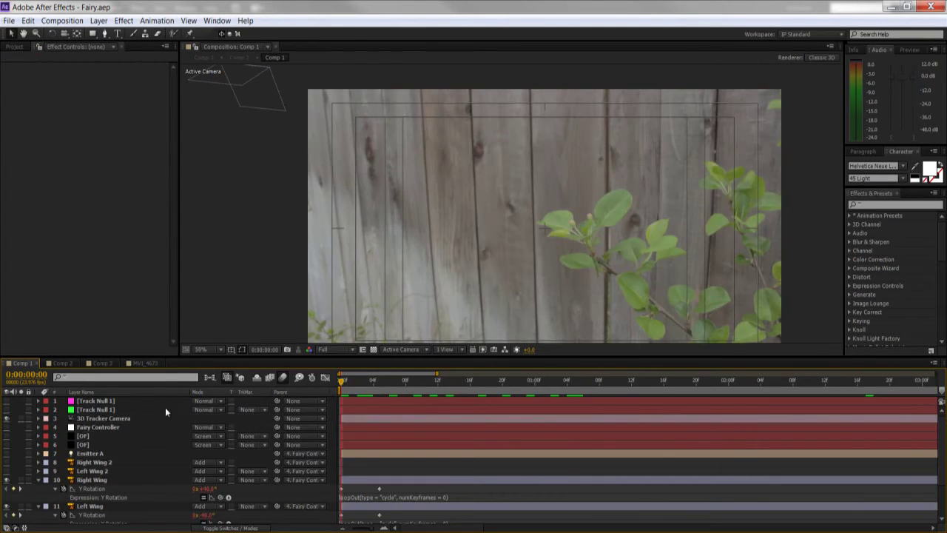
Turn on the visibility of Right Wing 2 and Left Wing 2, and collapse the Right Wing and Left Wing layers
{"action": "left_click_drag", "start_coordinate": [344, 390], "coordinate": [395, 388]}
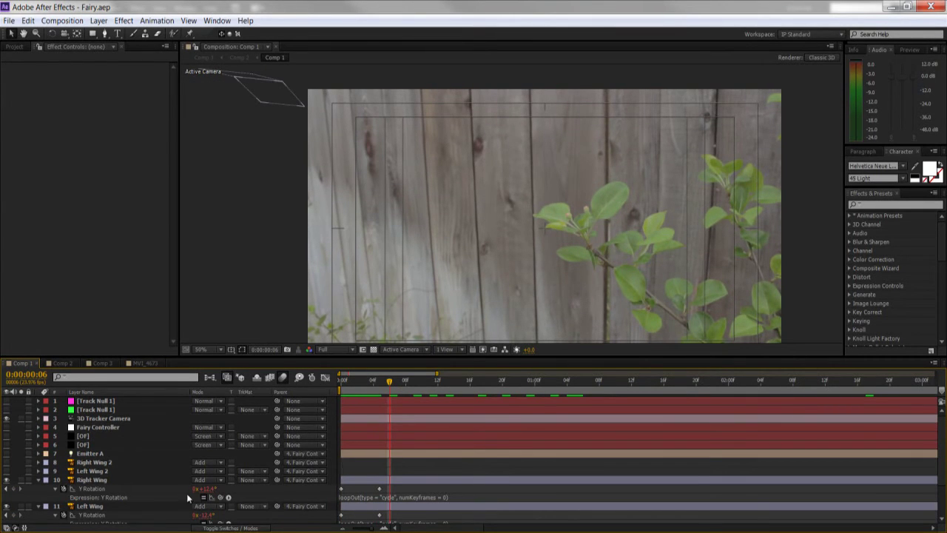
{"action": "scroll", "coordinate": [143, 458], "scroll_direction": "down", "scroll_amount": 1}
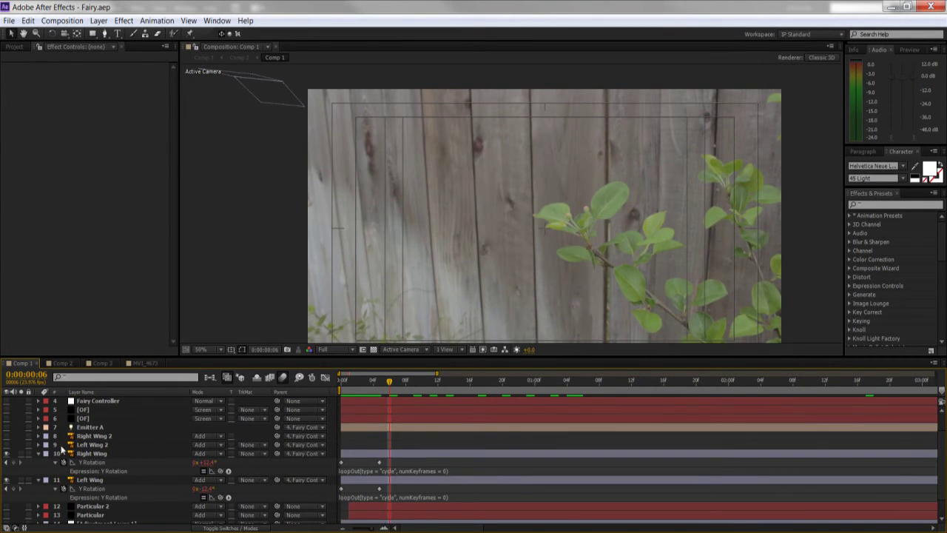
{"action": "left_click_drag", "start_coordinate": [6, 445], "coordinate": [6, 436]}
{"action": "left_click", "coordinate": [39, 453]}
{"action": "left_click", "coordinate": [38, 465]}
{"action": "key", "text": "minus"}
{"action": "key", "text": "minus"}
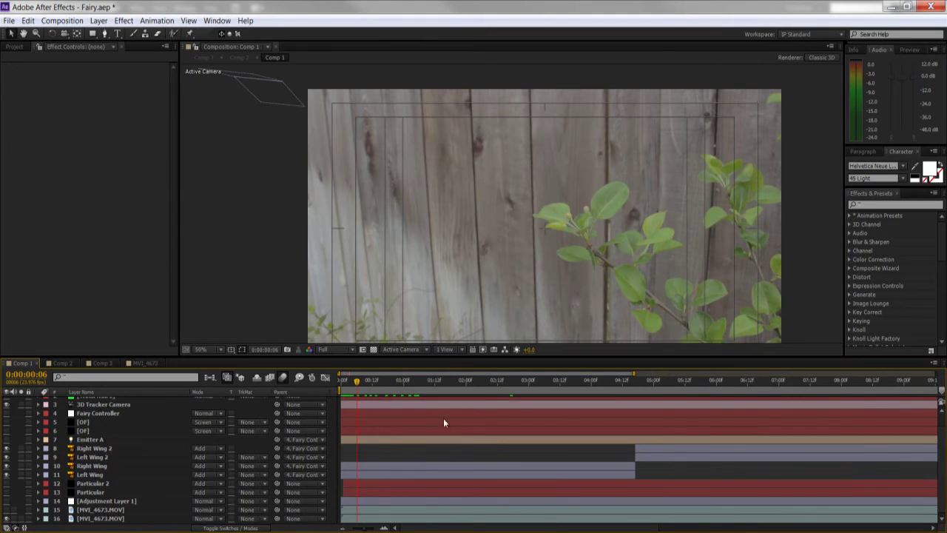
Move to 0:00:02:00 and reveal the Y Rotation keyframes and loop expressions of the Right Wing and Left Wing layers
{"action": "left_click", "coordinate": [363, 385]}
{"action": "left_click_drag", "start_coordinate": [363, 386], "coordinate": [468, 403]}
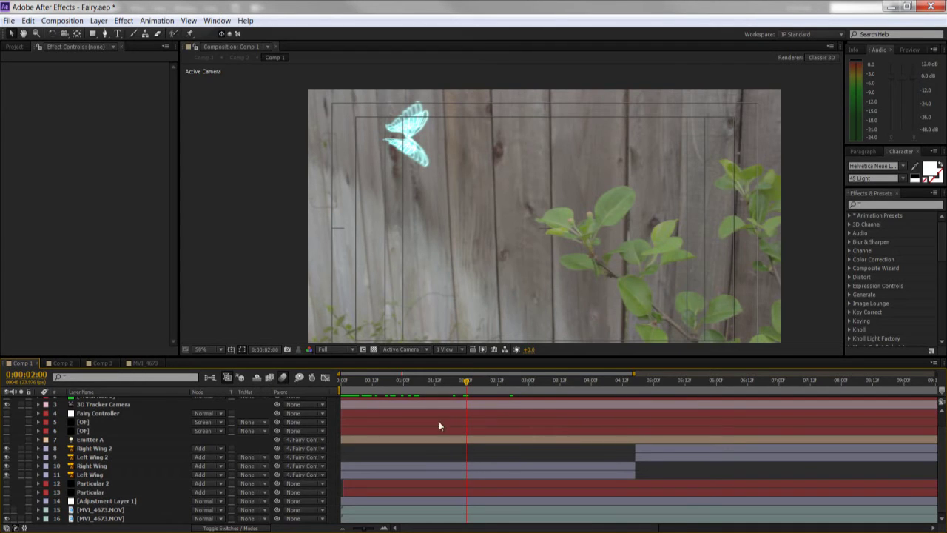
{"action": "left_click", "coordinate": [99, 466]}
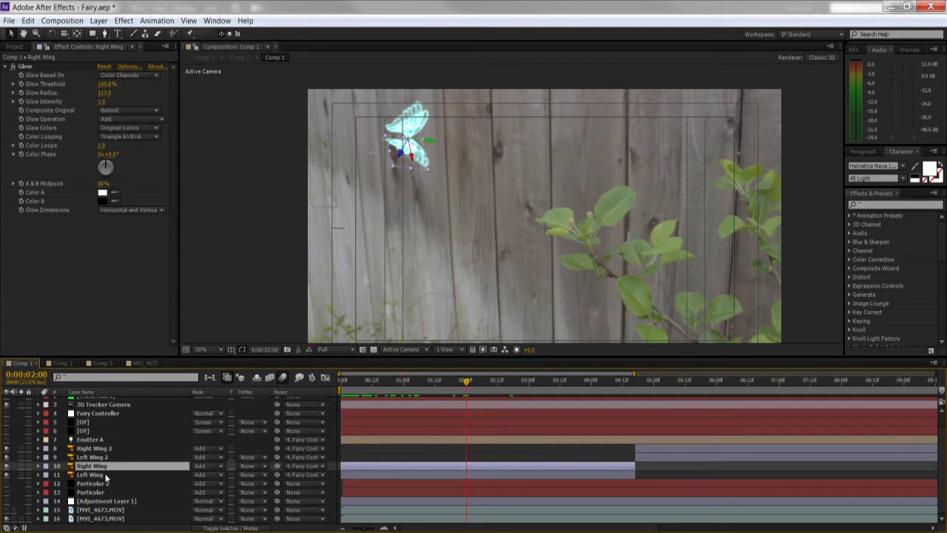
{"action": "left_click", "coordinate": [104, 474], "text": "ctrl"}
{"action": "key", "text": "e"}
{"action": "key", "text": "e"}
{"action": "scroll", "coordinate": [351, 489], "scroll_direction": "up", "scroll_amount": 3}
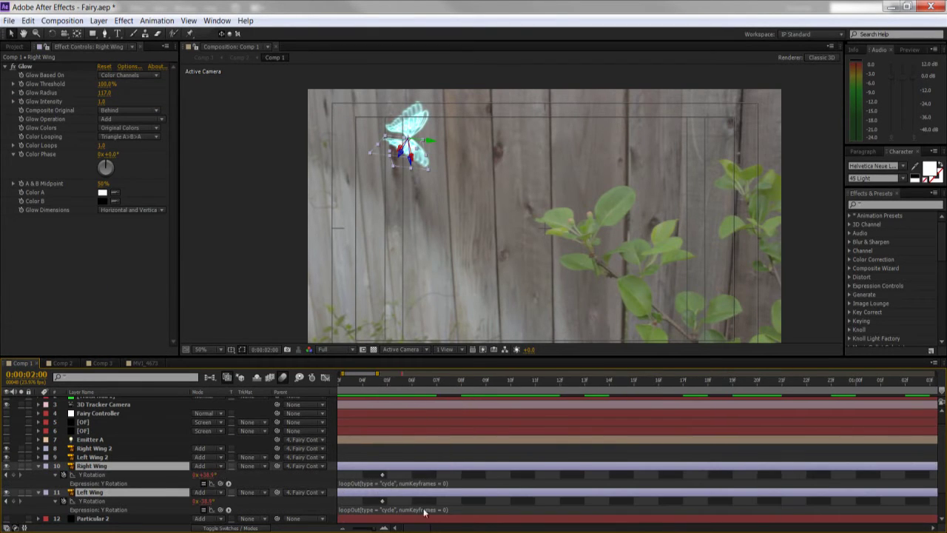
Examine the flap cycle between the two Y Rotation keyframes of Right Wing and Left Wing from 0:00:00:00 to 0:00:00:05
{"action": "scroll", "coordinate": [349, 453], "scroll_direction": "left", "scroll_amount": 1}
{"action": "left_click", "coordinate": [341, 383]}
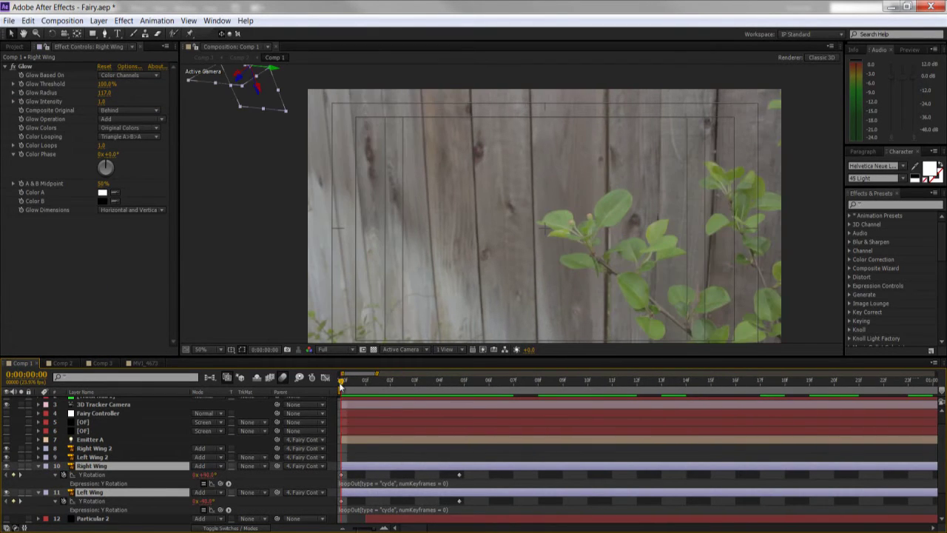
{"action": "key", "text": "space"}
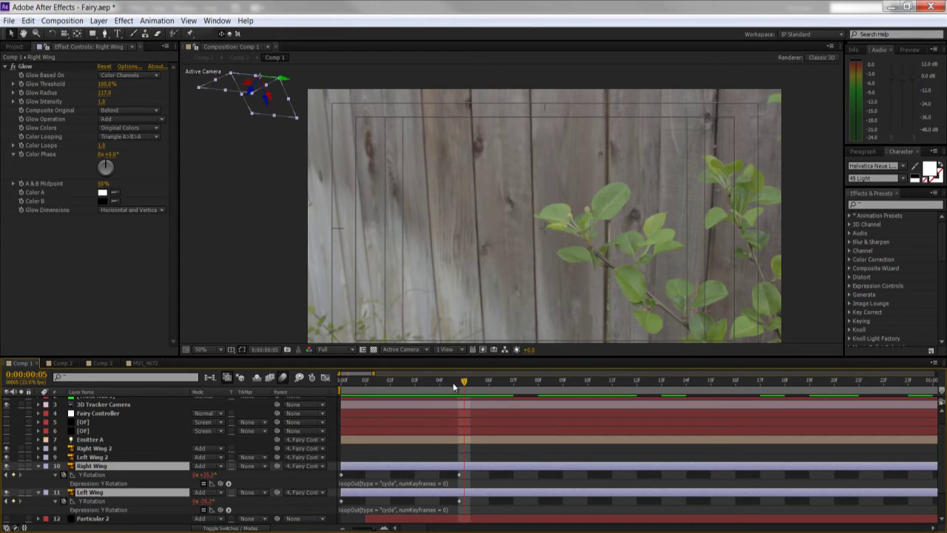
{"action": "left_click_drag", "start_coordinate": [453, 382], "coordinate": [345, 386]}
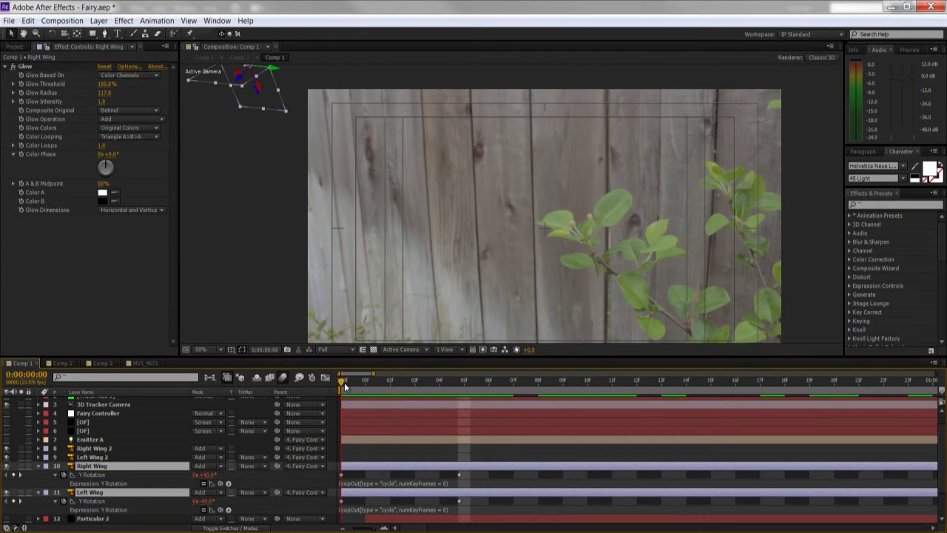
{"action": "left_click_drag", "start_coordinate": [354, 385], "coordinate": [407, 388]}
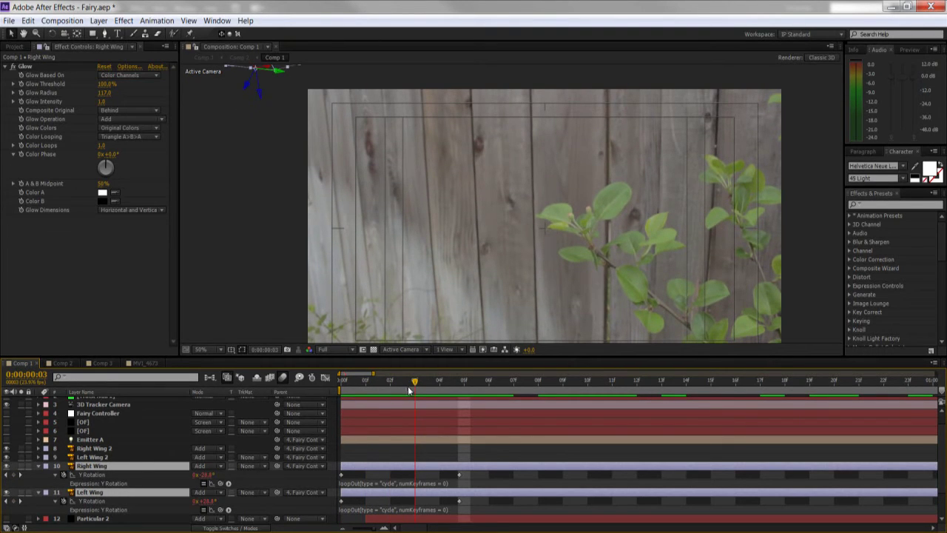
Save the project and collapse the Right Wing and Left Wing layers
{"action": "key", "text": "minus"}
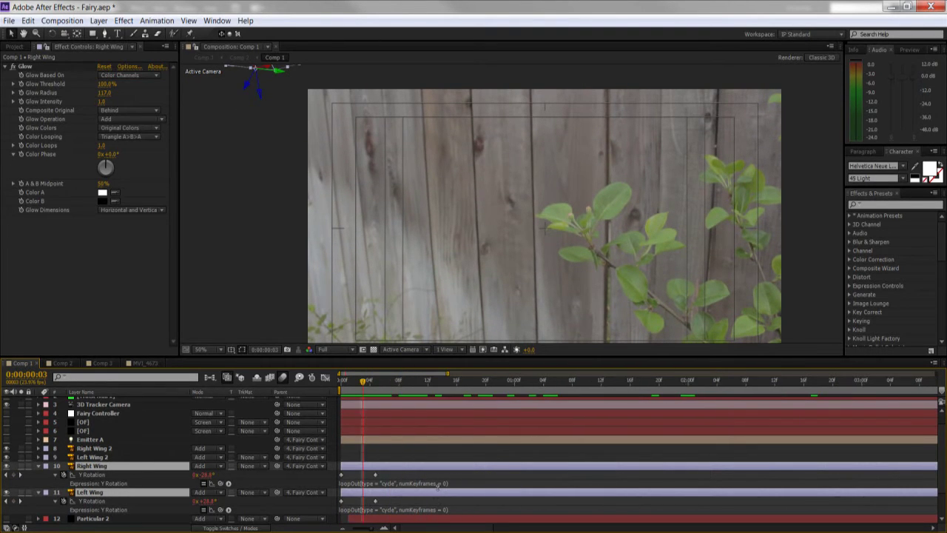
{"action": "scroll", "coordinate": [438, 483], "scroll_direction": "down", "scroll_amount": 1}
{"action": "key", "text": "ctrl+s"}
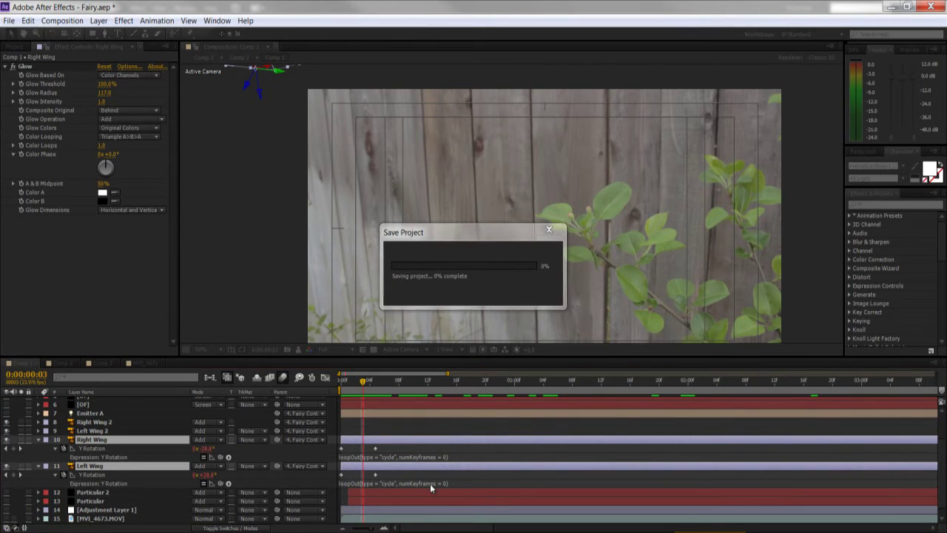
{"action": "key", "text": "Page_Down"}
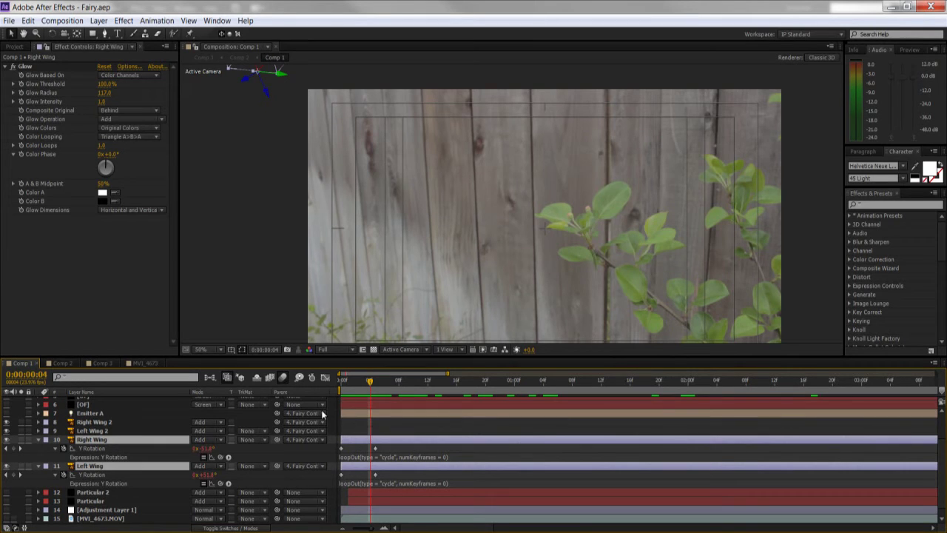
{"action": "left_click_drag", "start_coordinate": [370, 384], "coordinate": [375, 385]}
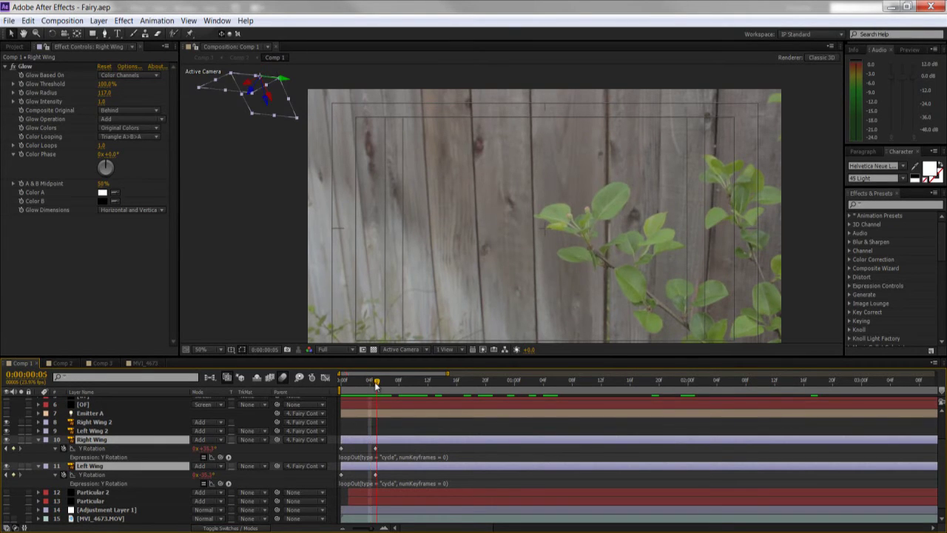
{"action": "left_click", "coordinate": [39, 439]}
{"action": "scroll", "coordinate": [54, 449], "scroll_direction": "up", "scroll_amount": 1}
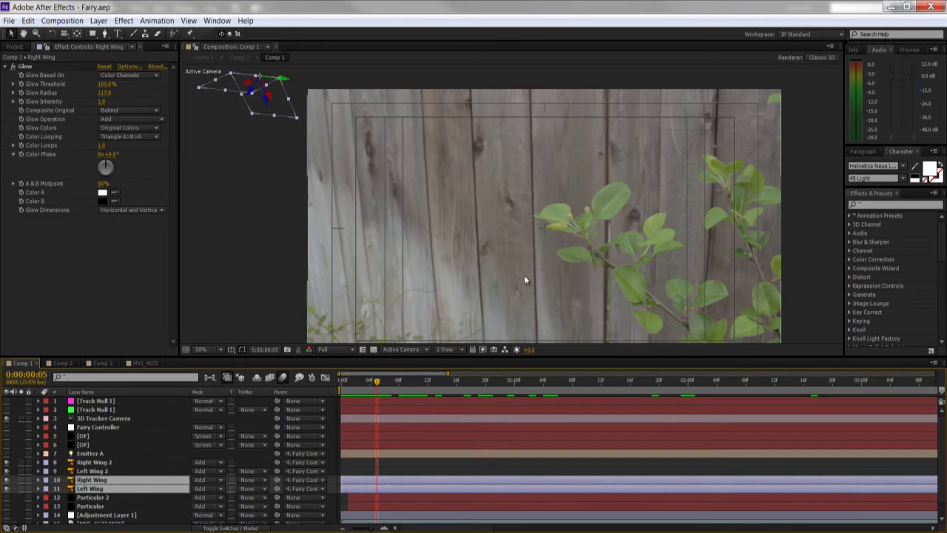
Check the MVI_4673 composition, return to Comp 1, and show the green Track Null 1 layer with its Position property
{"action": "left_click", "coordinate": [134, 364]}
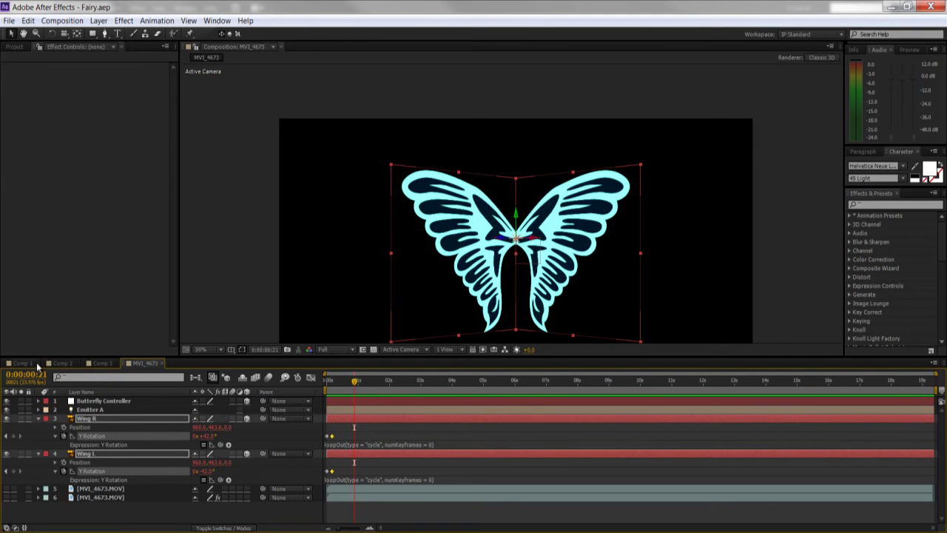
{"action": "left_click", "coordinate": [34, 364]}
{"action": "left_click", "coordinate": [87, 410]}
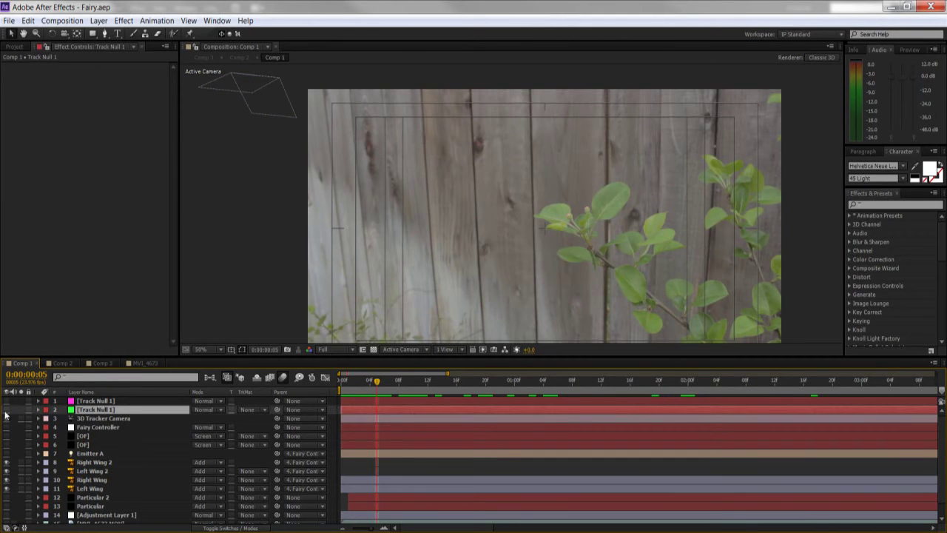
{"action": "left_click", "coordinate": [6, 410]}
{"action": "key", "text": "p"}
{"action": "left_click_drag", "start_coordinate": [379, 382], "coordinate": [385, 381]}
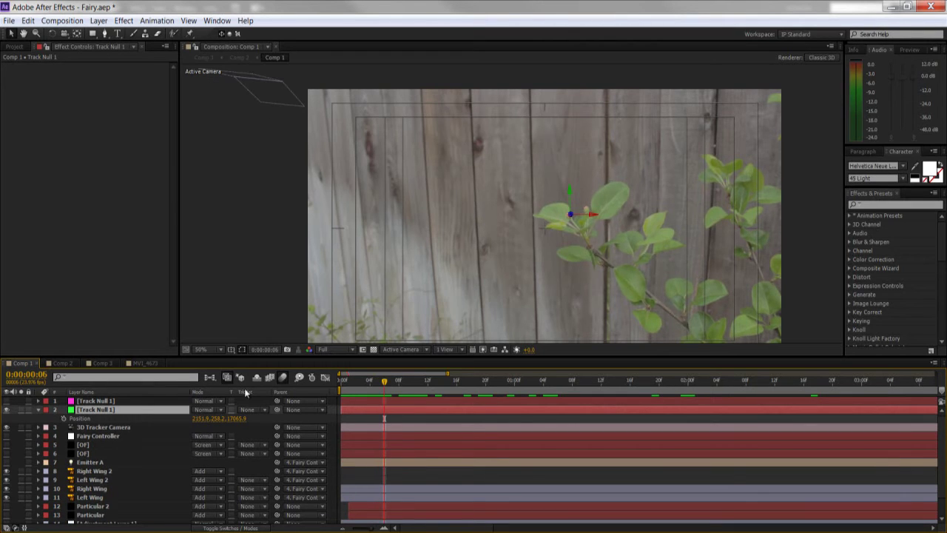
Make the Fairy Controller layer visible and reveal its keyframed Position and rotation properties
{"action": "left_click", "coordinate": [101, 436]}
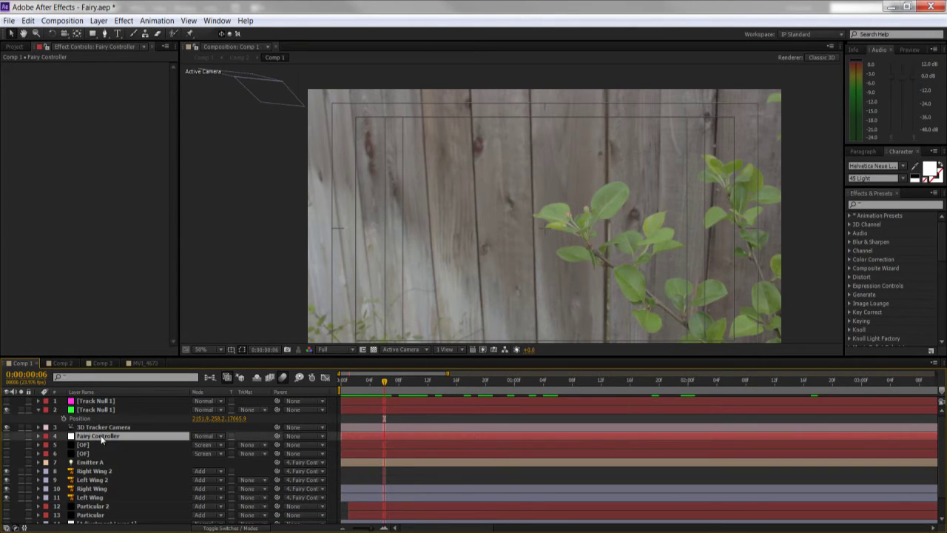
{"action": "left_click", "coordinate": [6, 436]}
{"action": "key", "text": "u"}
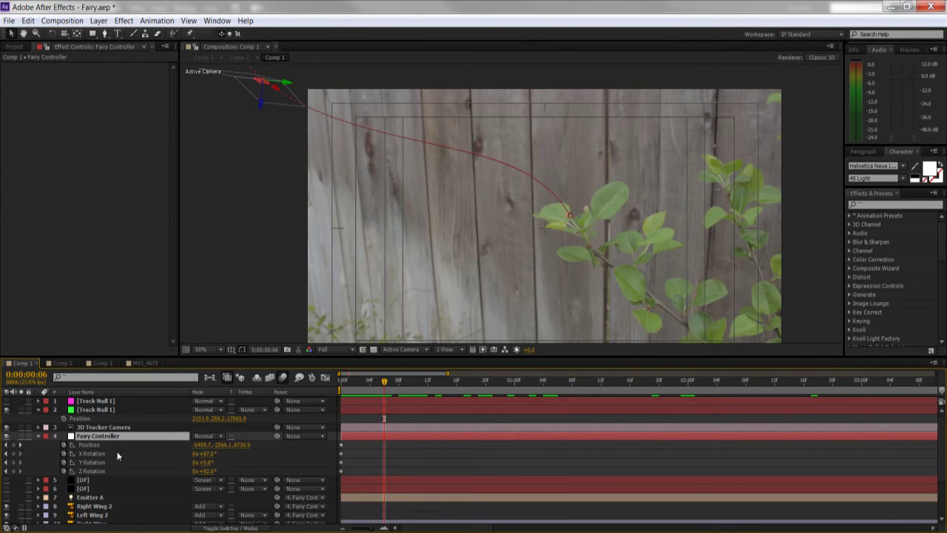
Review the Fairy Controller's flight path up to its Position keyframe at 0:00:04:20
{"action": "left_click", "coordinate": [526, 382]}
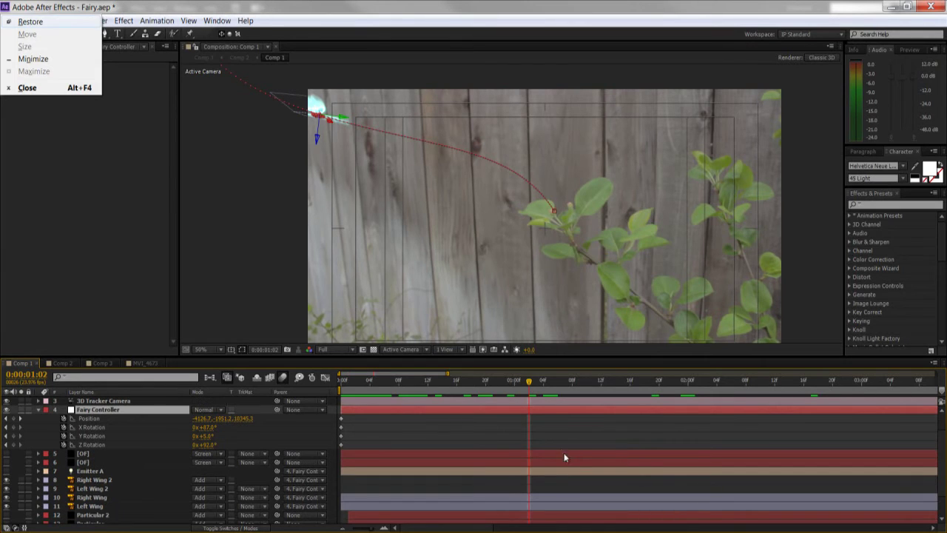
{"action": "key", "text": "Escape"}
{"action": "scroll", "coordinate": [563, 448], "scroll_direction": "down", "scroll_amount": 3}
{"action": "left_click", "coordinate": [364, 381]}
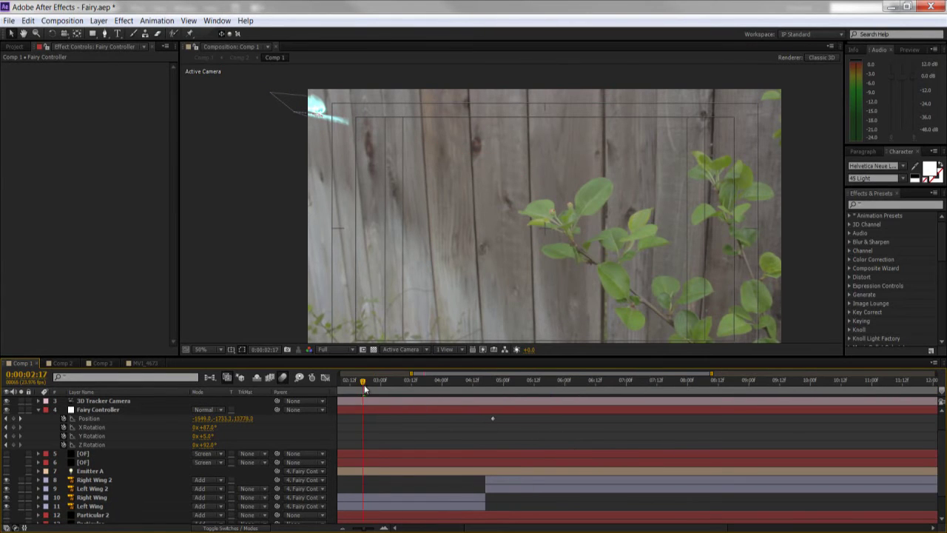
{"action": "left_click", "coordinate": [493, 382]}
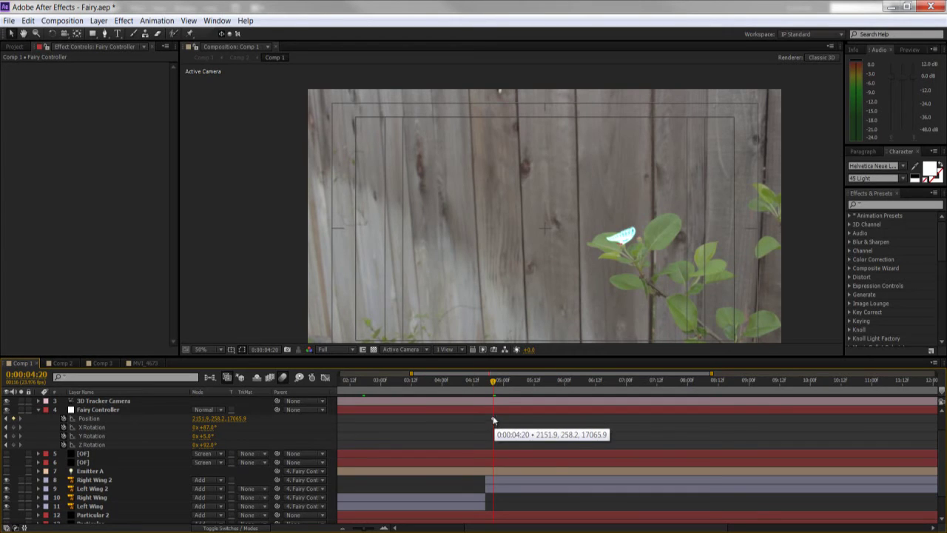
Try Fairy Controller rotation keyframes at 0:00:02:15 with X +14°, Y +73° and Z +15°, and preview the turn
{"action": "left_click_drag", "start_coordinate": [493, 385], "coordinate": [324, 379]}
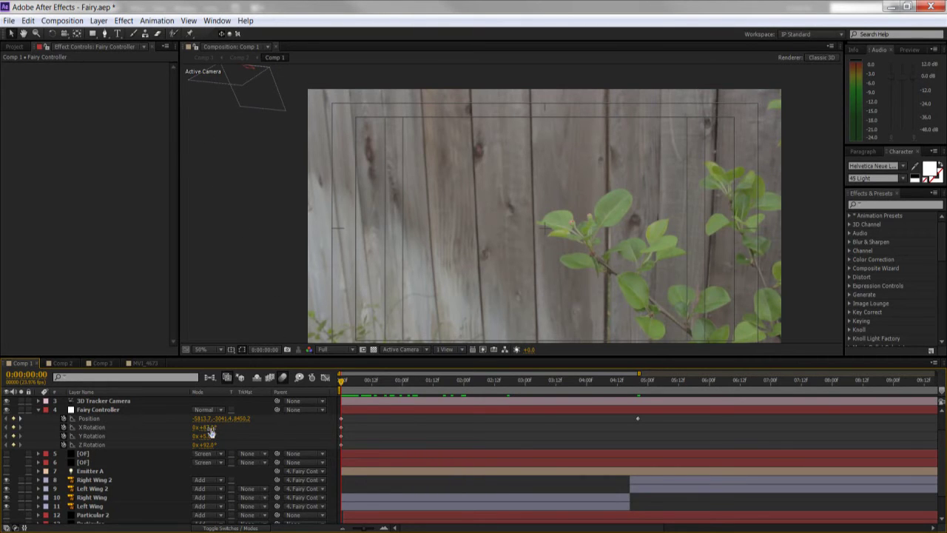
{"action": "left_click_drag", "start_coordinate": [342, 380], "coordinate": [500, 382]}
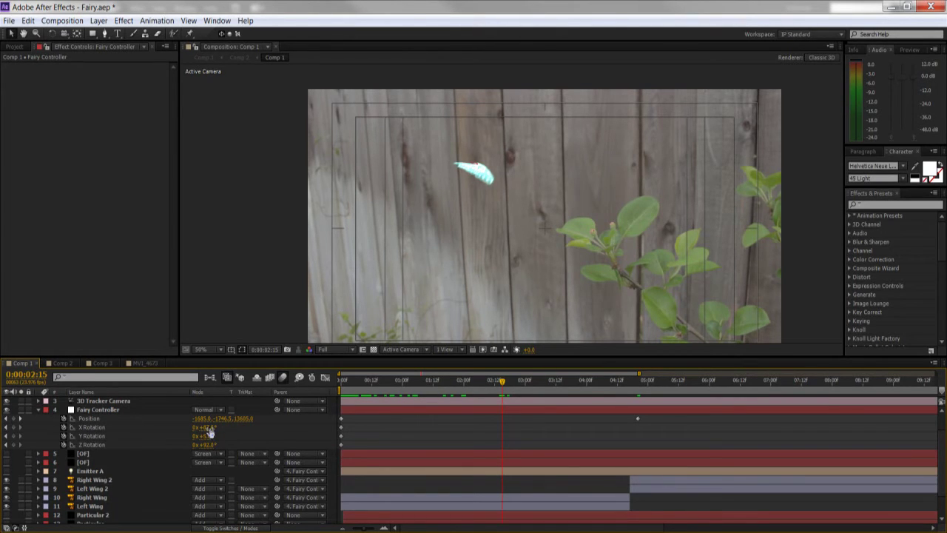
{"action": "mouse_move", "coordinate": [211, 433]}
{"action": "left_mouse_down"}
{"action": "mouse_move", "coordinate": [234, 428]}
{"action": "mouse_move", "coordinate": [184, 426]}
{"action": "mouse_move", "coordinate": [232, 437]}
{"action": "mouse_move", "coordinate": [213, 445]}
{"action": "mouse_move", "coordinate": [247, 441]}
{"action": "mouse_move", "coordinate": [164, 432]}
{"action": "mouse_move", "coordinate": [247, 438]}
{"action": "mouse_move", "coordinate": [210, 428]}
{"action": "mouse_move", "coordinate": [212, 448]}
{"action": "left_mouse_up"}
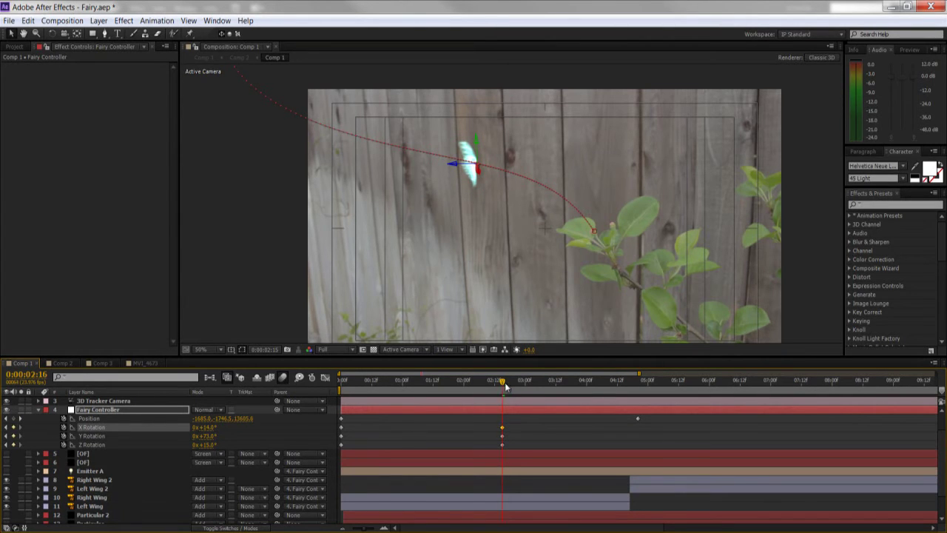
{"action": "left_click_drag", "start_coordinate": [502, 382], "coordinate": [586, 394]}
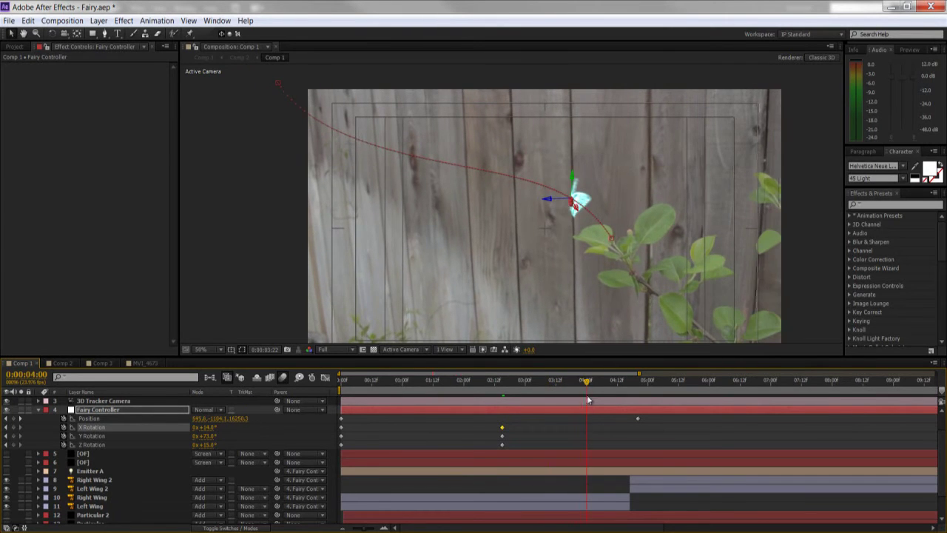
{"action": "key", "text": "KP_0"}
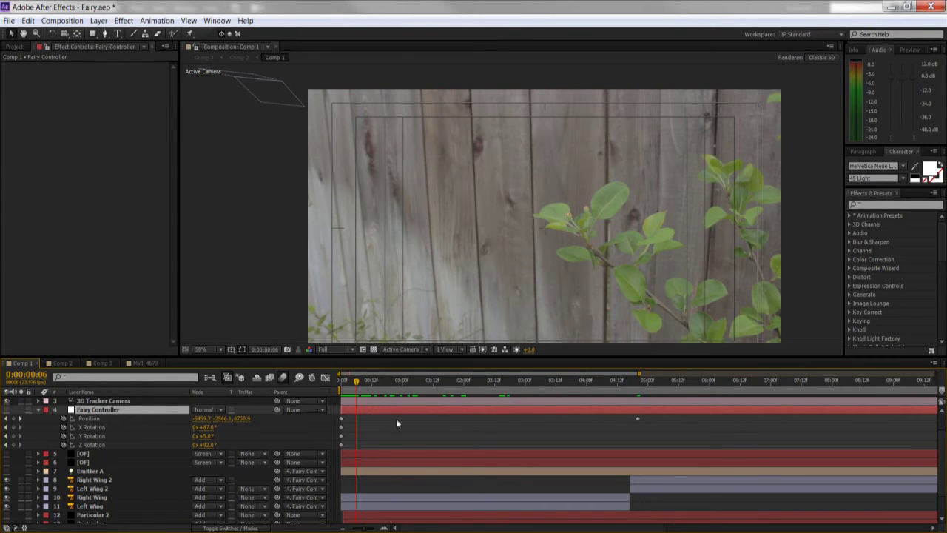
Collapse the Fairy Controller layer and turn off its visibility
{"action": "left_click", "coordinate": [368, 393]}
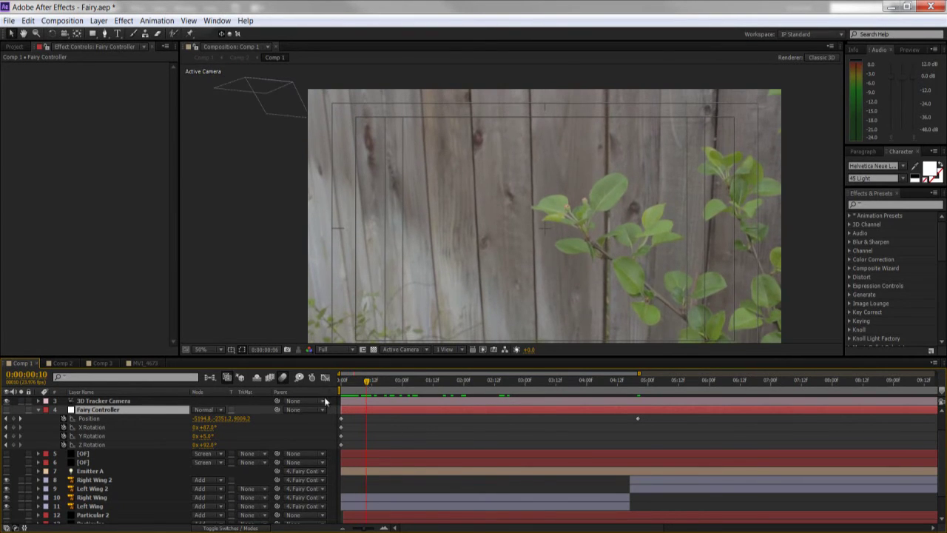
{"action": "left_click", "coordinate": [37, 411]}
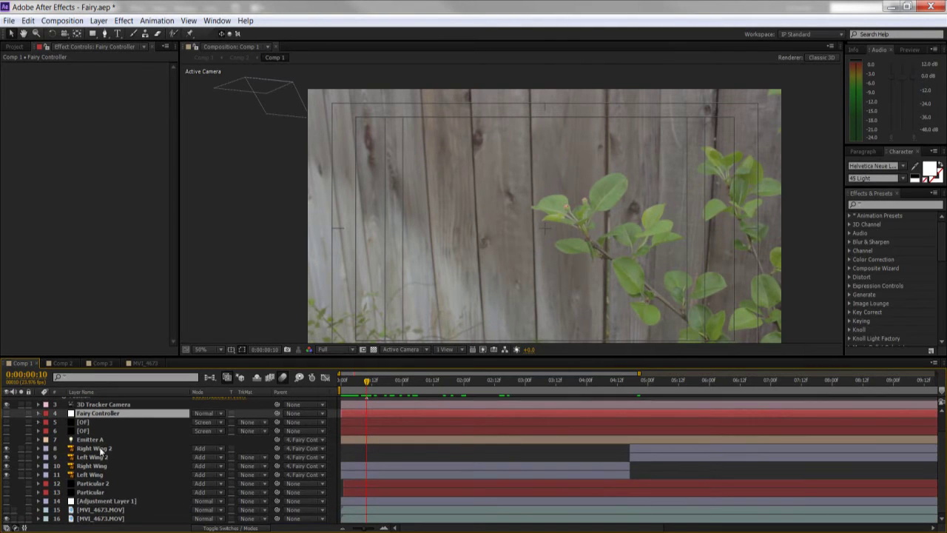
{"action": "scroll", "coordinate": [62, 475], "scroll_direction": "up", "scroll_amount": 1}
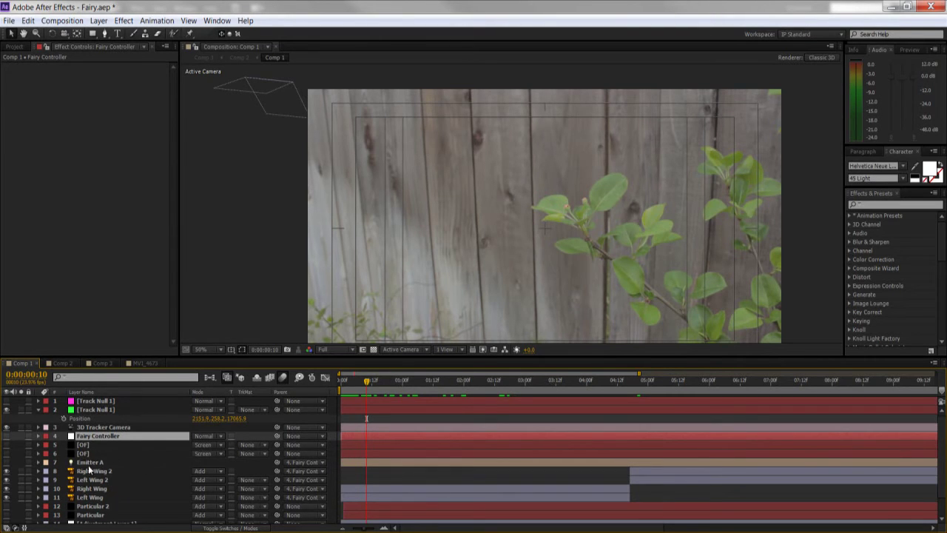
{"action": "scroll", "coordinate": [95, 476], "scroll_direction": "down", "scroll_amount": 1}
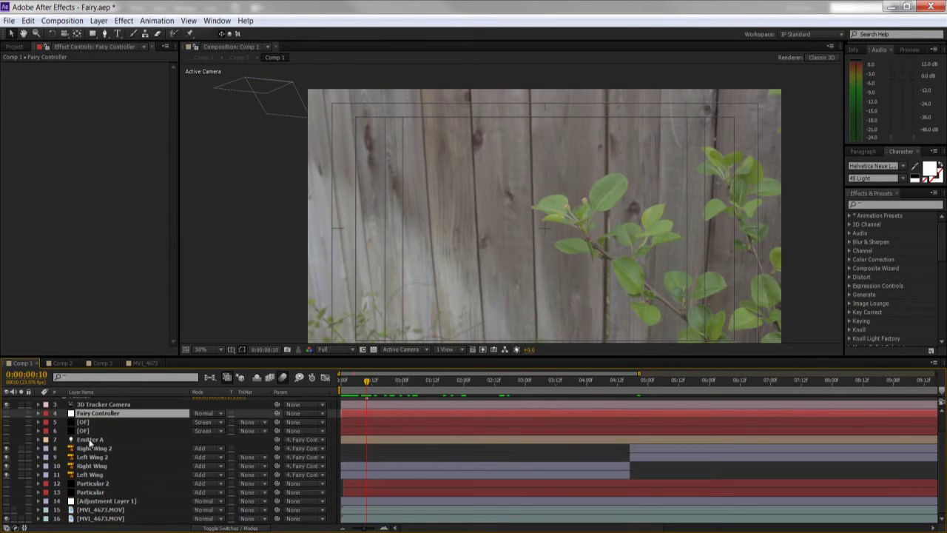
Hide the four wing layers, show the Particular layer on its own, and scrub to 0:00:02:20 to view its particle trail
{"action": "left_click", "coordinate": [90, 485]}
{"action": "left_click", "coordinate": [90, 492]}
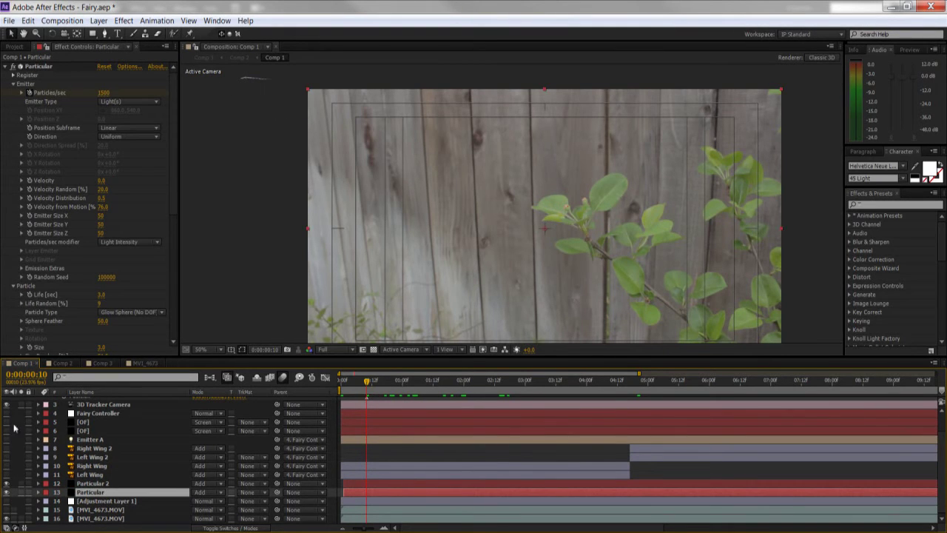
{"action": "scroll", "coordinate": [12, 428], "scroll_direction": "up", "scroll_amount": 1}
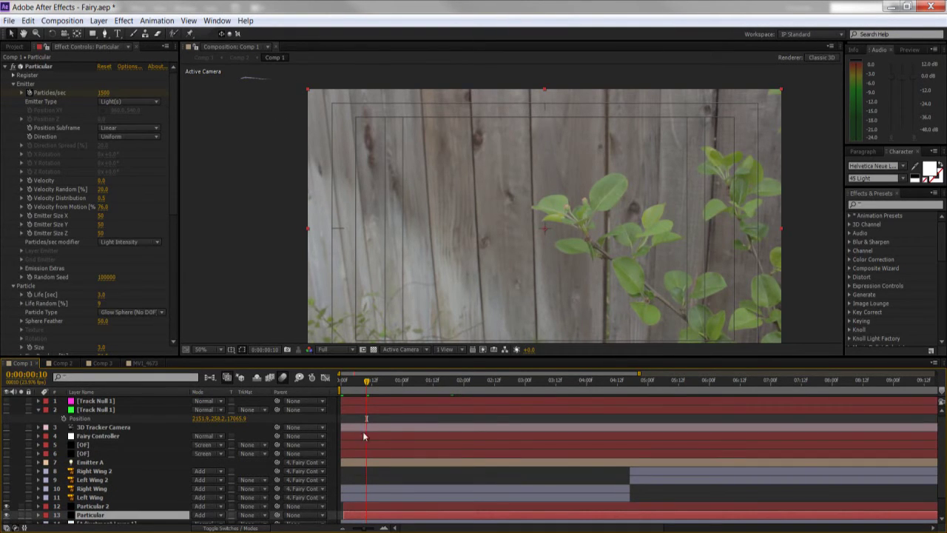
{"action": "left_click_drag", "start_coordinate": [368, 382], "coordinate": [516, 391]}
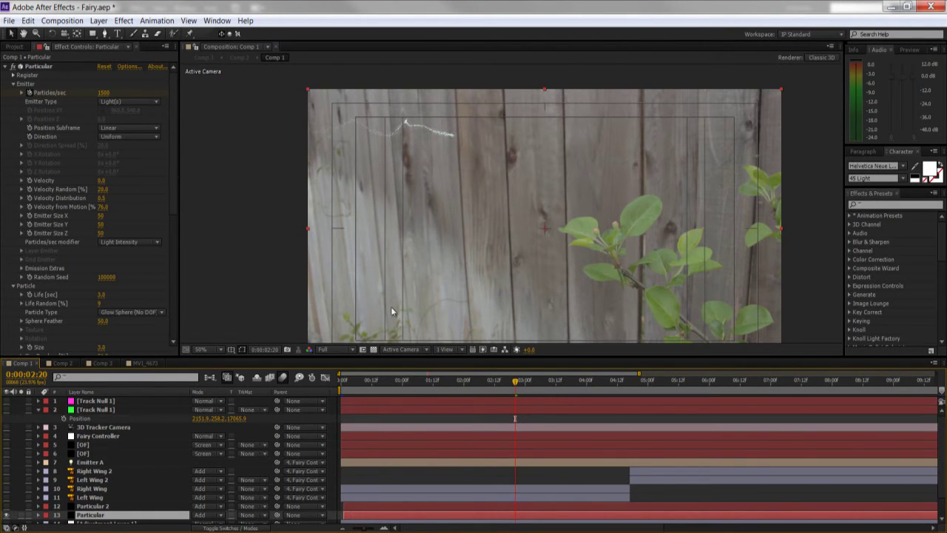
Scrub the Particular layer's trail to 0:00:04:15 and examine the effect's Emitter settings
{"action": "left_click", "coordinate": [538, 381]}
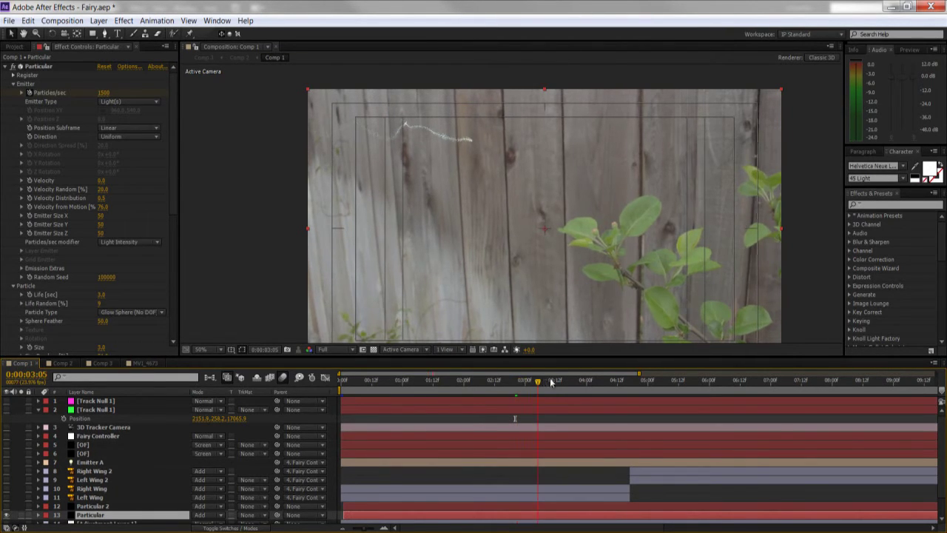
{"action": "left_click_drag", "start_coordinate": [576, 390], "coordinate": [629, 392]}
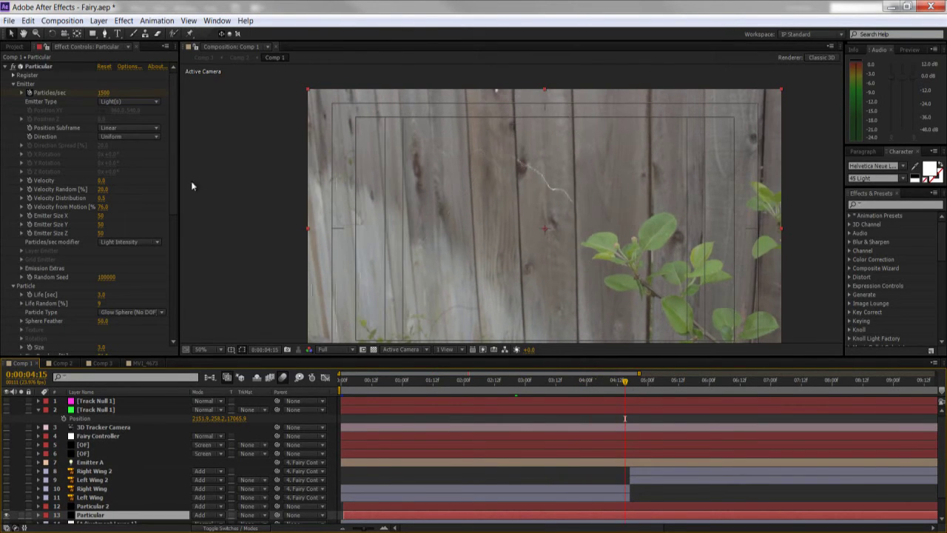
{"action": "scroll", "coordinate": [180, 170], "scroll_direction": "down", "scroll_amount": 5}
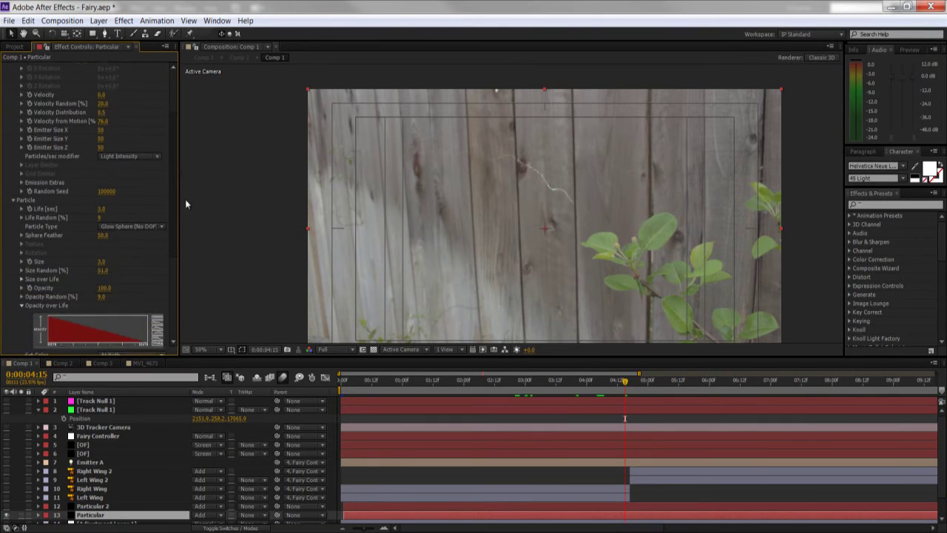
{"action": "scroll", "coordinate": [176, 206], "scroll_direction": "up", "scroll_amount": 5}
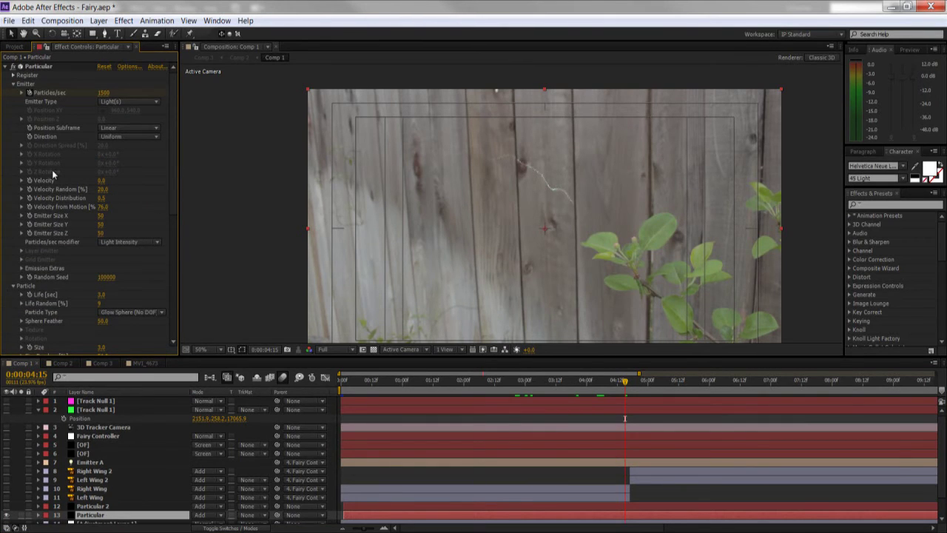
{"action": "scroll", "coordinate": [175, 178], "scroll_direction": "down", "scroll_amount": 1}
{"action": "scroll", "coordinate": [174, 178], "scroll_direction": "down", "scroll_amount": 3}
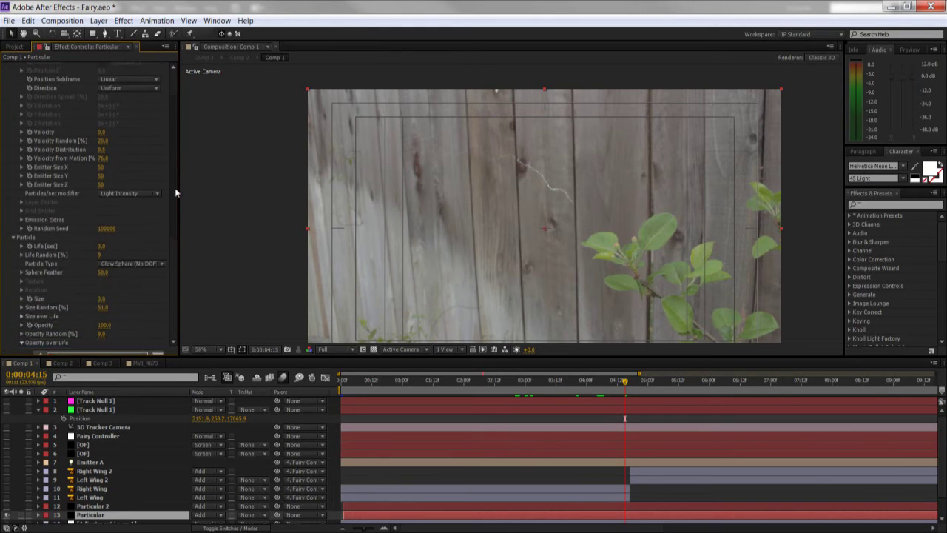
{"action": "scroll", "coordinate": [178, 146], "scroll_direction": "up", "scroll_amount": 4}
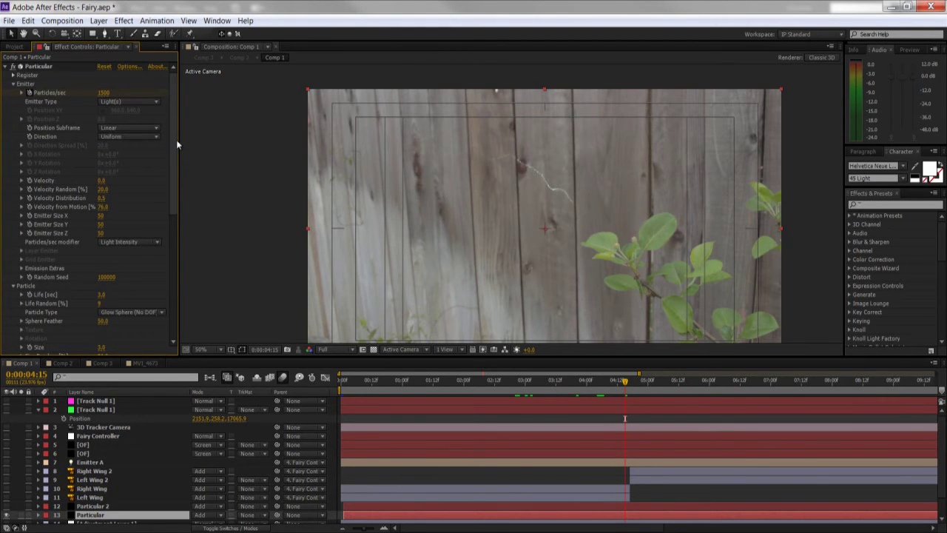
{"action": "scroll", "coordinate": [174, 107], "scroll_direction": "down", "scroll_amount": 1}
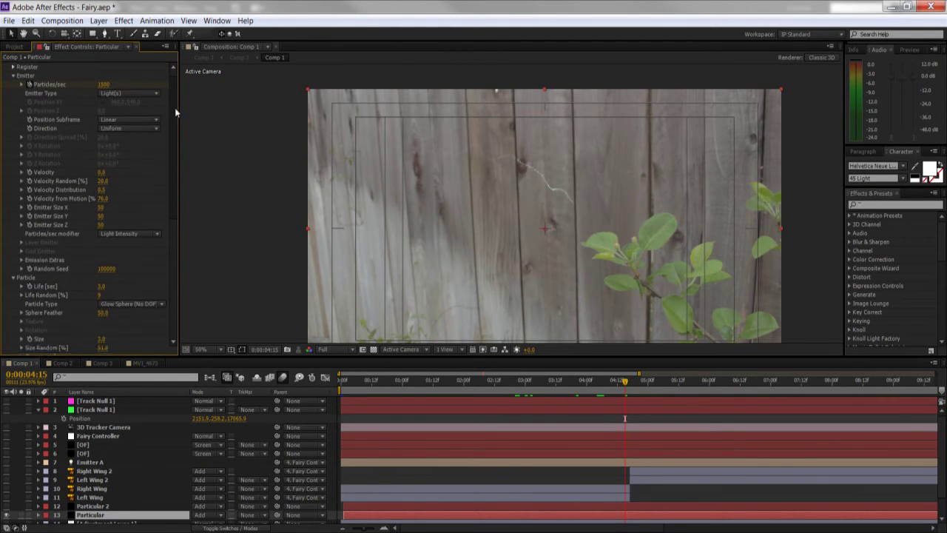
Examine the Particular effect's Particle settings, including life, size, the Opacity over Life curve and color, down to Physics
{"action": "left_click_drag", "start_coordinate": [175, 109], "coordinate": [179, 149]}
{"action": "scroll", "coordinate": [172, 121], "scroll_direction": "down", "scroll_amount": 3}
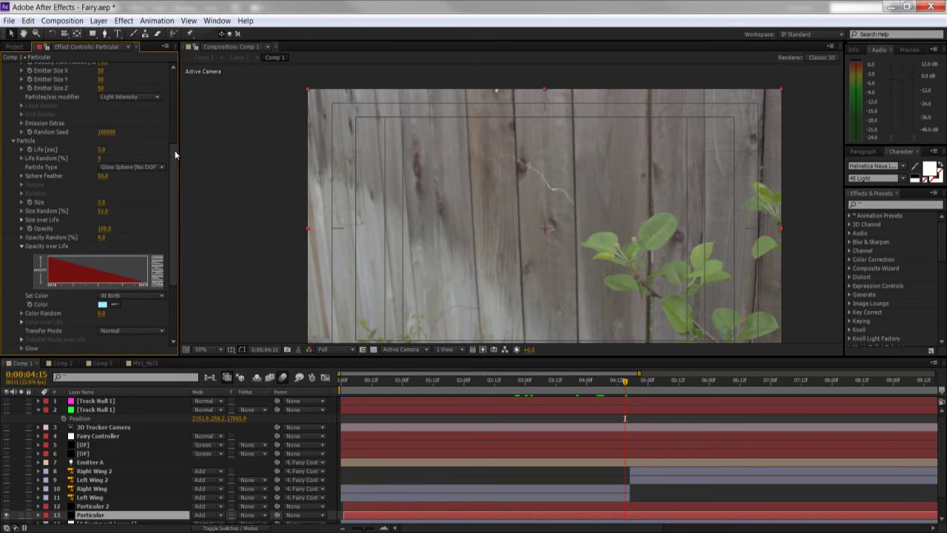
{"action": "scroll", "coordinate": [95, 212], "scroll_direction": "down", "scroll_amount": 2}
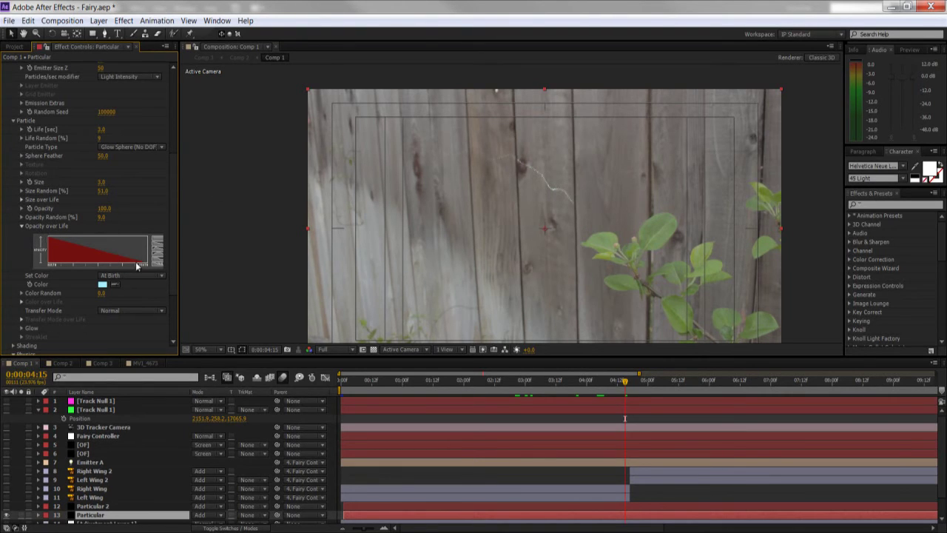
{"action": "scroll", "coordinate": [171, 263], "scroll_direction": "down", "scroll_amount": 1}
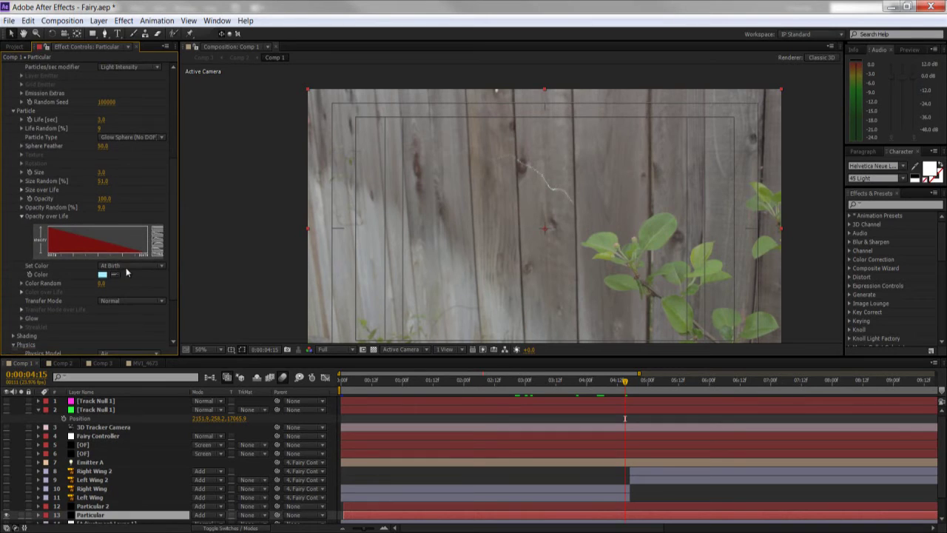
{"action": "scroll", "coordinate": [170, 255], "scroll_direction": "down", "scroll_amount": 4}
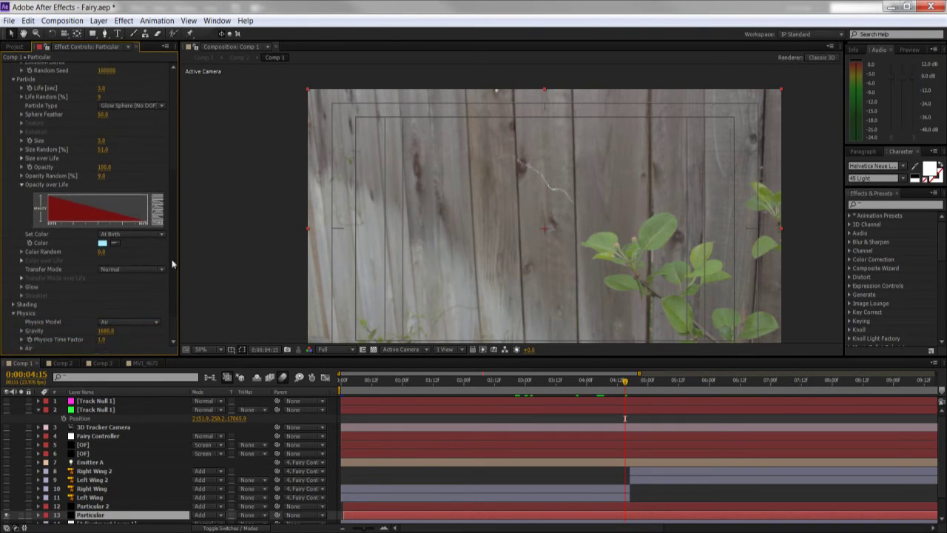
{"action": "scroll", "coordinate": [170, 270], "scroll_direction": "down", "scroll_amount": 4}
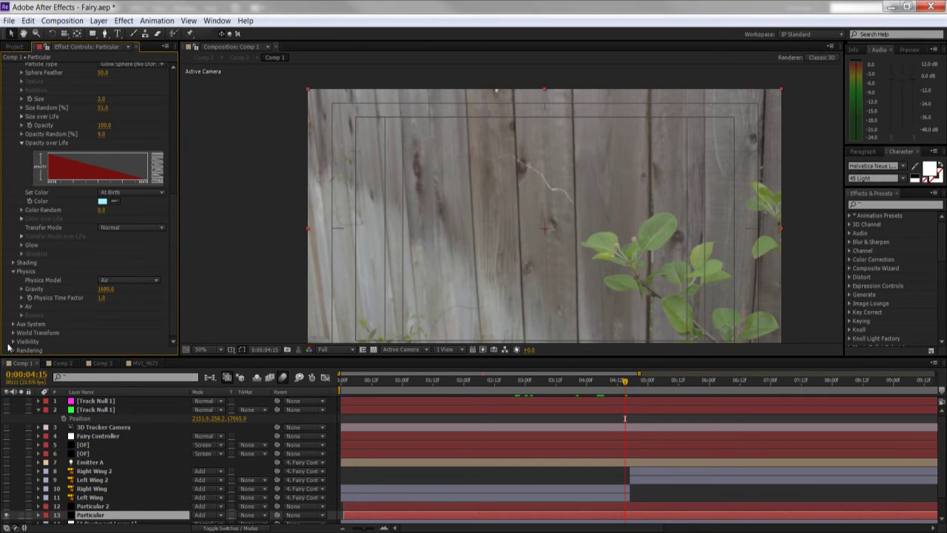
Expand the Air and Turbulence Field groups of the Particular effect's Physics section and examine their settings
{"action": "left_click", "coordinate": [21, 307]}
{"action": "scroll", "coordinate": [44, 306], "scroll_direction": "down", "scroll_amount": 5}
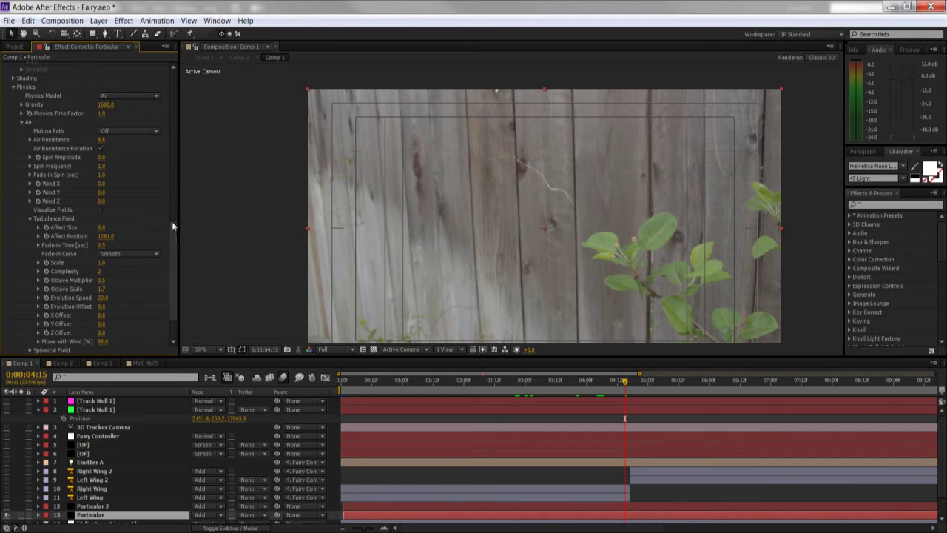
{"action": "scroll", "coordinate": [172, 221], "scroll_direction": "down", "scroll_amount": 1}
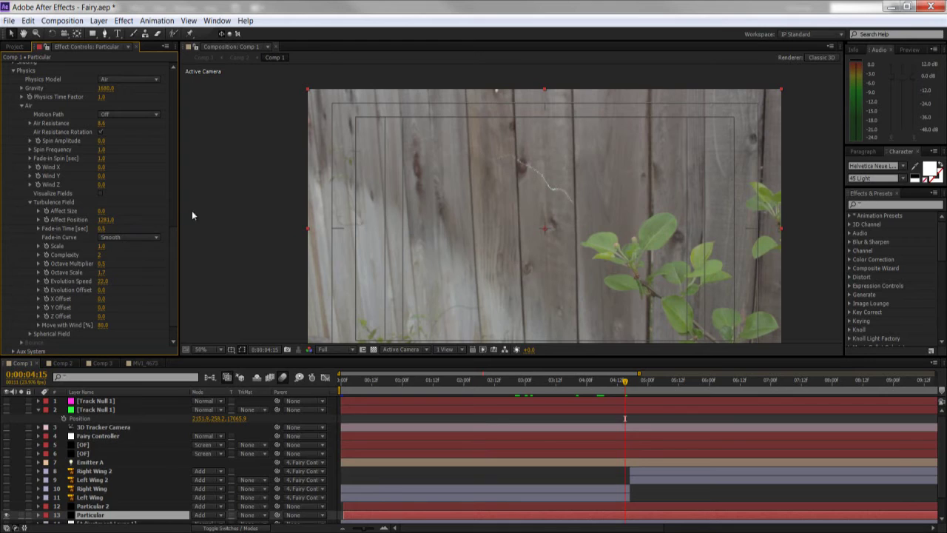
{"action": "left_click", "coordinate": [29, 202]}
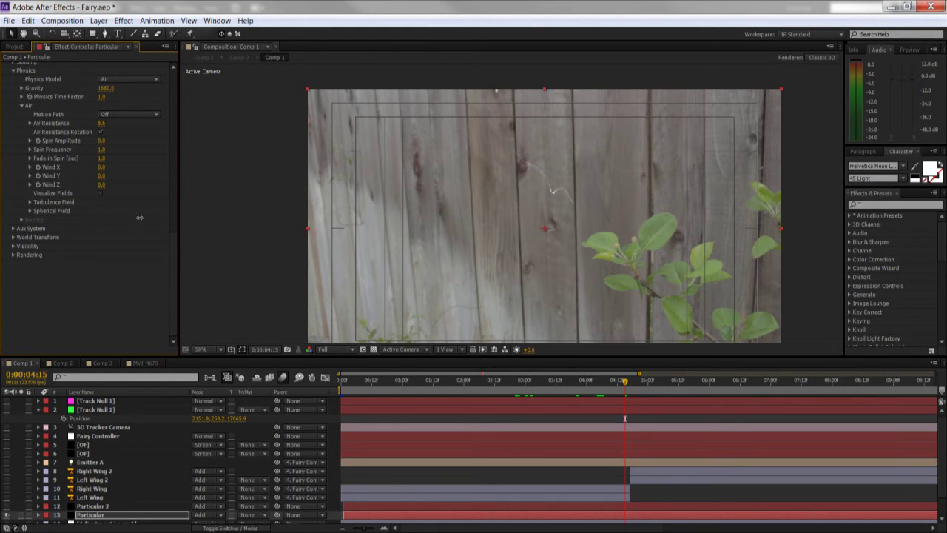
{"action": "scroll", "coordinate": [32, 219], "scroll_direction": "up", "scroll_amount": 3}
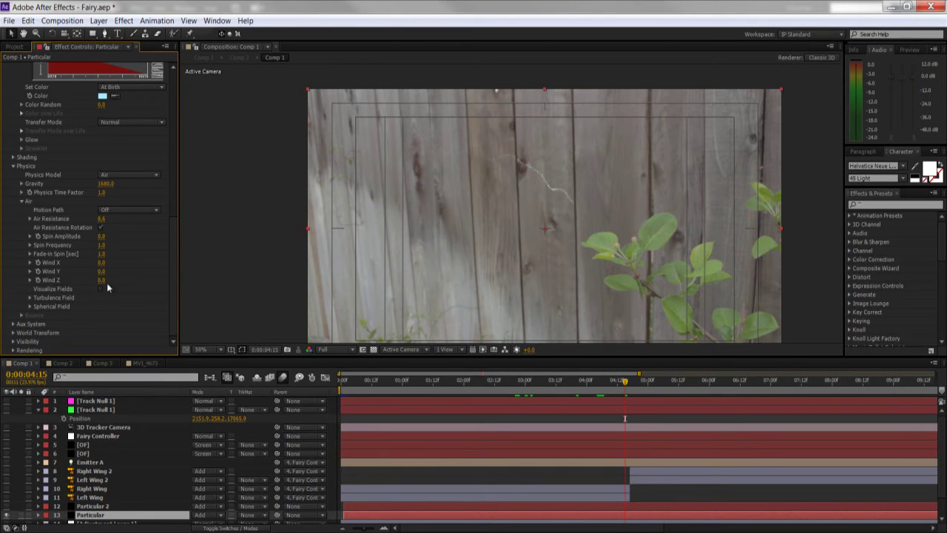
{"action": "left_click", "coordinate": [29, 297]}
{"action": "scroll", "coordinate": [142, 288], "scroll_direction": "down", "scroll_amount": 3}
{"action": "scroll", "coordinate": [174, 241], "scroll_direction": "down", "scroll_amount": 2}
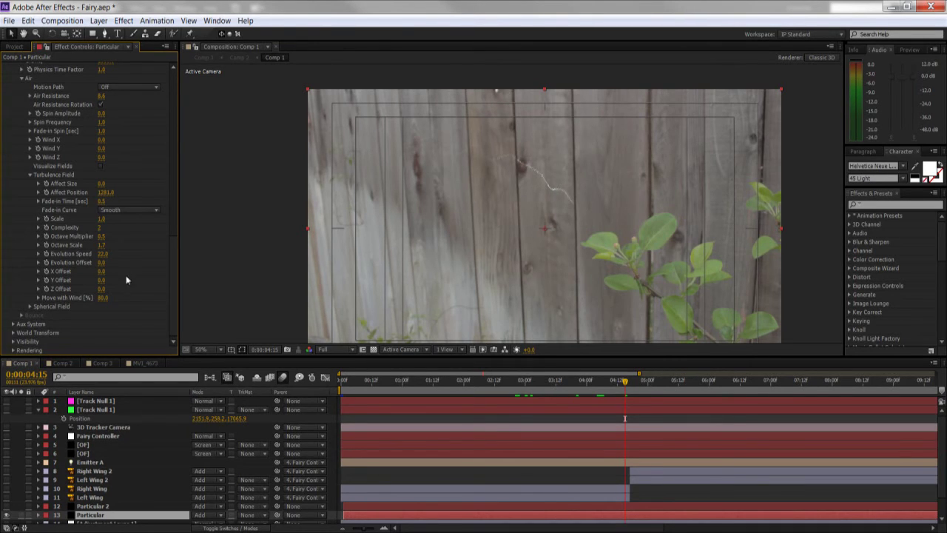
{"action": "left_click_drag", "start_coordinate": [171, 271], "coordinate": [172, 228]}
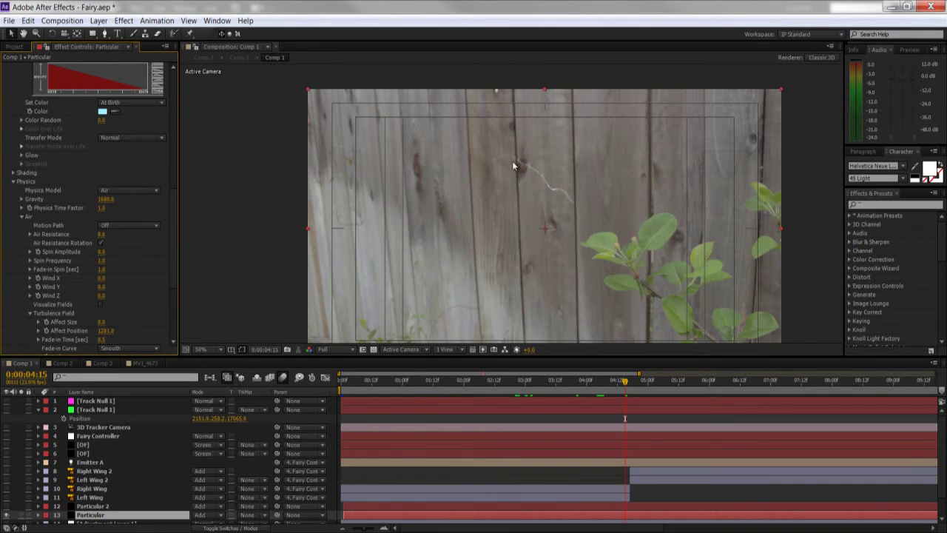
{"action": "mouse_move", "coordinate": [626, 383]}
{"action": "left_mouse_down"}
{"action": "mouse_move", "coordinate": [561, 384]}
{"action": "mouse_move", "coordinate": [625, 392]}
{"action": "left_mouse_up"}
Duplicate the Particular layer and try a Physics Gravity of about -290 on the copy
{"action": "left_click", "coordinate": [87, 508]}
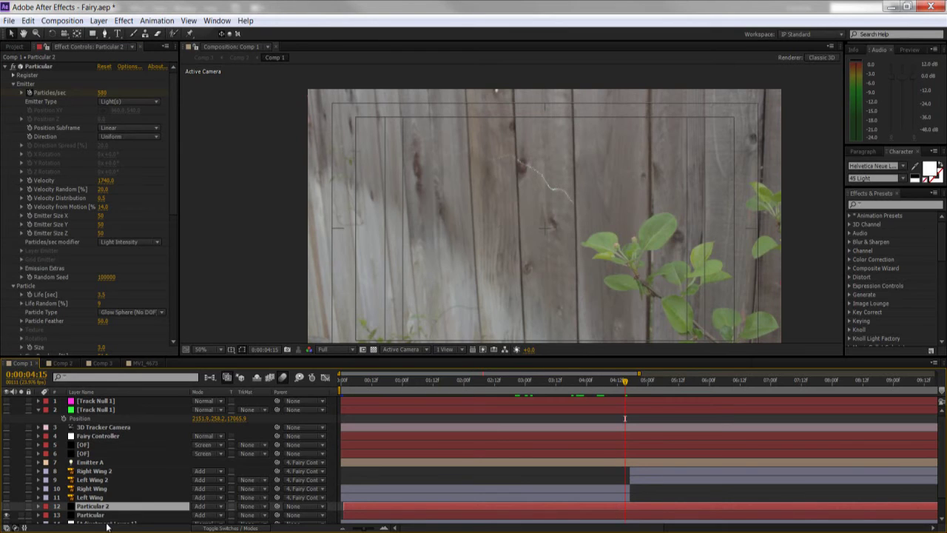
{"action": "left_click", "coordinate": [101, 516]}
{"action": "key", "text": "ctrl+d"}
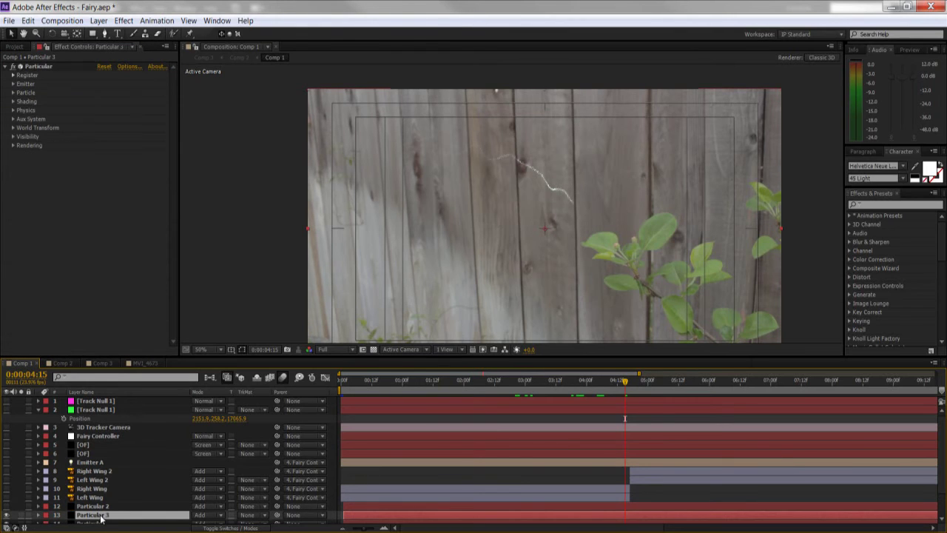
{"action": "left_click", "coordinate": [13, 109]}
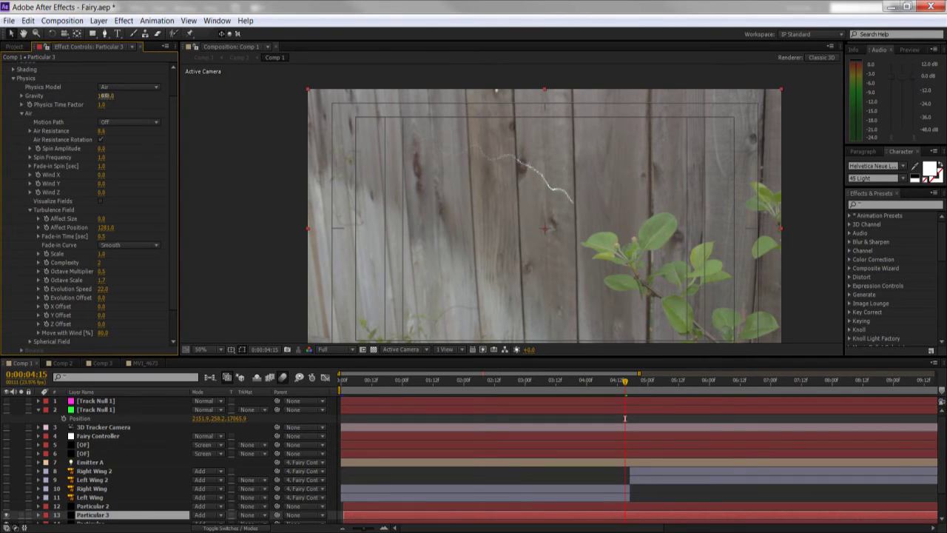
{"action": "key", "text": "Return"}
{"action": "left_click_drag", "start_coordinate": [34, 87], "coordinate": [4, 87]}
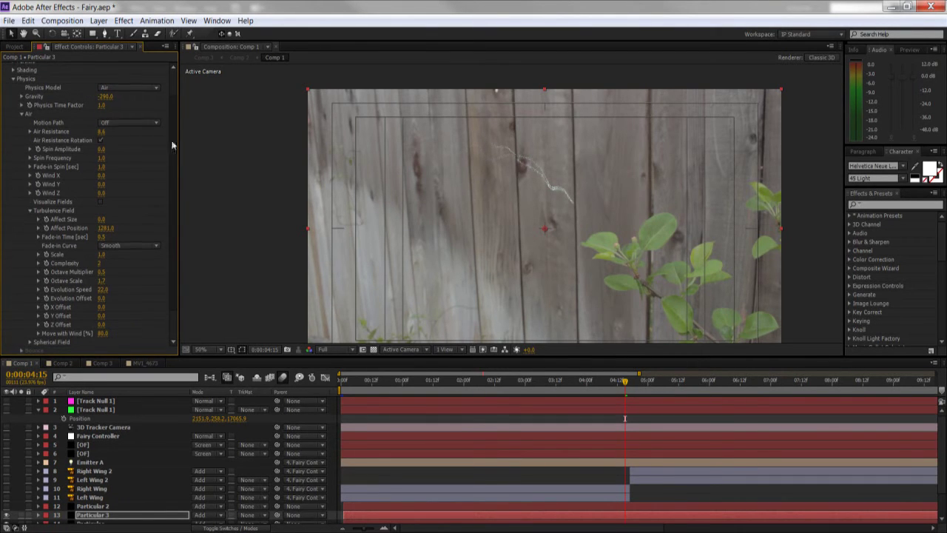
Try an Emitter Velocity of 1950 on the duplicated Particular layer to scatter its particles around the trail
{"action": "scroll", "coordinate": [59, 97], "scroll_direction": "up", "scroll_amount": 2}
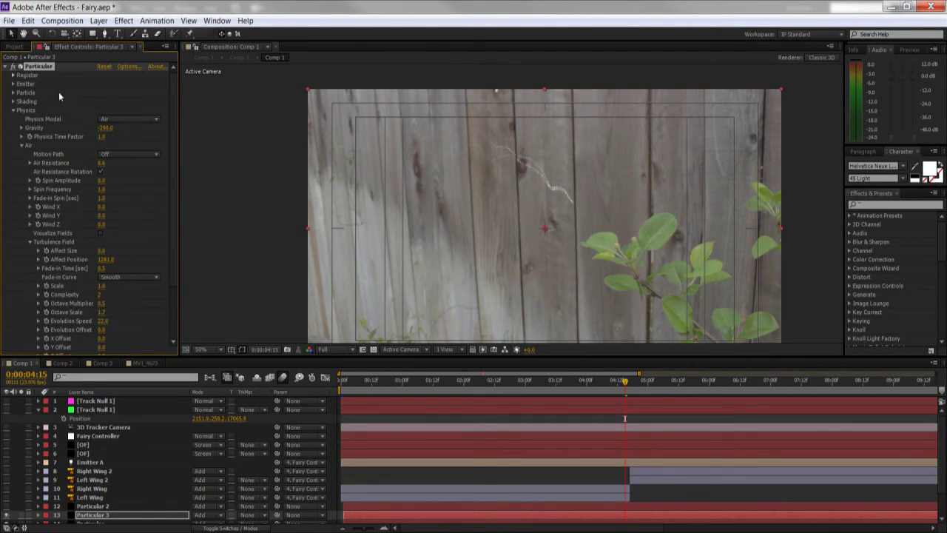
{"action": "left_click", "coordinate": [13, 92]}
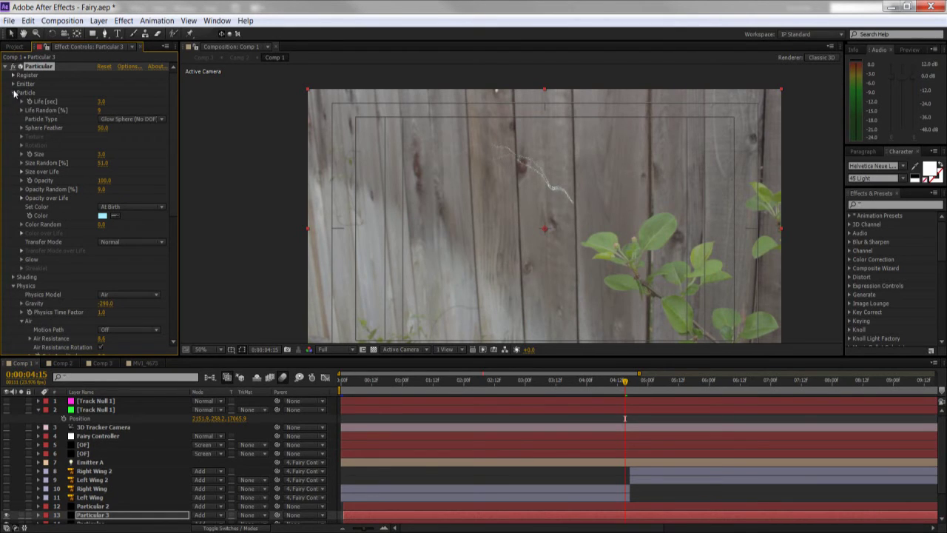
{"action": "left_click", "coordinate": [14, 84]}
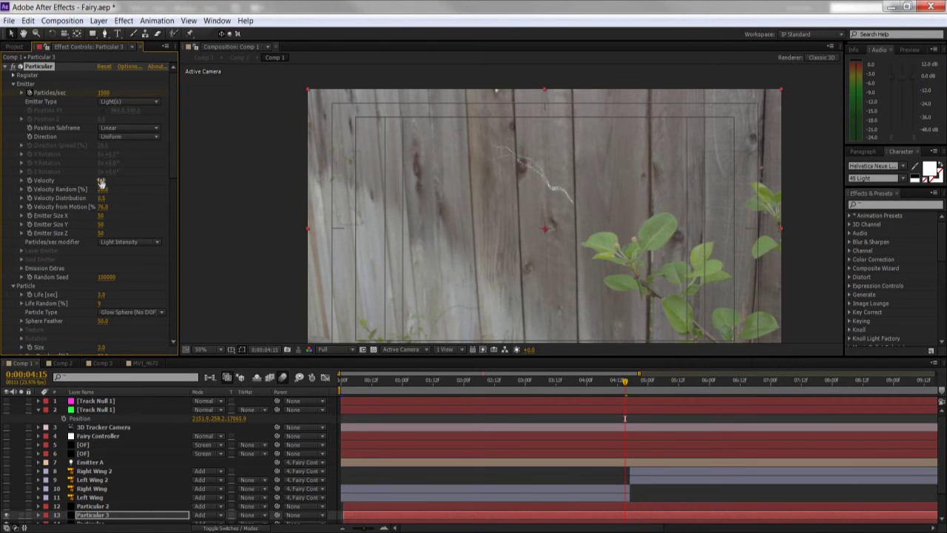
{"action": "left_click_drag", "start_coordinate": [107, 180], "coordinate": [124, 179]}
{"action": "scroll", "coordinate": [555, 176], "scroll_direction": "up", "scroll_amount": 3}
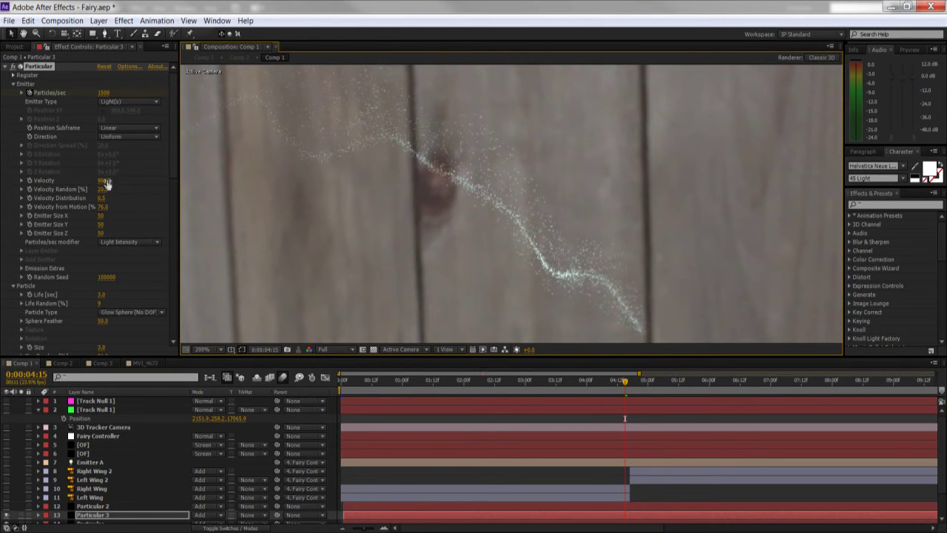
{"action": "left_click_drag", "start_coordinate": [107, 183], "coordinate": [156, 180]}
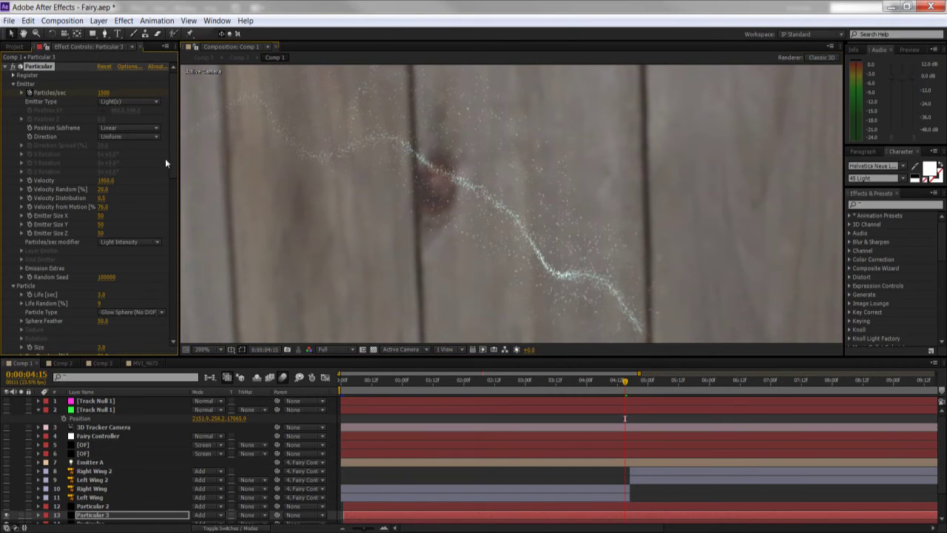
Try a higher Particles/sec rate on the duplicated Particular layer, then delete that layer
{"action": "scroll", "coordinate": [165, 158], "scroll_direction": "down", "scroll_amount": 2}
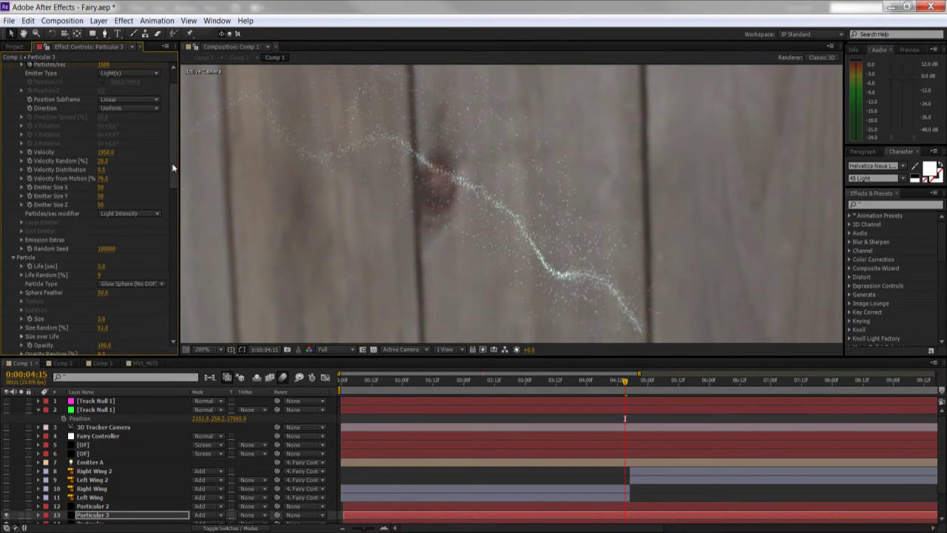
{"action": "mouse_move", "coordinate": [171, 161]}
{"action": "left_mouse_down"}
{"action": "mouse_move", "coordinate": [177, 182]}
{"action": "mouse_move", "coordinate": [181, 148]}
{"action": "left_mouse_up"}
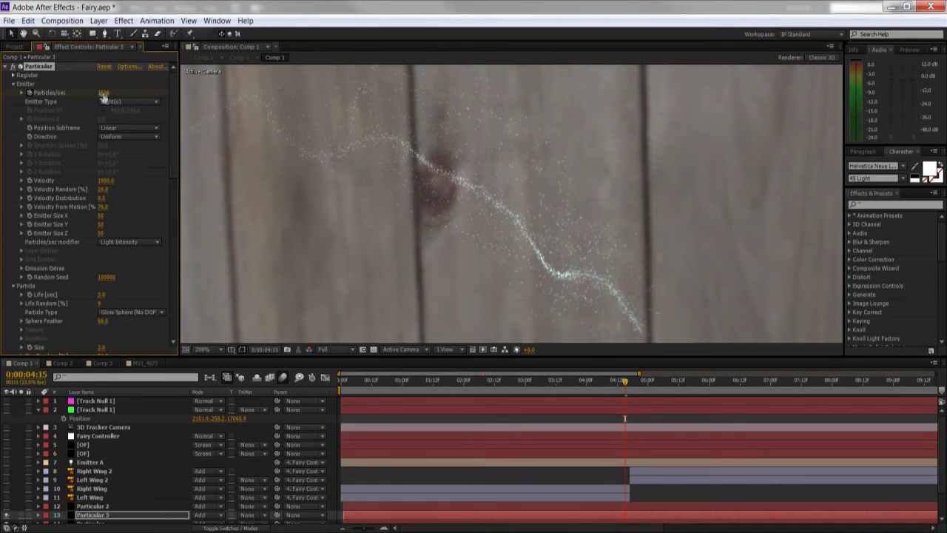
{"action": "left_click_drag", "start_coordinate": [103, 95], "coordinate": [147, 92]}
{"action": "left_click", "coordinate": [97, 519]}
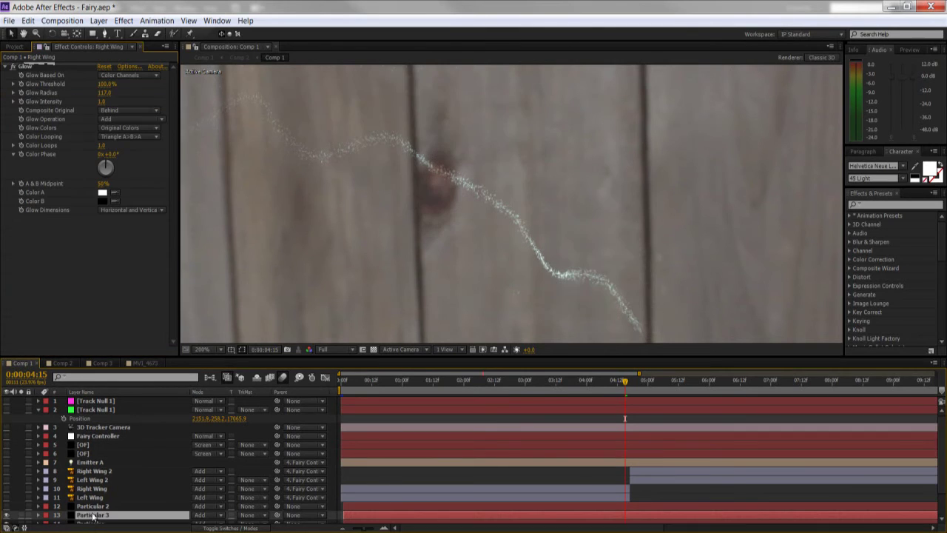
Turn on the Particular 2 layer's visibility and move the current time to 0:00:01:08 to view both trails
{"action": "left_click", "coordinate": [6, 506]}
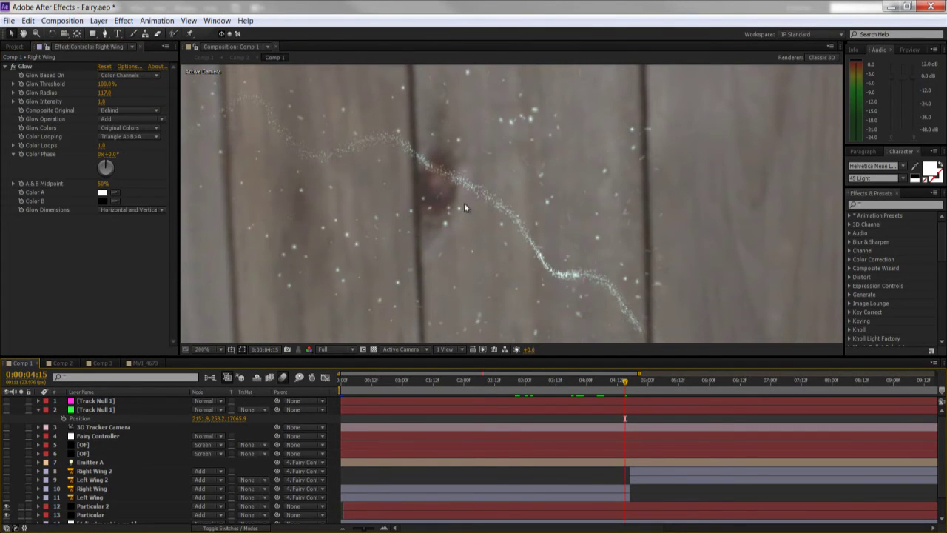
{"action": "scroll", "coordinate": [465, 208], "scroll_direction": "down", "scroll_amount": 3}
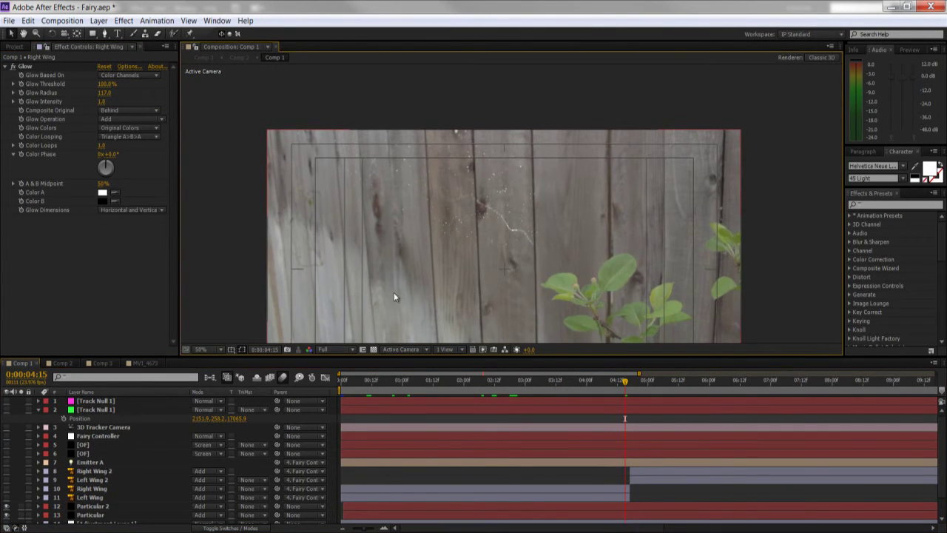
{"action": "left_click", "coordinate": [422, 380]}
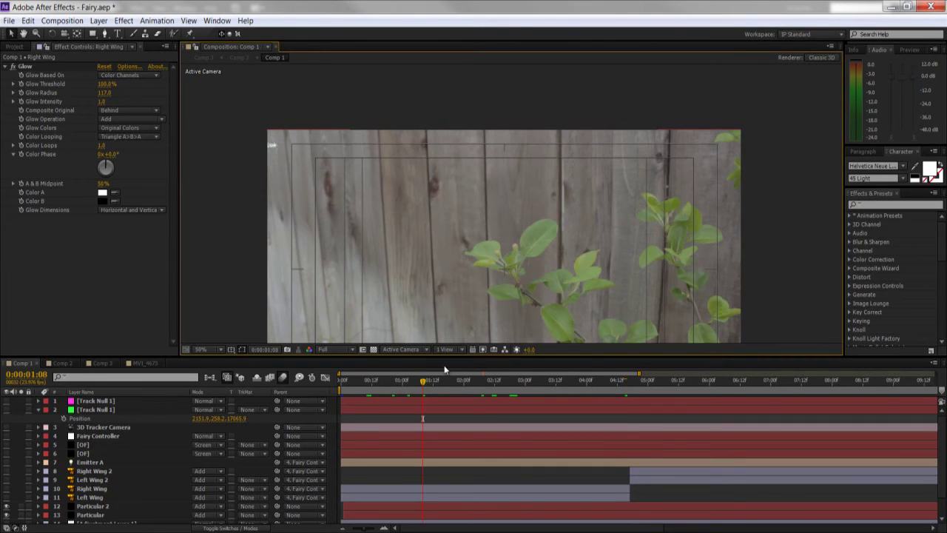
Preview the combined particle trails and move the work area's start to shortly before 0:00:01:12
{"action": "key", "text": "KP_0"}
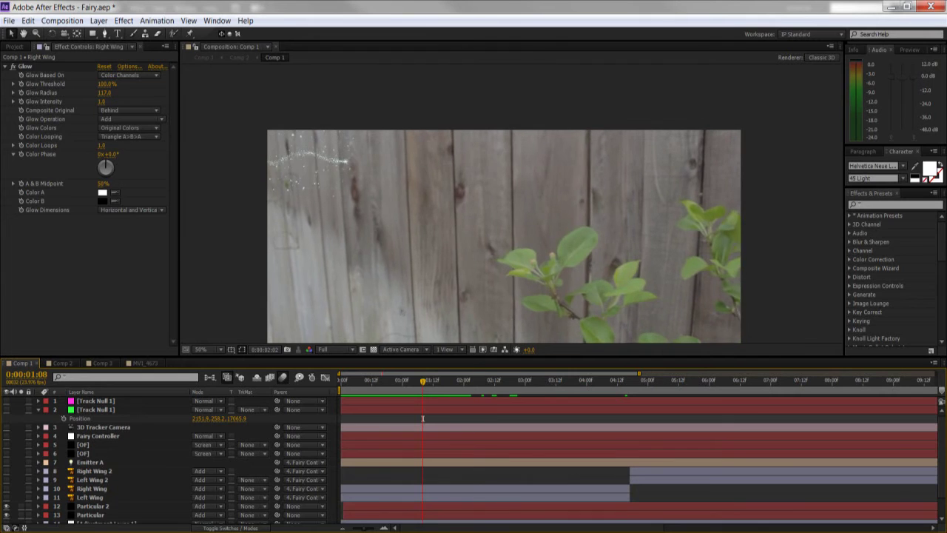
{"action": "key", "text": "space"}
{"action": "left_click_drag", "start_coordinate": [342, 393], "coordinate": [426, 393]}
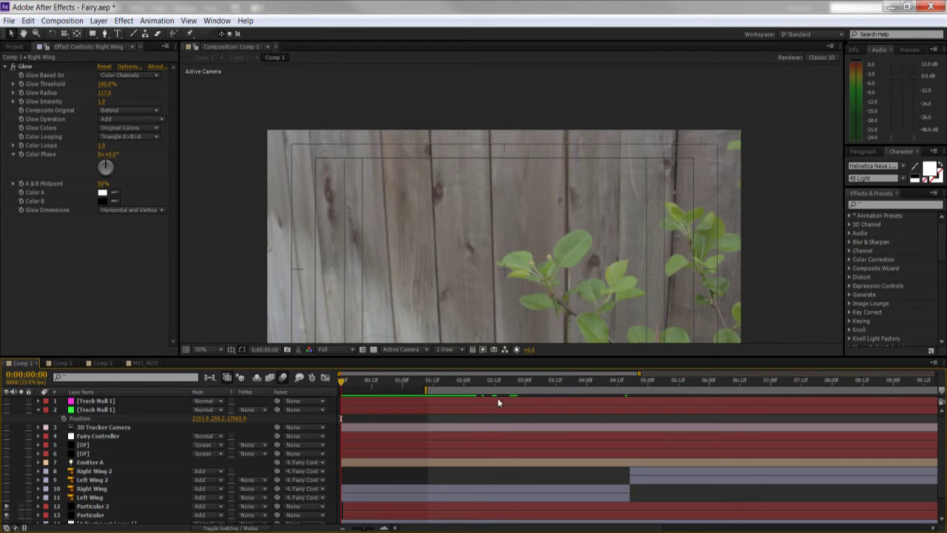
Preview the combined particle trails and examine how they look between 0:00:03:17 and 0:00:05:01
{"action": "key", "text": "KP_0"}
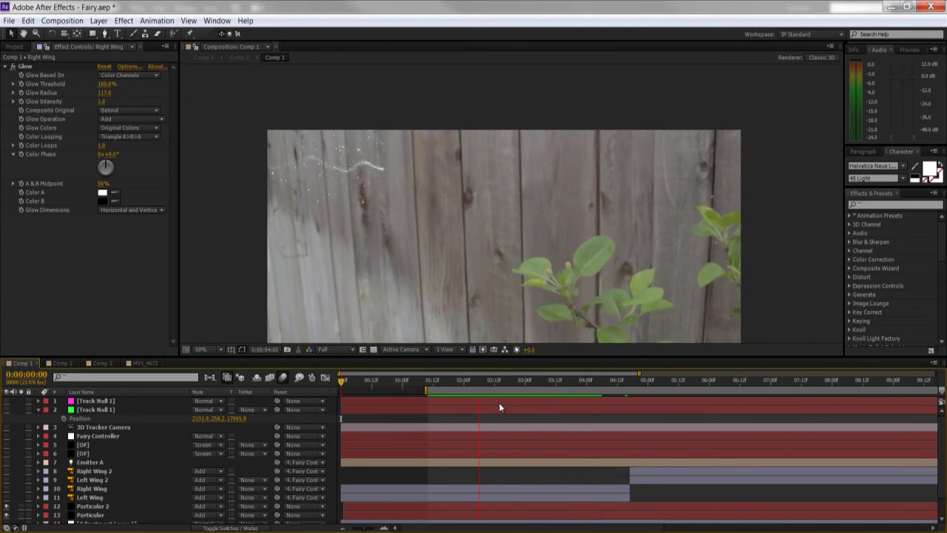
{"action": "left_click", "coordinate": [217, 279]}
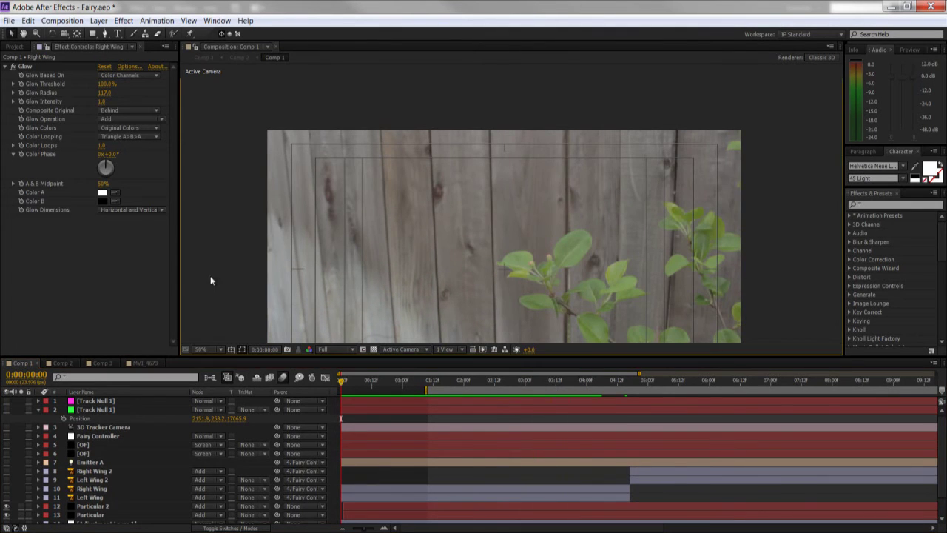
{"action": "left_click_drag", "start_coordinate": [352, 381], "coordinate": [569, 390]}
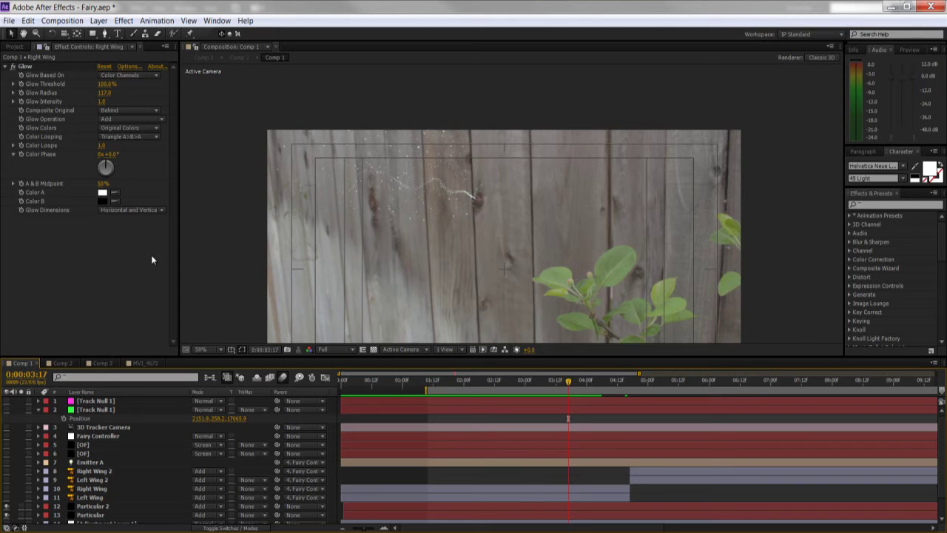
{"action": "left_click_drag", "start_coordinate": [564, 386], "coordinate": [599, 386]}
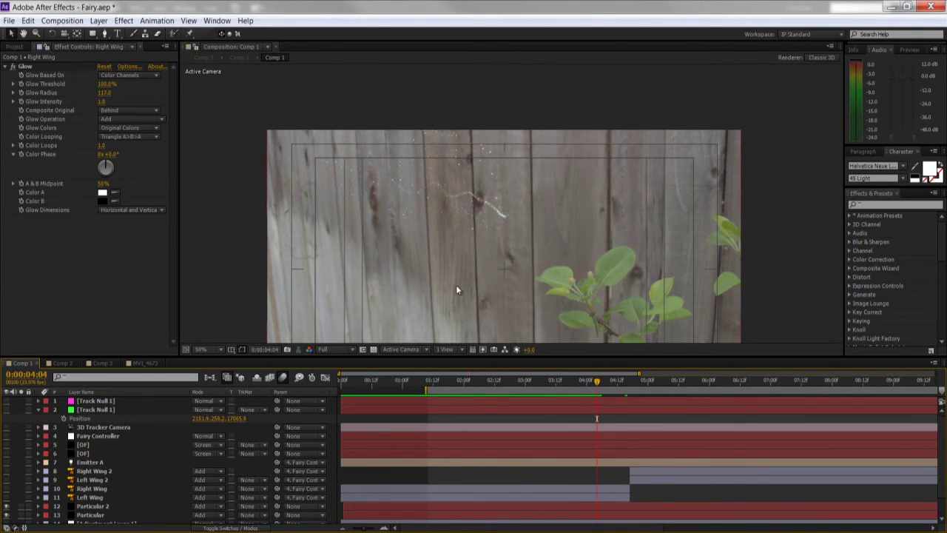
{"action": "key", "text": "space"}
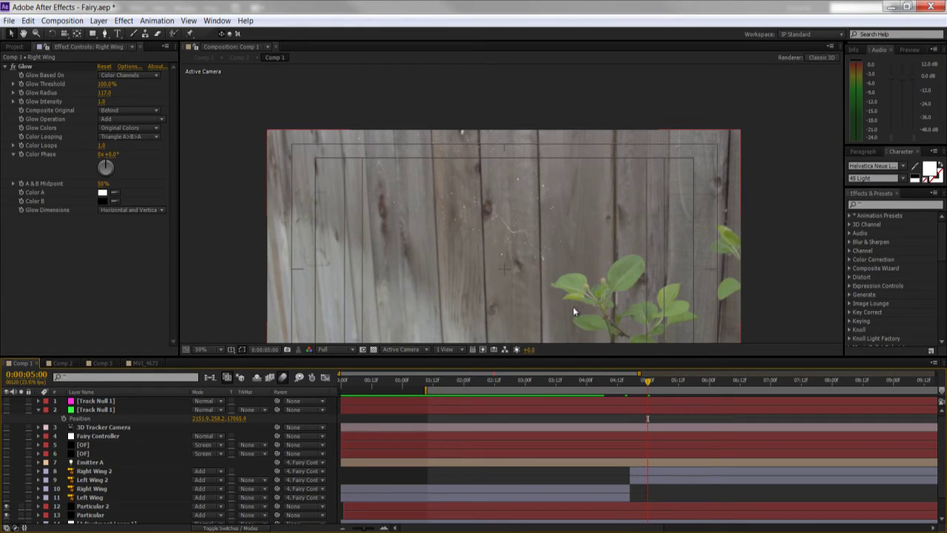
{"action": "key", "text": "Page_Down"}
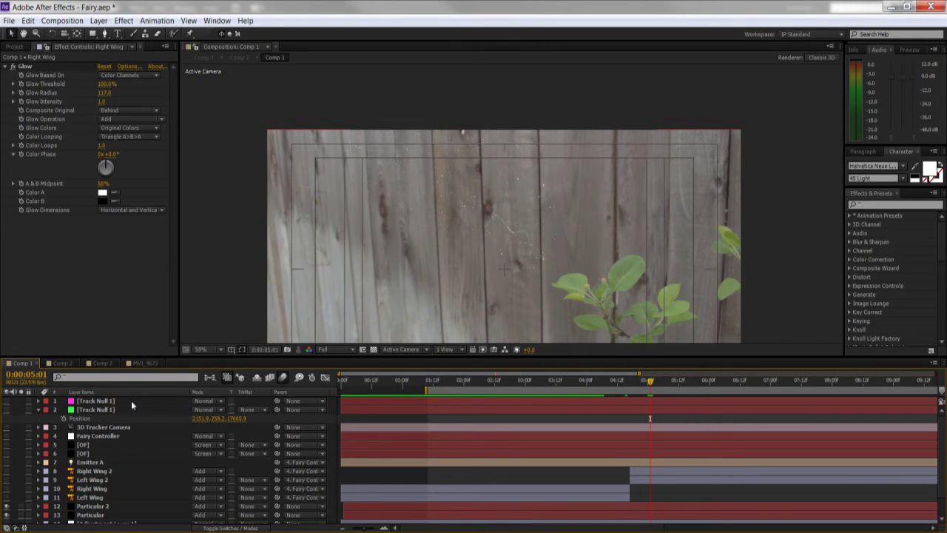
{"action": "left_click", "coordinate": [66, 264]}
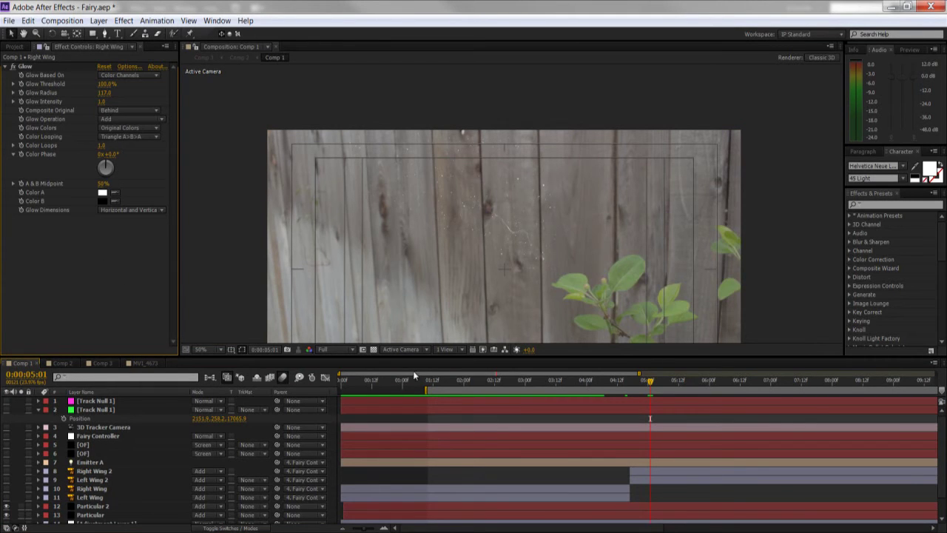
{"action": "left_click_drag", "start_coordinate": [517, 271], "coordinate": [521, 212]}
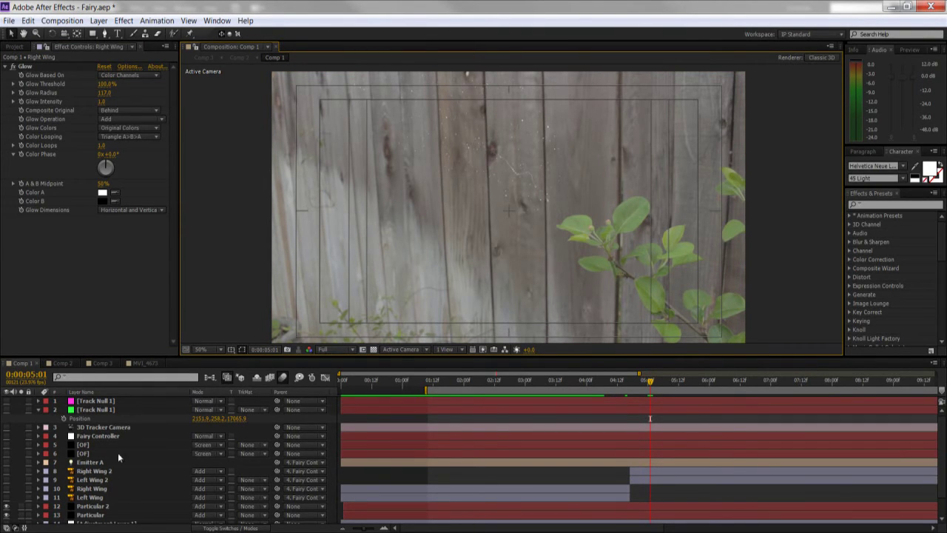
Show the Fairy Controller, the upper OF layer and the Emitter A light, keeping the lower OF layer hidden
{"action": "left_click", "coordinate": [88, 445]}
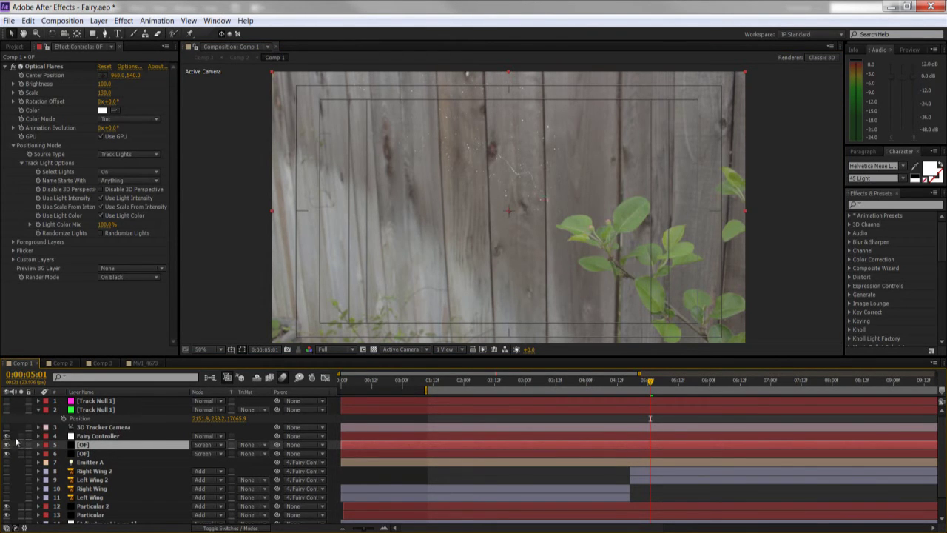
{"action": "left_click", "coordinate": [6, 462]}
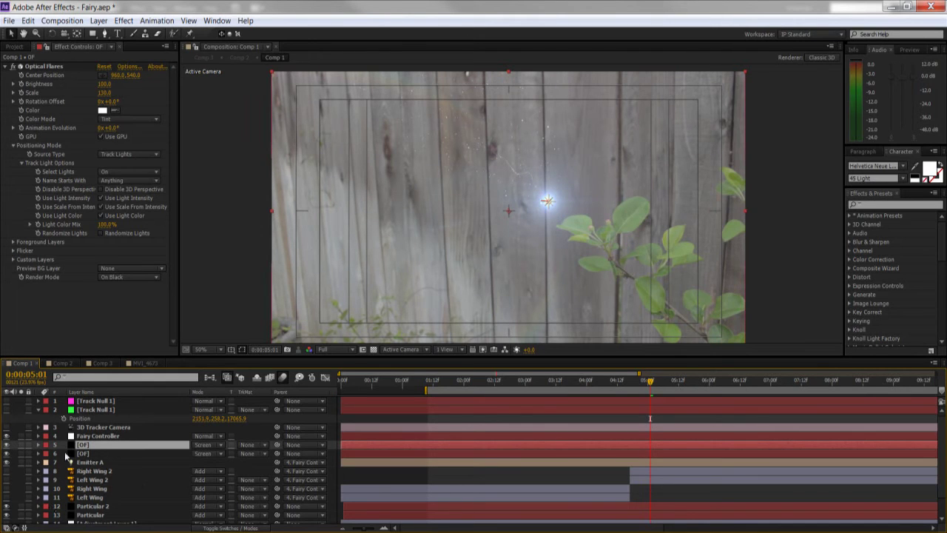
{"action": "left_click", "coordinate": [7, 453]}
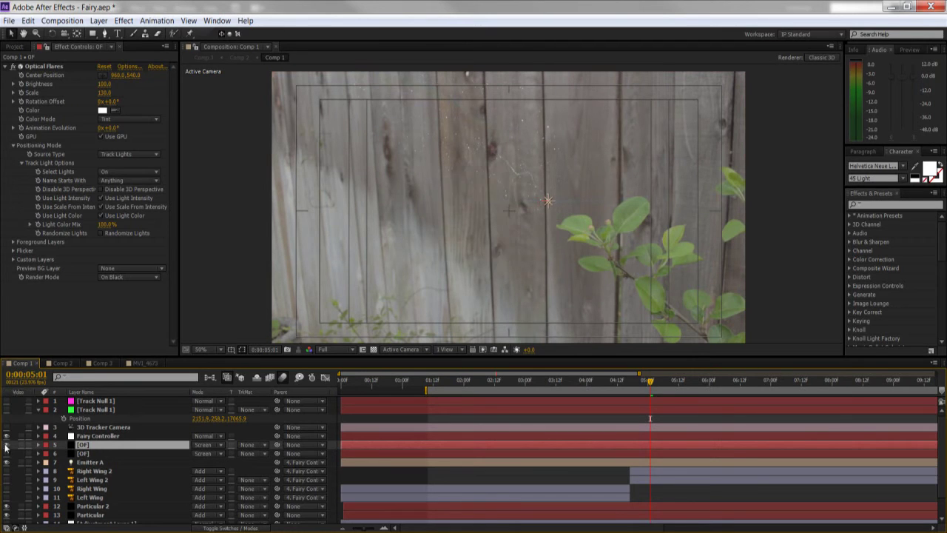
{"action": "left_click", "coordinate": [6, 447]}
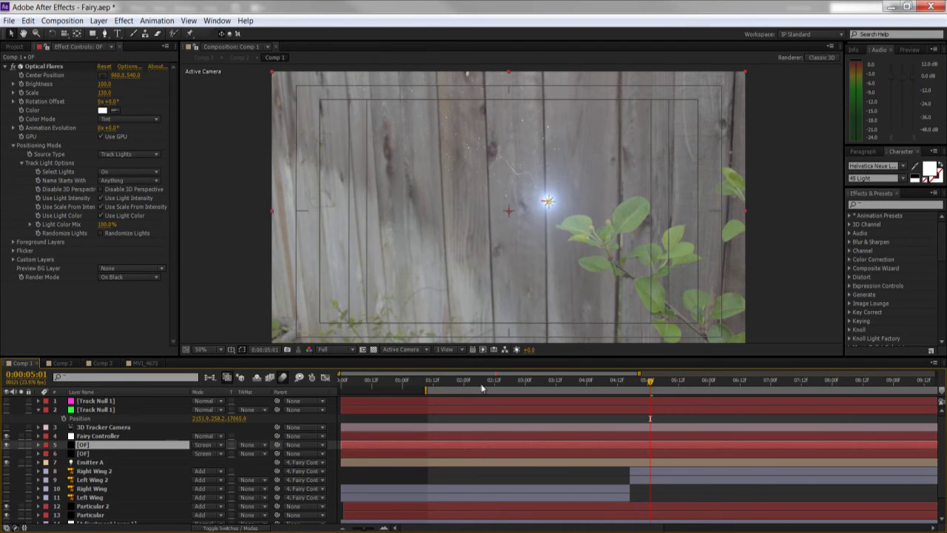
At 0:00:02:23, review the upper OF layer's Optical Flares Source Type options and keep Track Lights selected
{"action": "left_click_drag", "start_coordinate": [472, 383], "coordinate": [525, 383]}
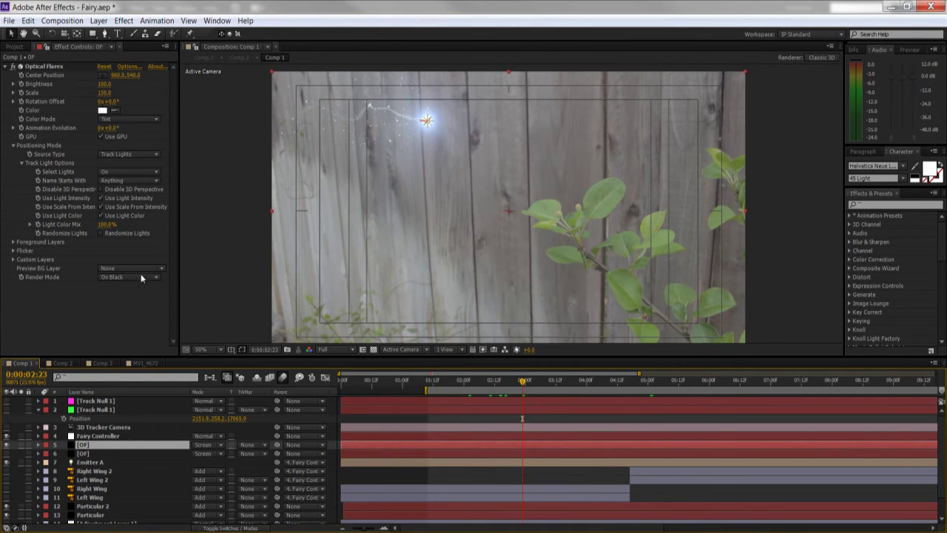
{"action": "left_click", "coordinate": [123, 154]}
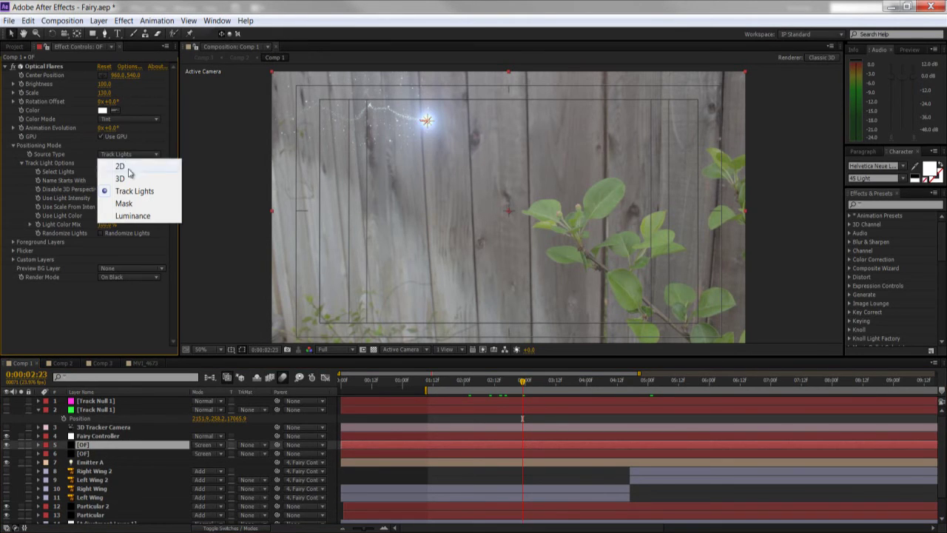
{"action": "left_click", "coordinate": [131, 190]}
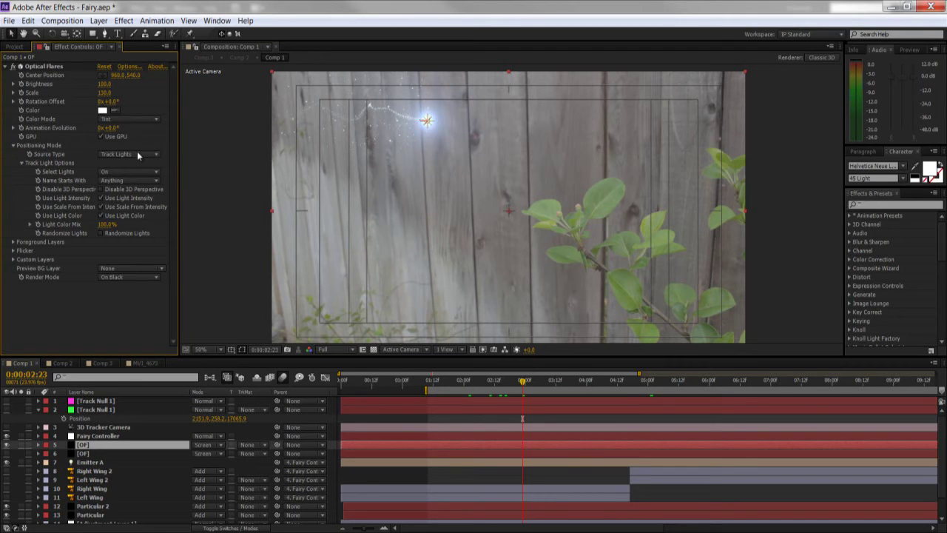
Try duplicating the Emitter A light and moving the copy to the right of and below the original
{"action": "left_click", "coordinate": [90, 462]}
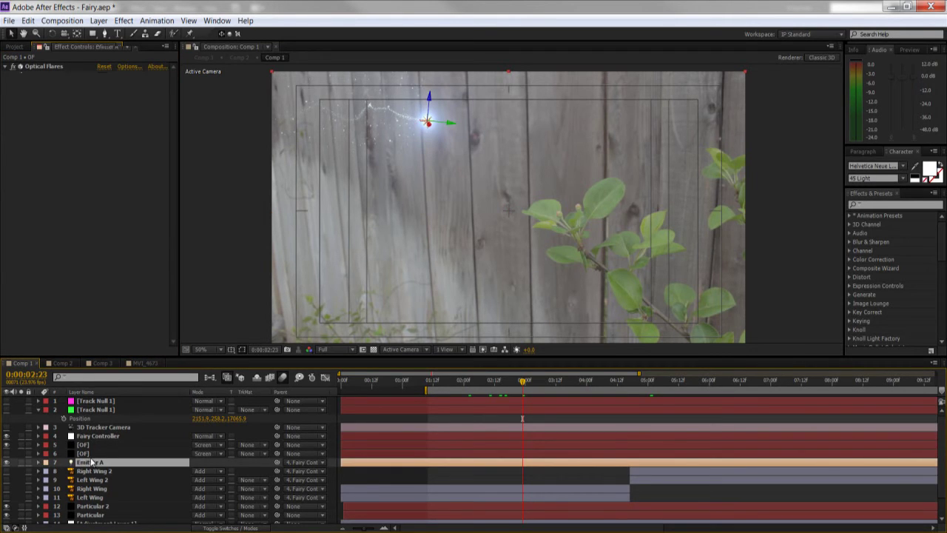
{"action": "key", "text": "ctrl+d"}
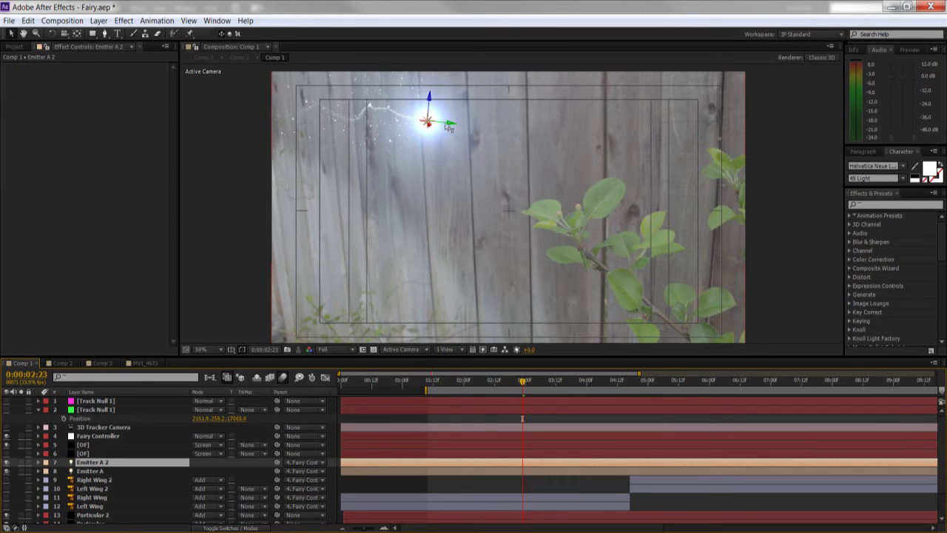
{"action": "left_click_drag", "start_coordinate": [448, 127], "coordinate": [499, 127]}
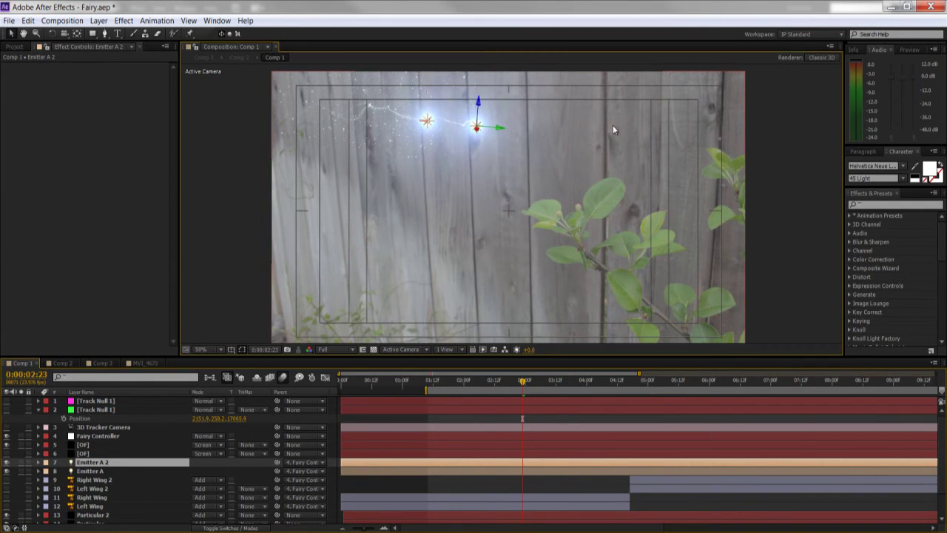
{"action": "key", "text": "Return"}
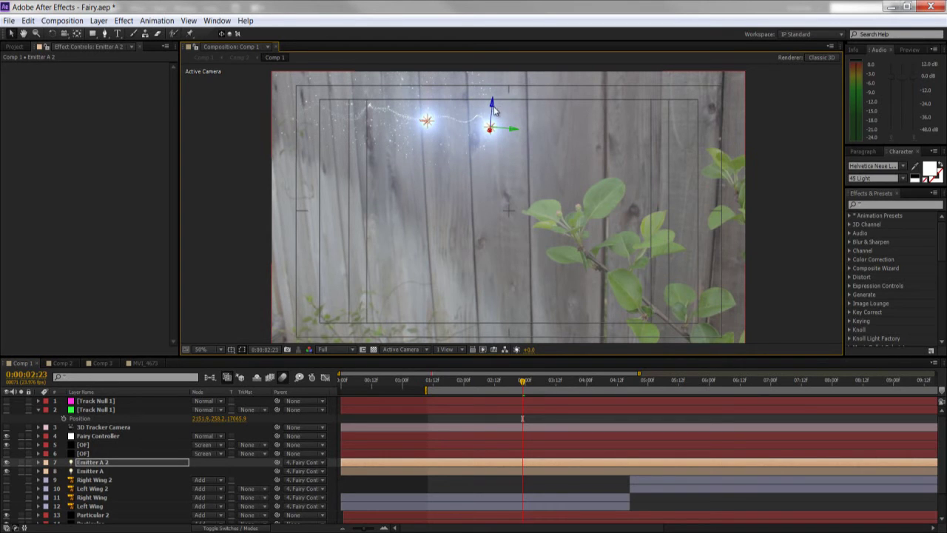
{"action": "left_click_drag", "start_coordinate": [494, 111], "coordinate": [484, 199]}
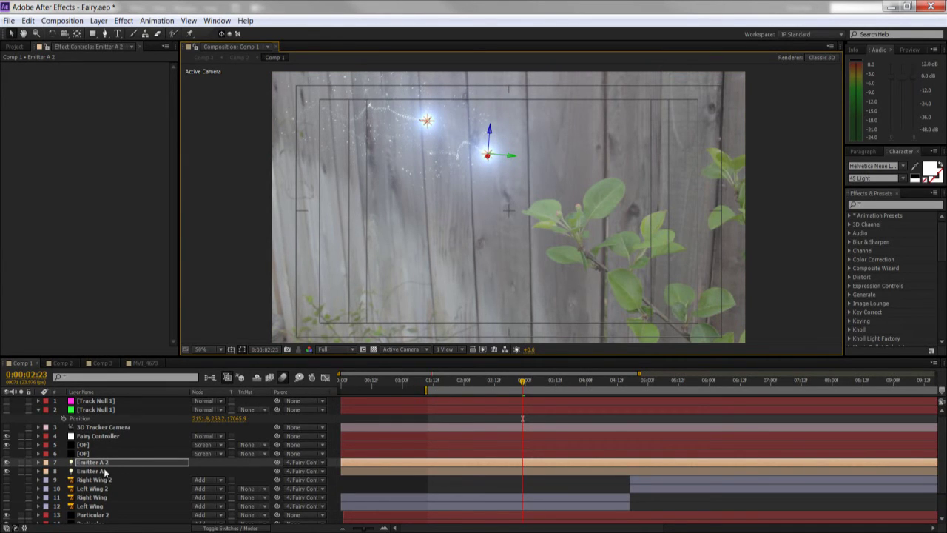
Try a further duplicate of the emitter light, placing it below the first copy
{"action": "key", "text": "ctrl+d"}
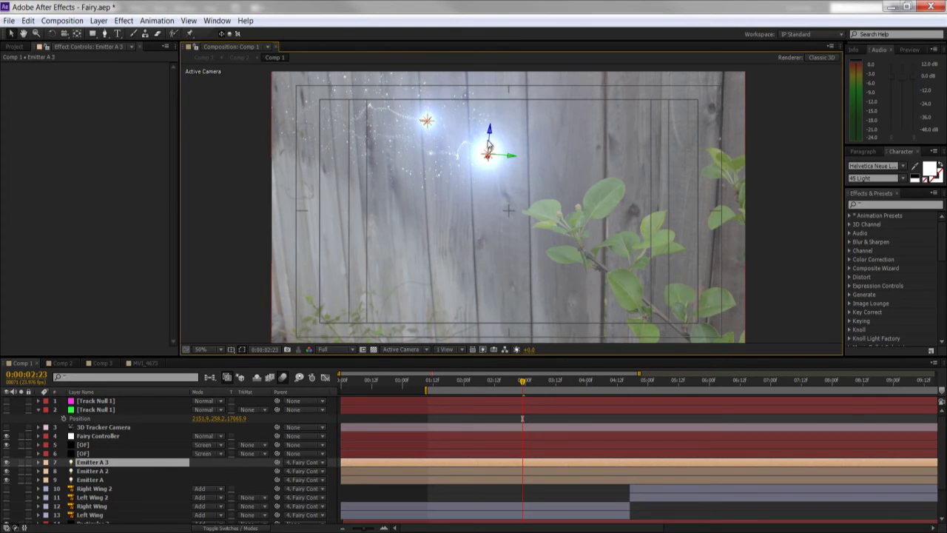
{"action": "left_click_drag", "start_coordinate": [492, 136], "coordinate": [493, 123]}
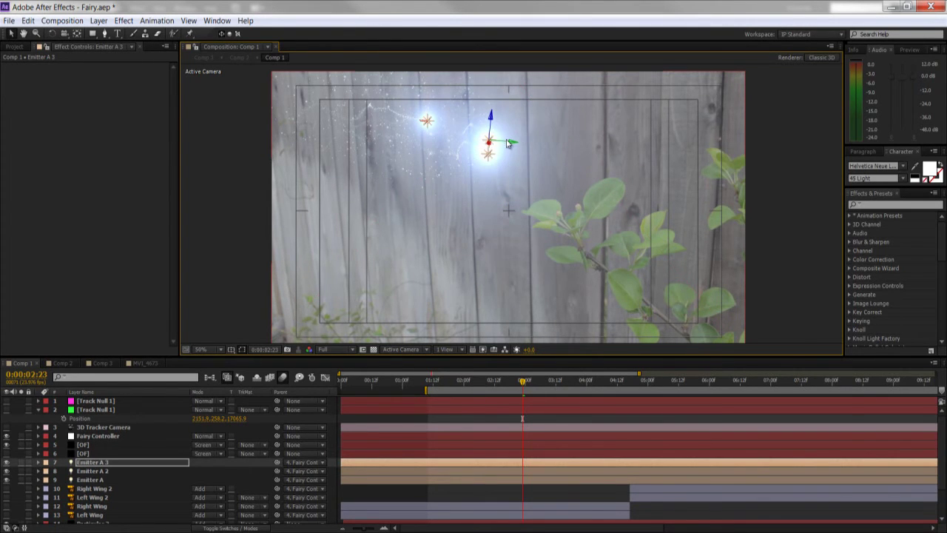
{"action": "left_click", "coordinate": [581, 149]}
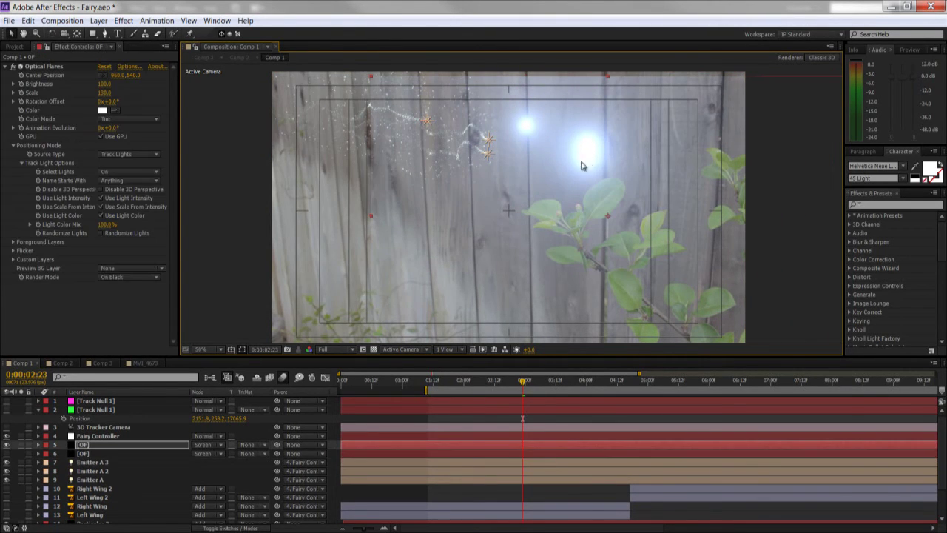
{"action": "left_click", "coordinate": [492, 147]}
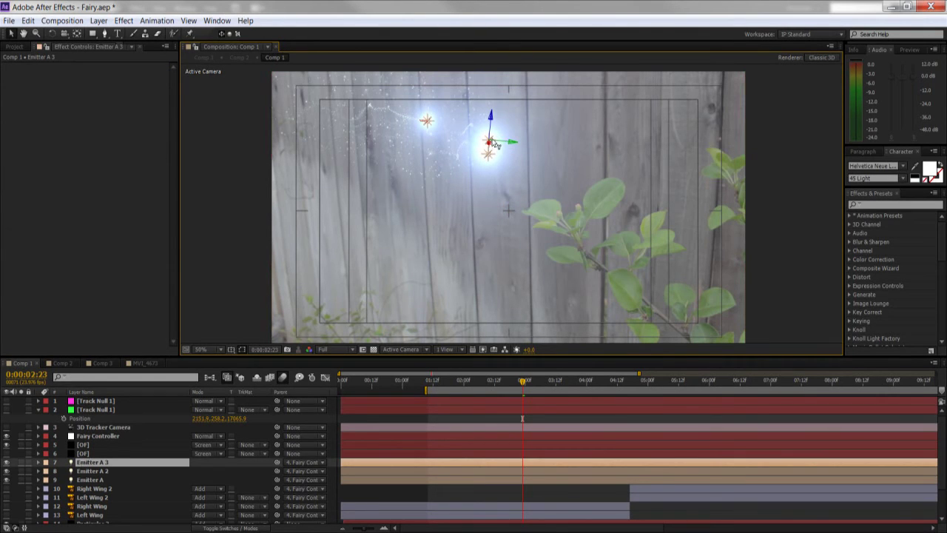
{"action": "left_click_drag", "start_coordinate": [492, 148], "coordinate": [492, 155]}
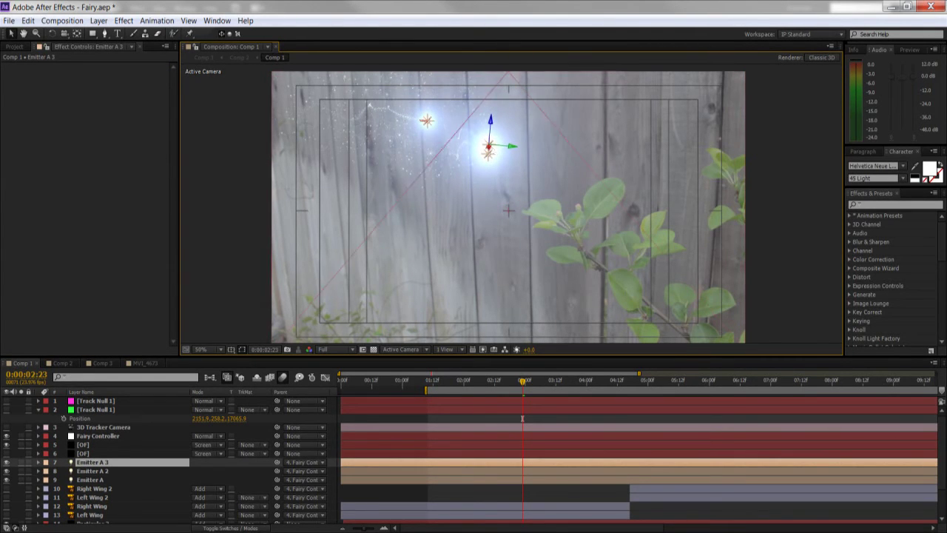
{"action": "key", "text": "Return"}
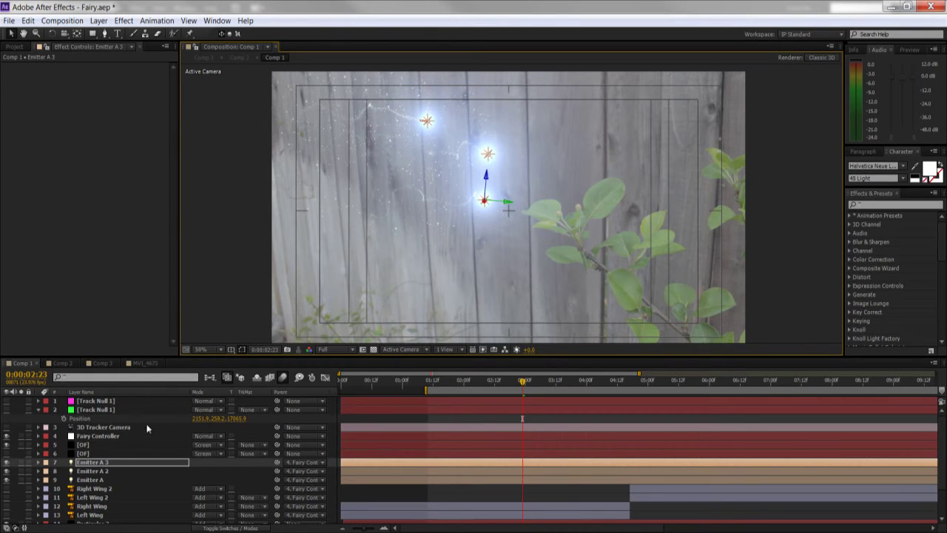
Undo the duplicated emitter lights so only the original Emitter A remains
{"action": "key", "text": "Delete"}
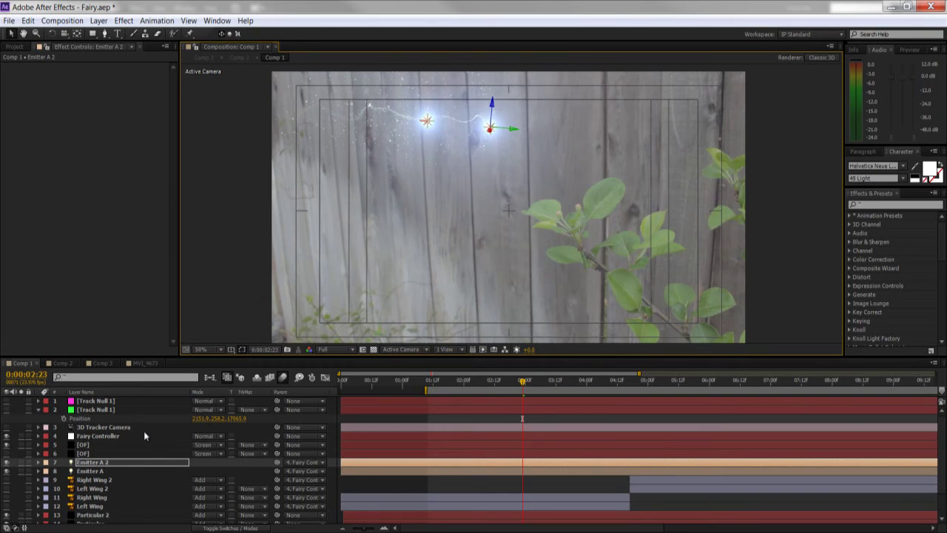
{"action": "key", "text": "Return"}
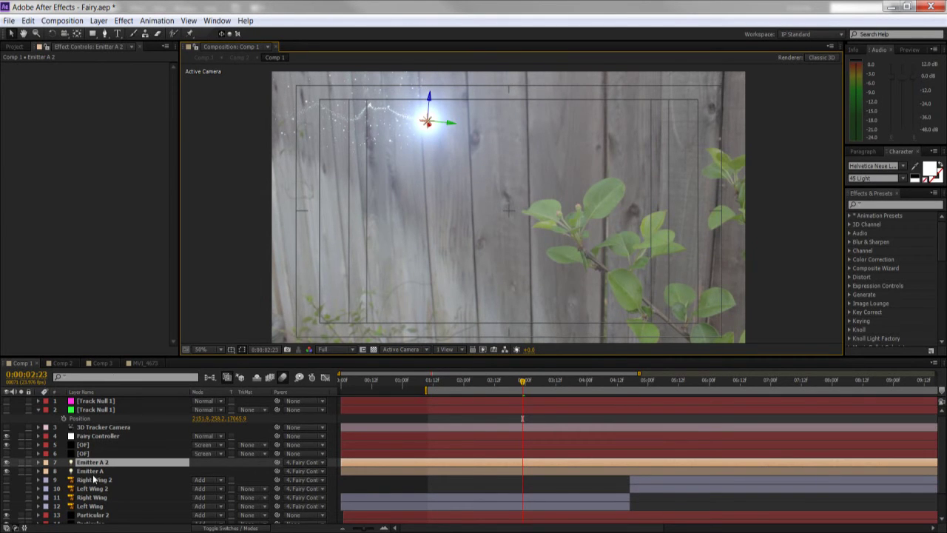
{"action": "key", "text": "Delete"}
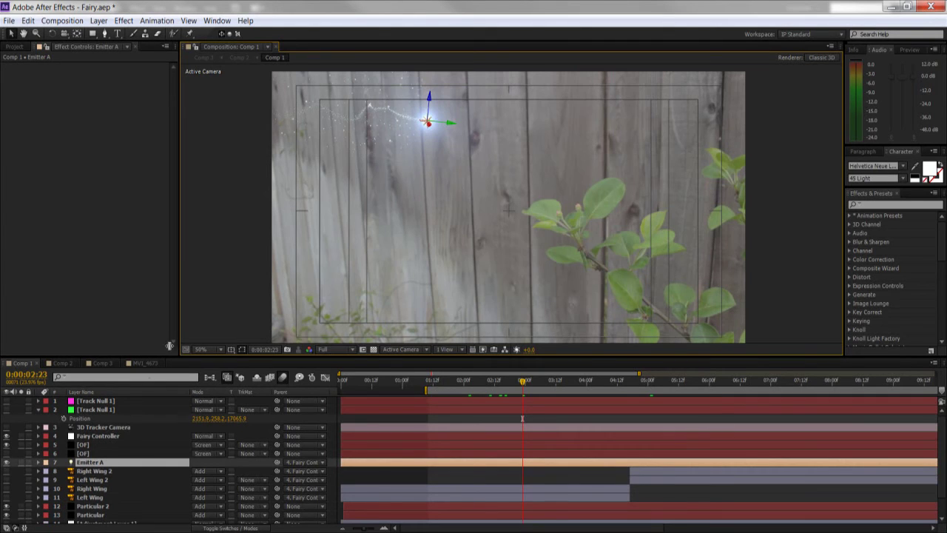
Show the lower OF layer, toggle Emitter A off and back on to compare, and move the current time to 0:00:04:21
{"action": "left_click", "coordinate": [7, 462]}
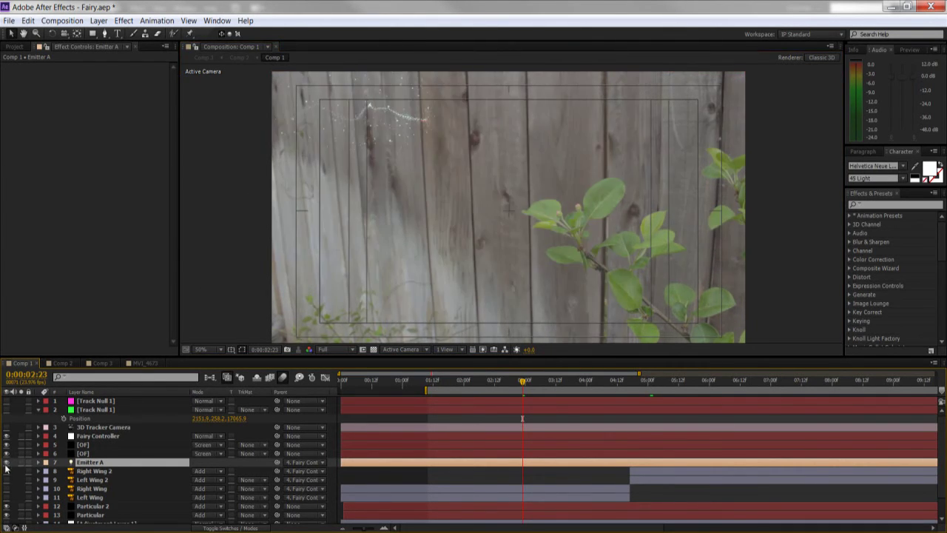
{"action": "left_click", "coordinate": [7, 462]}
{"action": "left_click", "coordinate": [7, 462]}
{"action": "left_click", "coordinate": [508, 385]}
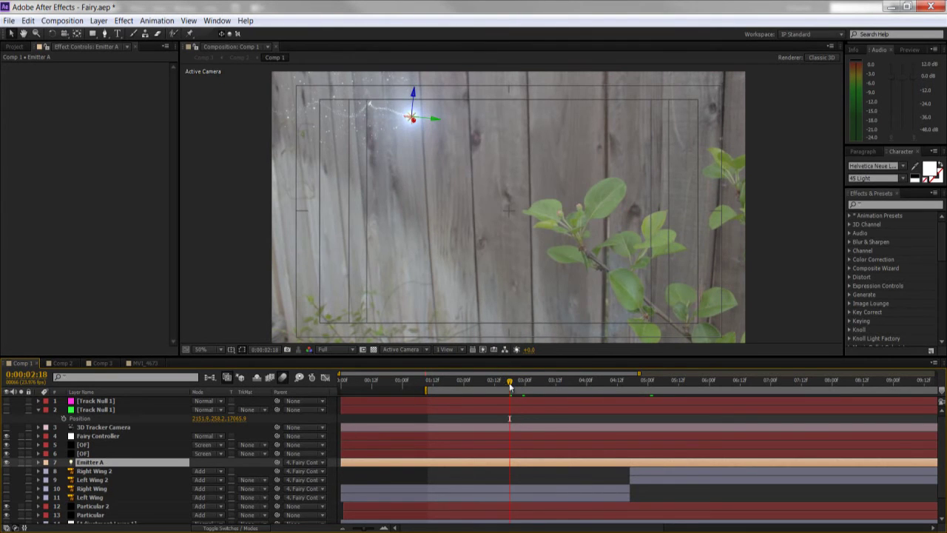
{"action": "left_click_drag", "start_coordinate": [510, 385], "coordinate": [640, 384]}
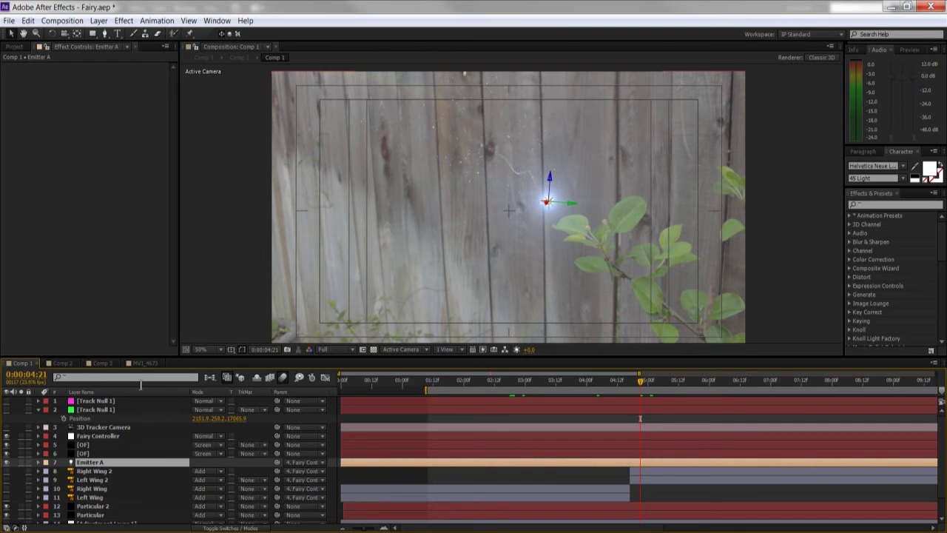
Check the MVI_4673 composition, return to Comp 1, show all four wing layers, and move the current time to 0:00:05:12
{"action": "left_click", "coordinate": [144, 362]}
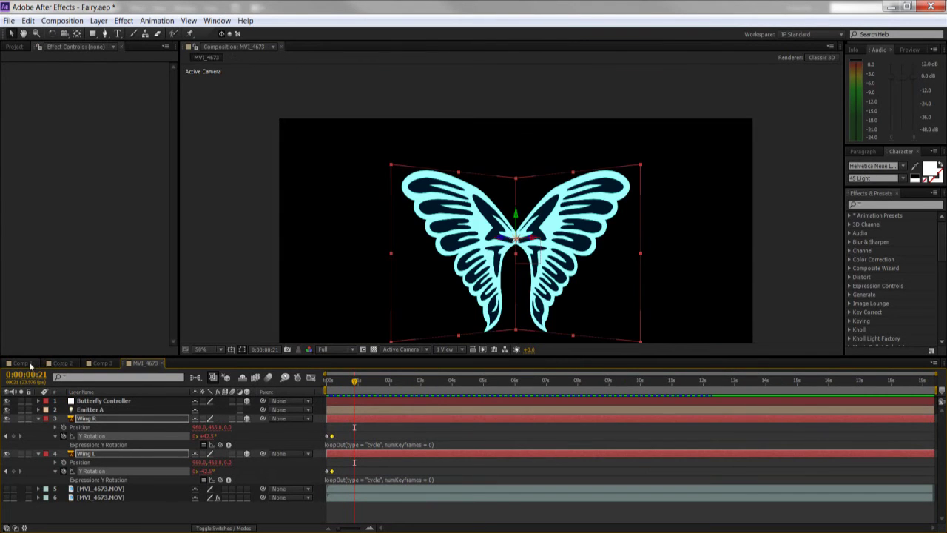
{"action": "left_click", "coordinate": [26, 363]}
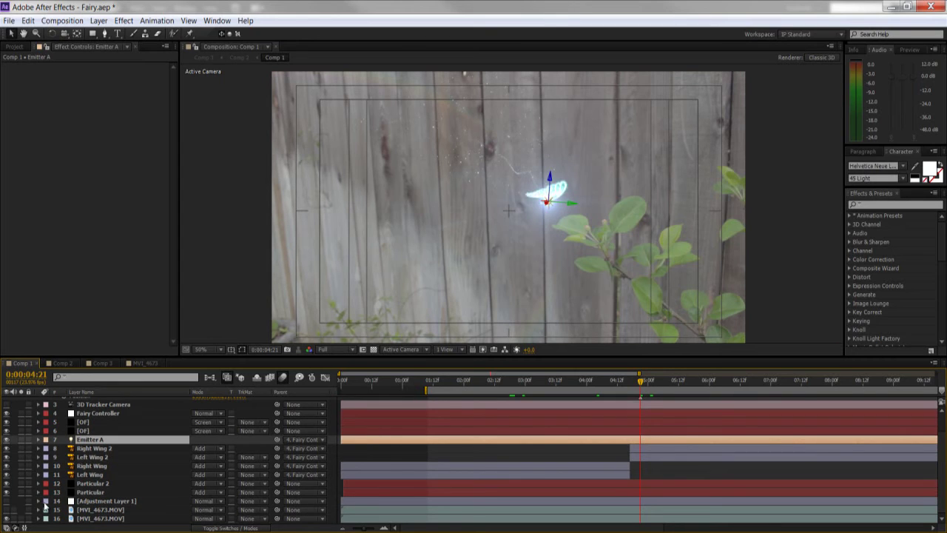
{"action": "left_click", "coordinate": [679, 385]}
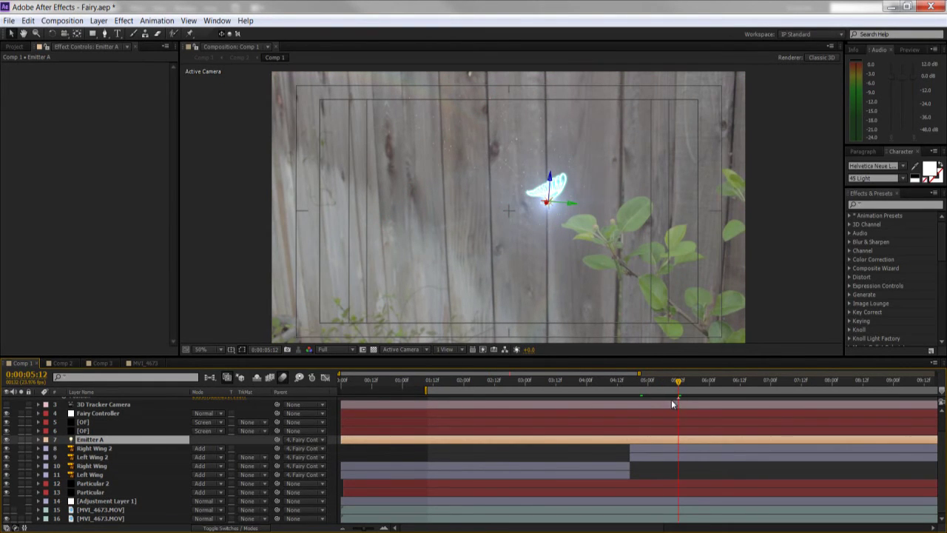
Start the work area at 0:00:05:12 and hide both OF layers and both Particular layers
{"action": "key", "text": "b"}
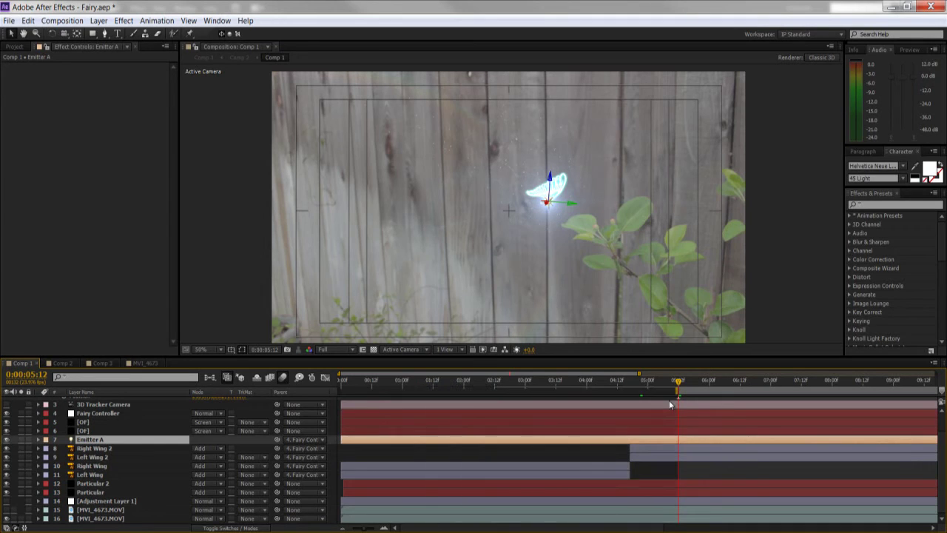
{"action": "left_click_drag", "start_coordinate": [682, 386], "coordinate": [705, 386]}
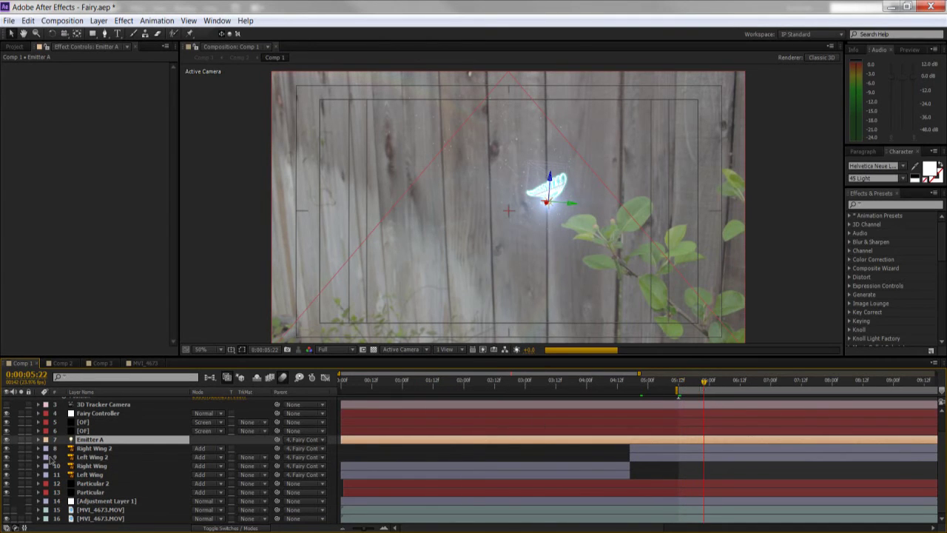
{"action": "left_click", "coordinate": [7, 431]}
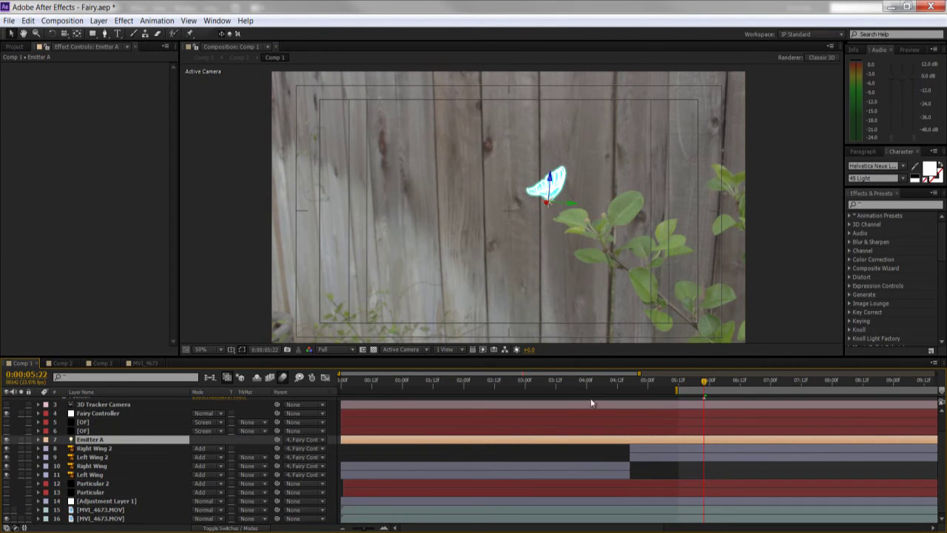
Reveal the Y Rotation keyframes of Right Wing 2 and Left Wing 2 and review the wings on the leaf up to 0:00:07:10
{"action": "left_click", "coordinate": [684, 449]}
{"action": "left_click", "coordinate": [683, 457], "text": "shift"}
{"action": "key", "text": "u"}
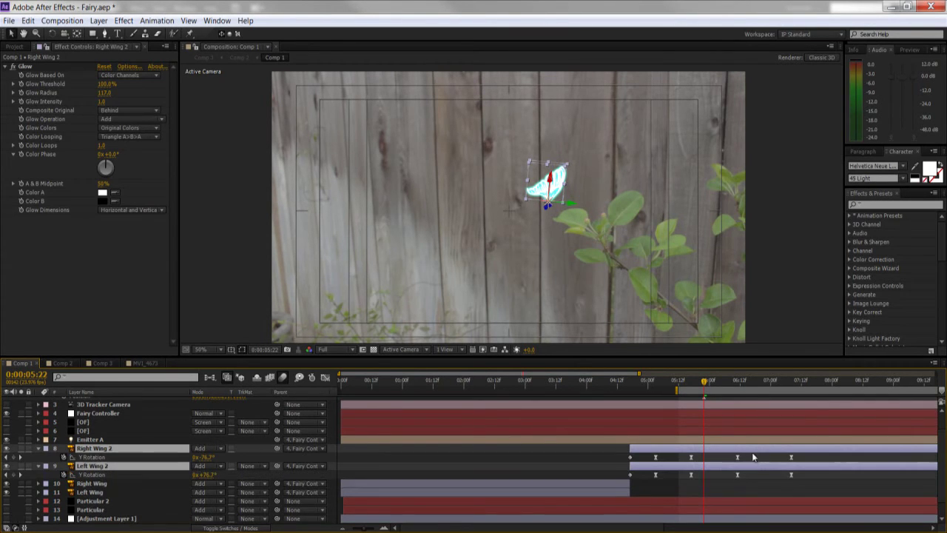
{"action": "left_click_drag", "start_coordinate": [705, 384], "coordinate": [732, 395]}
{"action": "scroll", "coordinate": [24, 420], "scroll_direction": "up", "scroll_amount": 2}
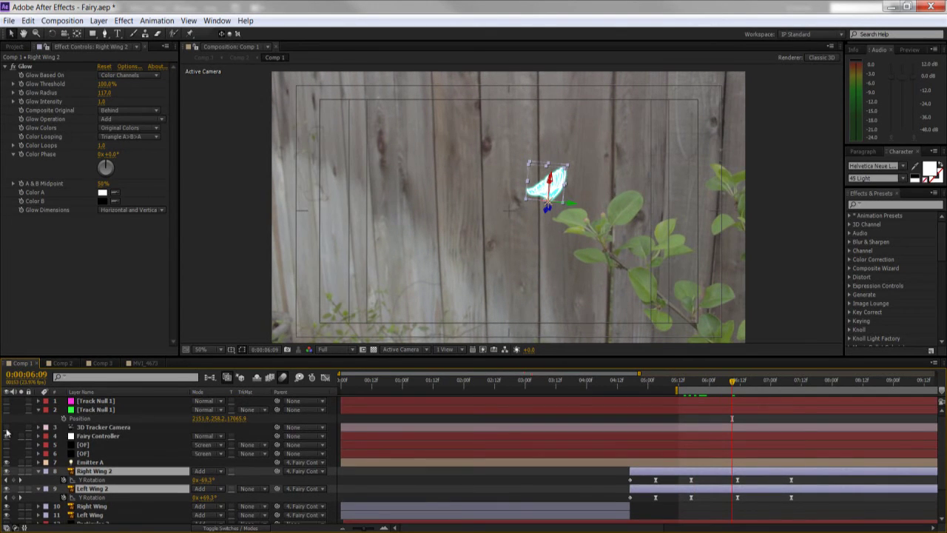
{"action": "scroll", "coordinate": [663, 285], "scroll_direction": "up", "scroll_amount": 4}
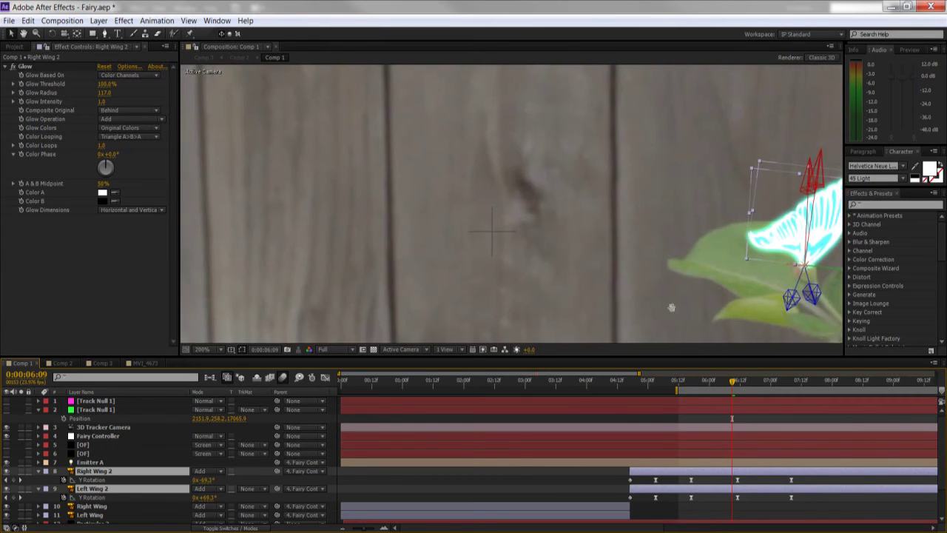
{"action": "scroll", "coordinate": [566, 276], "scroll_direction": "down", "scroll_amount": 3}
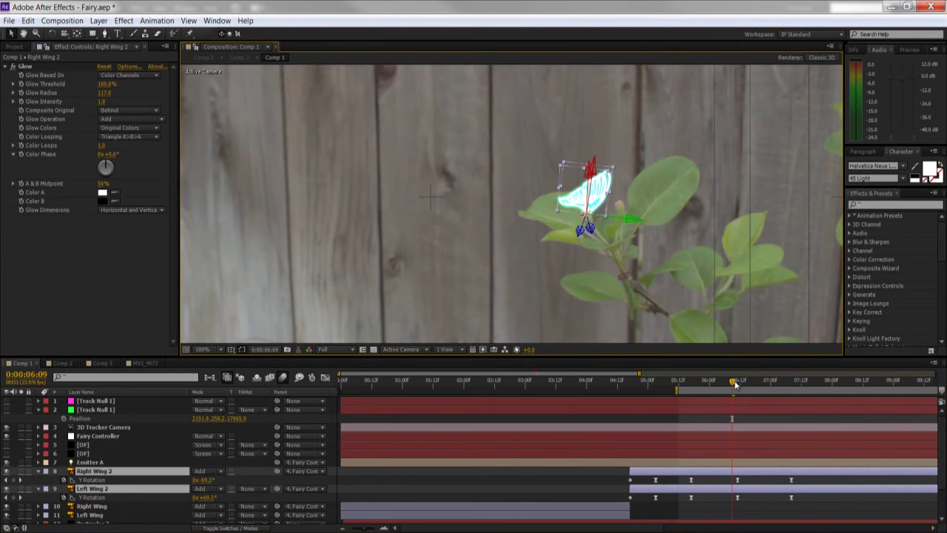
{"action": "left_click_drag", "start_coordinate": [733, 381], "coordinate": [797, 384]}
{"action": "key", "text": "minus"}
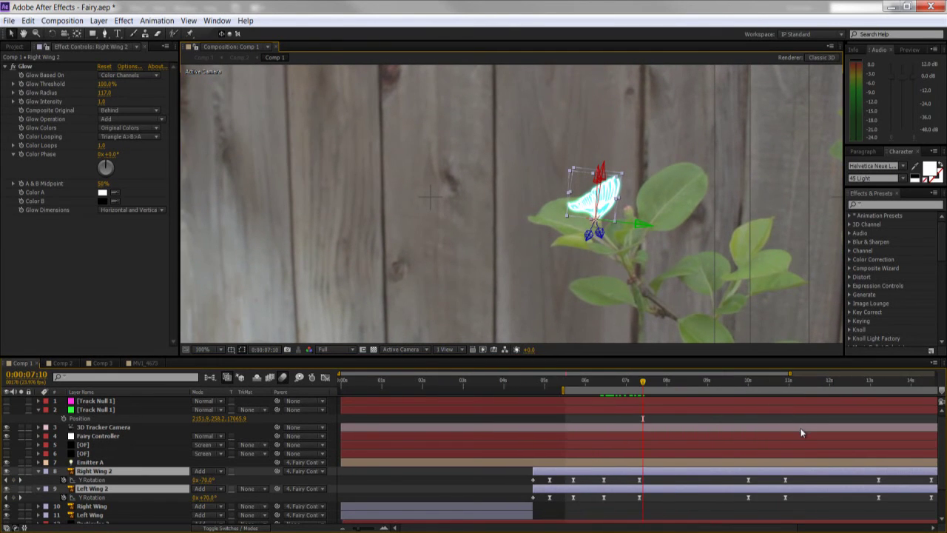
Examine the wing flaps against their Y Rotation keyframes through the rest of the shot, ending at 0:00:18:22
{"action": "left_click_drag", "start_coordinate": [642, 383], "coordinate": [901, 411]}
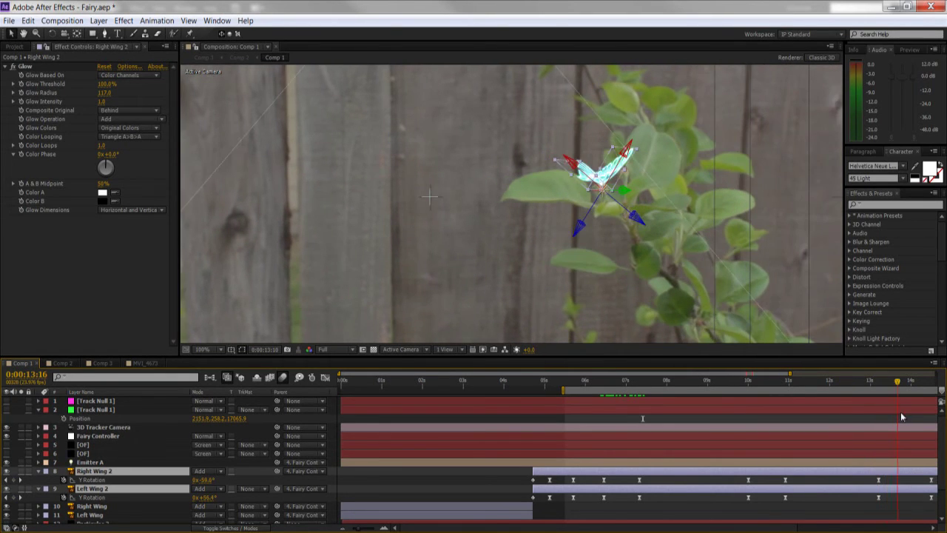
{"action": "key", "text": "minus"}
{"action": "key", "text": "minus"}
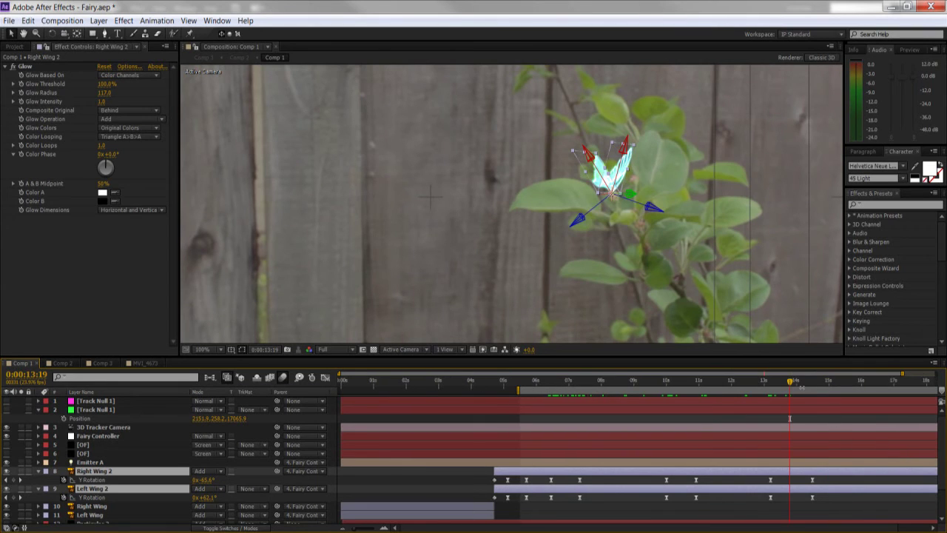
{"action": "left_click", "coordinate": [796, 386]}
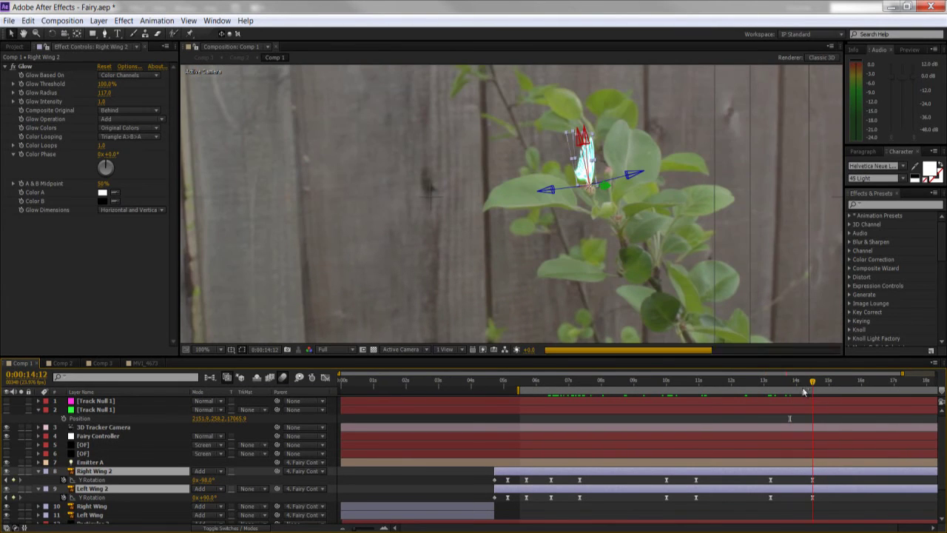
{"action": "left_click_drag", "start_coordinate": [806, 392], "coordinate": [877, 397]}
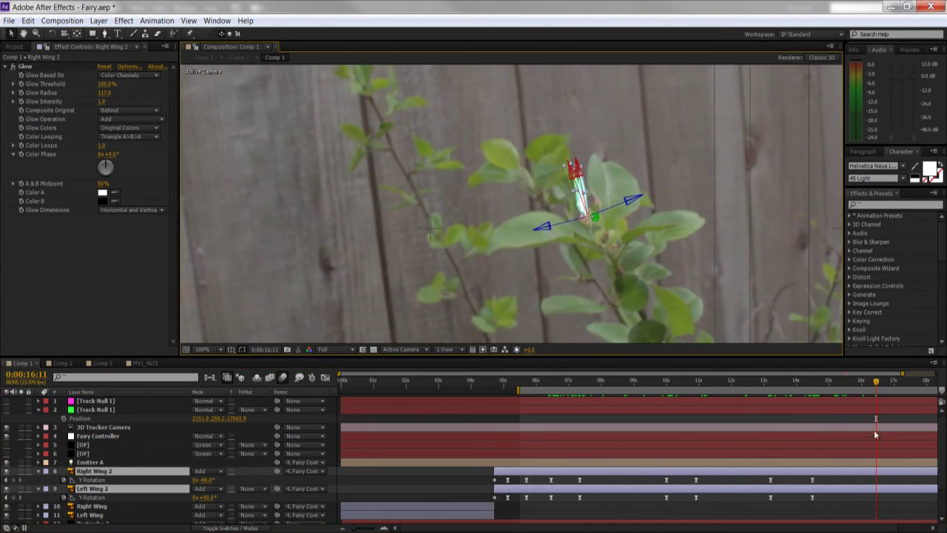
{"action": "left_click_drag", "start_coordinate": [879, 387], "coordinate": [892, 393]}
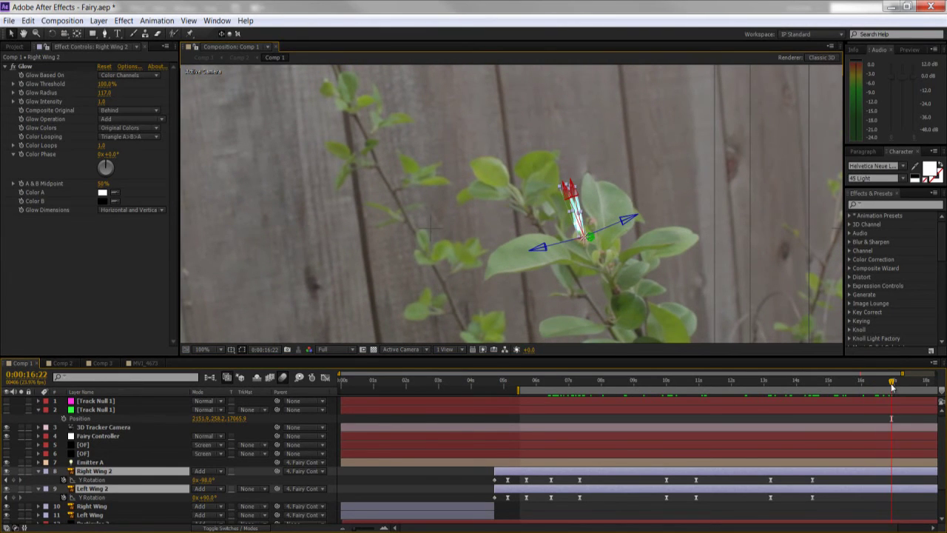
{"action": "left_click_drag", "start_coordinate": [891, 386], "coordinate": [930, 384]}
{"action": "scroll", "coordinate": [524, 216], "scroll_direction": "down", "scroll_amount": 3}
{"action": "scroll", "coordinate": [523, 238], "scroll_direction": "up", "scroll_amount": 3}
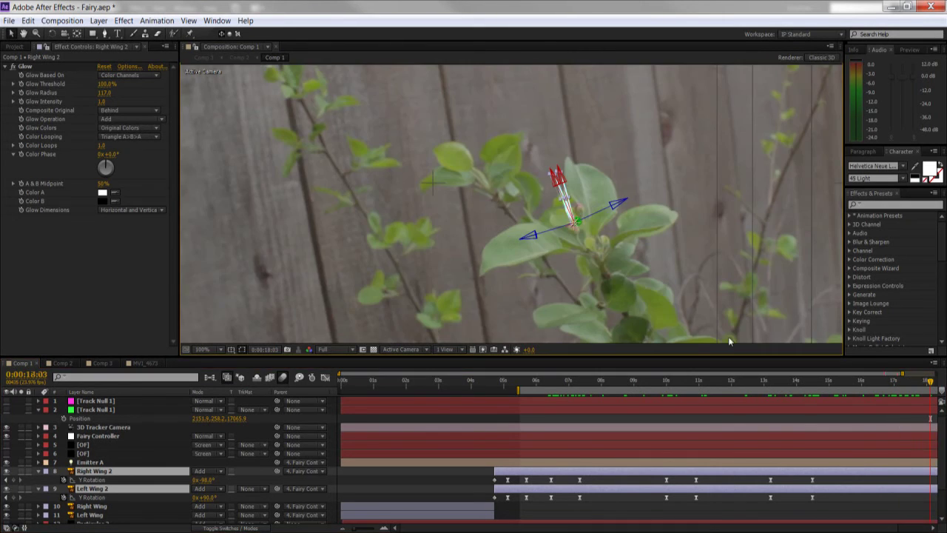
{"action": "scroll", "coordinate": [897, 444], "scroll_direction": "down", "scroll_amount": 2}
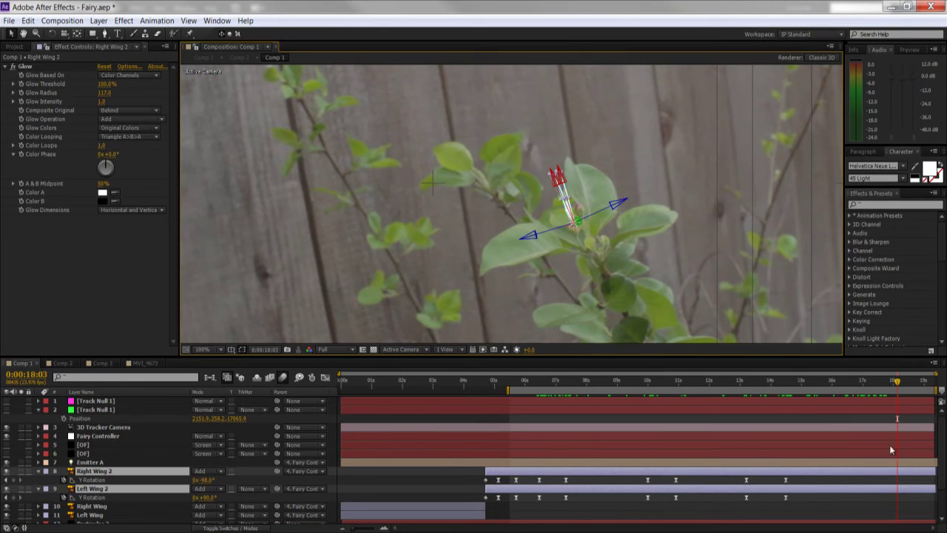
{"action": "left_click_drag", "start_coordinate": [898, 385], "coordinate": [924, 390]}
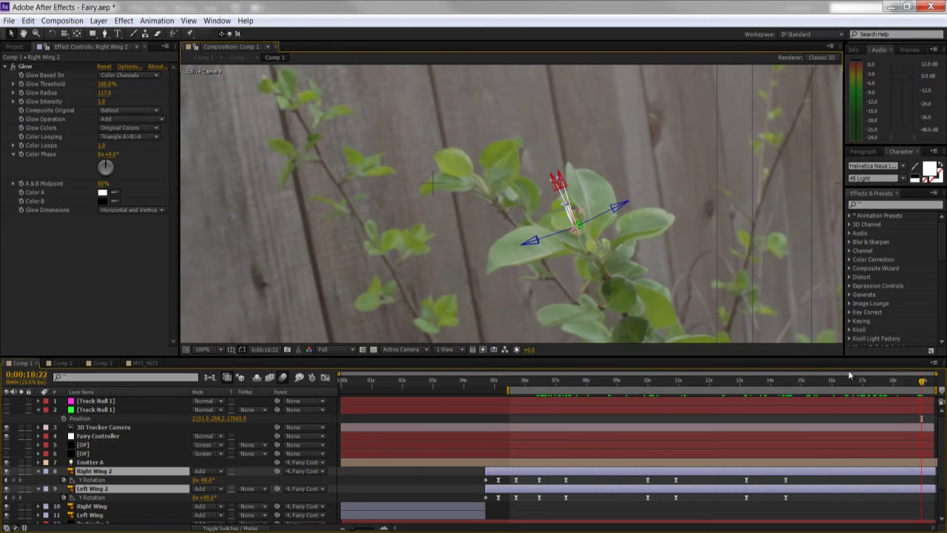
Compare the original framing in Comp 1 with the cropped, graded versions in Comp 2 and Comp 3
{"action": "left_click", "coordinate": [64, 364]}
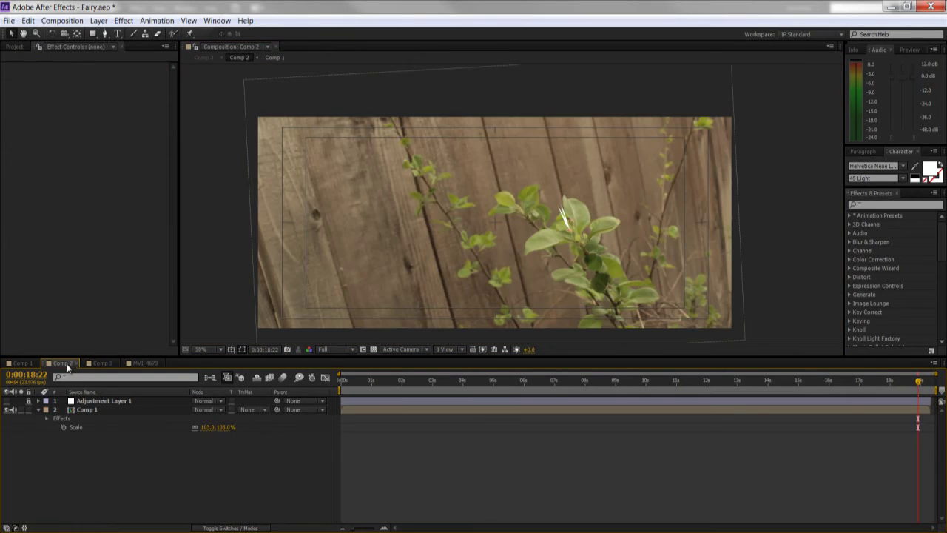
{"action": "left_click", "coordinate": [97, 364]}
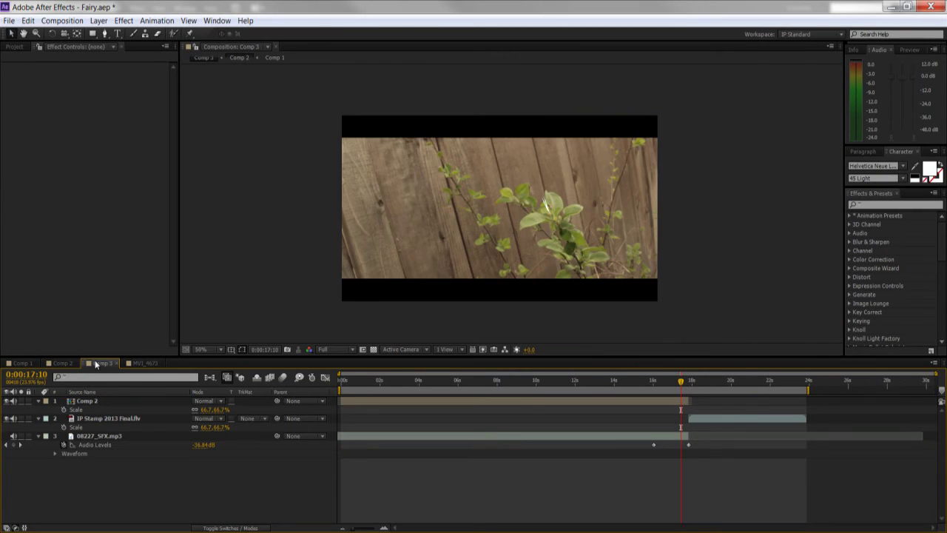
{"action": "left_click", "coordinate": [28, 364]}
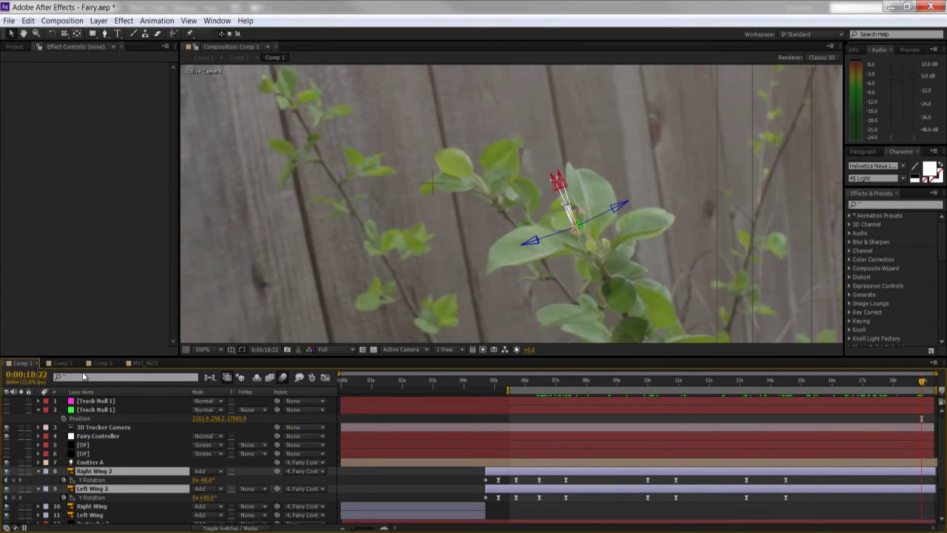
{"action": "left_click", "coordinate": [65, 366]}
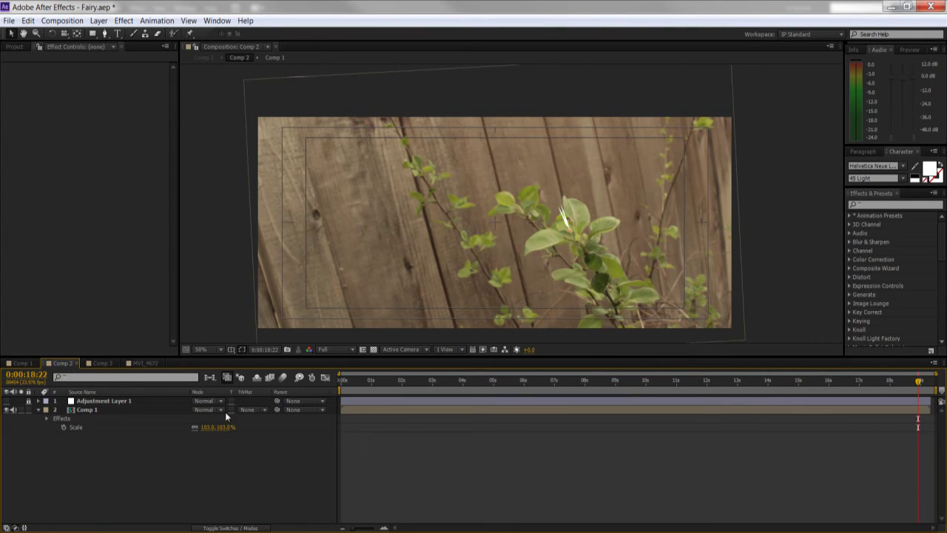
{"action": "left_click", "coordinate": [28, 364]}
{"action": "scroll", "coordinate": [489, 259], "scroll_direction": "down", "scroll_amount": 2}
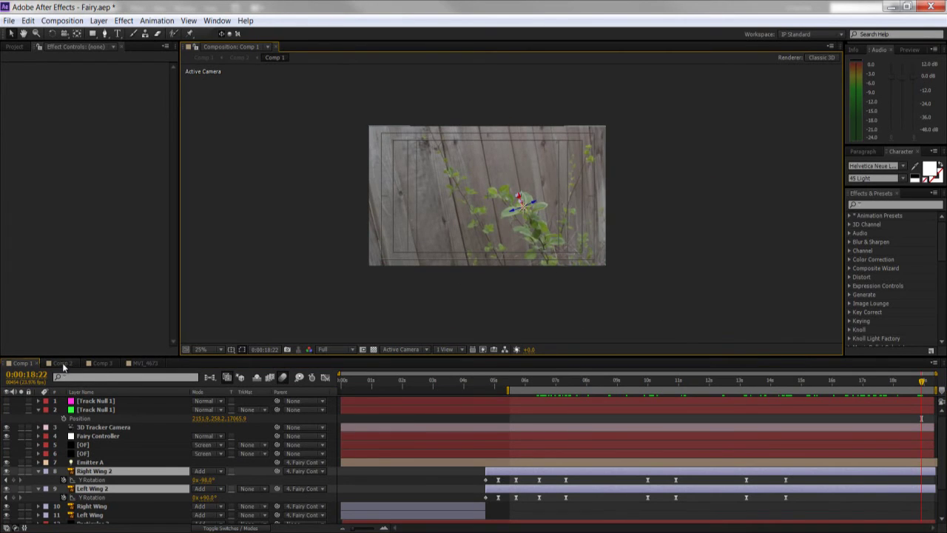
{"action": "left_click", "coordinate": [63, 364]}
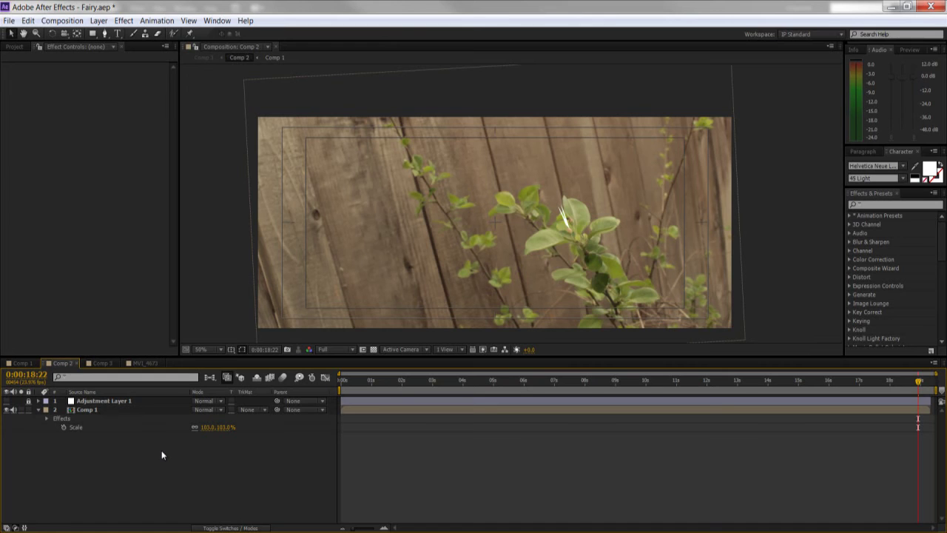
{"action": "scroll", "coordinate": [649, 272], "scroll_direction": "down", "scroll_amount": 2}
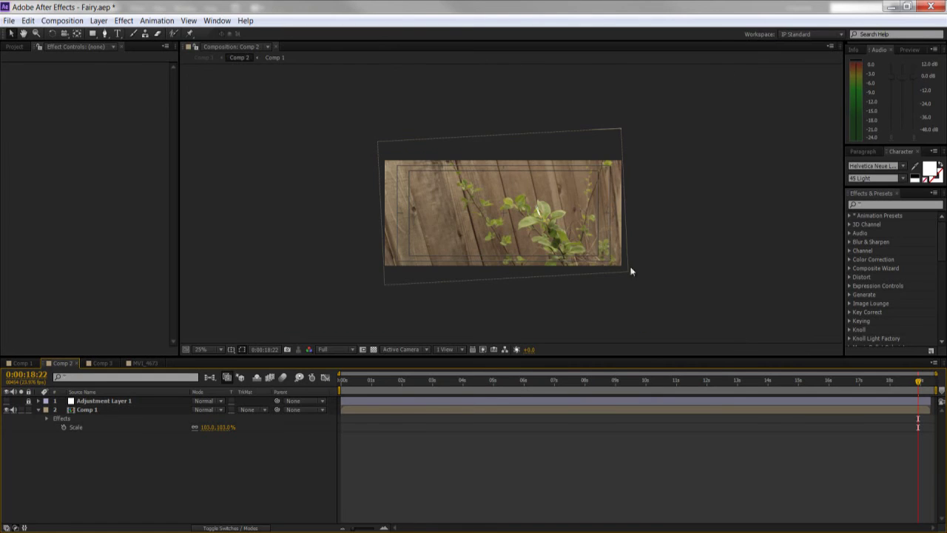
{"action": "scroll", "coordinate": [630, 270], "scroll_direction": "up", "scroll_amount": 2}
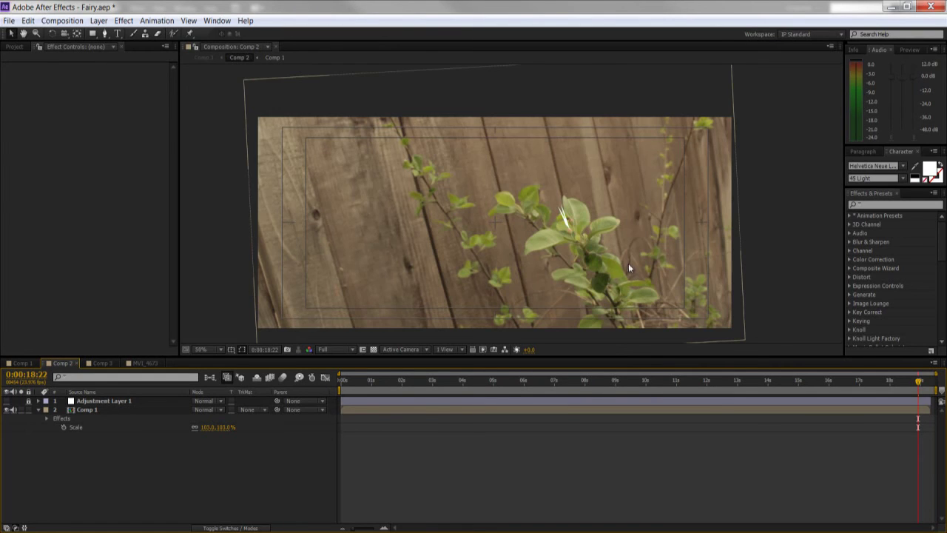
Inspect the Mojo effect on the Comp 1 layer in Comp 2, collapse the layer's properties, and select the MVI_4673.MOV footage in Comp 1
{"action": "left_click", "coordinate": [97, 415]}
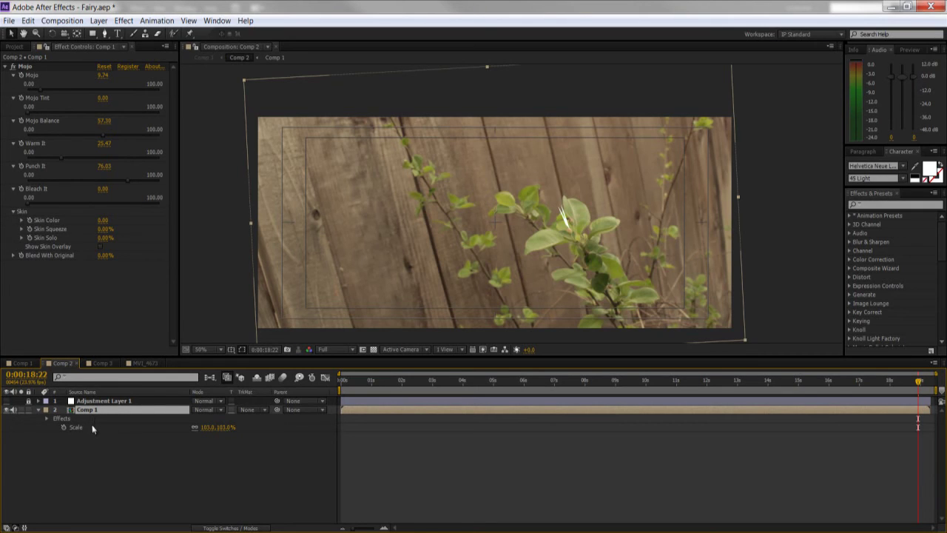
{"action": "key", "text": "e"}
{"action": "key", "text": "e"}
{"action": "left_click", "coordinate": [34, 366]}
{"action": "left_click", "coordinate": [425, 265]}
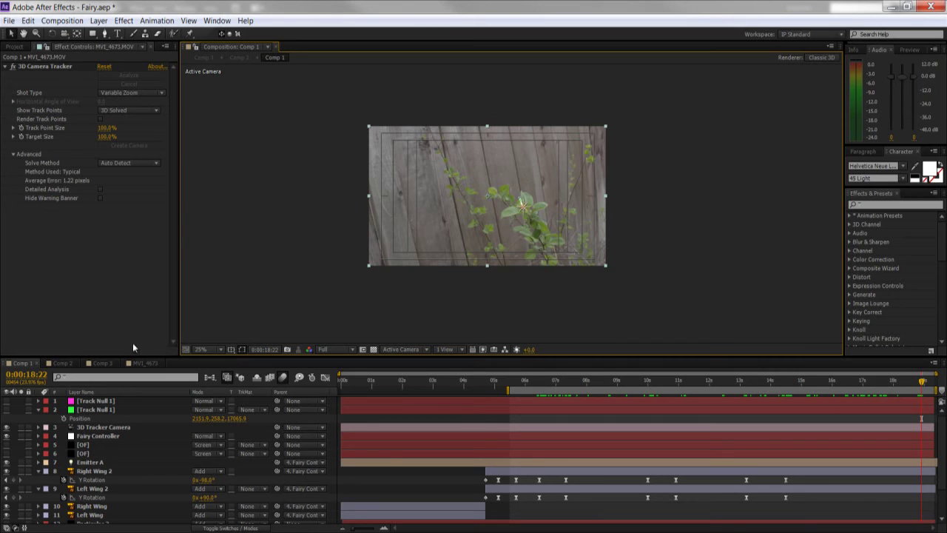
Review the scaled Comp 2, IP Stamp and sound-effect layers in Comp 3, check the MVI_4673 wing composition, and return to Comp 2
{"action": "left_click", "coordinate": [100, 363]}
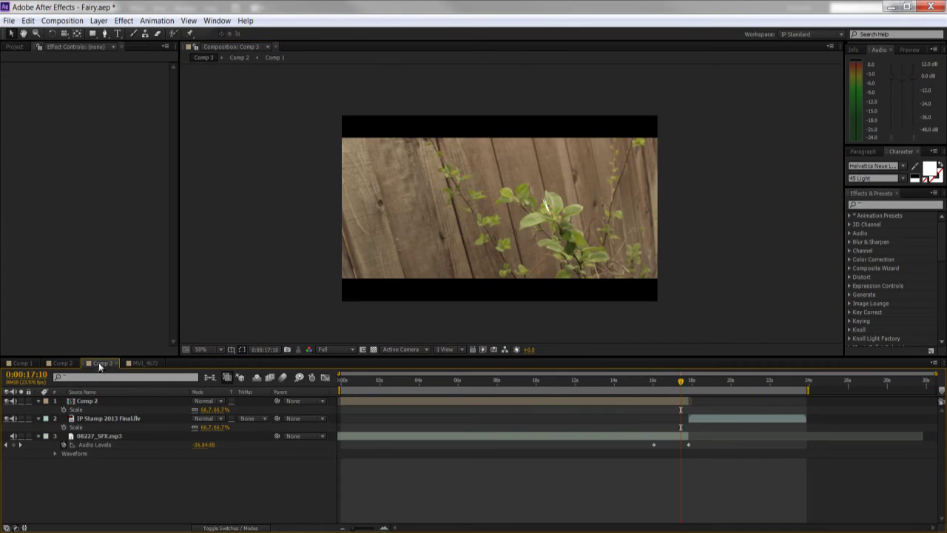
{"action": "left_click", "coordinate": [217, 428]}
{"action": "left_click", "coordinate": [95, 422]}
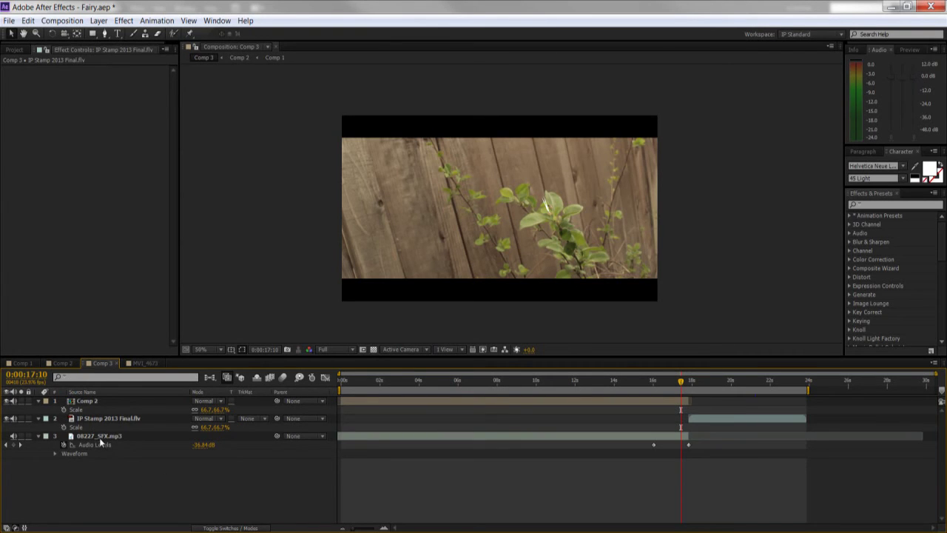
{"action": "left_click", "coordinate": [63, 363]}
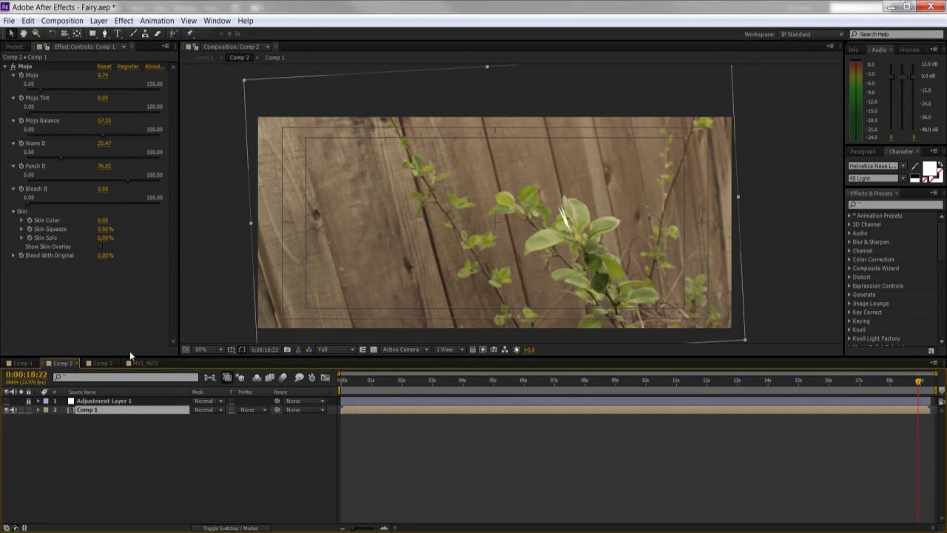
{"action": "left_click", "coordinate": [101, 363]}
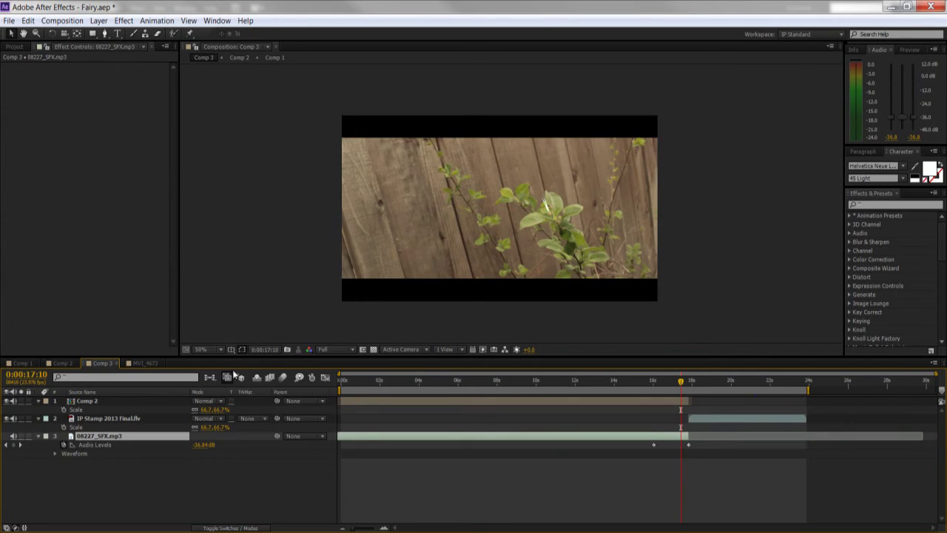
{"action": "left_click", "coordinate": [145, 364]}
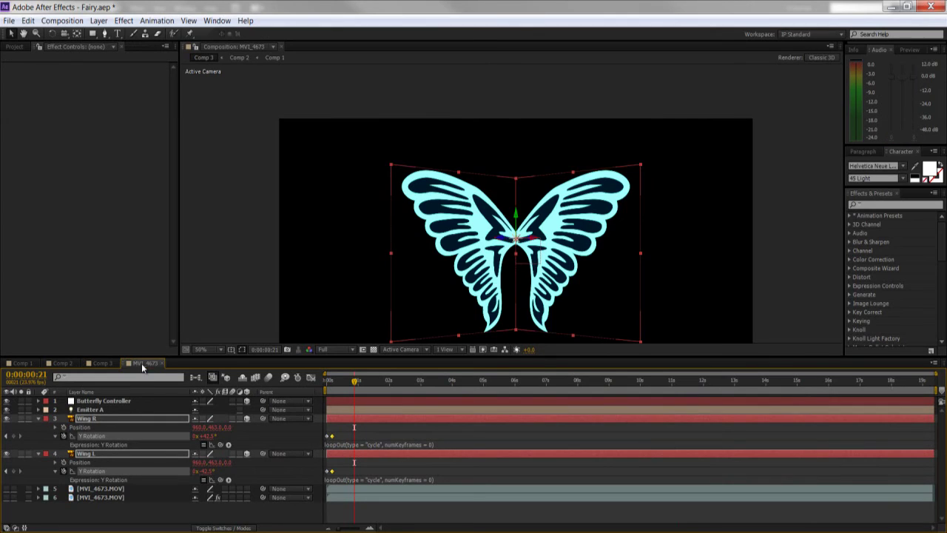
{"action": "left_click", "coordinate": [102, 362]}
{"action": "left_click", "coordinate": [62, 363]}
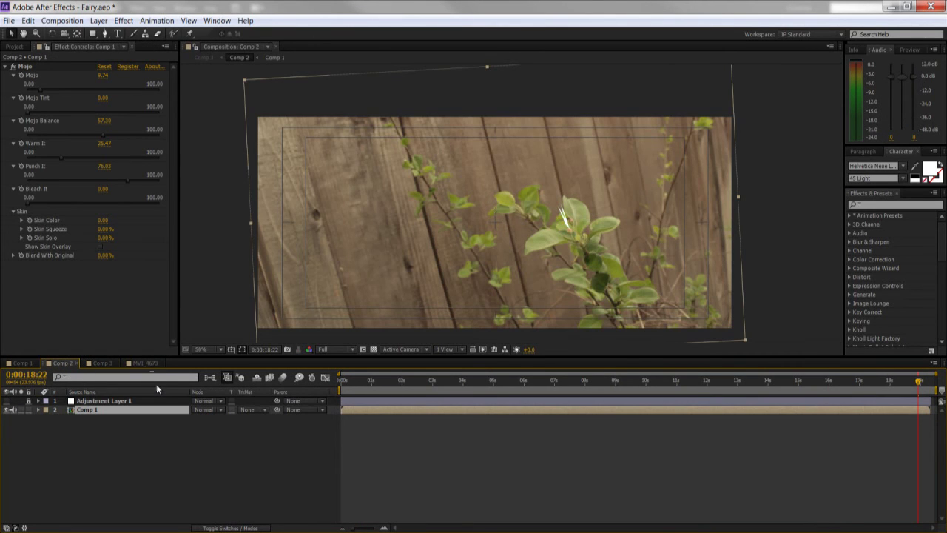
Preview the graded shot in Comp 2 from near its beginning and move the current time to 0:00:05:17
{"action": "left_click", "coordinate": [345, 380]}
{"action": "key", "text": "space"}
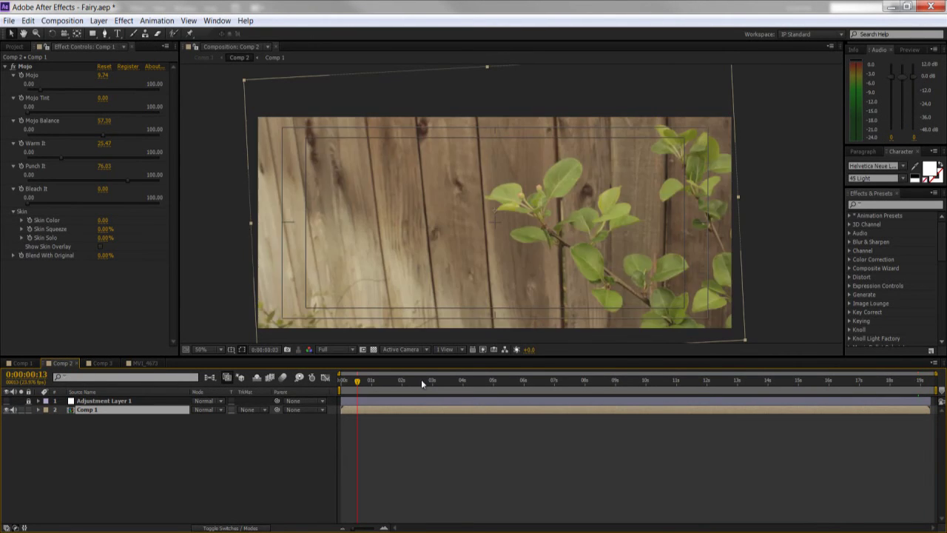
{"action": "key", "text": "comma"}
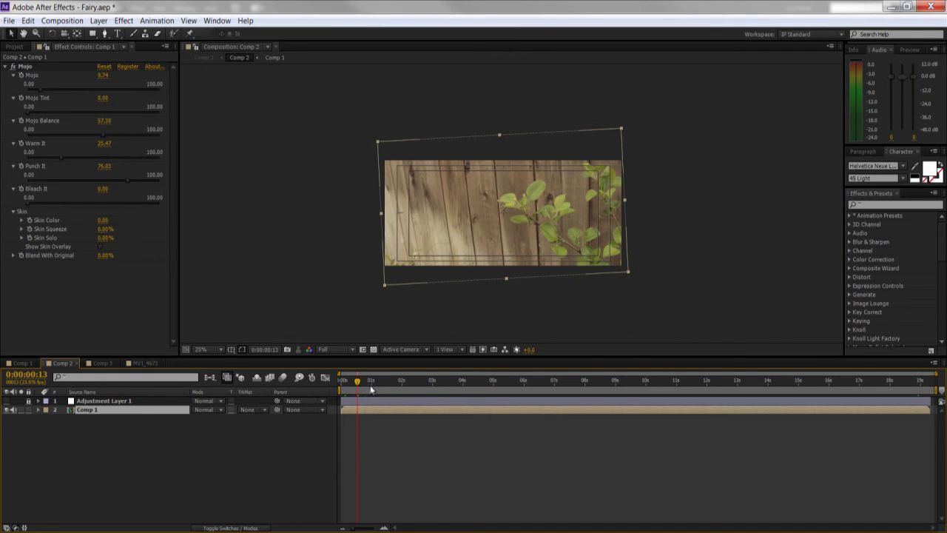
{"action": "left_click_drag", "start_coordinate": [372, 388], "coordinate": [516, 392]}
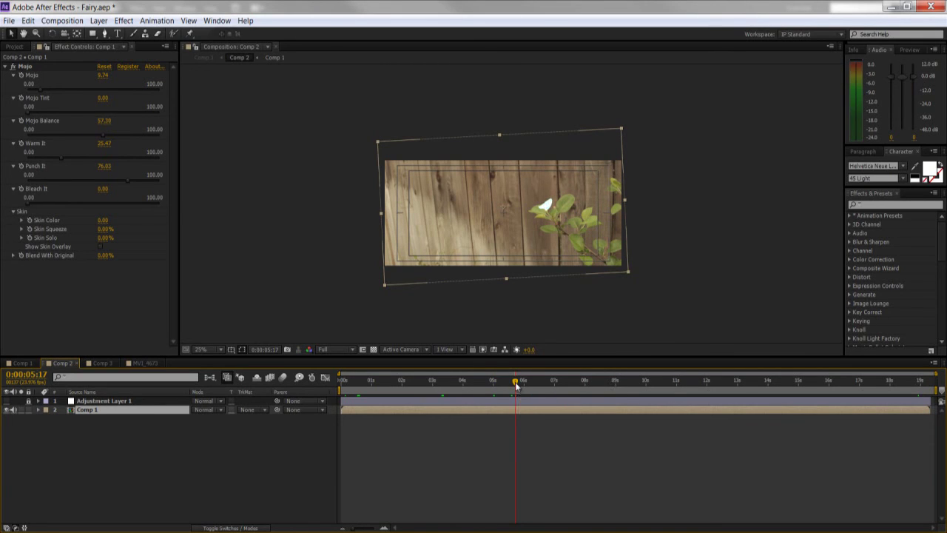
Scrub Comp 2 to 0:00:07:17, and review the Y Rotation keyframes and loop expressions of both wings in the MVI_4673 composition
{"action": "left_click_drag", "start_coordinate": [517, 385], "coordinate": [530, 388]}
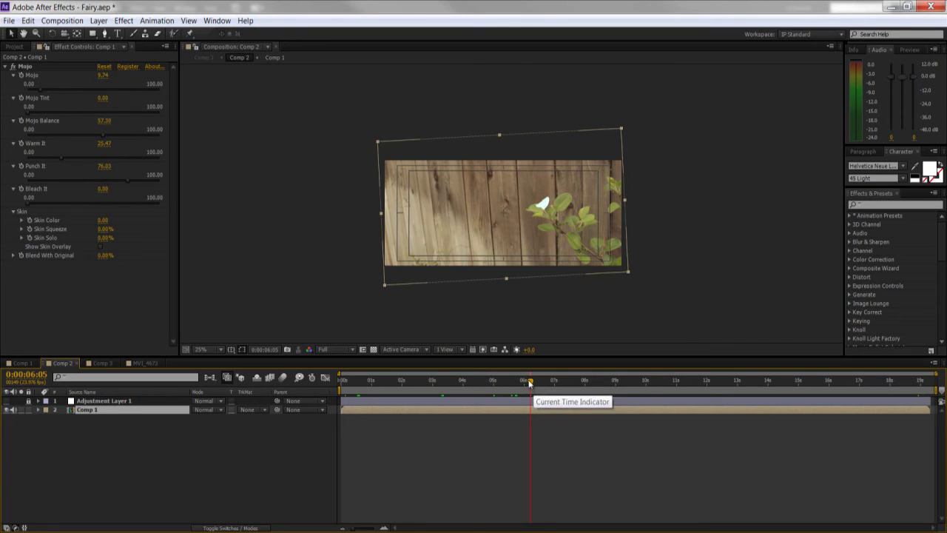
{"action": "left_click_drag", "start_coordinate": [530, 382], "coordinate": [575, 383]}
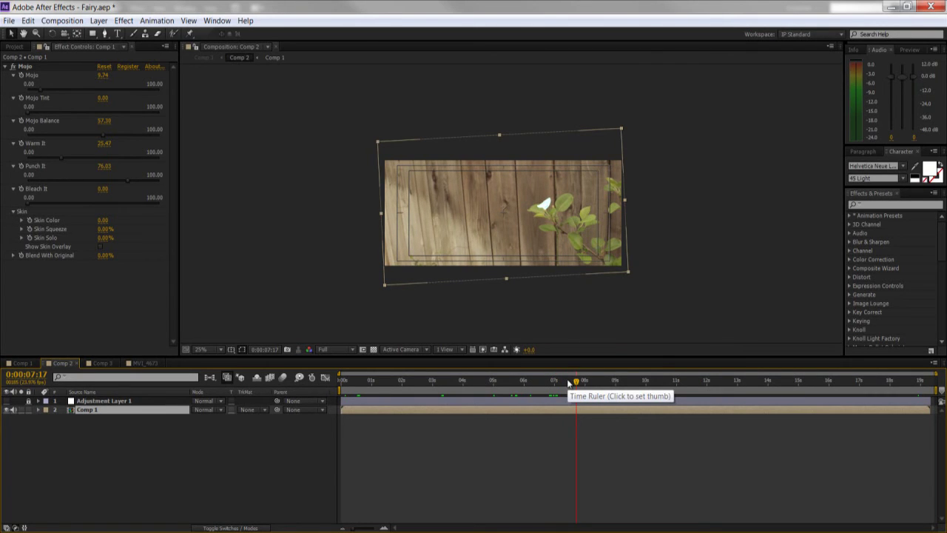
{"action": "left_click", "coordinate": [143, 363]}
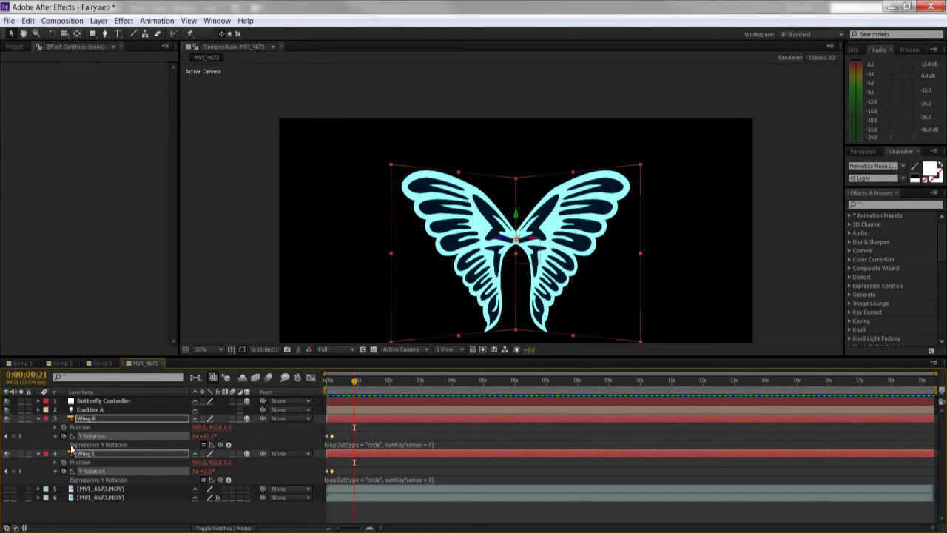
{"action": "left_click", "coordinate": [267, 430]}
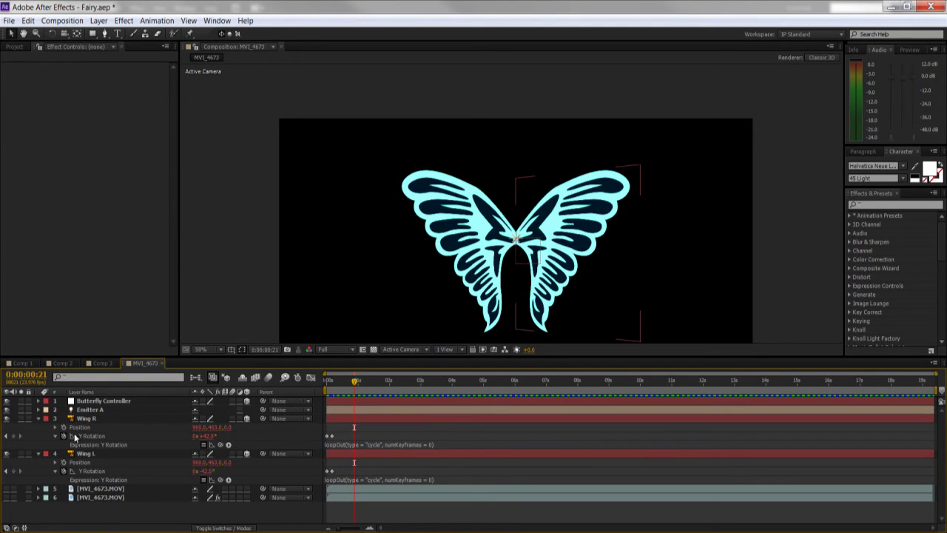
Examine the fairy's resting wing movement in Comp 1 by scrubbing through the shot to 0:00:12:19
{"action": "left_click", "coordinate": [27, 364]}
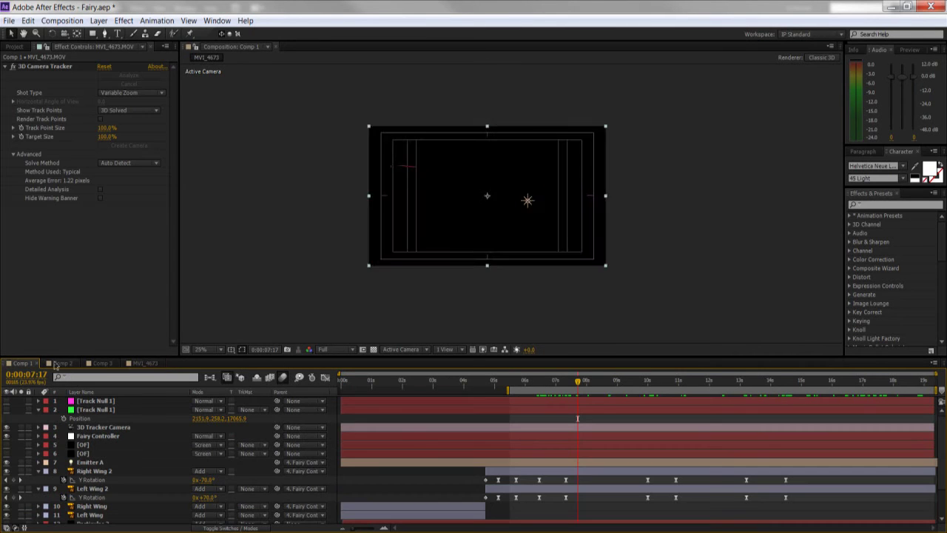
{"action": "key", "text": "period"}
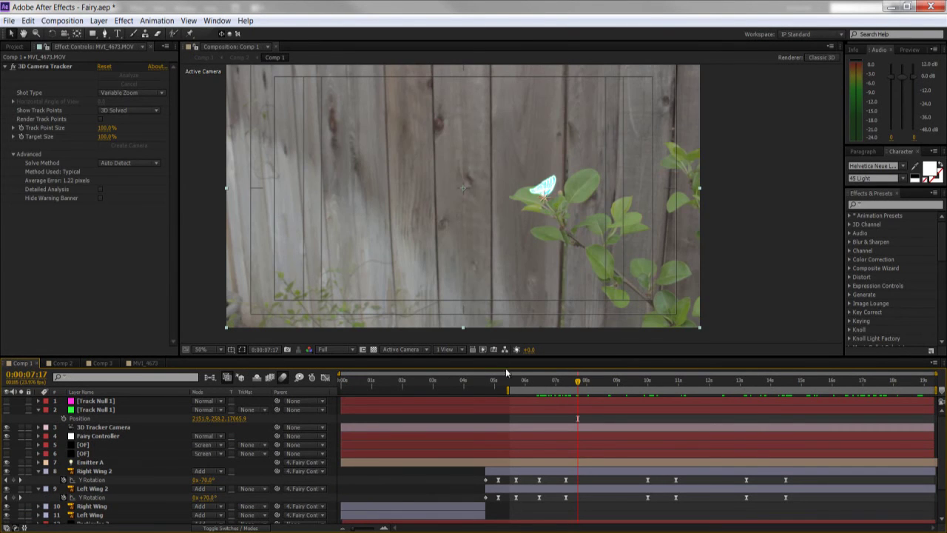
{"action": "left_click_drag", "start_coordinate": [578, 381], "coordinate": [733, 382]}
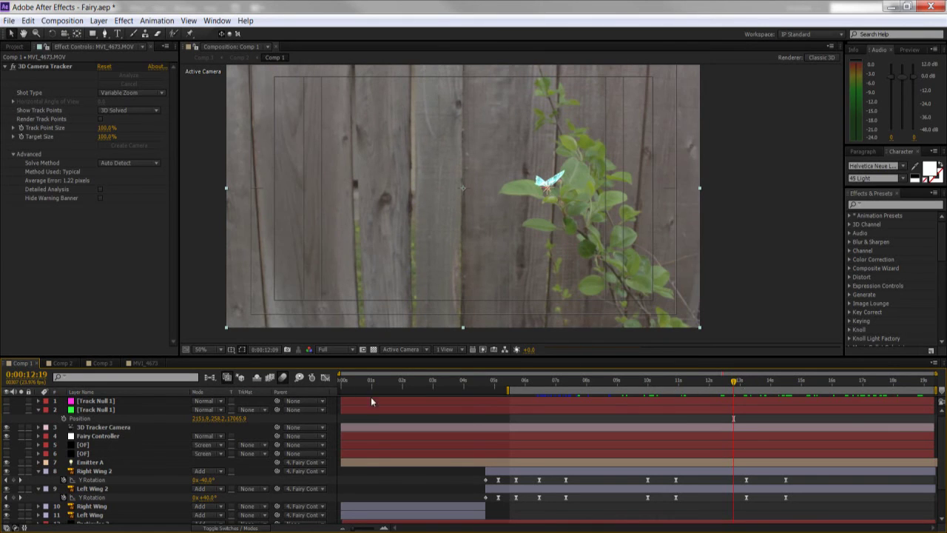
Switch to Illustrator and copy the upright monarch-style wing from the fairy-wings artwork into Single Fairy Wing.ai, hiding the two existing wing paths
{"action": "left_click", "coordinate": [137, 362]}
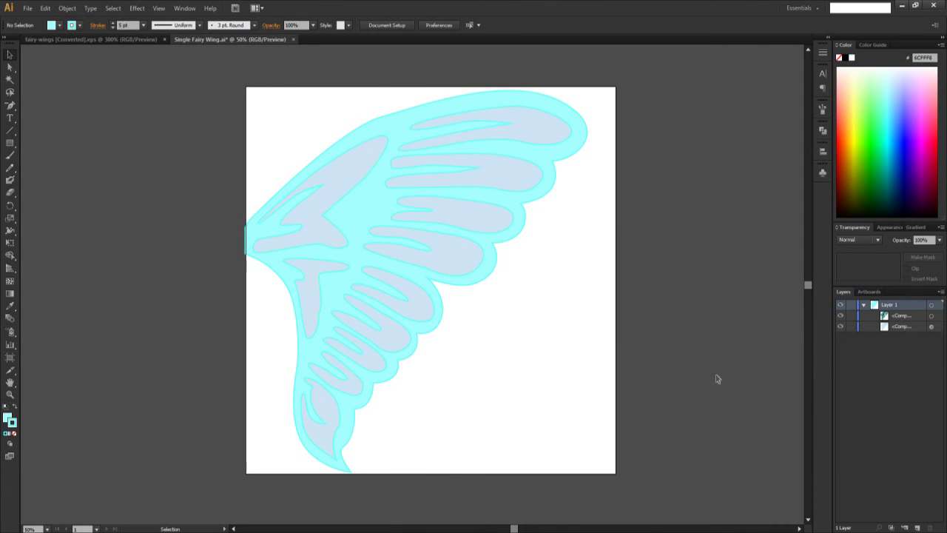
{"action": "left_click", "coordinate": [108, 39]}
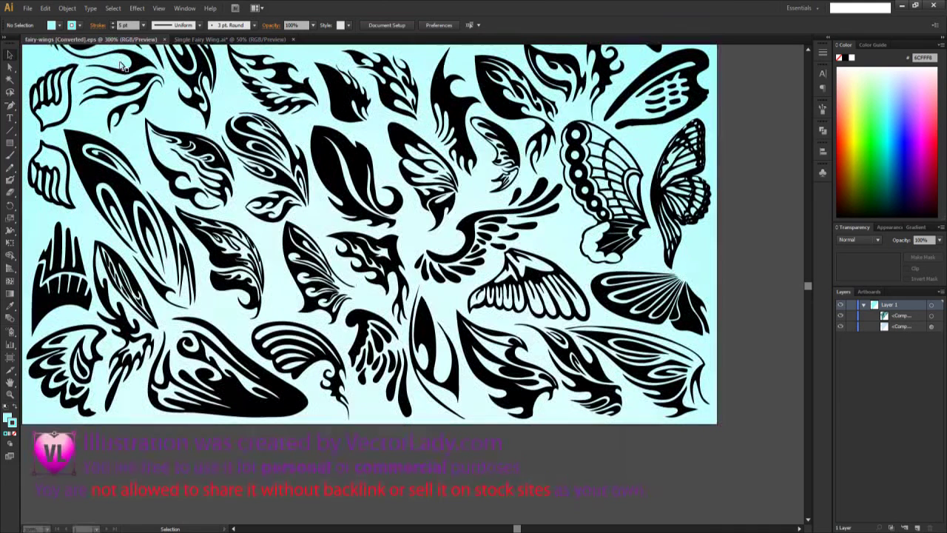
{"action": "left_click", "coordinate": [692, 186]}
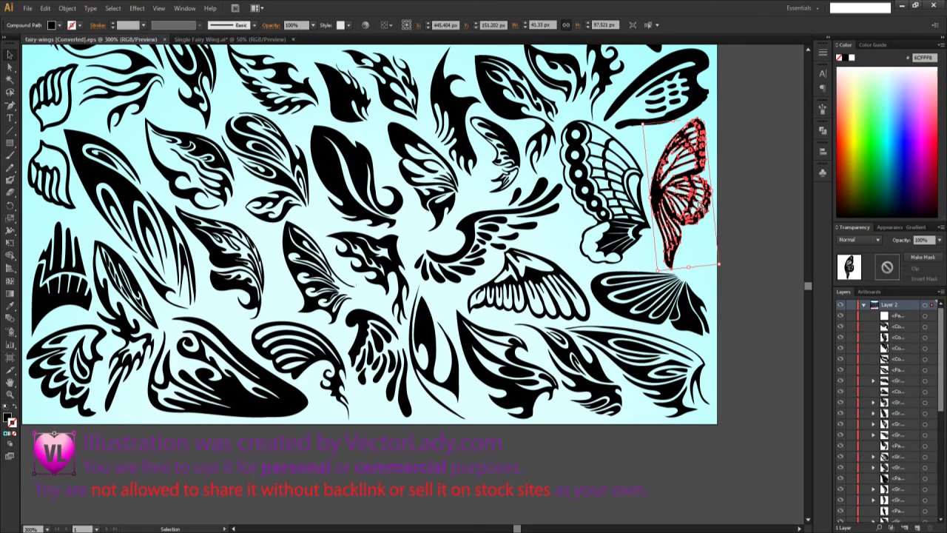
{"action": "left_click", "coordinate": [229, 39]}
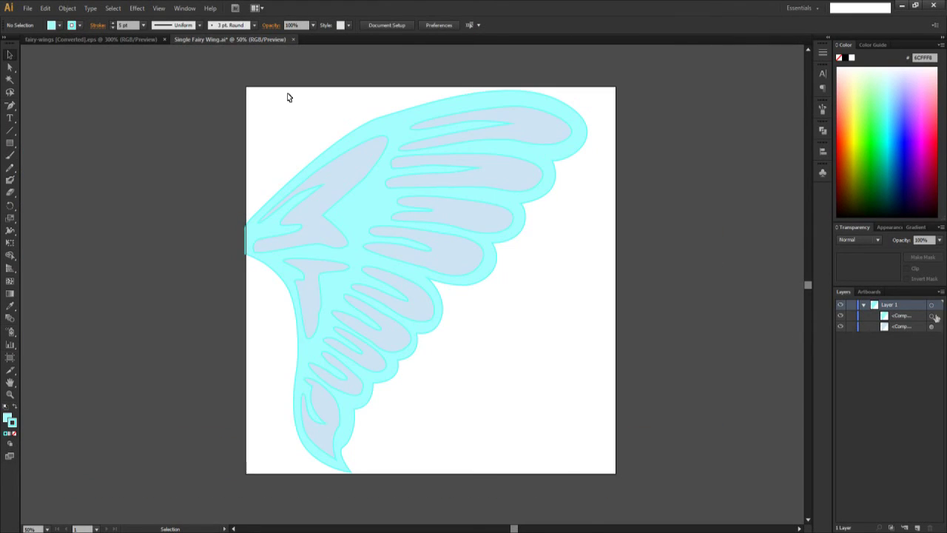
{"action": "left_click", "coordinate": [840, 326]}
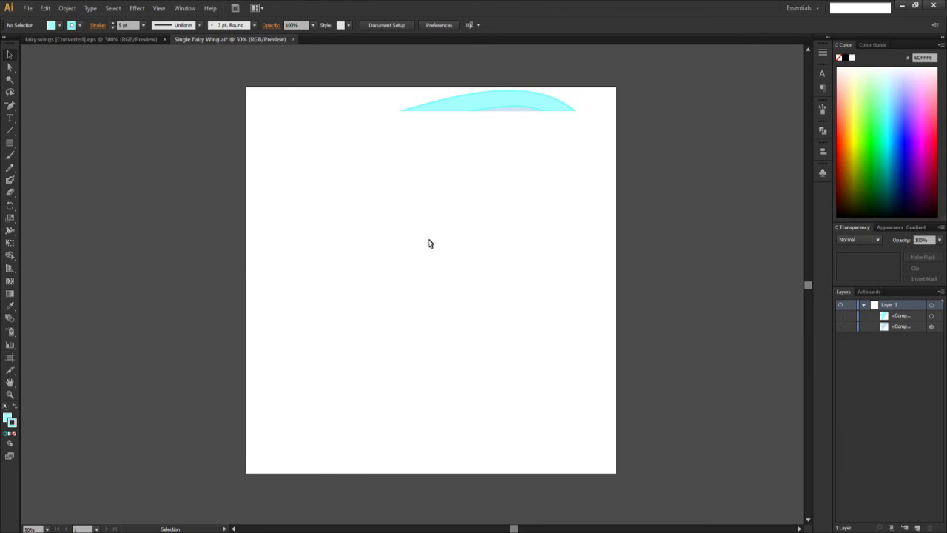
{"action": "key", "text": "ctrl+v"}
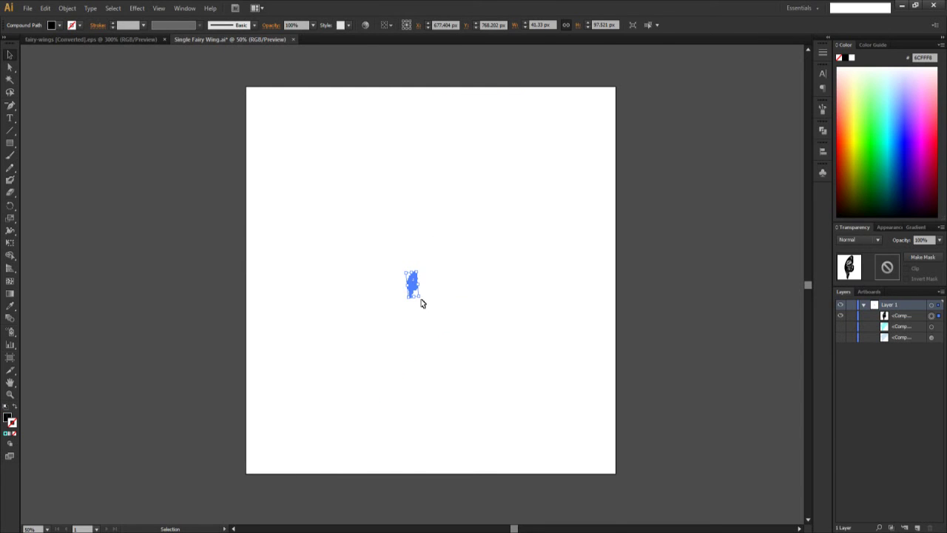
Enlarge the pasted butterfly wing, rotate it slightly more upright and place its root against the artboard's left edge
{"action": "left_click_drag", "start_coordinate": [420, 297], "coordinate": [651, 447]}
{"action": "left_click_drag", "start_coordinate": [463, 374], "coordinate": [342, 224]}
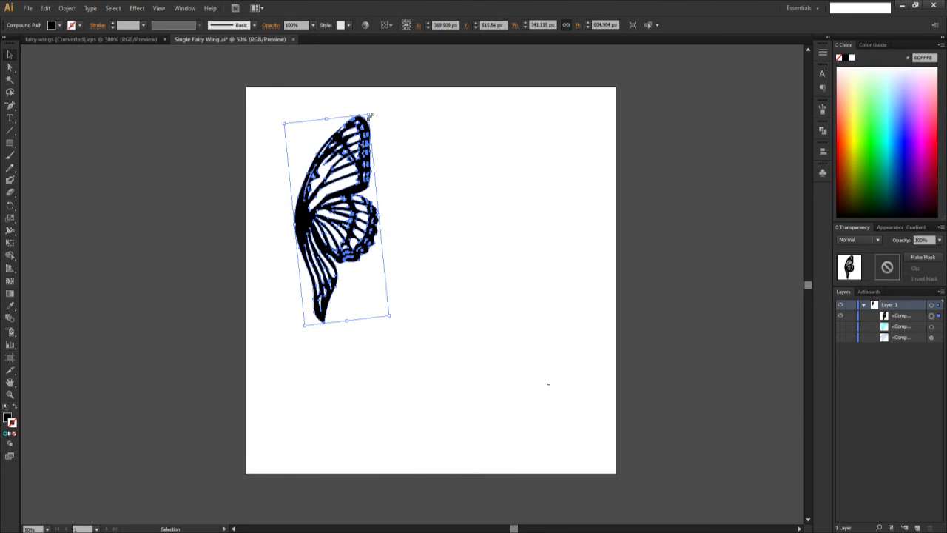
{"action": "mouse_move", "coordinate": [372, 112]}
{"action": "left_mouse_down"}
{"action": "mouse_move", "coordinate": [386, 116]}
{"action": "mouse_move", "coordinate": [376, 106]}
{"action": "mouse_move", "coordinate": [374, 117]}
{"action": "left_mouse_up"}
{"action": "left_click_drag", "start_coordinate": [346, 235], "coordinate": [387, 269]}
{"action": "left_click", "coordinate": [498, 402]}
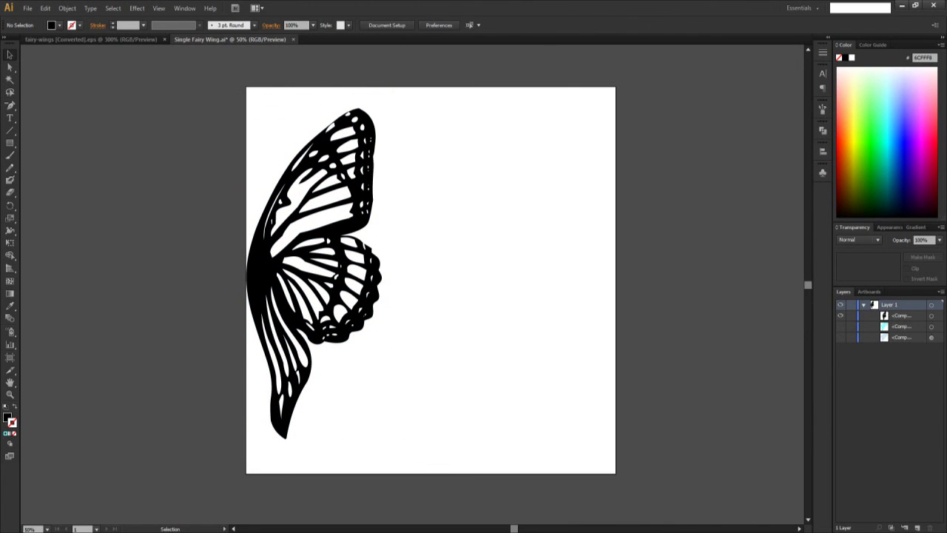
Use the original cyan wing as a temporary reference to align the black wing's root, and scale it to about 439 by 1026 px
{"action": "key", "text": "ctrl+v"}
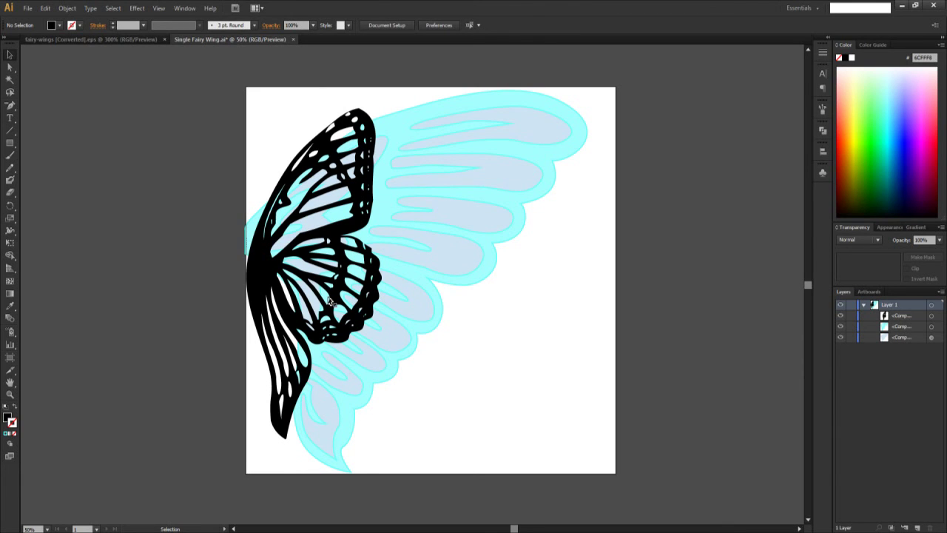
{"action": "left_click_drag", "start_coordinate": [255, 267], "coordinate": [256, 222]}
{"action": "left_click_drag", "start_coordinate": [382, 229], "coordinate": [354, 222]}
{"action": "left_click", "coordinate": [724, 315]}
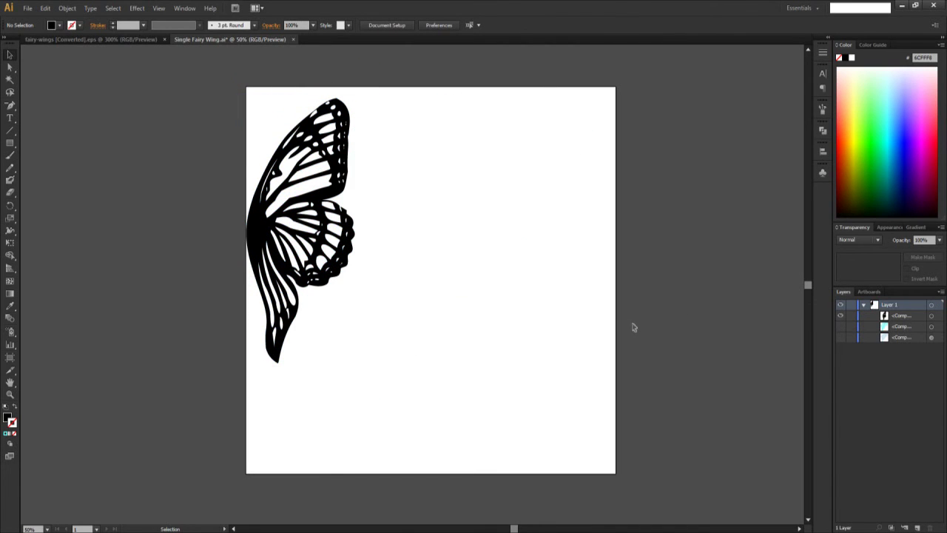
{"action": "key", "text": "a"}
{"action": "left_click", "coordinate": [350, 257]}
{"action": "left_click", "coordinate": [360, 274]}
{"action": "left_click", "coordinate": [350, 257]}
{"action": "key", "text": "v"}
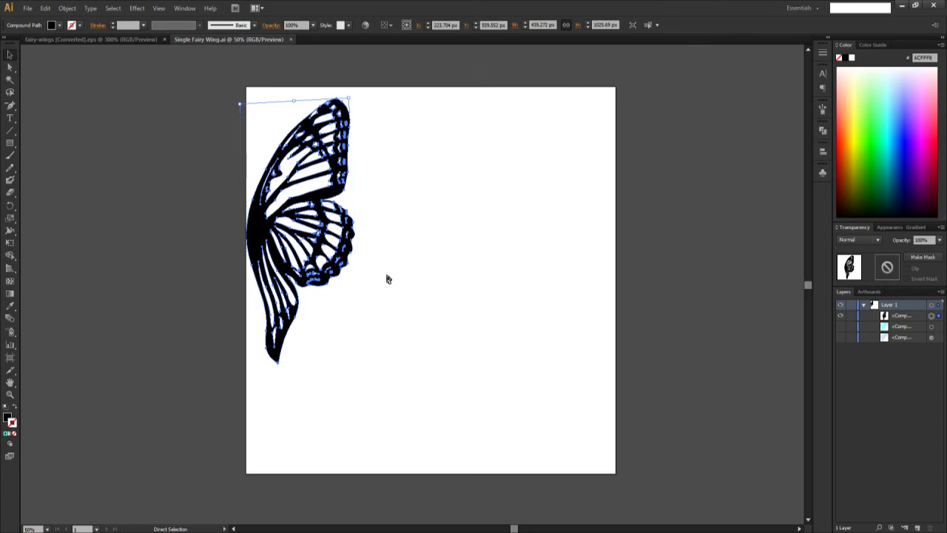
{"action": "key", "text": "ctrl+z"}
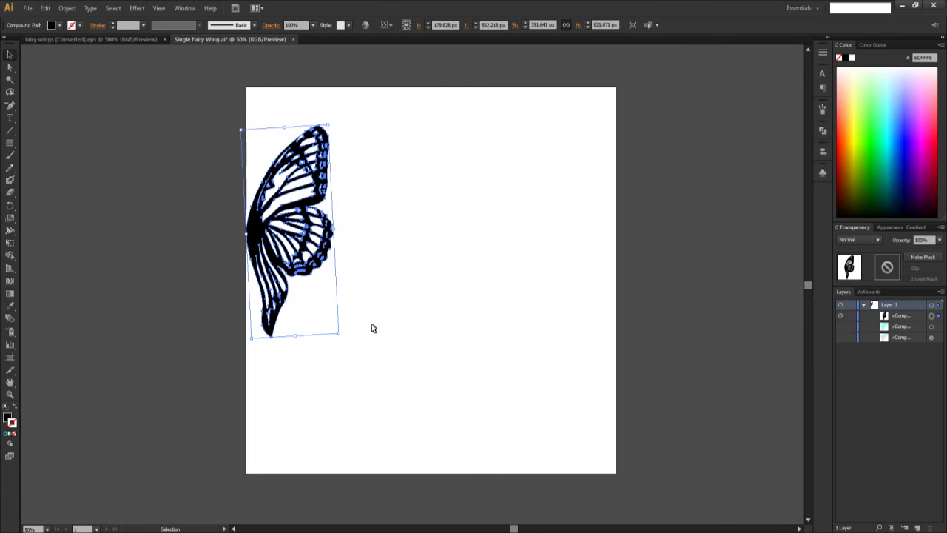
{"action": "key", "text": "ctrl+shift+z"}
{"action": "key", "text": "a"}
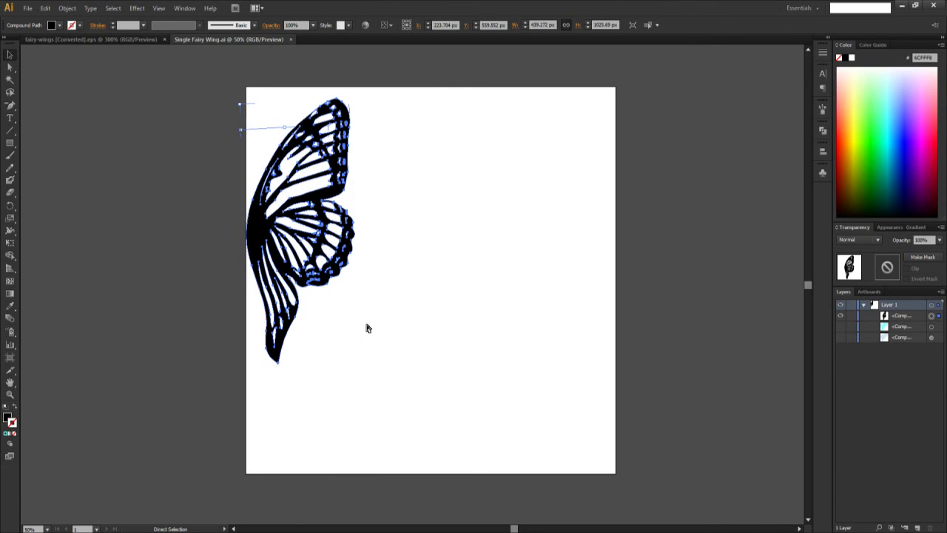
Duplicate the black wing in place, hide the upper copy and remove the lower copy's inner cutouts to form a solid silhouette
{"action": "key", "text": "ctrl+c"}
{"action": "key", "text": "ctrl+f"}
{"action": "key", "text": "v"}
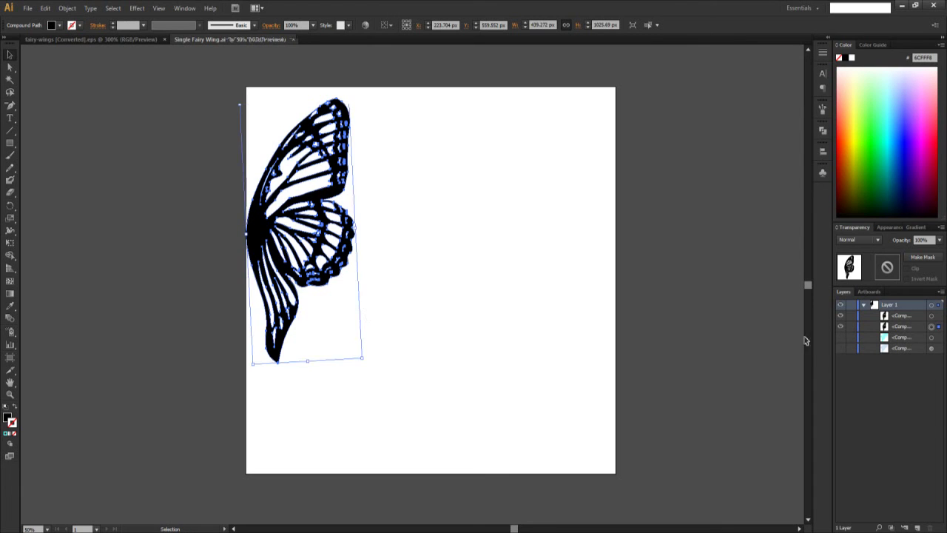
{"action": "left_click", "coordinate": [841, 315]}
{"action": "key", "text": "ctrl+plus"}
{"action": "key", "text": "ctrl+plus"}
{"action": "key", "text": "ctrl+plus"}
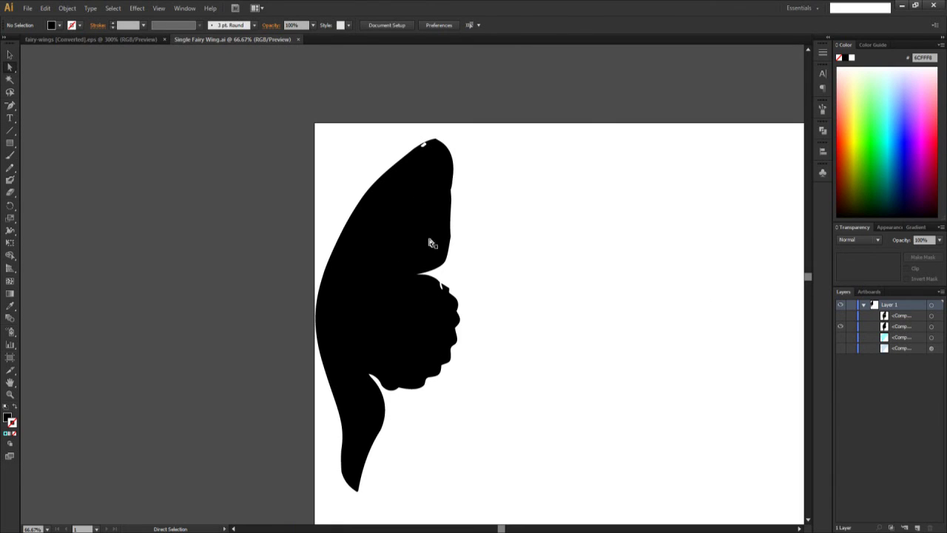
Try copying the original wing paths' appearances onto the solid silhouette and the detailed wing above it
{"action": "left_click_drag", "start_coordinate": [427, 314], "coordinate": [454, 290]}
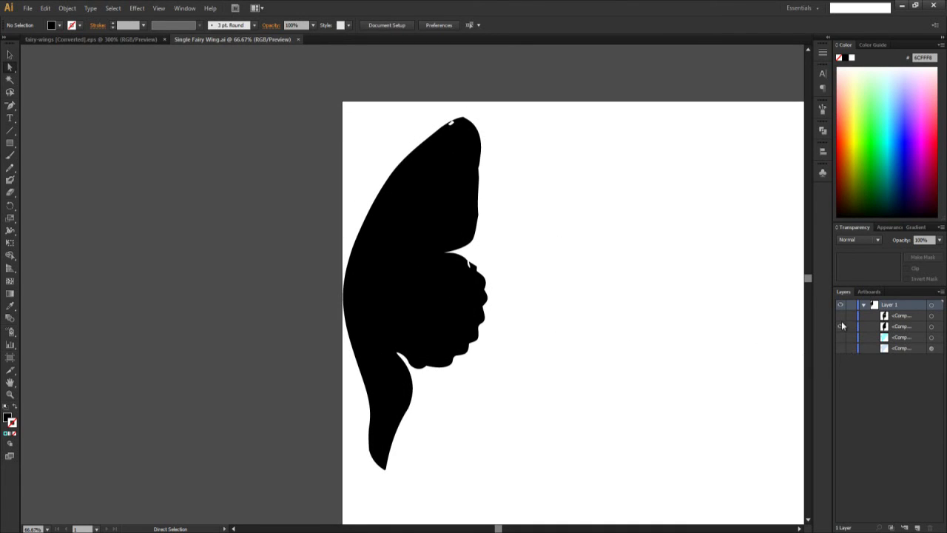
{"action": "left_click_drag", "start_coordinate": [932, 349], "coordinate": [931, 327]}
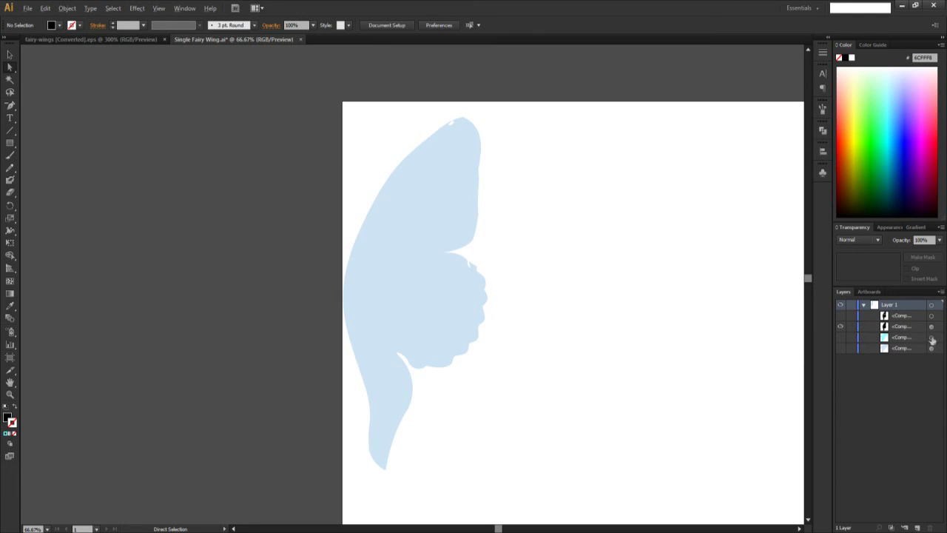
{"action": "left_click", "coordinate": [840, 315]}
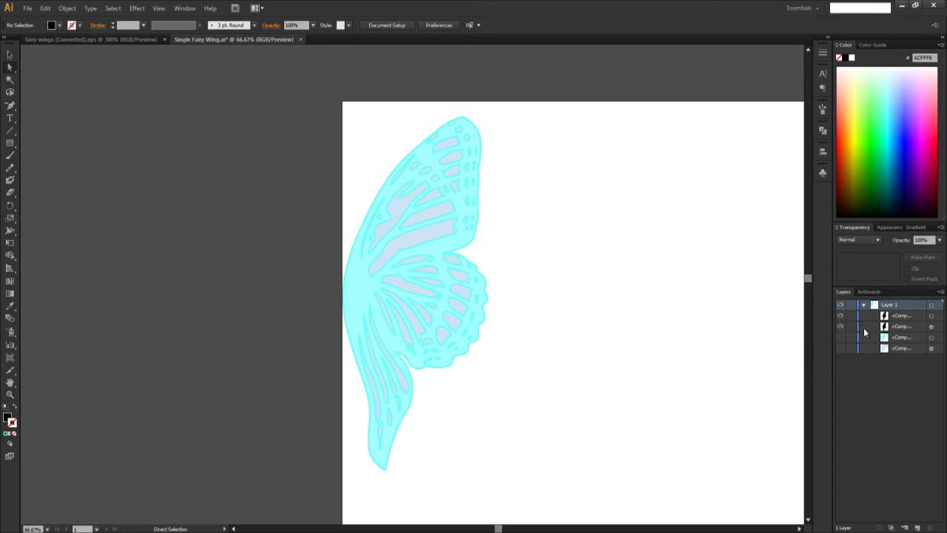
{"action": "left_click", "coordinate": [840, 315]}
{"action": "left_click_drag", "start_coordinate": [714, 363], "coordinate": [698, 343]}
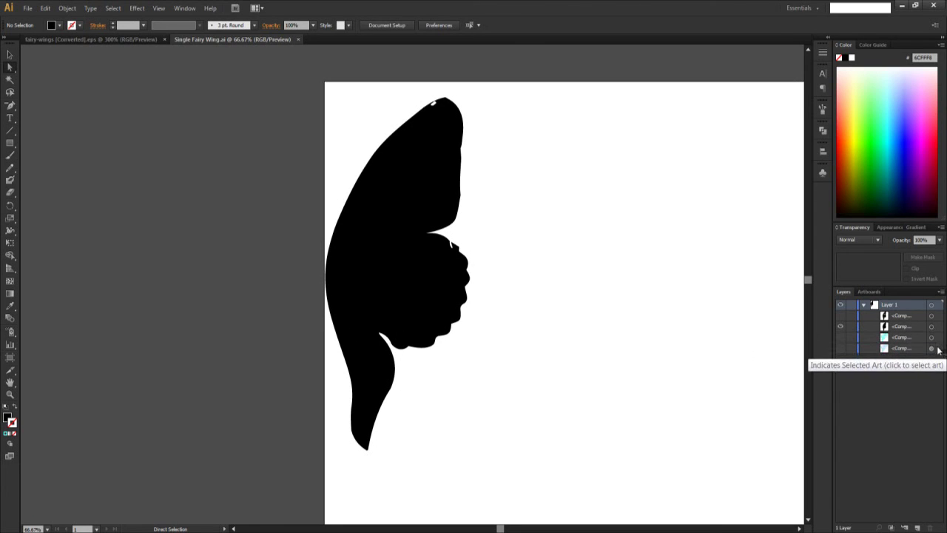
Show the detailed wing, copy the original pale-blue appearance to the silhouette and the cyan appearance to the detailed wing, and save the file
{"action": "left_click", "coordinate": [840, 315]}
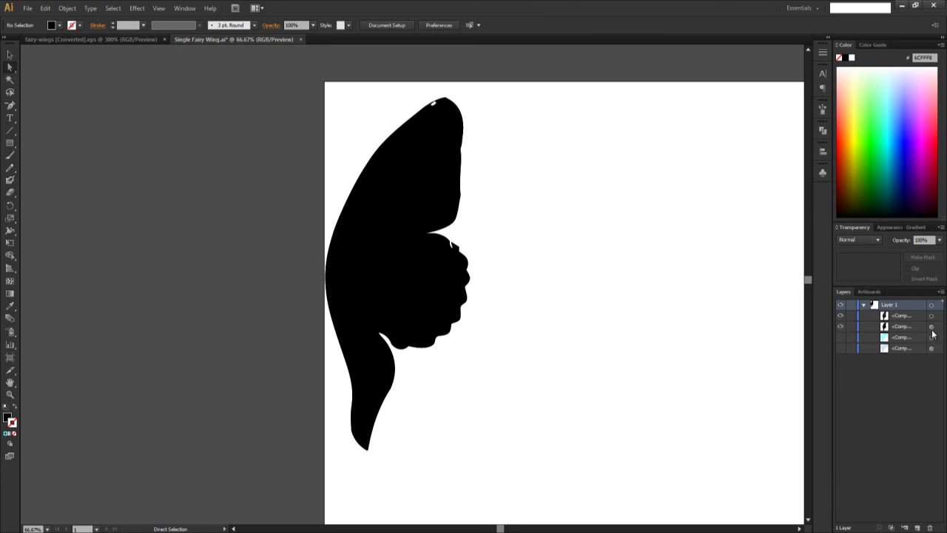
{"action": "left_click_drag", "start_coordinate": [931, 335], "coordinate": [932, 327]}
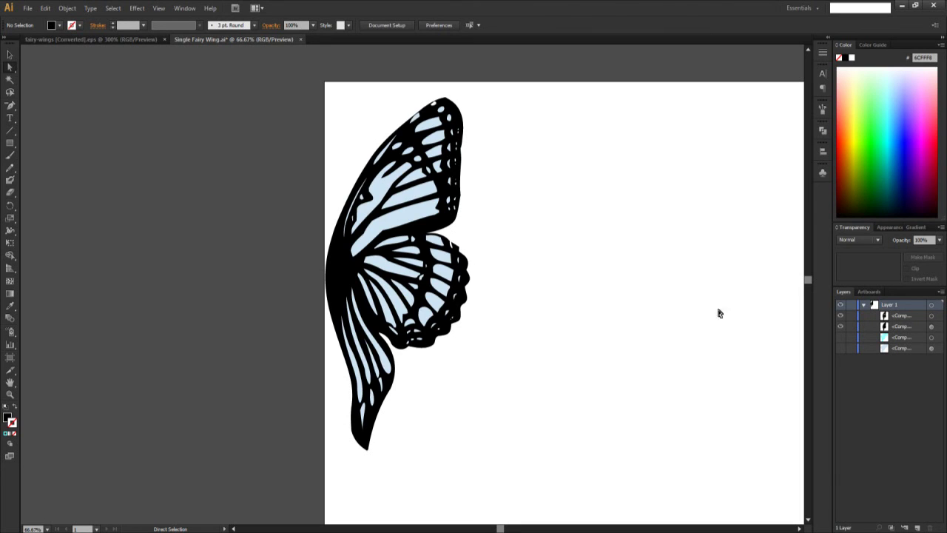
{"action": "scroll", "coordinate": [258, 298], "scroll_direction": "up", "scroll_amount": 1}
{"action": "left_click_drag", "start_coordinate": [380, 304], "coordinate": [315, 345]}
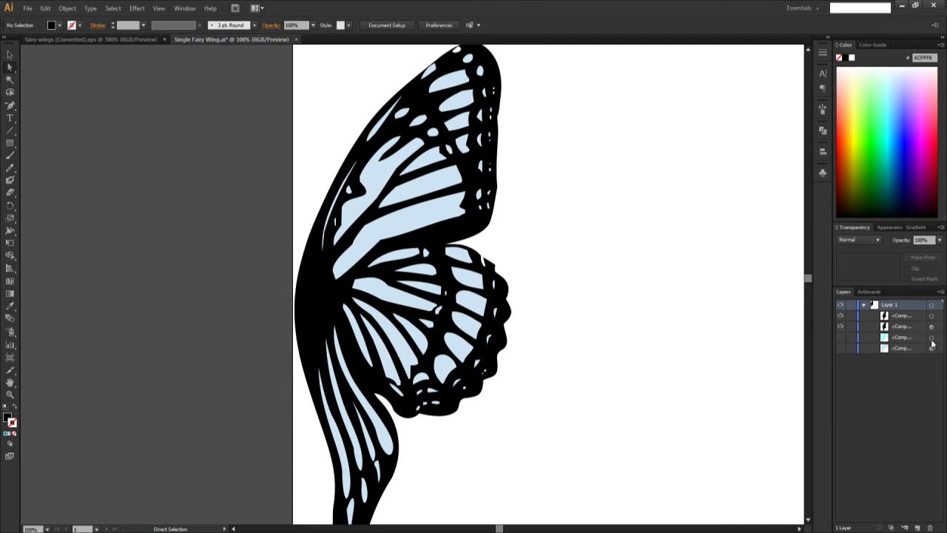
{"action": "left_click_drag", "start_coordinate": [931, 316], "coordinate": [931, 326]}
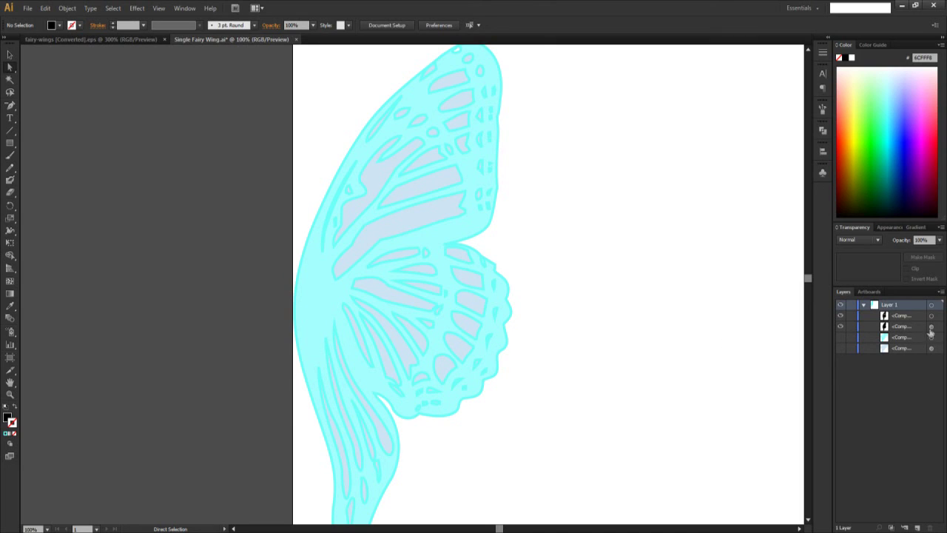
{"action": "key", "text": "ctrl+s"}
Recolour the detailed upper wing with a pink FAA6FF fill and a brighter pink F46EFF stroke
{"action": "left_click", "coordinate": [935, 316]}
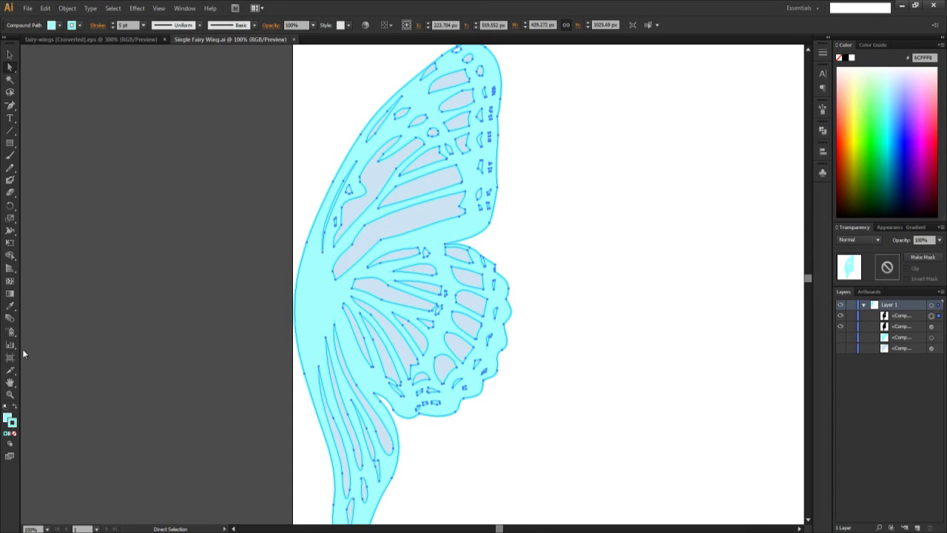
{"action": "double_click", "coordinate": [10, 419]}
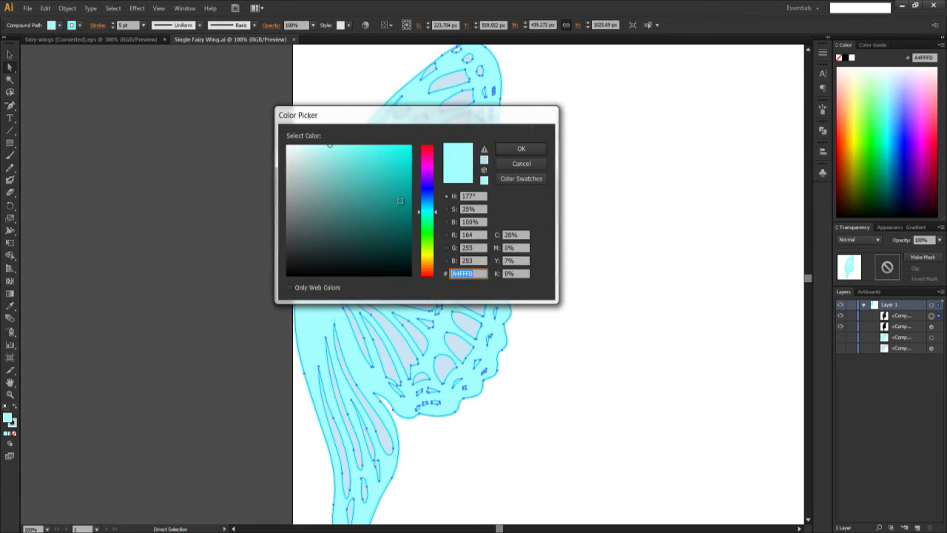
{"action": "left_click_drag", "start_coordinate": [427, 212], "coordinate": [427, 169]}
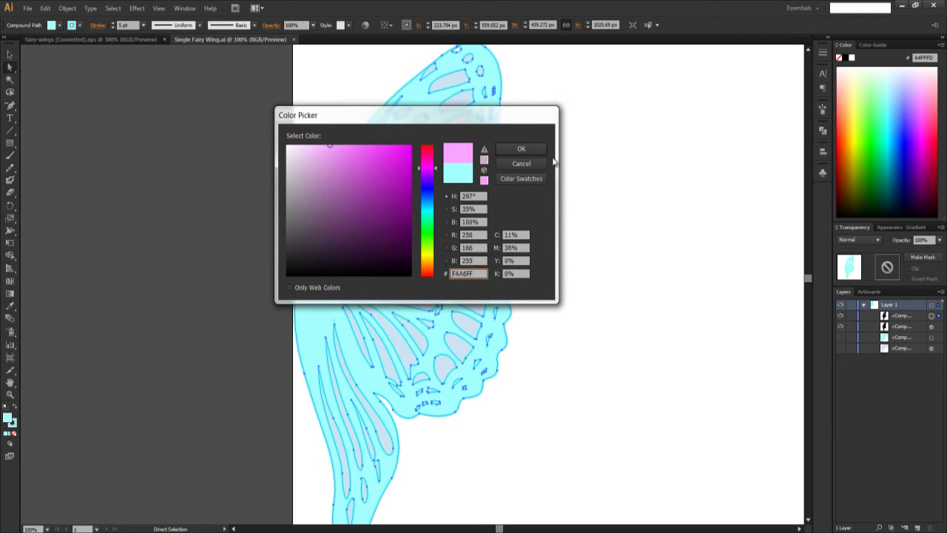
{"action": "left_click", "coordinate": [537, 150]}
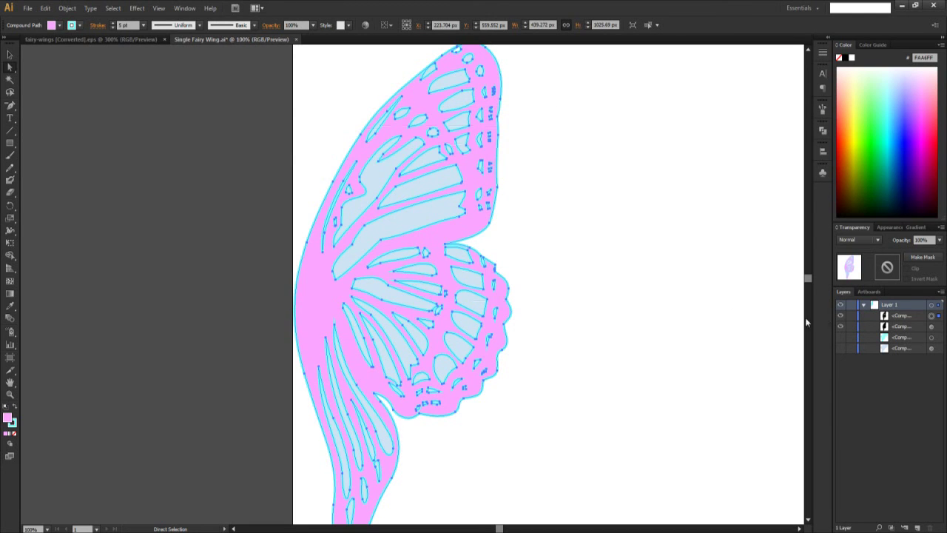
{"action": "double_click", "coordinate": [14, 423]}
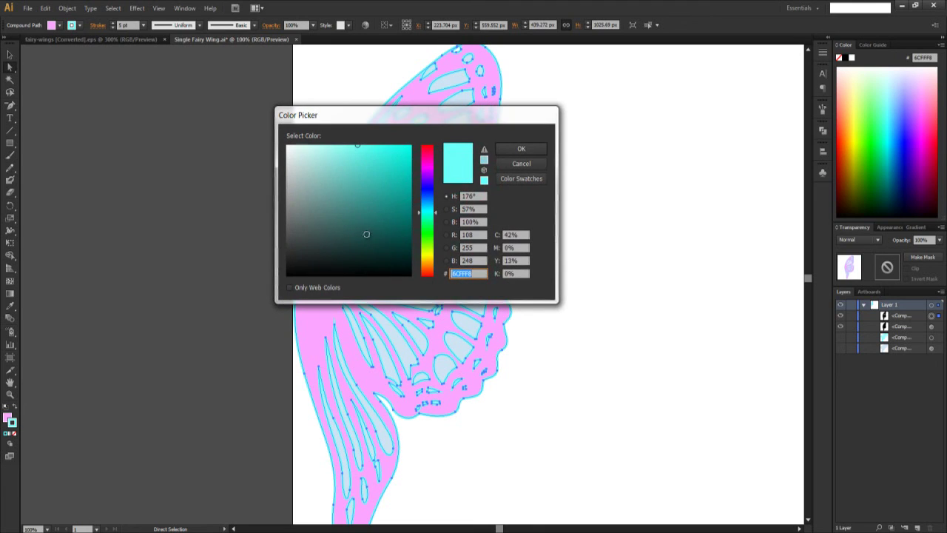
{"action": "left_click_drag", "start_coordinate": [435, 213], "coordinate": [434, 169]}
{"action": "left_click", "coordinate": [521, 150]}
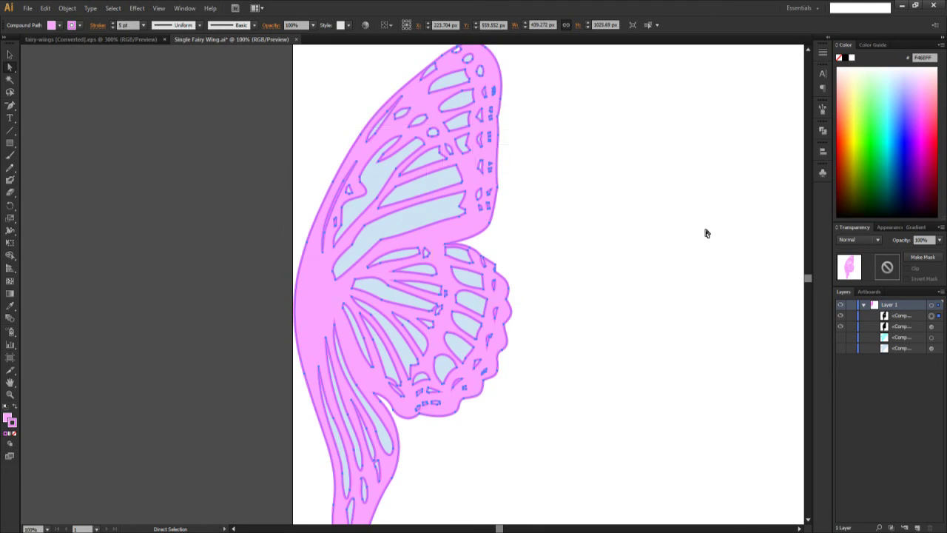
Change the fill of the solid wing silhouette to green
{"action": "left_click", "coordinate": [937, 327]}
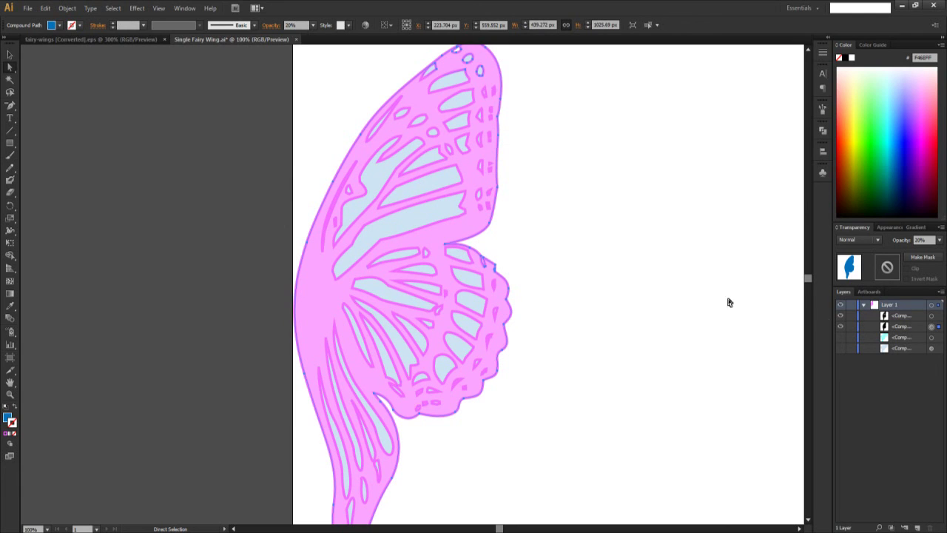
{"action": "double_click", "coordinate": [8, 419]}
{"action": "mouse_move", "coordinate": [427, 221]}
{"action": "left_mouse_down"}
{"action": "mouse_move", "coordinate": [425, 250]}
{"action": "mouse_move", "coordinate": [427, 235]}
{"action": "left_mouse_up"}
{"action": "left_click", "coordinate": [520, 151]}
{"action": "left_click", "coordinate": [10, 54]}
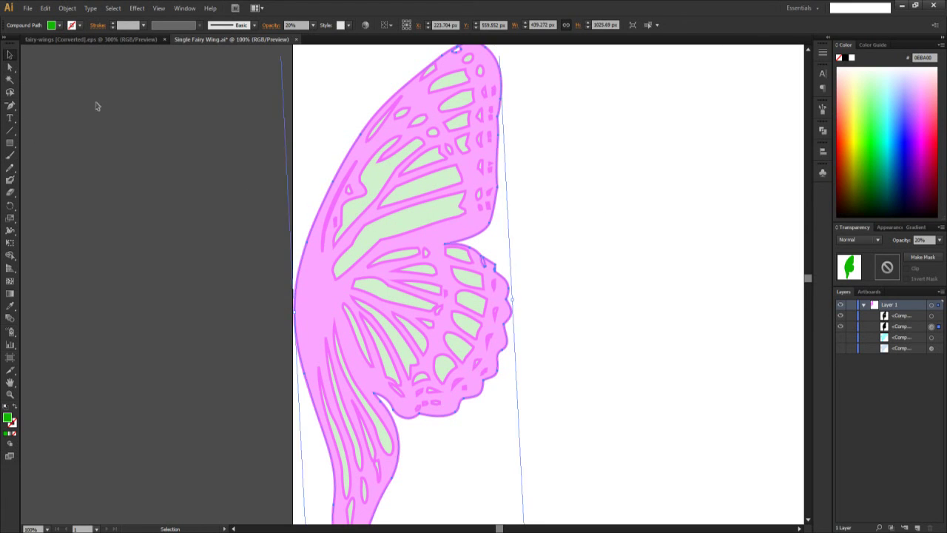
{"action": "left_click", "coordinate": [96, 102]}
Set the detailed wing's stroke to orange FFB171 and save the file
{"action": "left_click", "coordinate": [938, 316]}
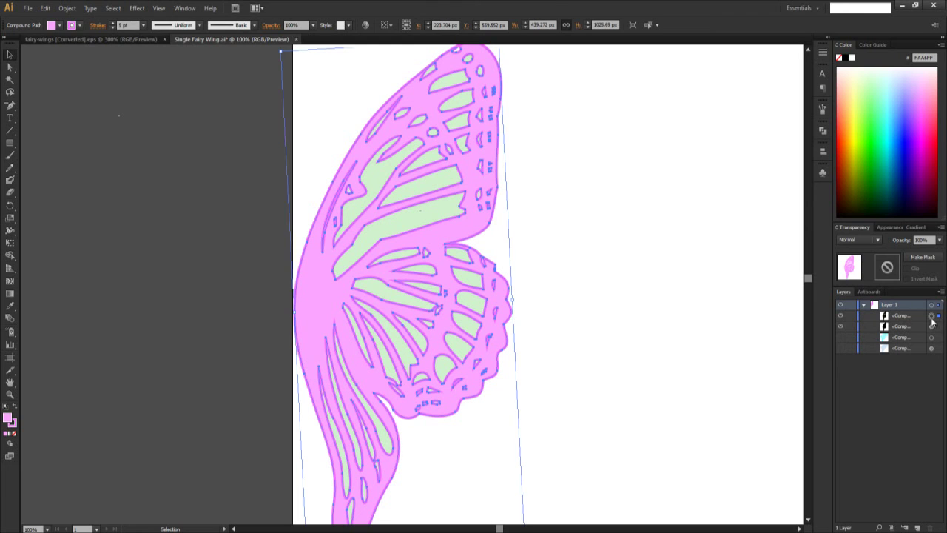
{"action": "left_click", "coordinate": [12, 424]}
{"action": "double_click", "coordinate": [12, 424]}
{"action": "left_click_drag", "start_coordinate": [428, 176], "coordinate": [432, 271]}
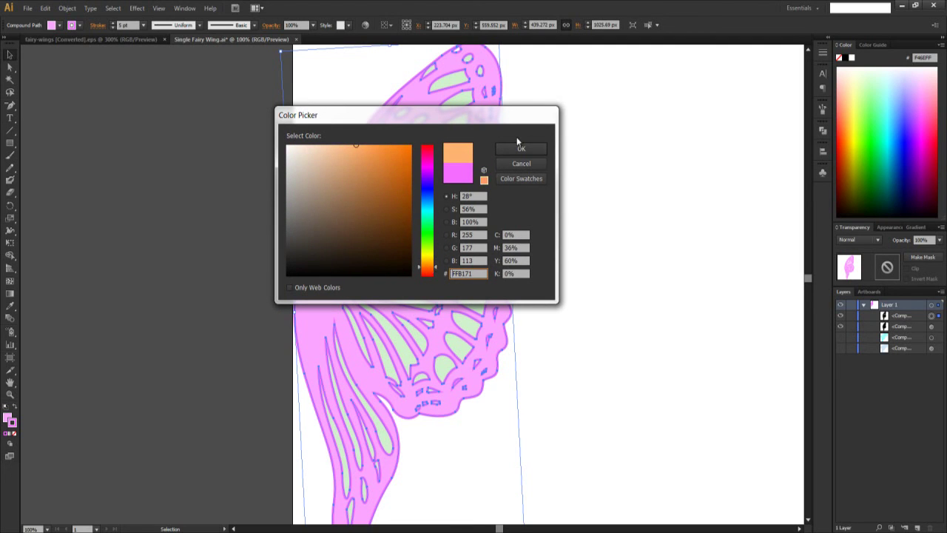
{"action": "left_click", "coordinate": [520, 148]}
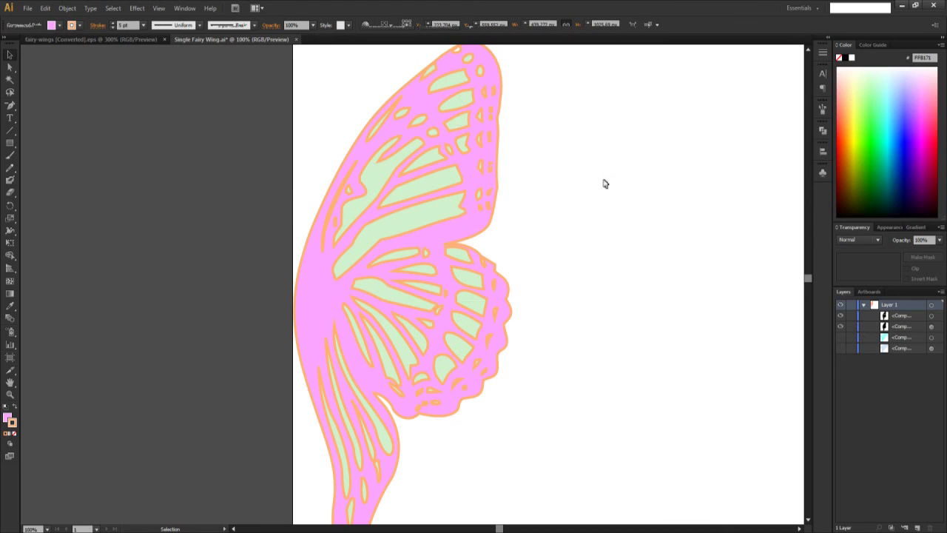
{"action": "key", "text": "ctrl+s"}
{"action": "left_click", "coordinate": [604, 183]}
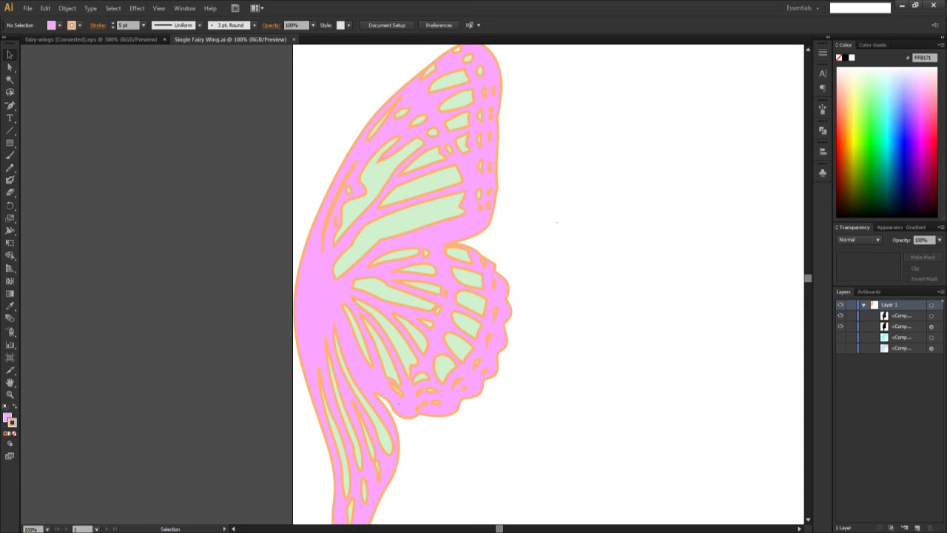
Switch to After Effects and reload the Single Fairy Wing.ai footage to bring in the new wing artwork
{"action": "key", "text": "alt+Tab"}
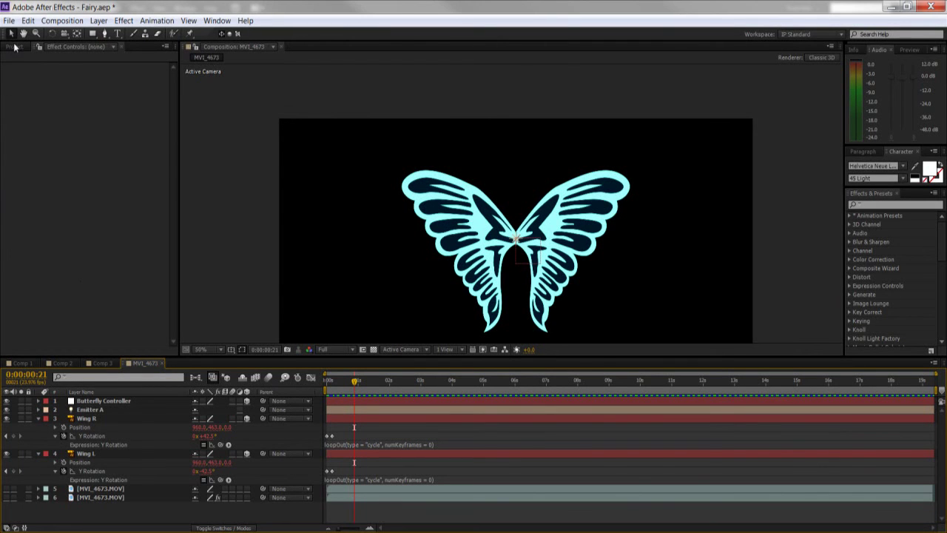
{"action": "left_click", "coordinate": [35, 236]}
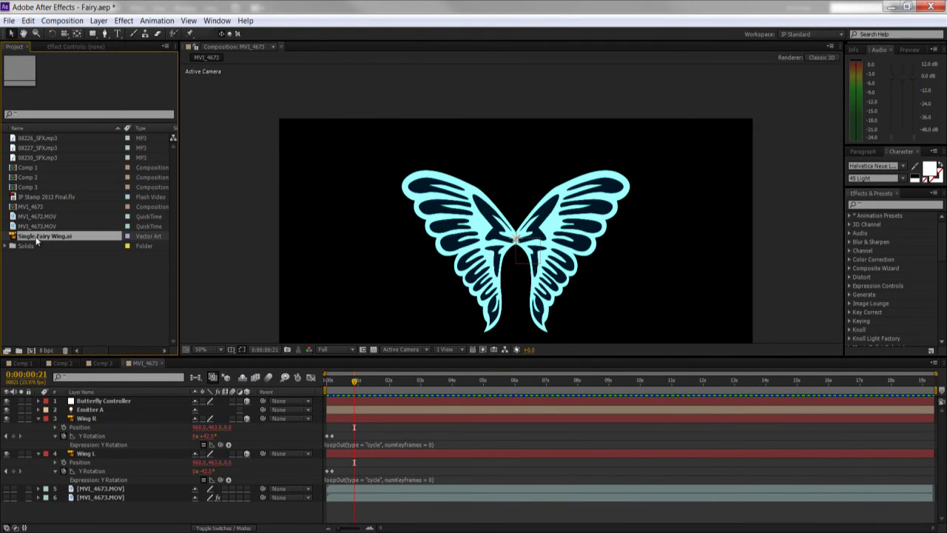
{"action": "right_click", "coordinate": [35, 238]}
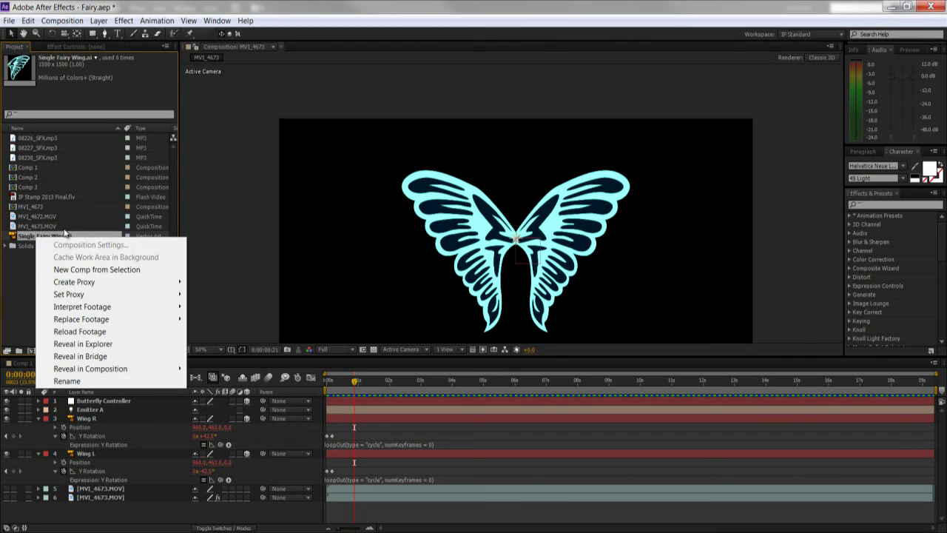
{"action": "left_click", "coordinate": [76, 333]}
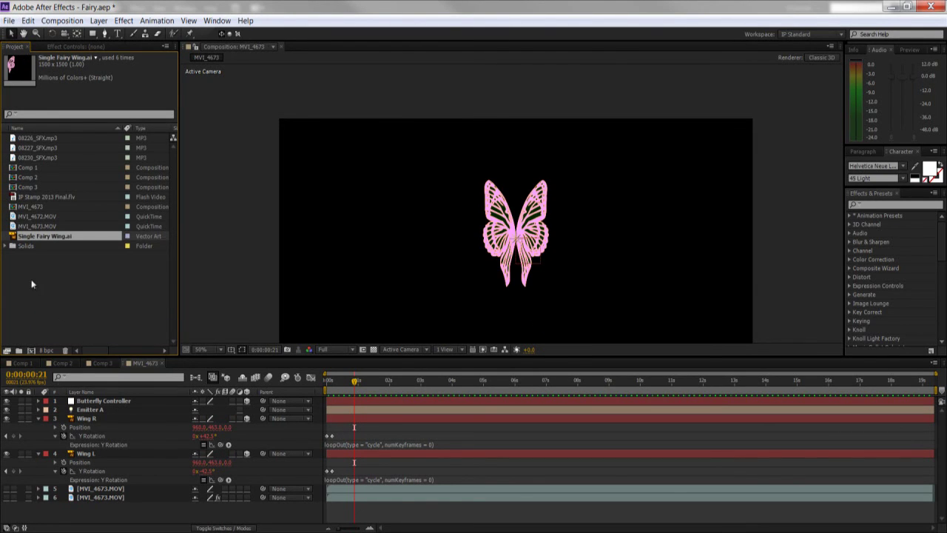
{"action": "key", "text": "period"}
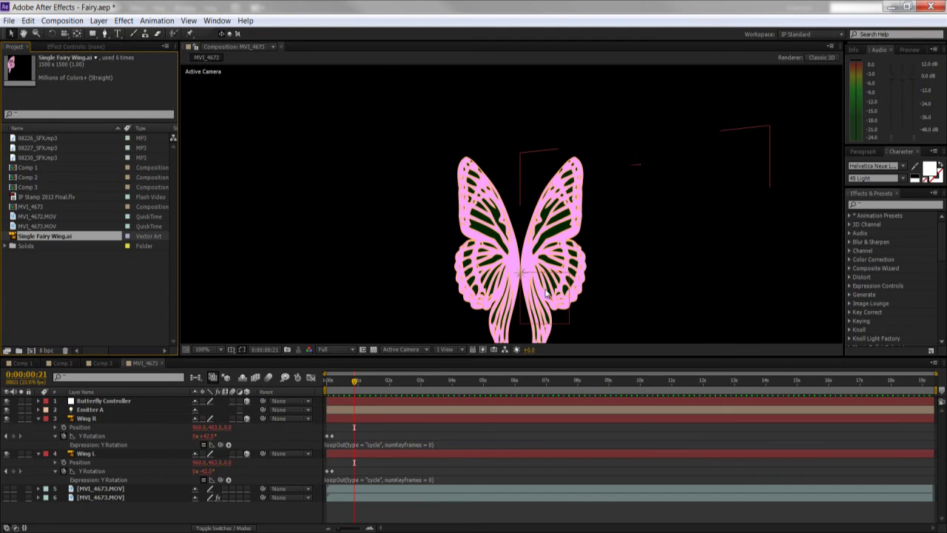
Open Comp 1 and scale the Fairy Controller null up to 703% to enlarge the wings
{"action": "left_click", "coordinate": [23, 363]}
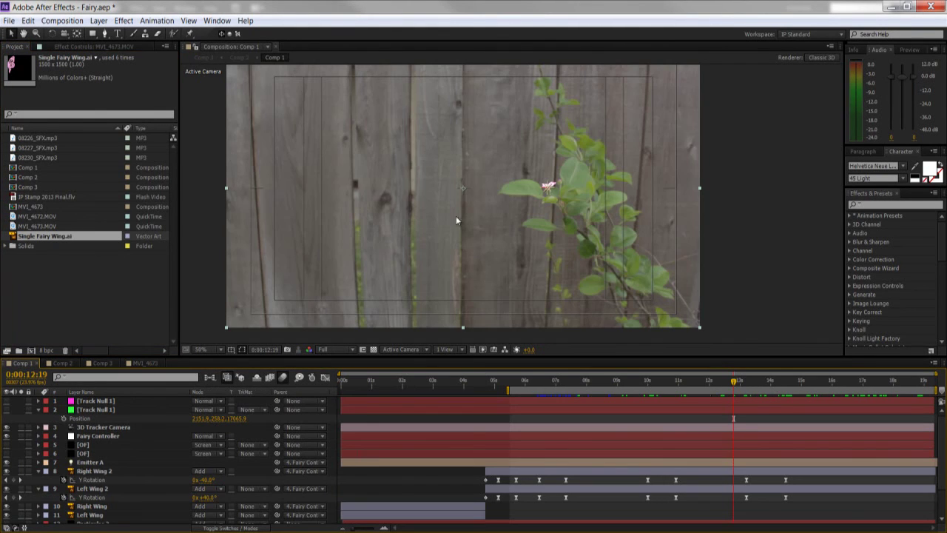
{"action": "scroll", "coordinate": [578, 253], "scroll_direction": "up", "scroll_amount": 4}
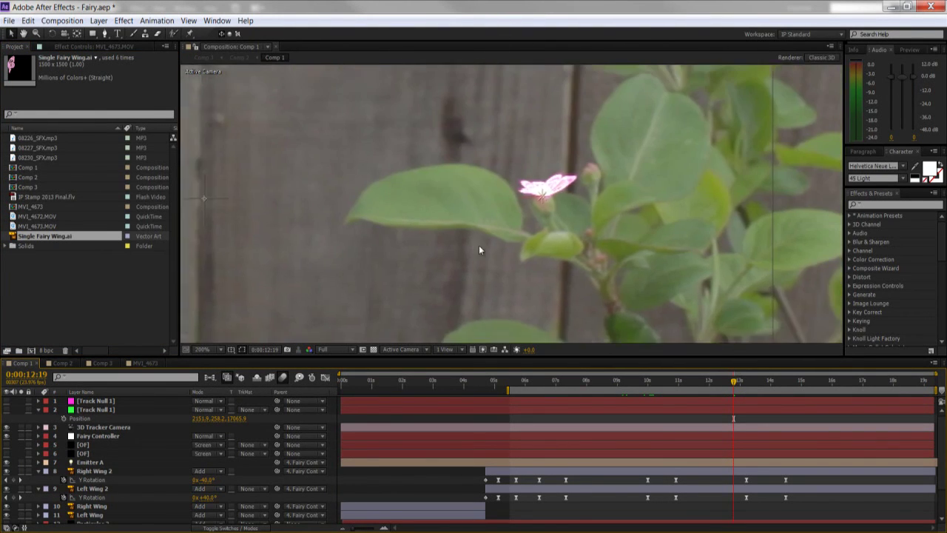
{"action": "left_click", "coordinate": [527, 380]}
{"action": "left_click", "coordinate": [578, 381]}
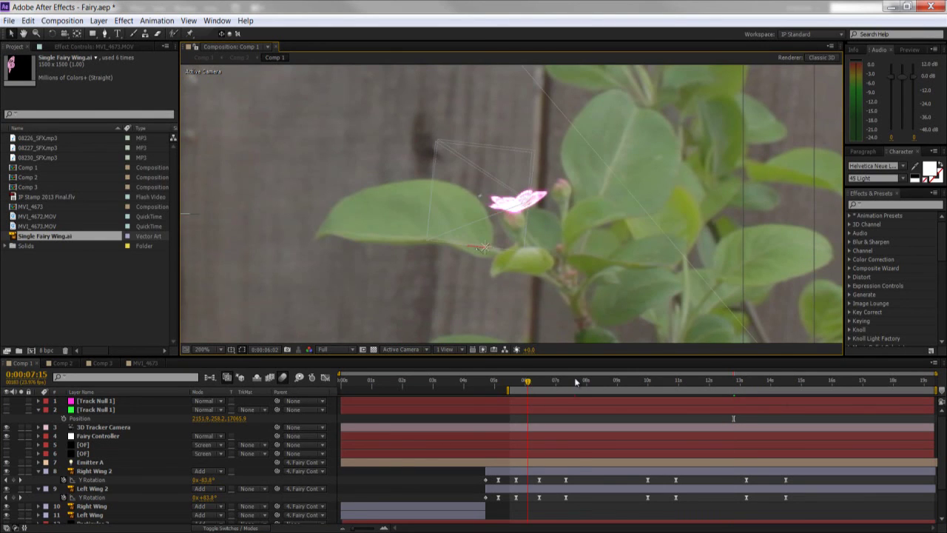
{"action": "left_click_drag", "start_coordinate": [577, 381], "coordinate": [590, 381]}
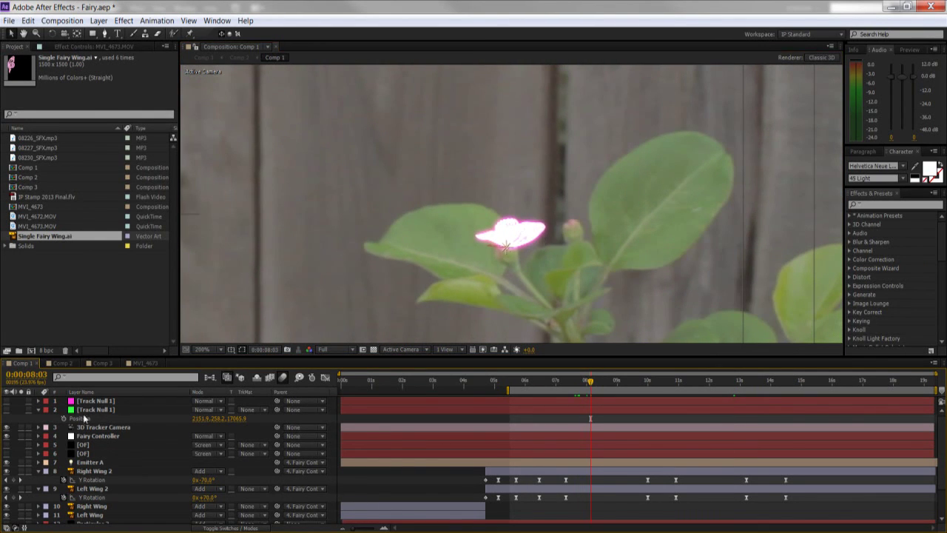
{"action": "left_click", "coordinate": [92, 438]}
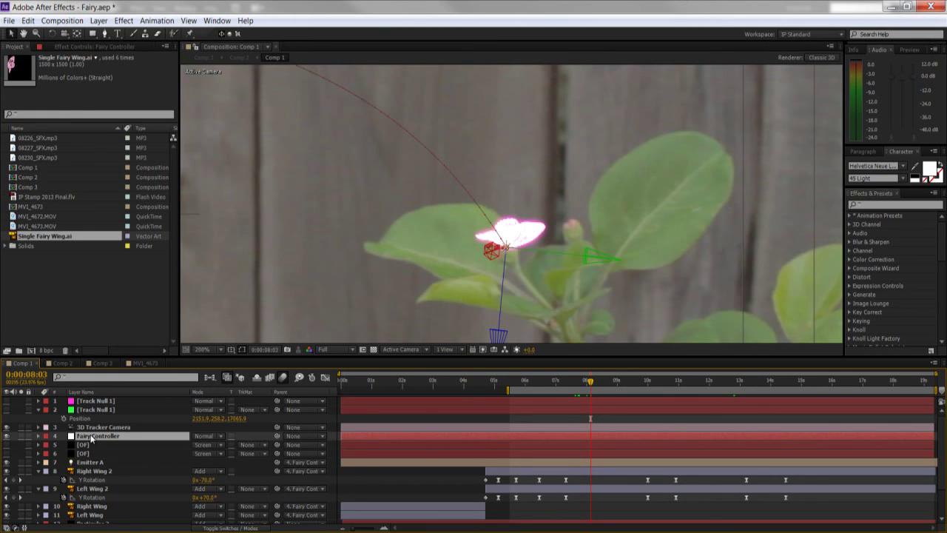
{"action": "key", "text": "s"}
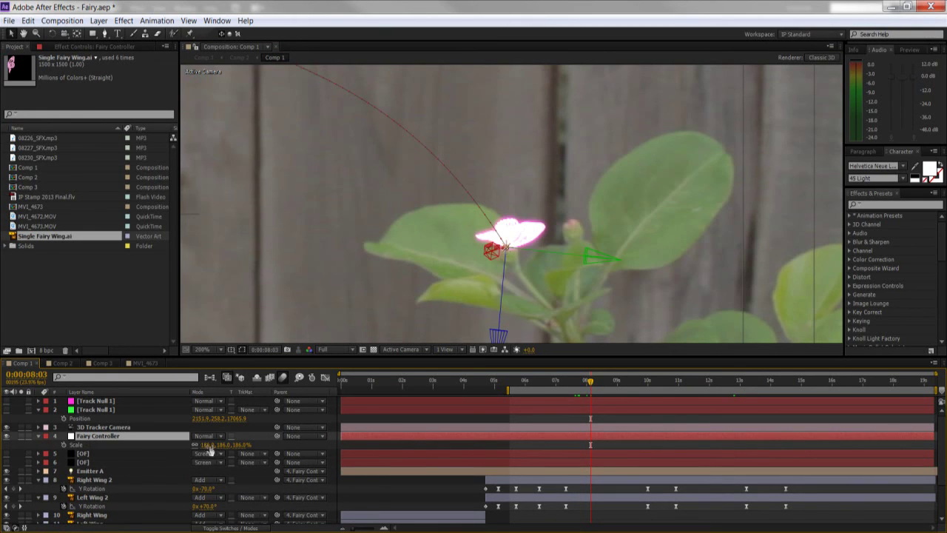
{"action": "left_click_drag", "start_coordinate": [214, 445], "coordinate": [717, 362]}
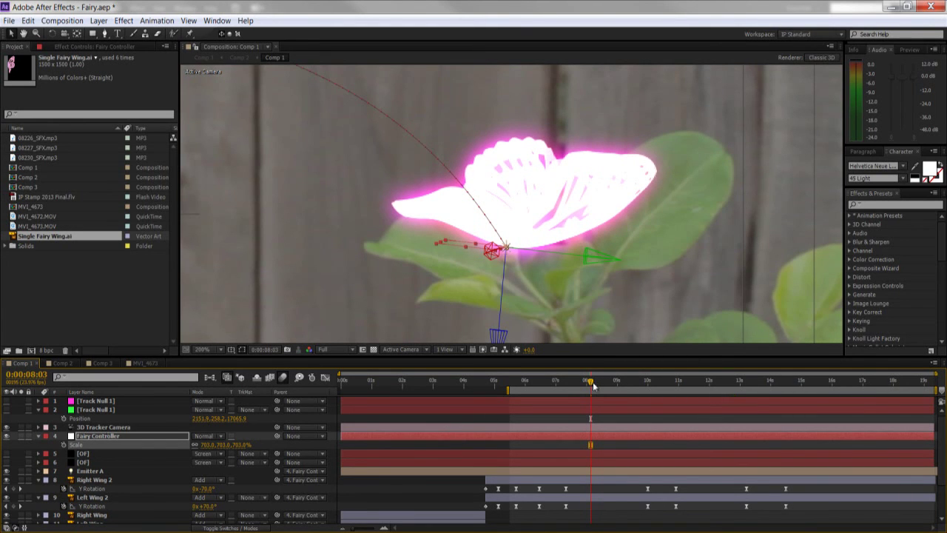
Examine the enlarged wings over time with the Glow on Right Wing 2 and the Particular settings, and return to the MVI_4673 composition
{"action": "left_click", "coordinate": [648, 381]}
{"action": "key", "text": "comma"}
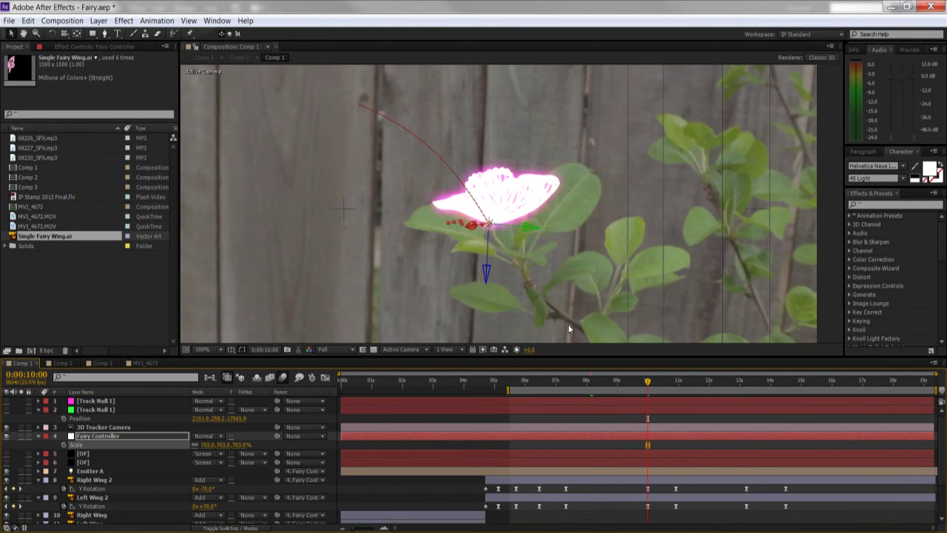
{"action": "left_click_drag", "start_coordinate": [649, 382], "coordinate": [697, 385]}
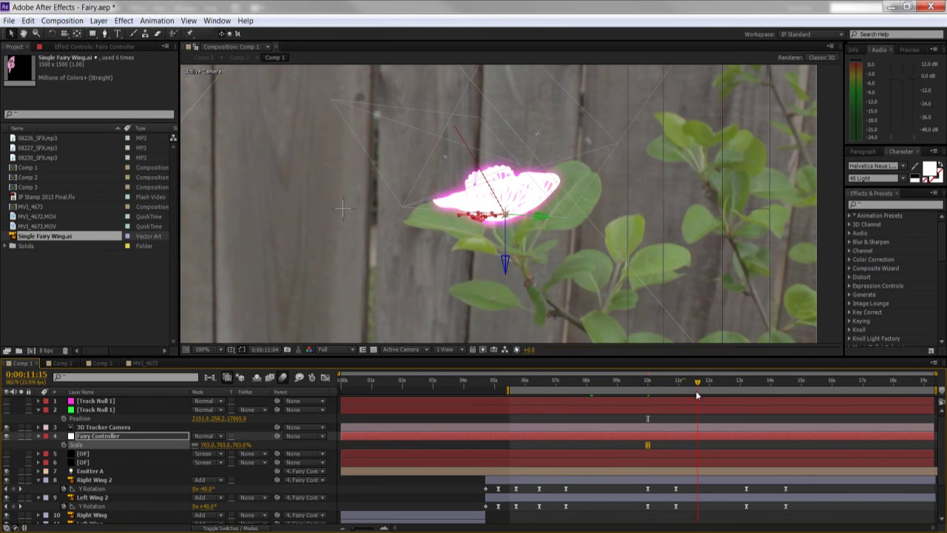
{"action": "left_click", "coordinate": [618, 382]}
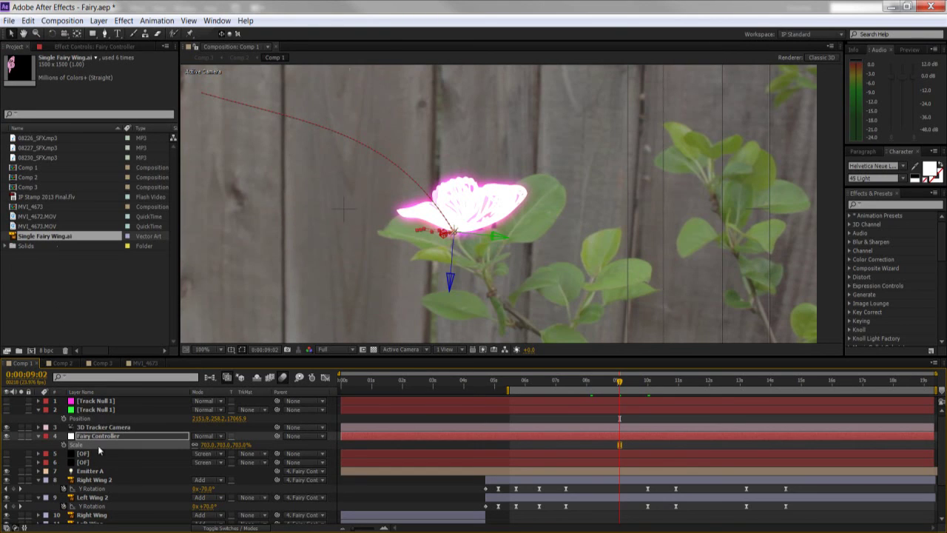
{"action": "left_click", "coordinate": [104, 483]}
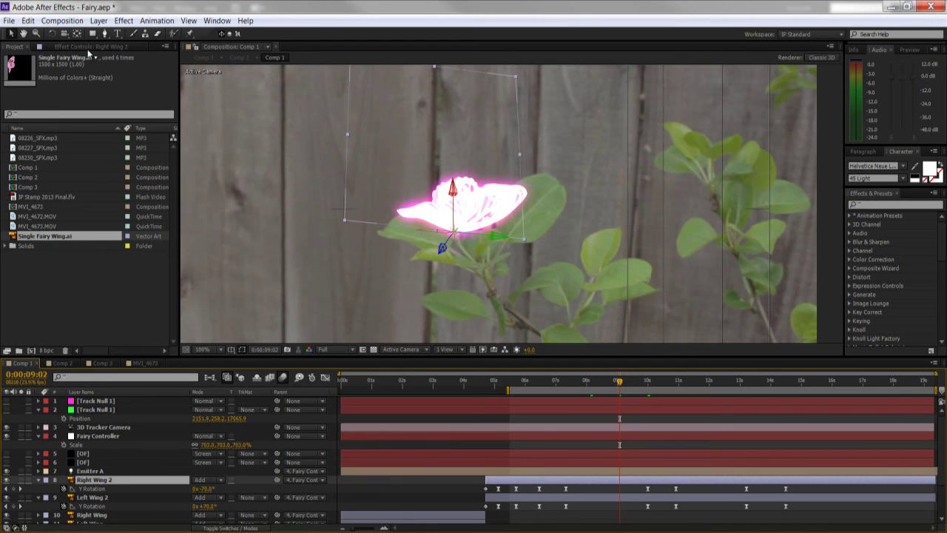
{"action": "left_click", "coordinate": [90, 47]}
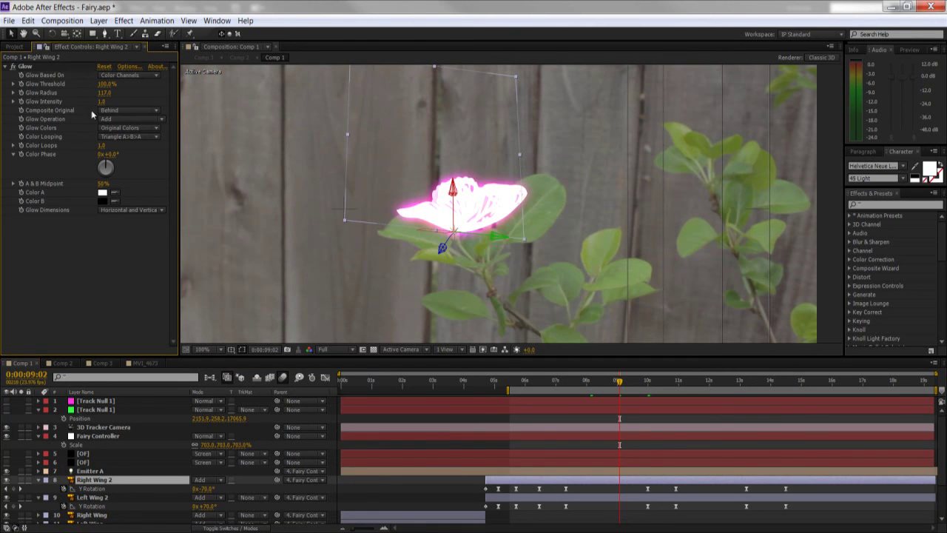
{"action": "scroll", "coordinate": [115, 503], "scroll_direction": "down", "scroll_amount": 3}
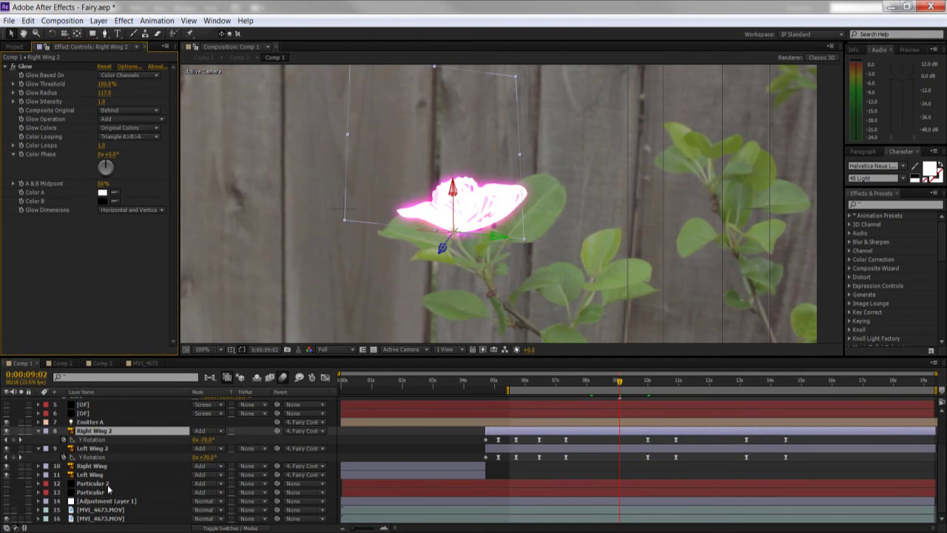
{"action": "left_click", "coordinate": [104, 492]}
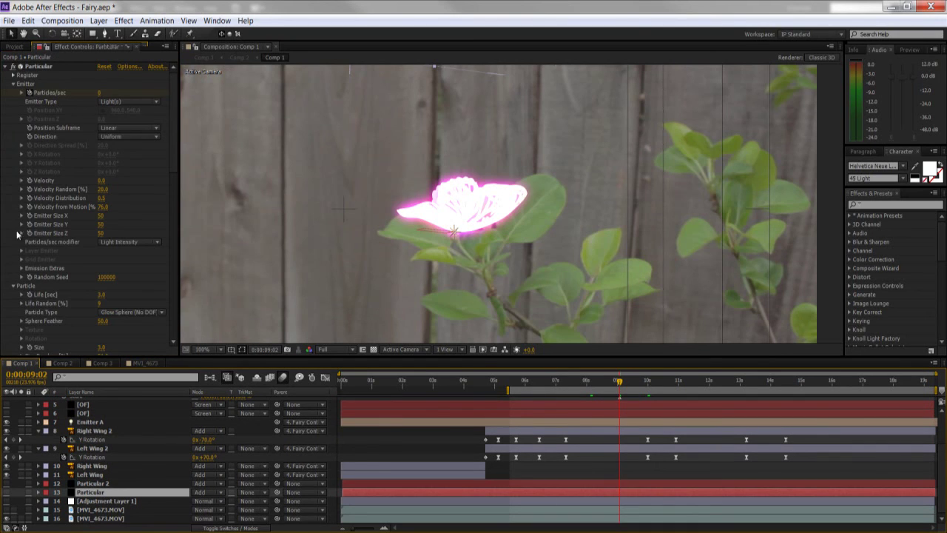
{"action": "left_click", "coordinate": [144, 363]}
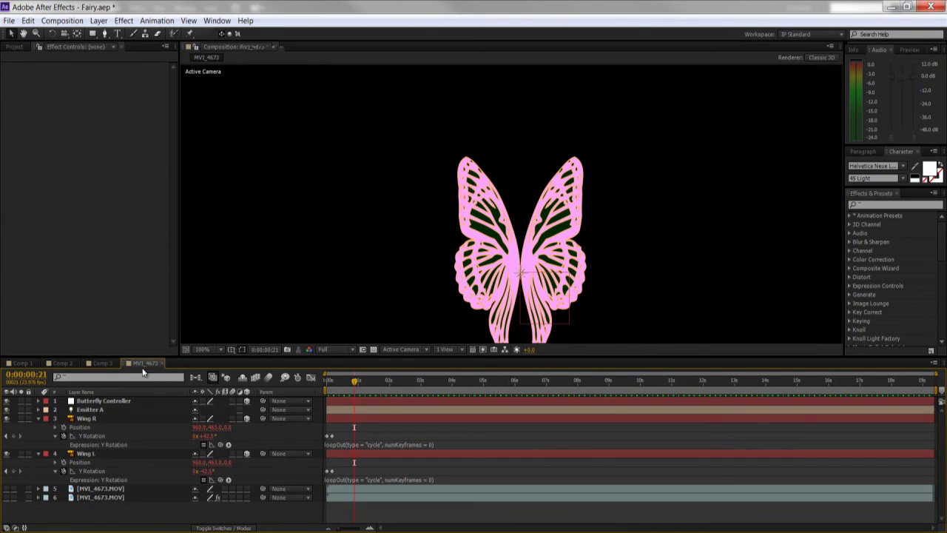